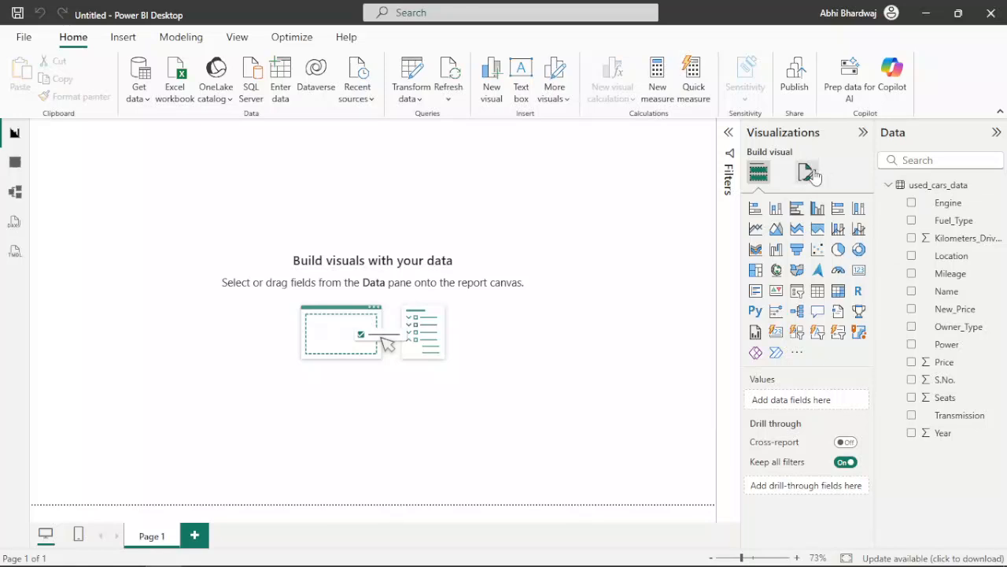
Step: Set the page's canvas background to black and make it fully opaque
left_click(794, 304)
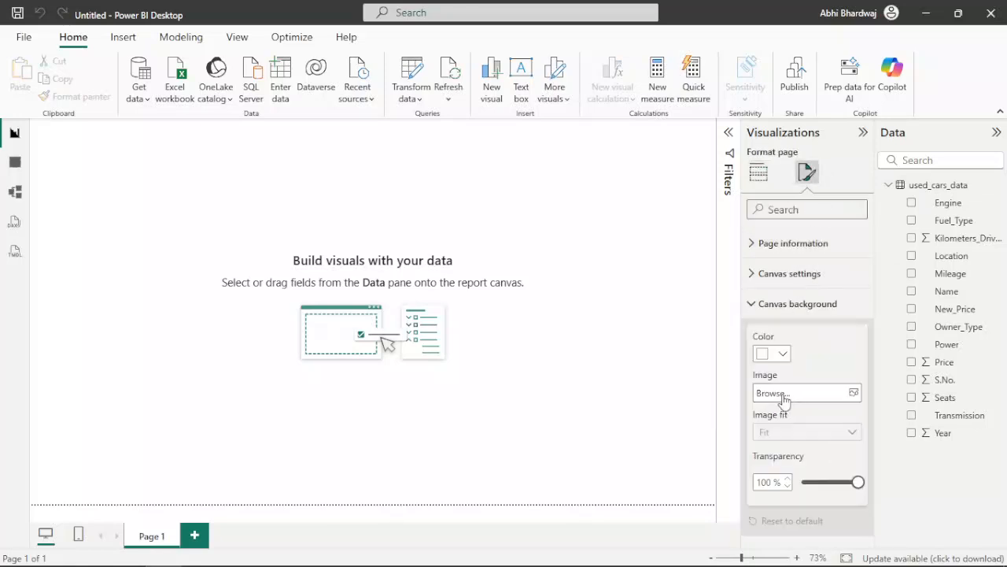
left_click(782, 353)
left_click(789, 292)
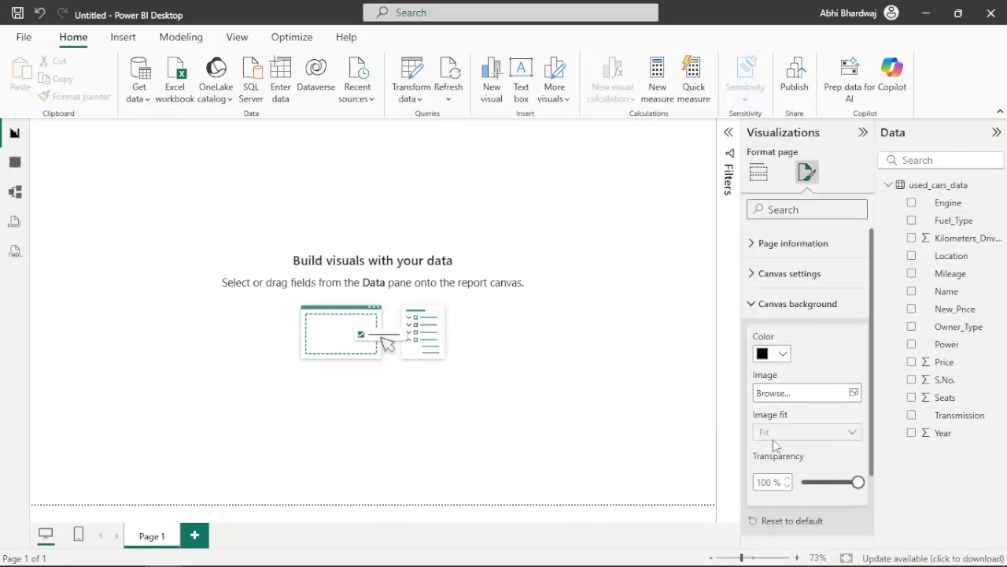
left_click_drag(812, 482, 801, 482)
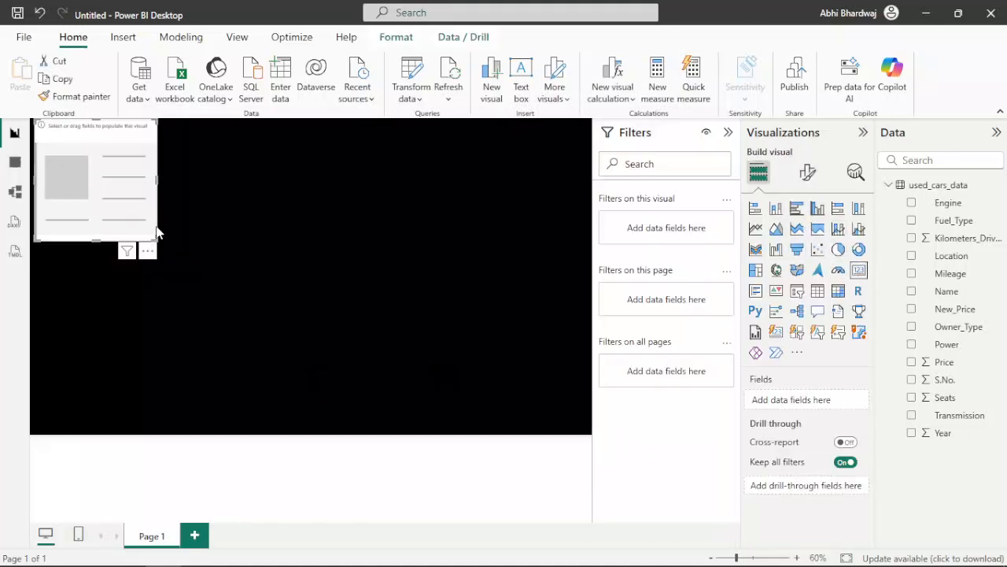
Step: Reshape the new card visual into a wide, low rectangle near the page's upper-left corner and show the average of Price in it
left_click_drag(99, 195, 142, 229)
left_click_drag(194, 281, 228, 206)
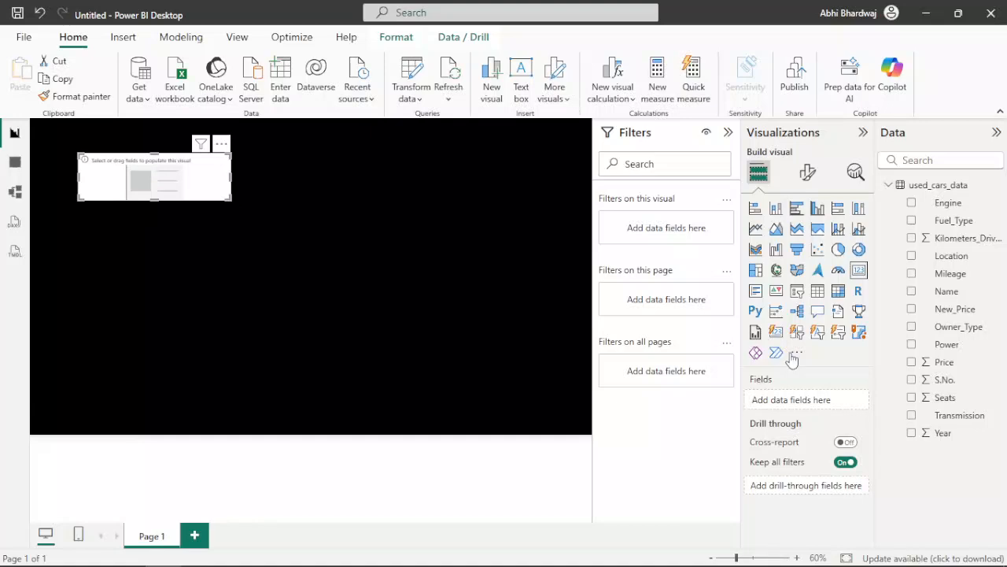
left_click_drag(938, 364, 814, 407)
left_click(849, 401)
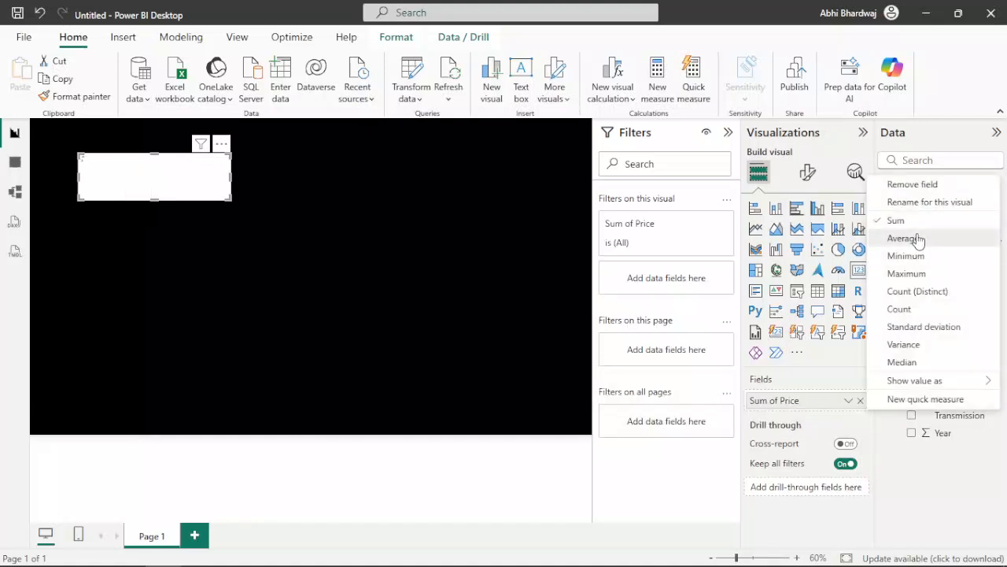
left_click(918, 239)
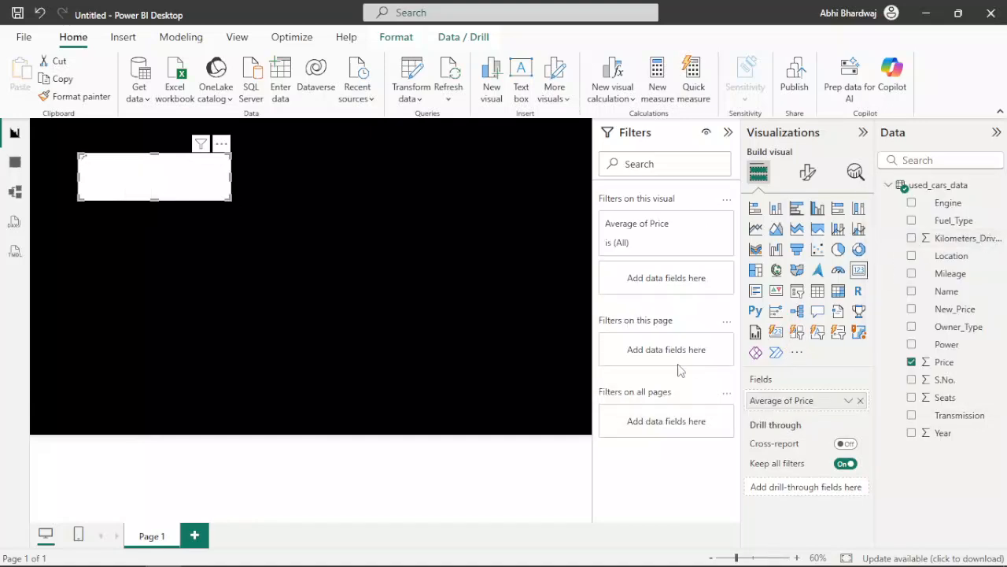
Step: Turn off the card's category label and turn on its title
left_click(807, 172)
left_click(846, 306)
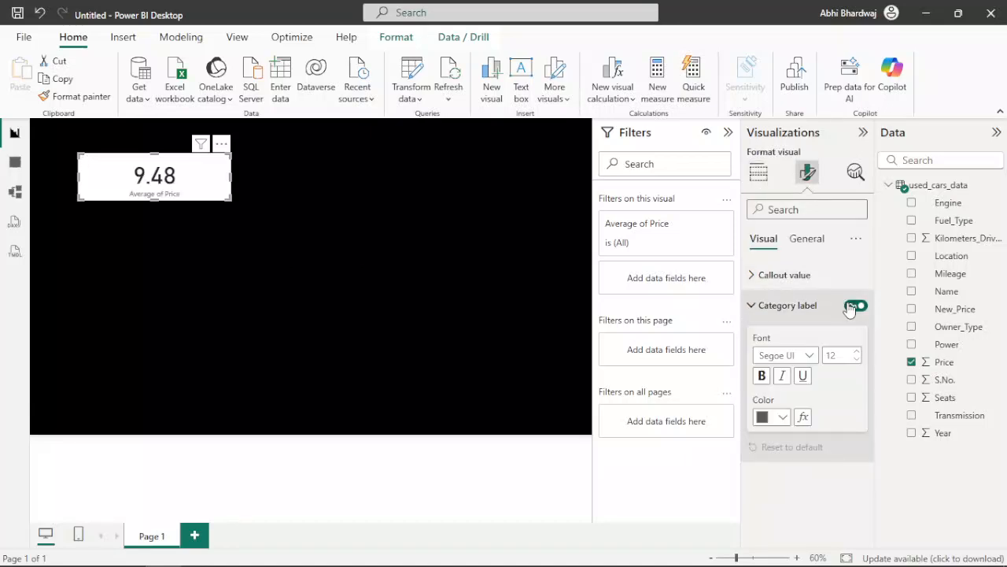
left_click(818, 239)
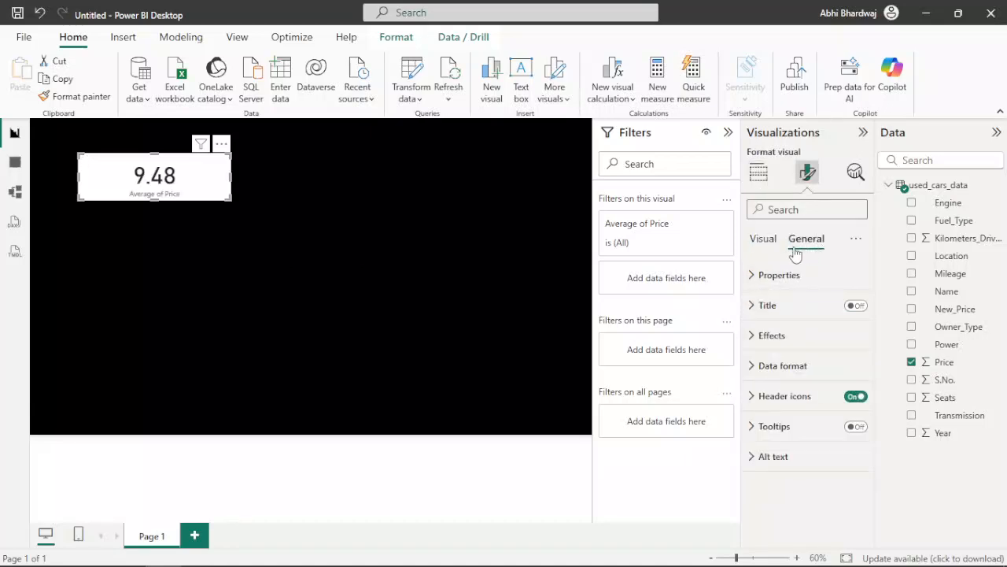
left_click(764, 240)
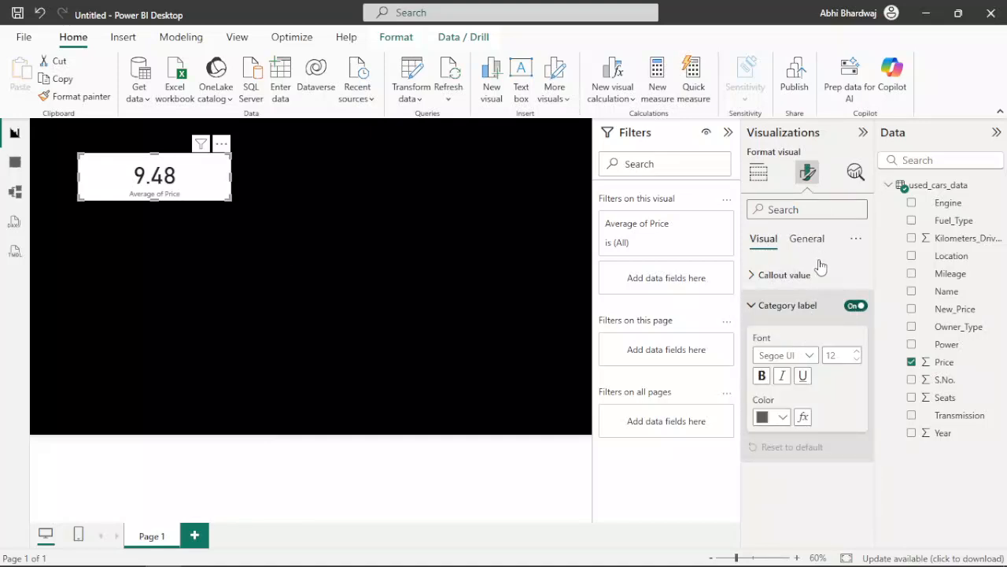
left_click(856, 306)
left_click(816, 240)
left_click(791, 305)
left_click(855, 305)
Step: Rename the card's Average of Price field to Average Selling Price for this visual
left_click(759, 173)
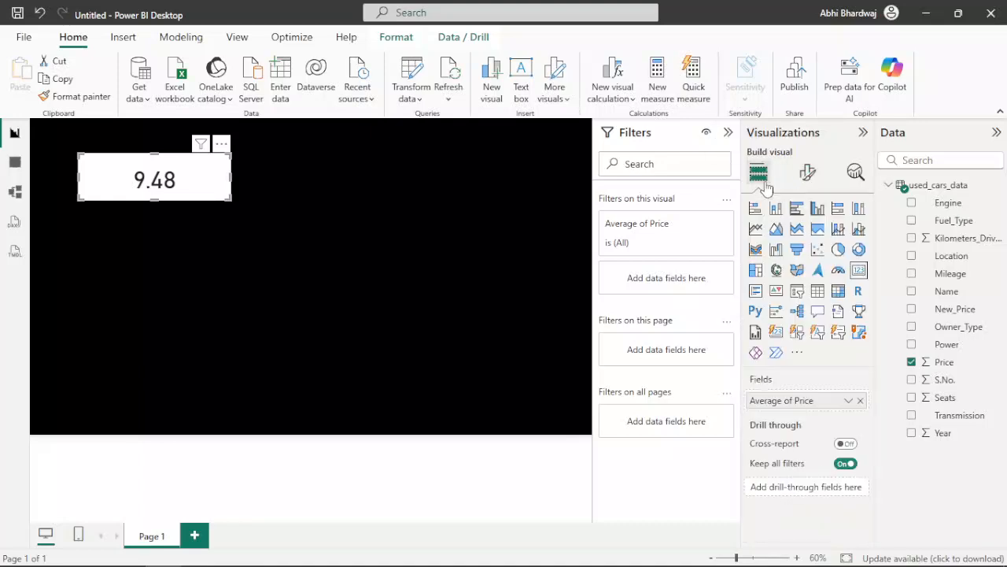
left_click(849, 401)
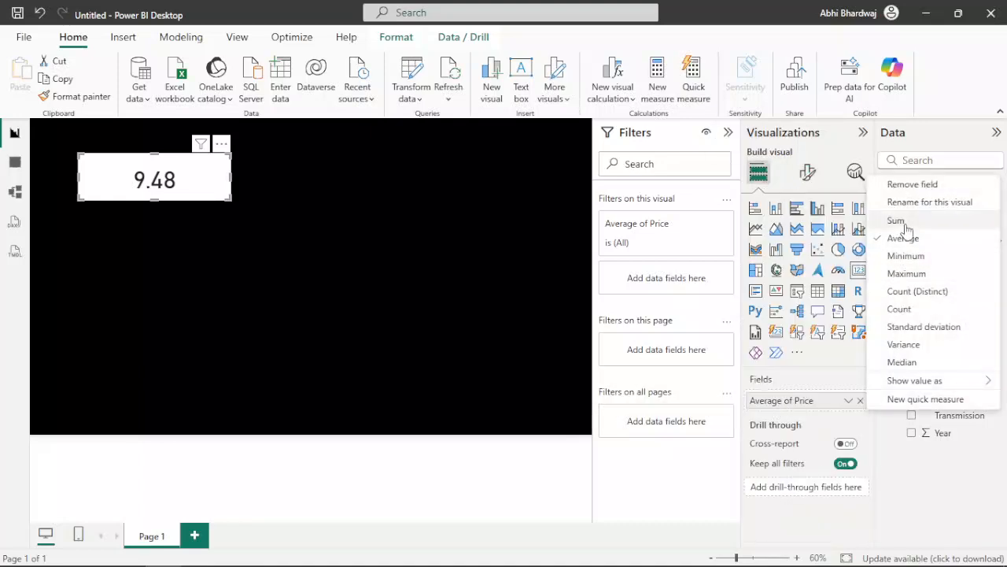
left_click(920, 205)
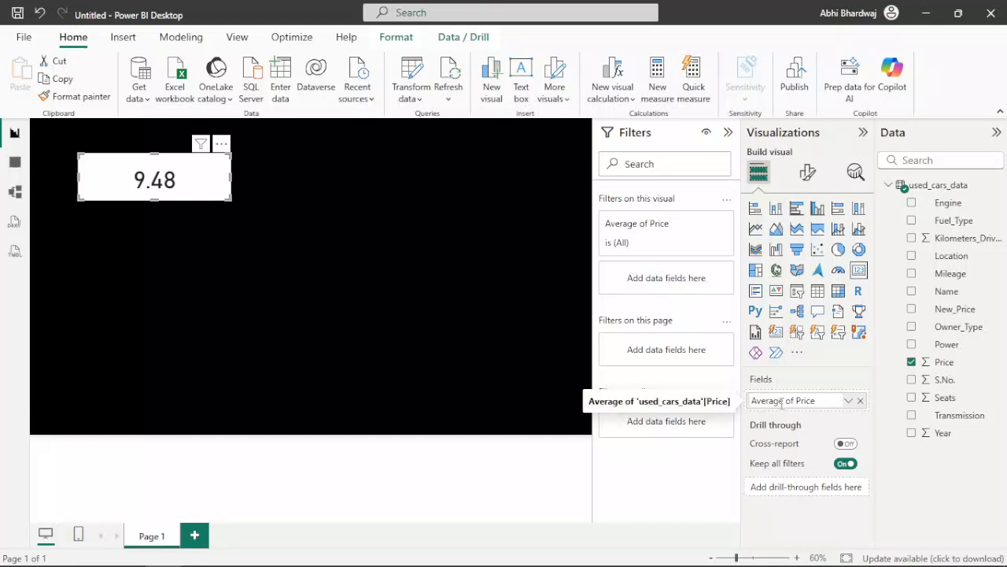
key("BackSpace")
key("BackSpace")
key("BackSpace")
key("BackSpace")
key("BackSpace")
key("BackSpace")
key("BackSpace")
key("BackSpace")
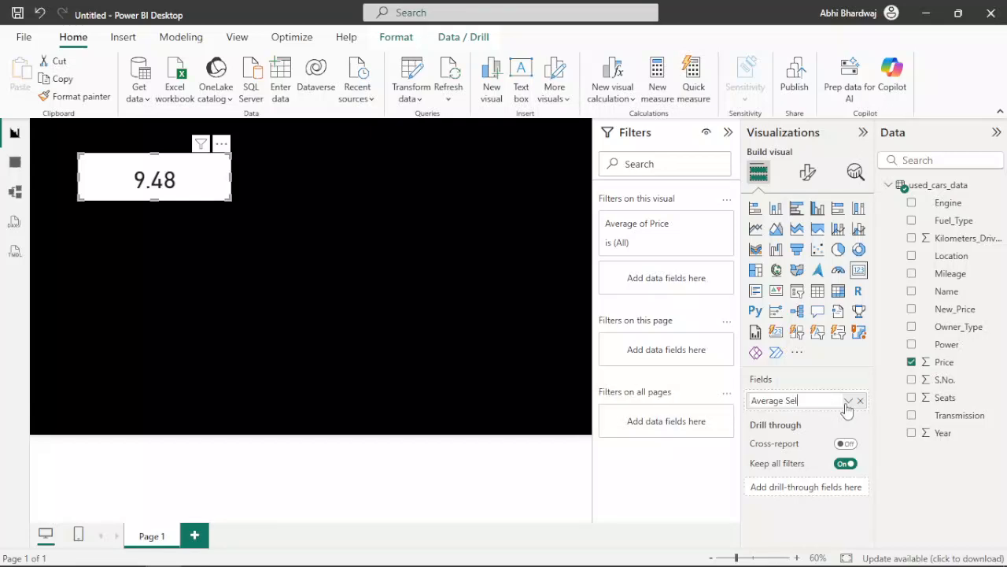
key("Return")
Step: Turn the card's category label back on and open its callout value settings
left_click(807, 173)
left_click(810, 239)
left_click(763, 240)
left_click(855, 306)
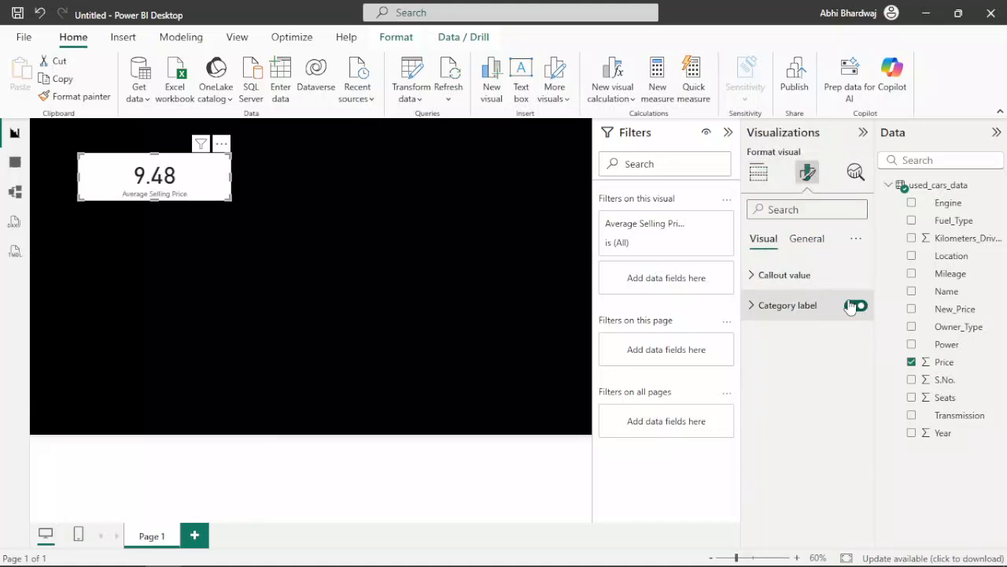
left_click(794, 282)
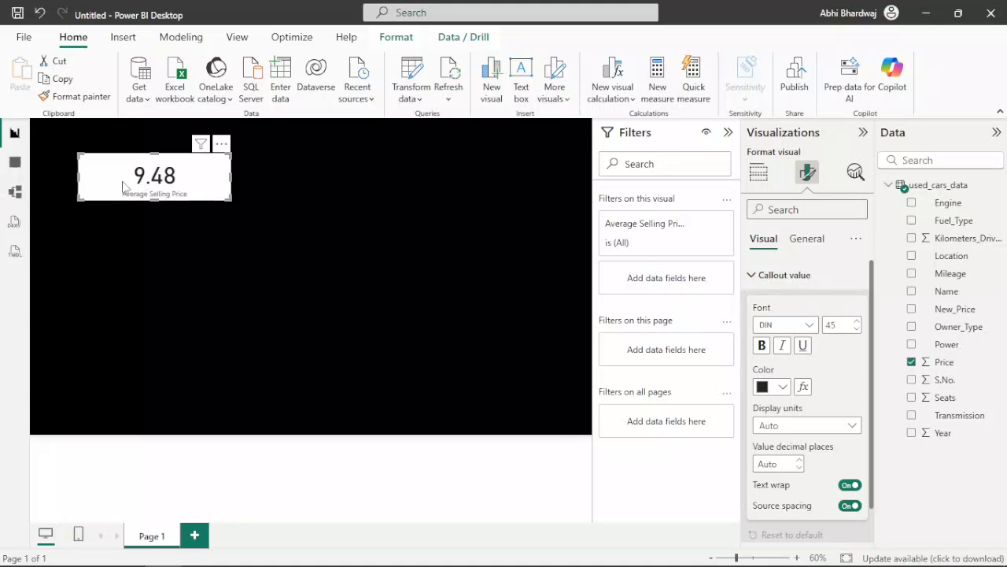
Step: Move the card closer to the page's upper-left corner and make it slightly narrower
left_click_drag(137, 186, 105, 191)
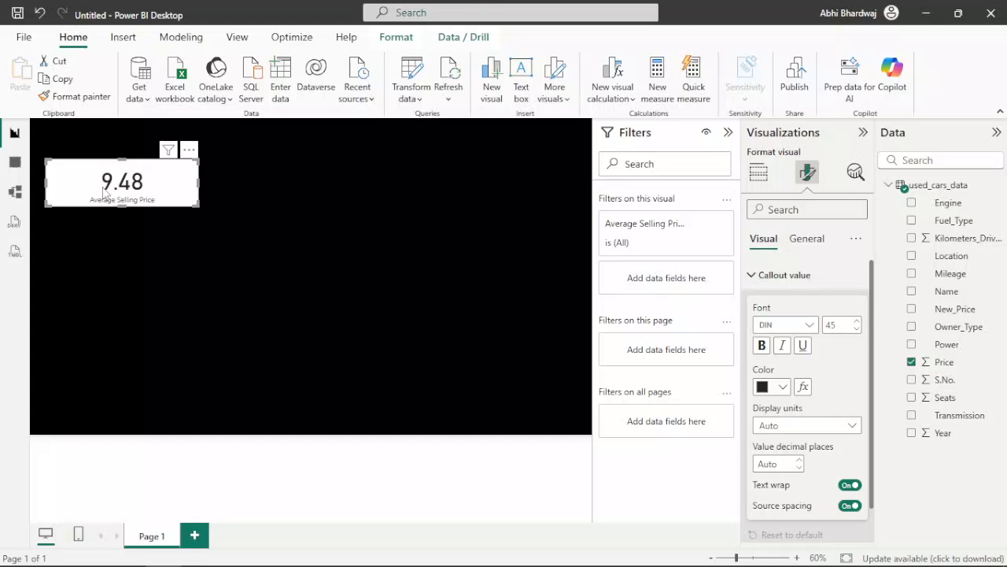
left_click_drag(96, 195, 98, 178)
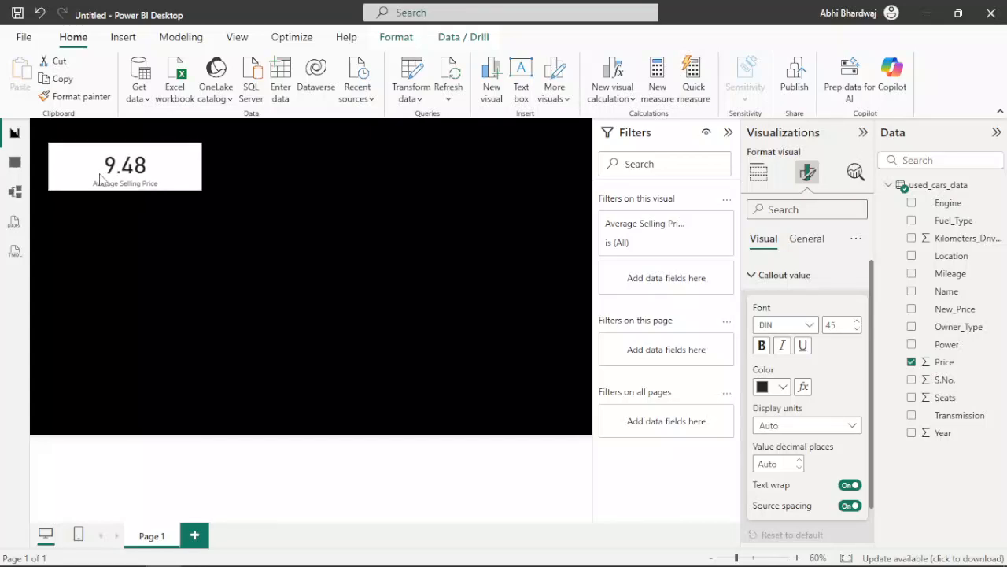
mouse_move(200, 189)
left_mouse_down()
mouse_move(153, 189)
mouse_move(160, 176)
mouse_move(195, 187)
left_mouse_up()
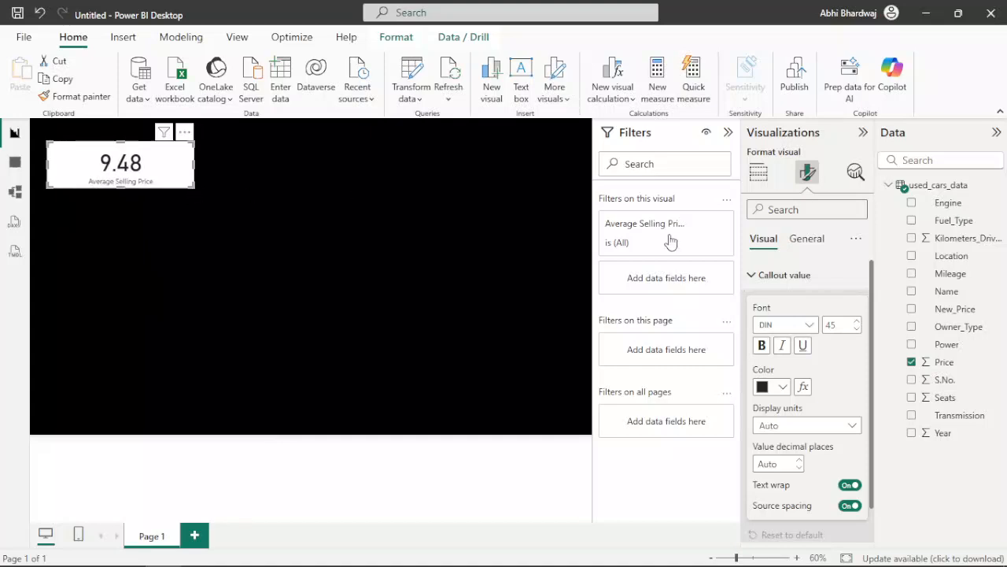
Step: Set the callout value's font to Arial Black and the category label's font to Arial Black at size 14
left_click(801, 324)
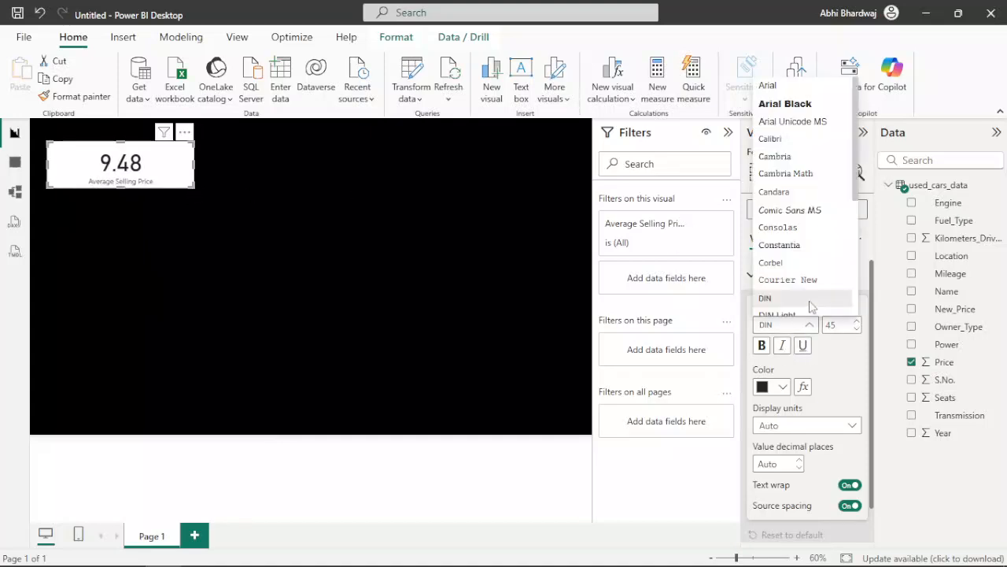
left_click(804, 109)
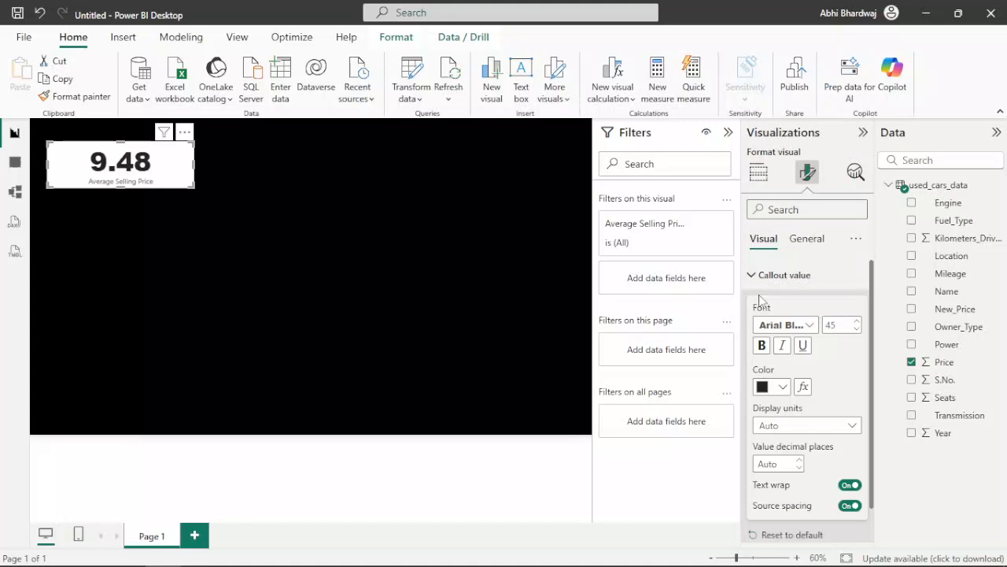
scroll(799, 494, "down", 5)
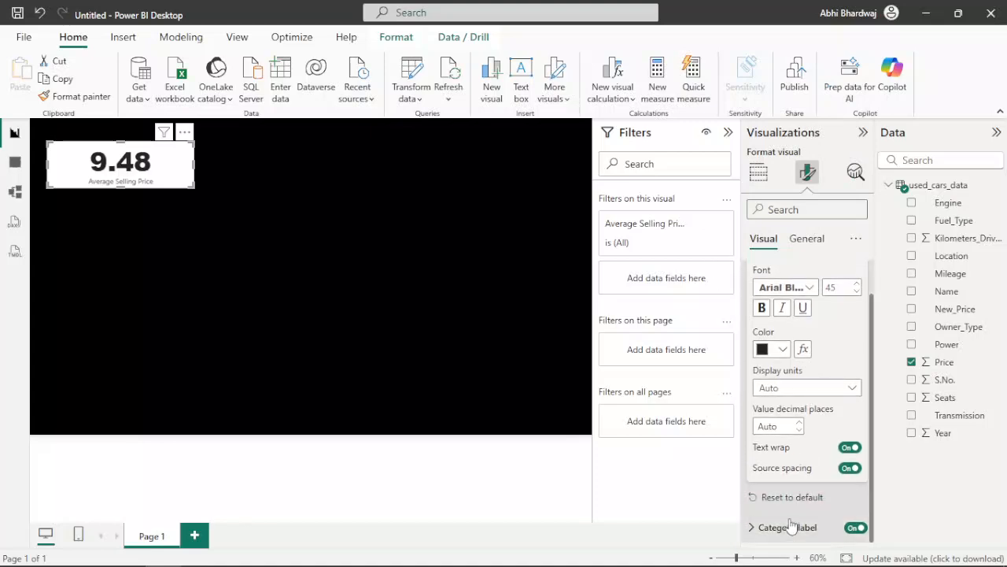
left_click(783, 437)
scroll(807, 307, "up", 6)
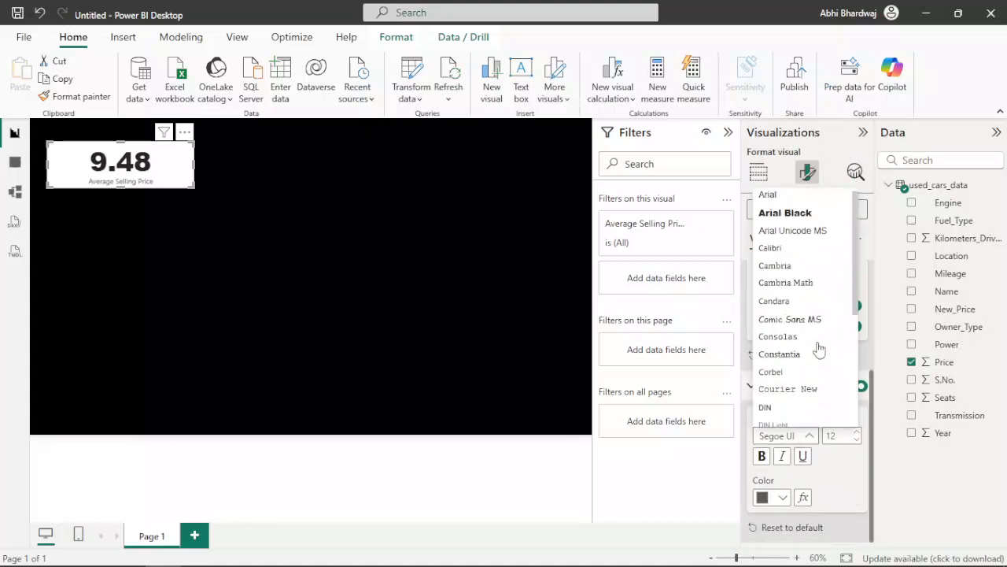
left_click(791, 214)
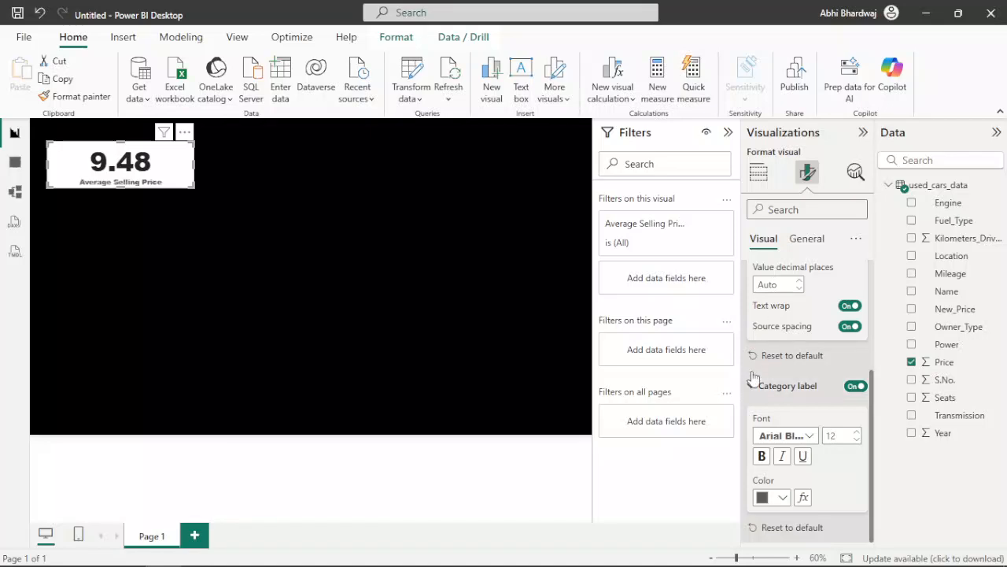
left_click(856, 433)
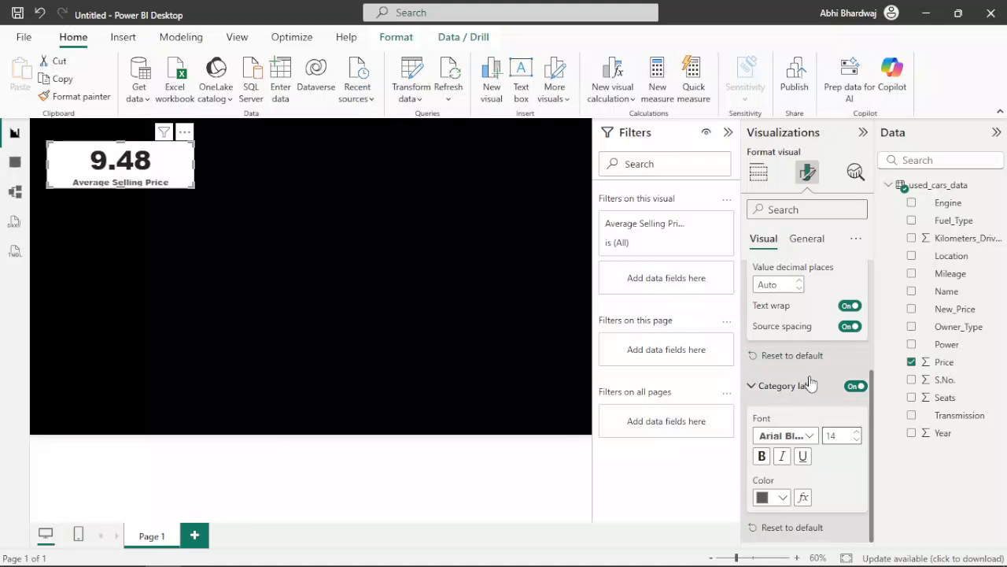
Step: Give the card's category label a custom bright red color
left_click(781, 496)
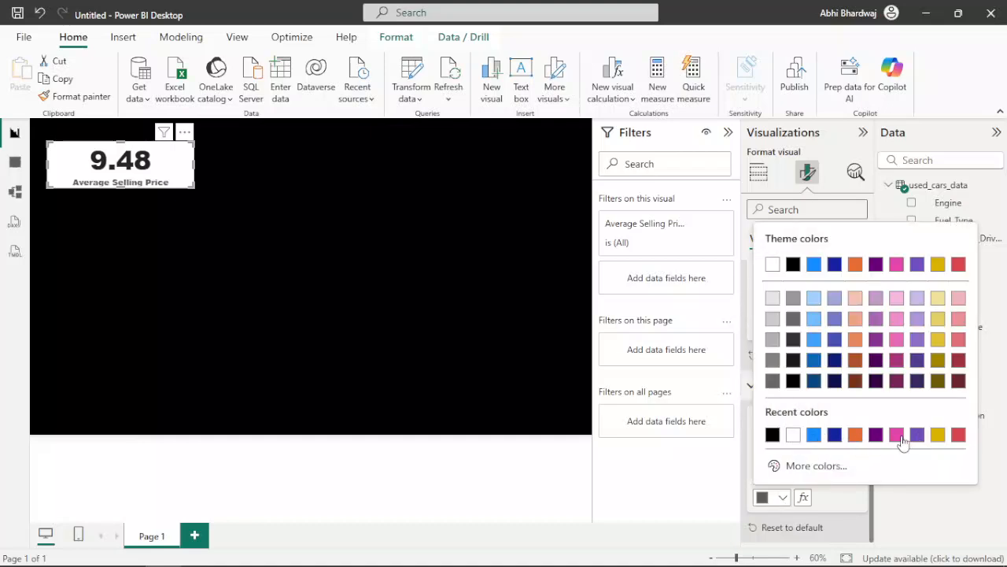
left_click(839, 471)
left_click_drag(787, 415, 762, 418)
left_click(956, 237)
left_click(842, 498)
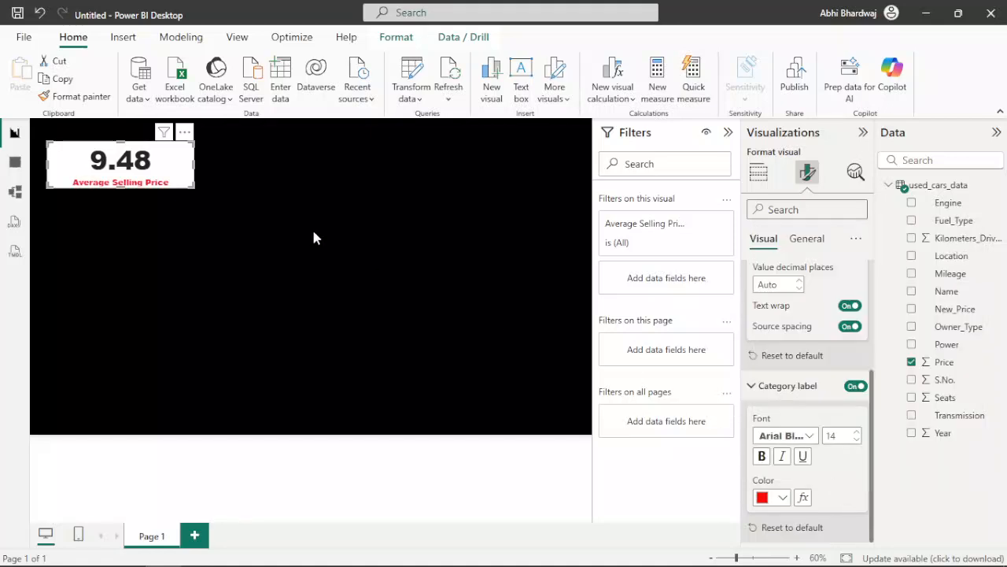
Step: Color the card's callout value with the recently used bright red
scroll(781, 325, "up", 3)
left_click(779, 355)
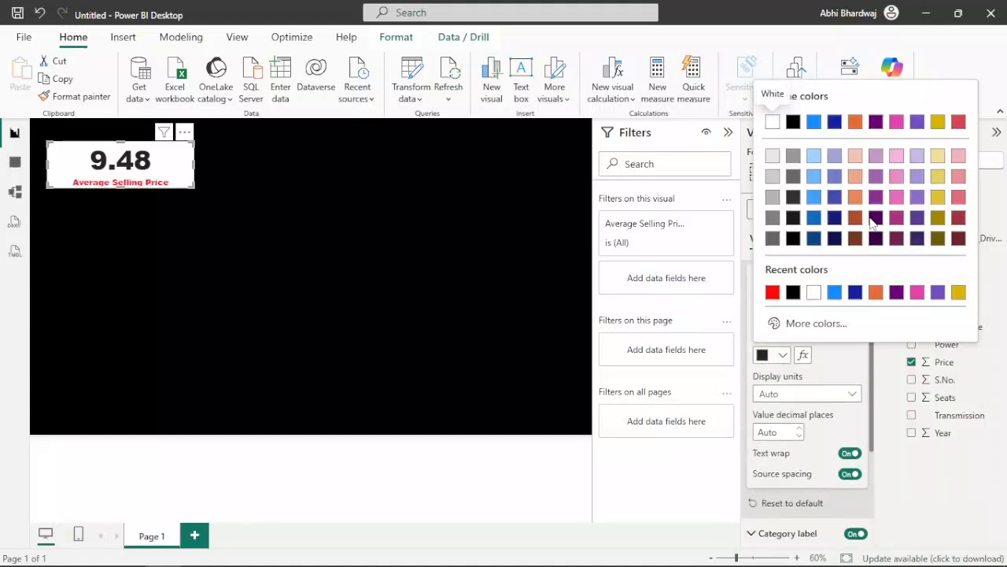
left_click(773, 293)
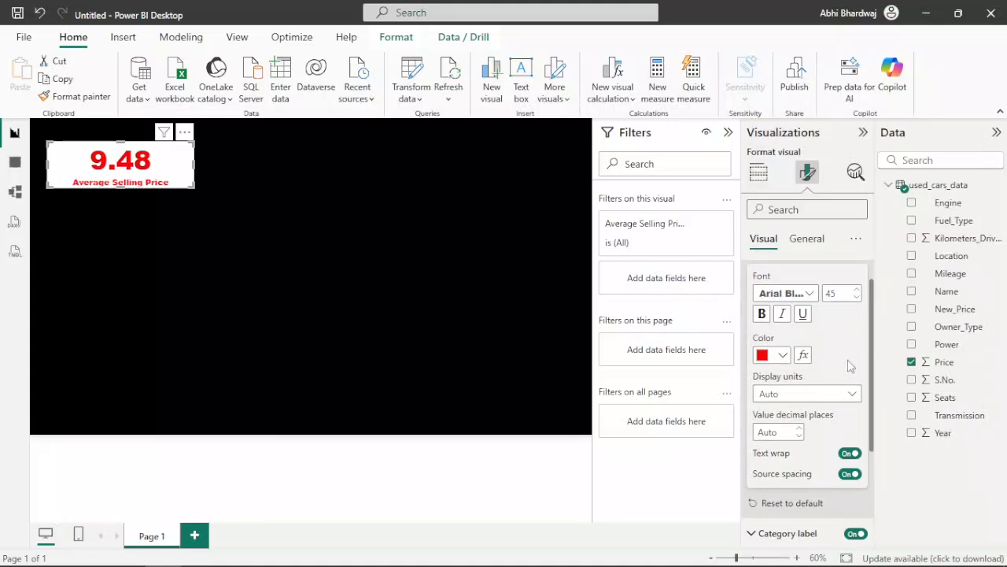
Step: Change the category label's color to dark gray
scroll(815, 425, "down", 3)
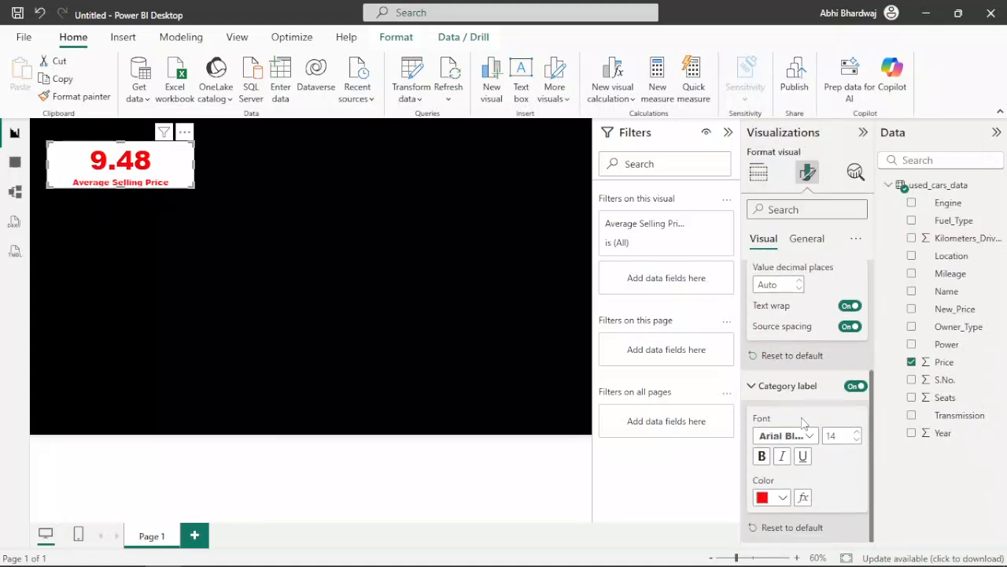
left_click(763, 499)
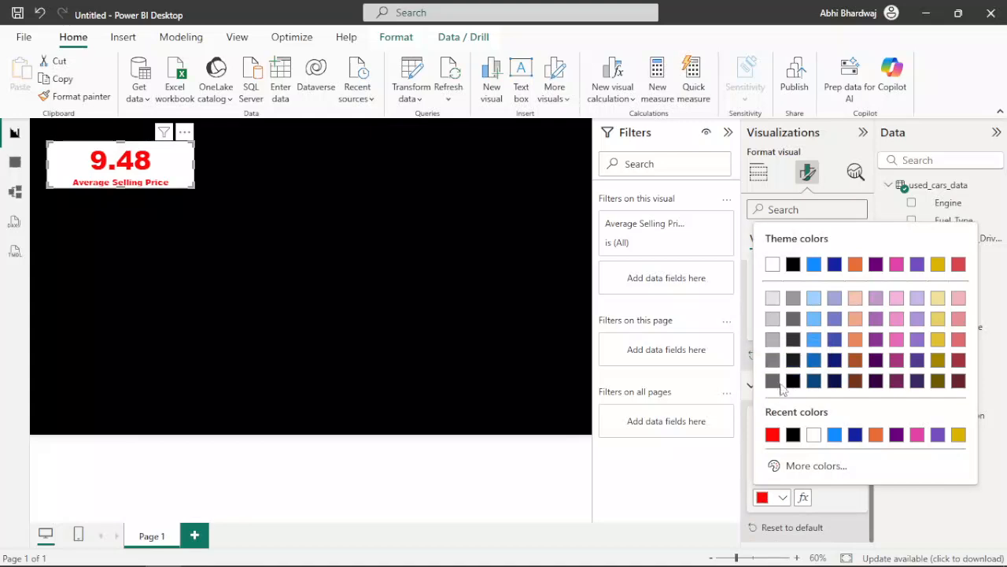
left_click(778, 389)
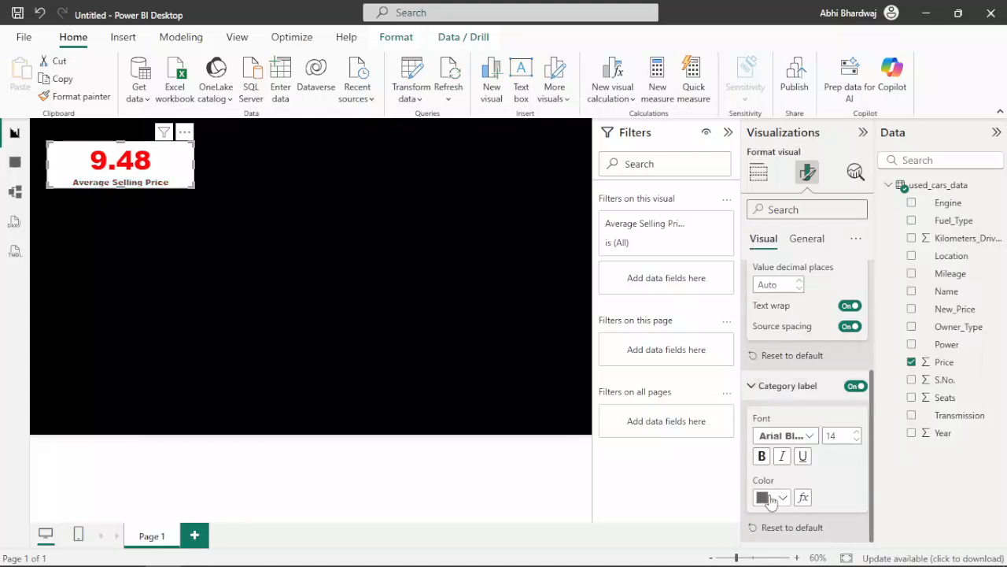
Step: Set the text color of the card's title to dark gray
scroll(813, 407, "up", 3)
left_click(806, 238)
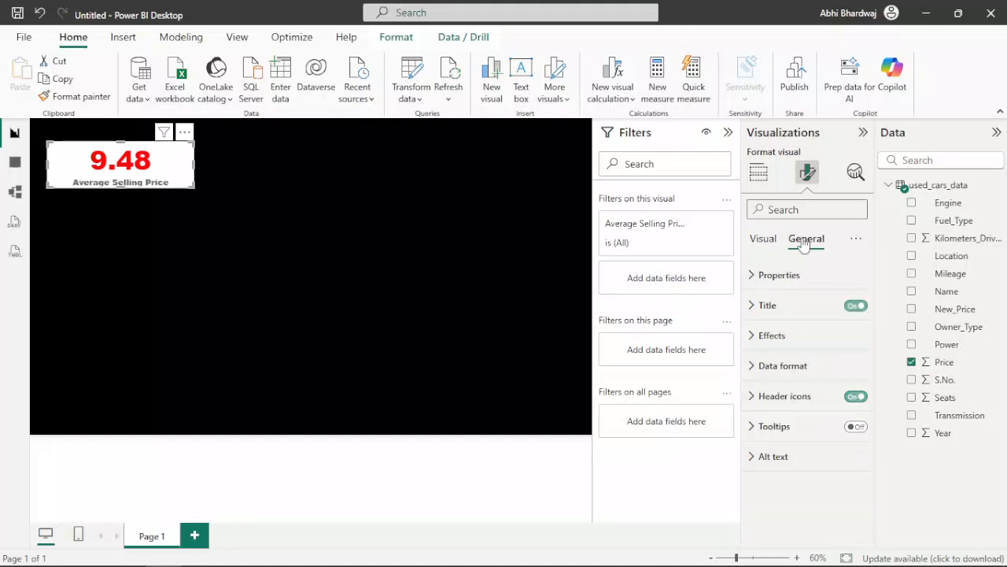
left_click(767, 306)
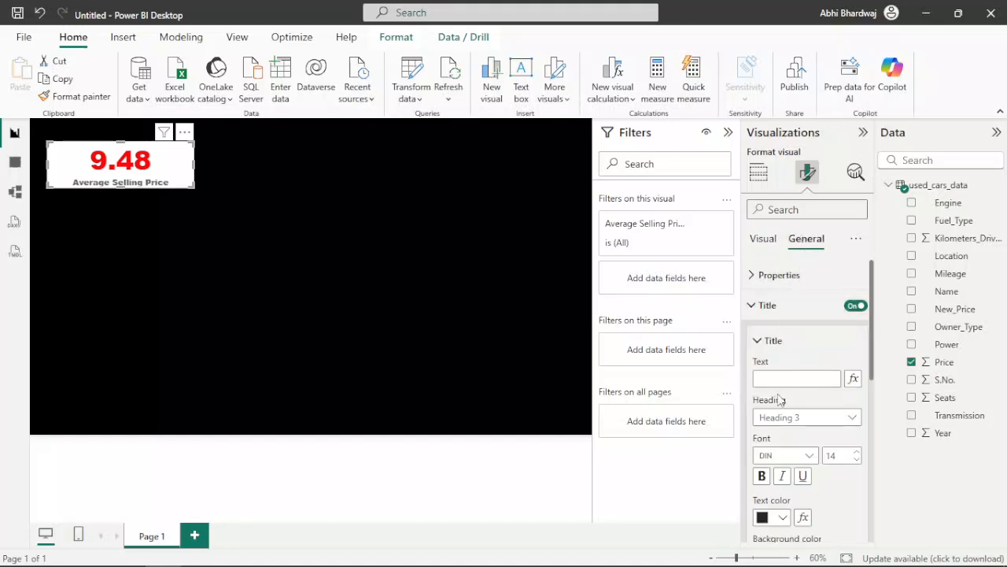
left_click(775, 521)
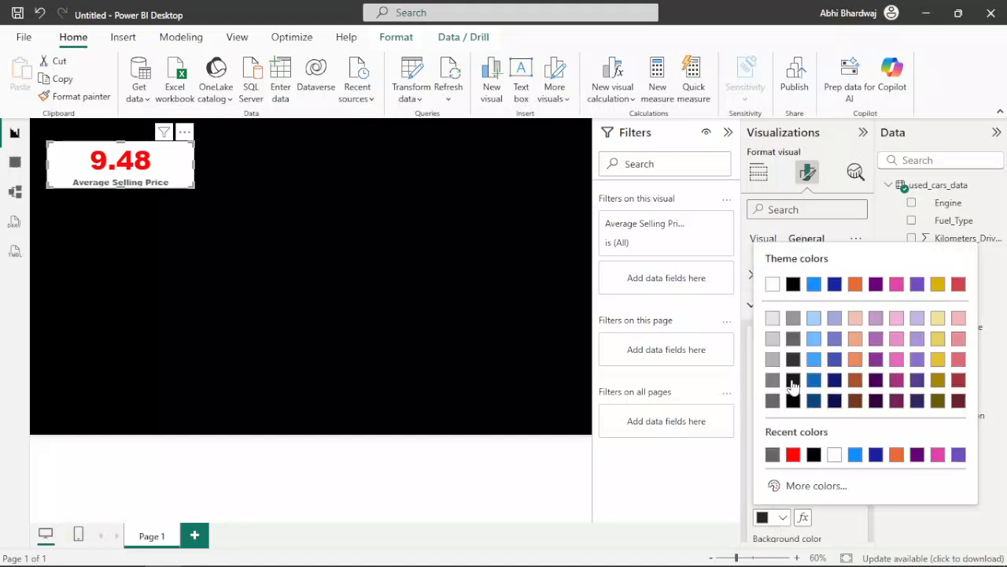
left_click(793, 340)
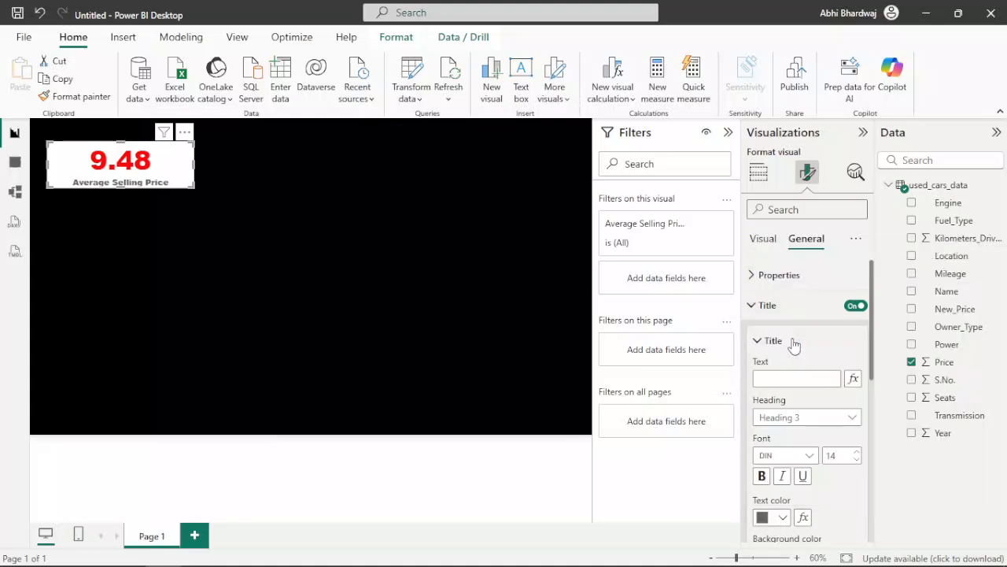
scroll(818, 472, "down", 6)
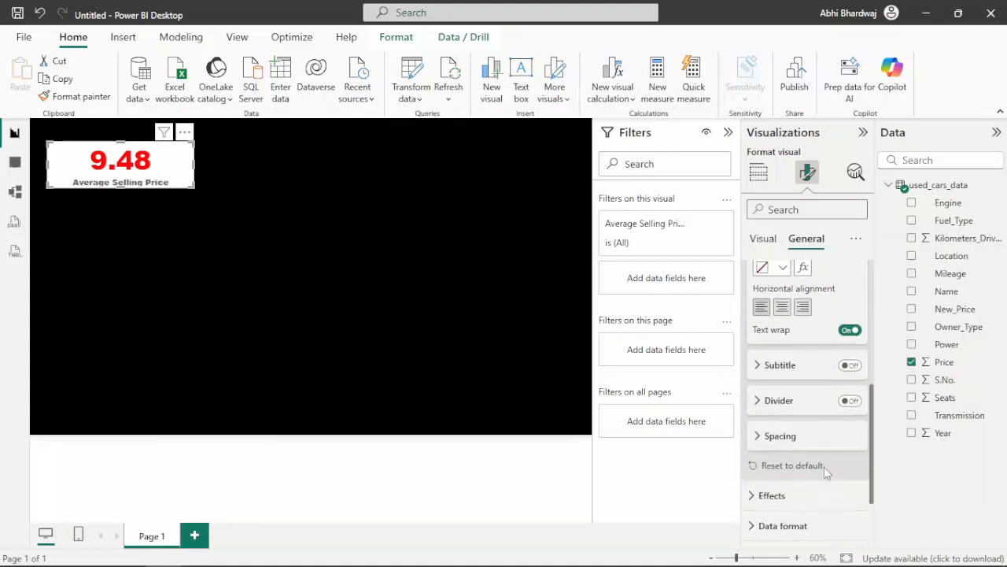
scroll(801, 403, "up", 5)
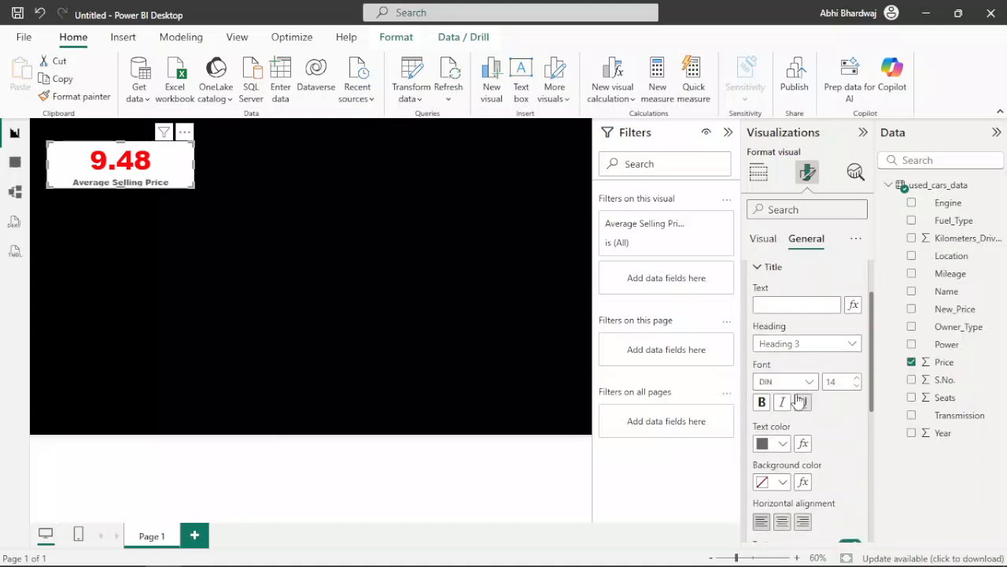
left_click(767, 242)
scroll(780, 326, "up", 2)
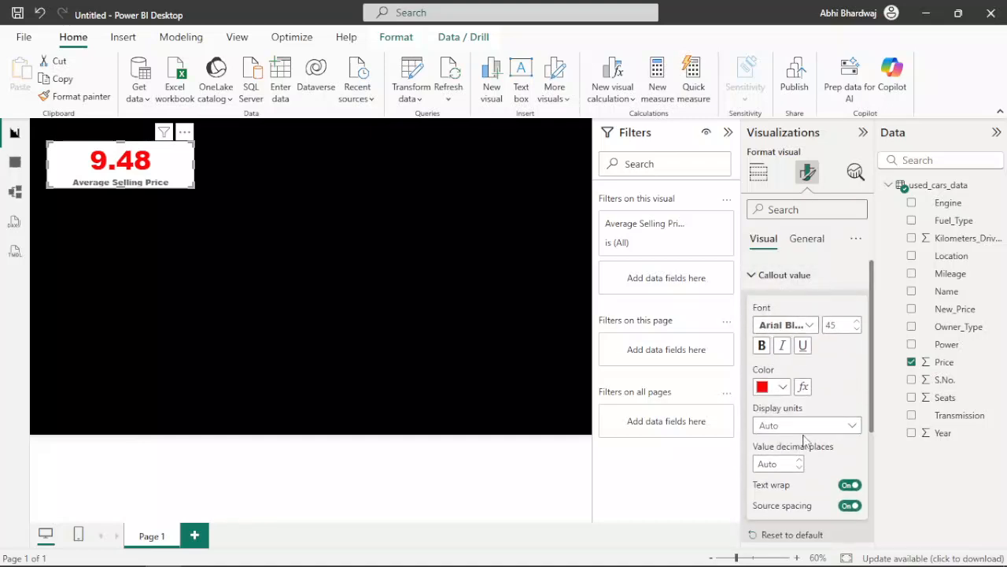
scroll(801, 443, "down", 2)
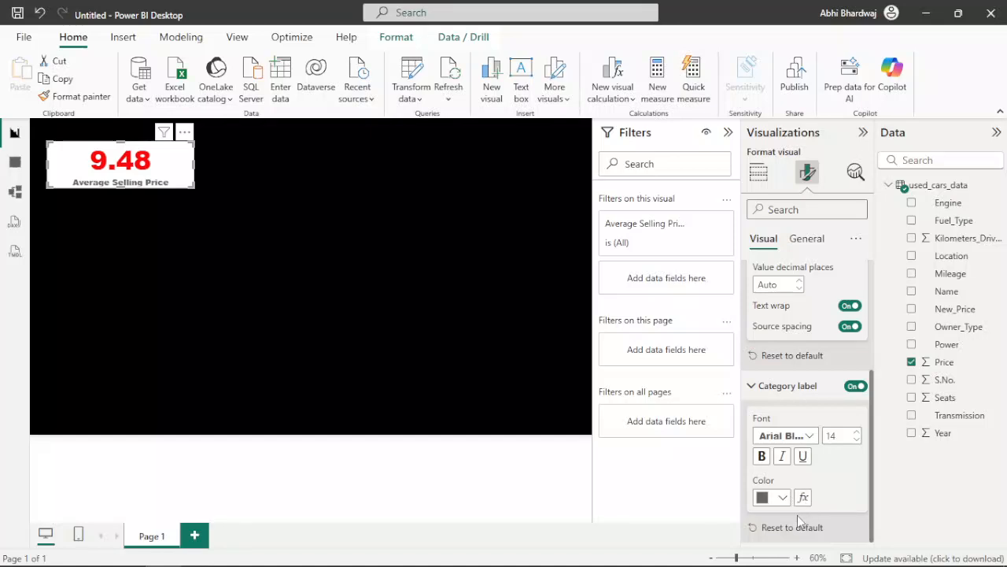
scroll(797, 392, "up", 2)
scroll(797, 335, "up", 1)
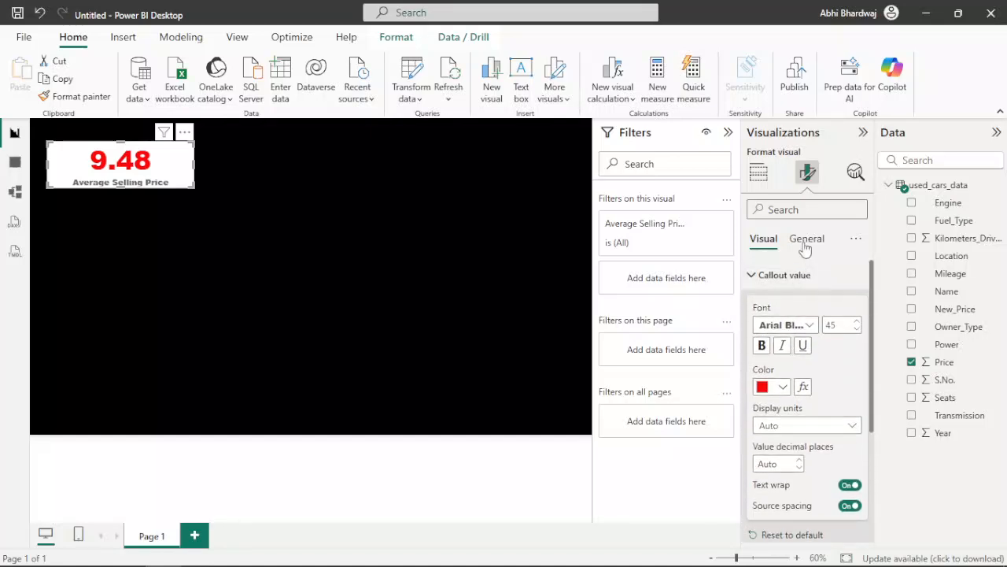
Step: Set the card's background effect color to dark gray
left_click(806, 238)
left_click(787, 276)
scroll(801, 425, "down", 5)
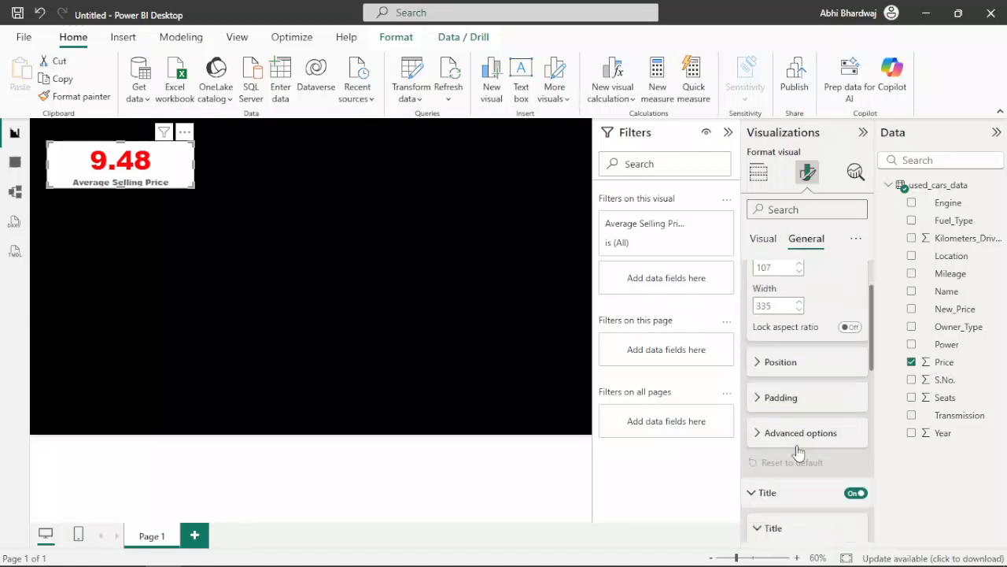
scroll(800, 429, "down", 5)
left_click(800, 435)
left_click(793, 408)
left_click(781, 480)
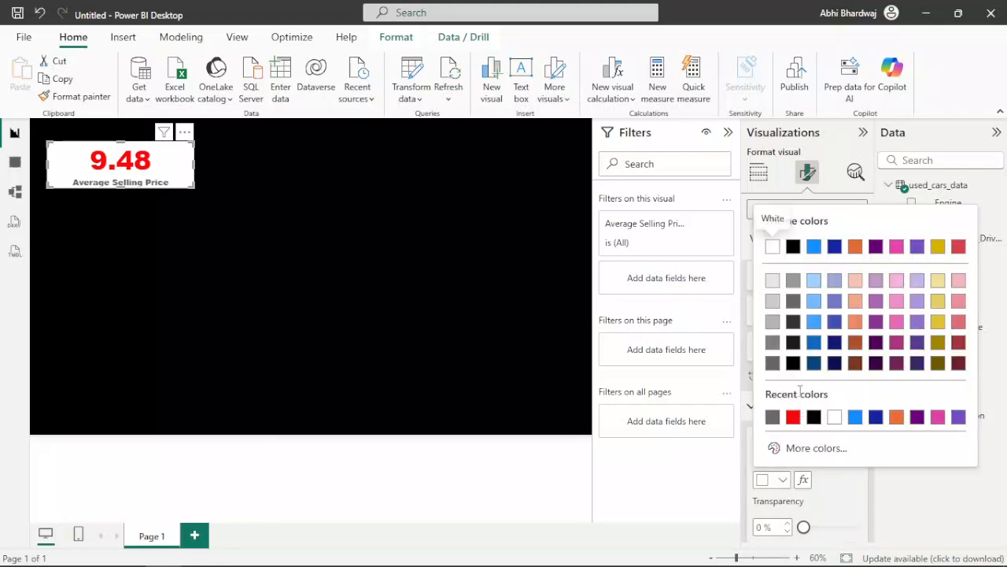
left_click(773, 300)
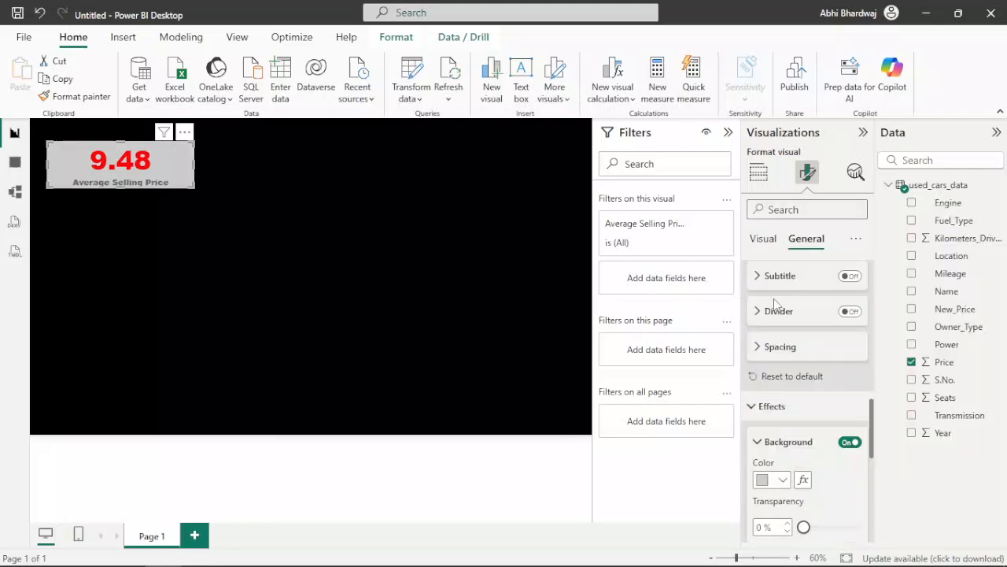
left_click(779, 480)
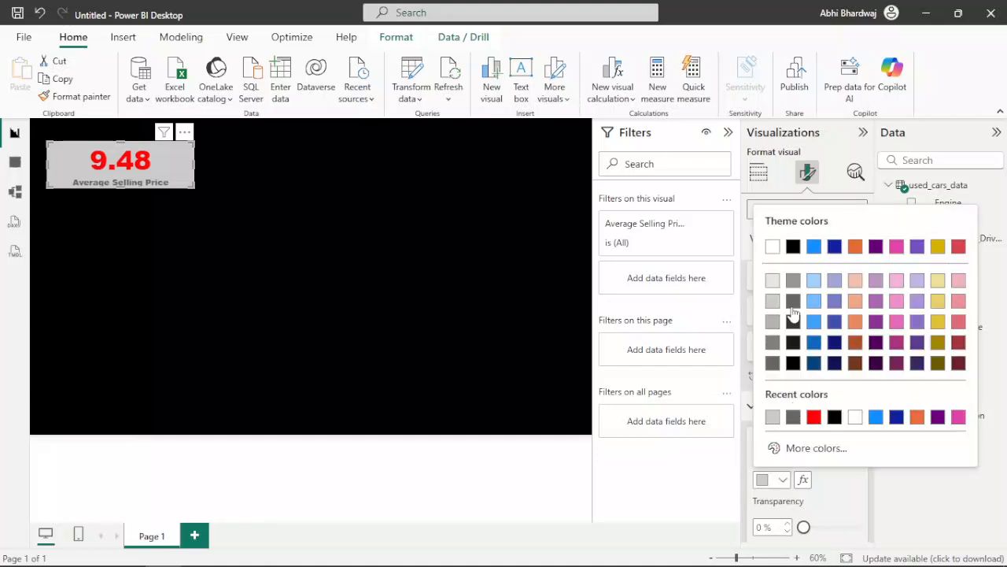
left_click(772, 362)
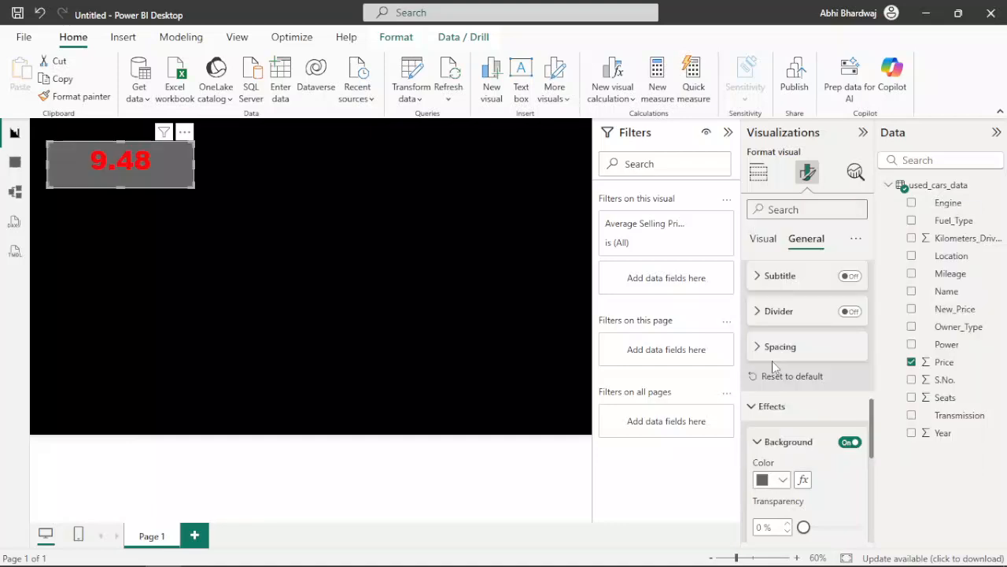
Step: Change the color of the card's category label to white
left_click(762, 239)
left_click(776, 496)
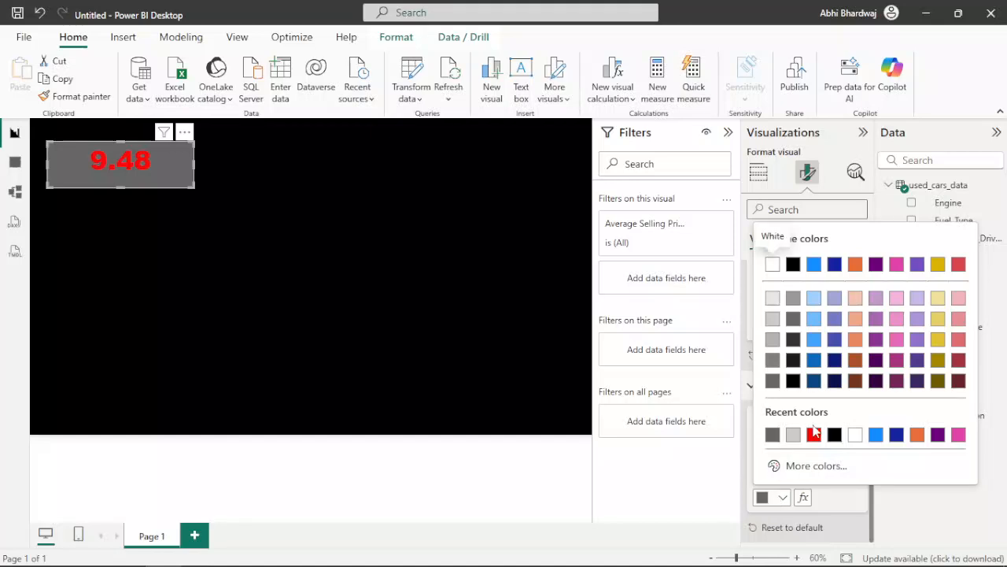
left_click(853, 435)
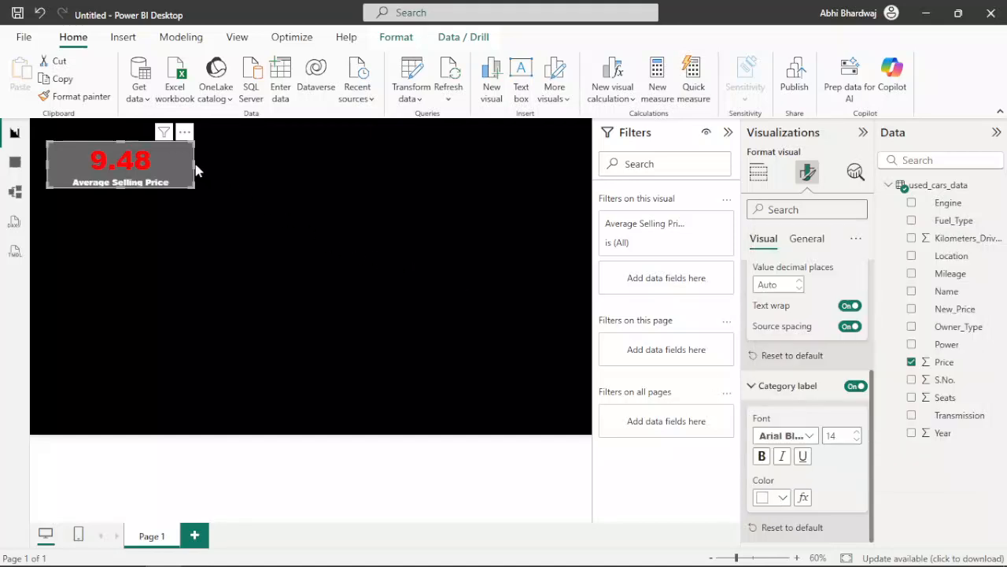
left_click(248, 171)
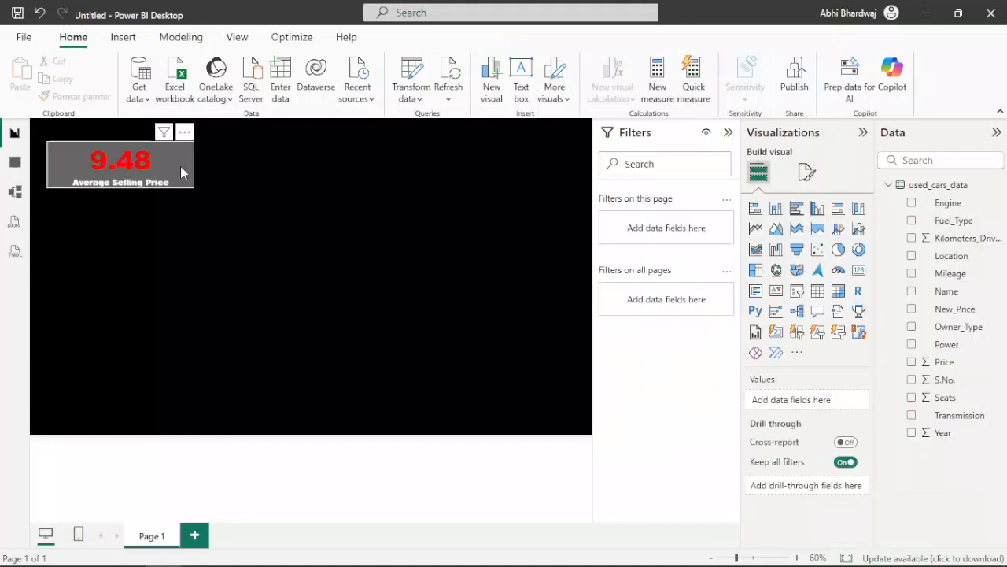
Step: Turn on the card's visual border with 3 px rounded corners and a width of 5 px
left_click(118, 166)
left_click(807, 172)
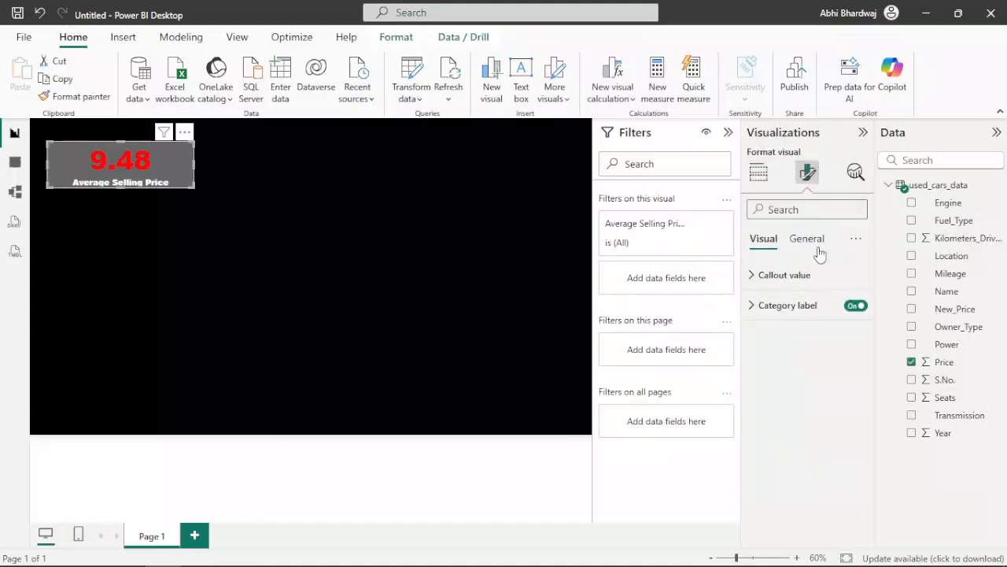
left_click(806, 238)
left_click(787, 335)
scroll(846, 439, "down", 2)
left_click(849, 429)
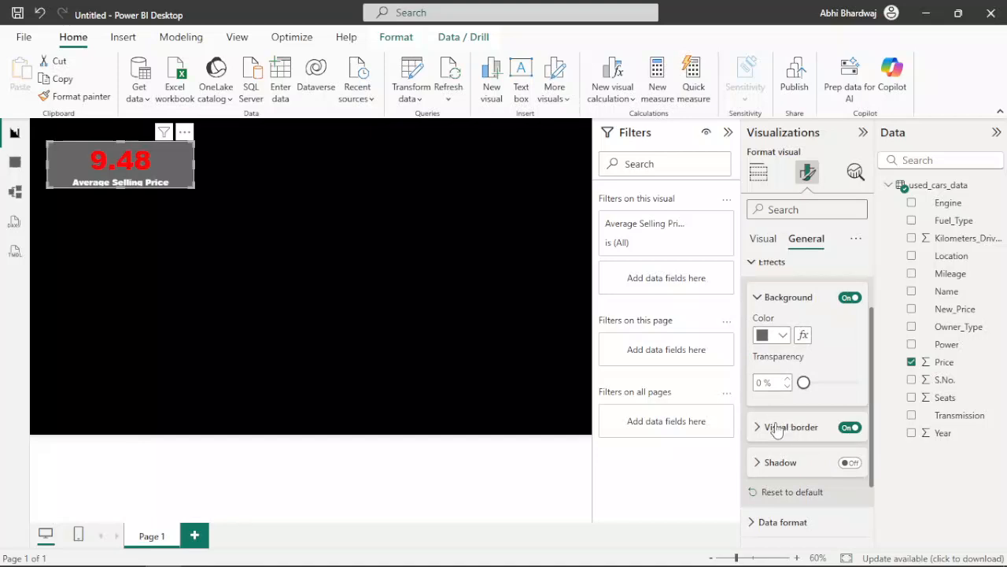
left_click(775, 429)
scroll(811, 514, "down", 3)
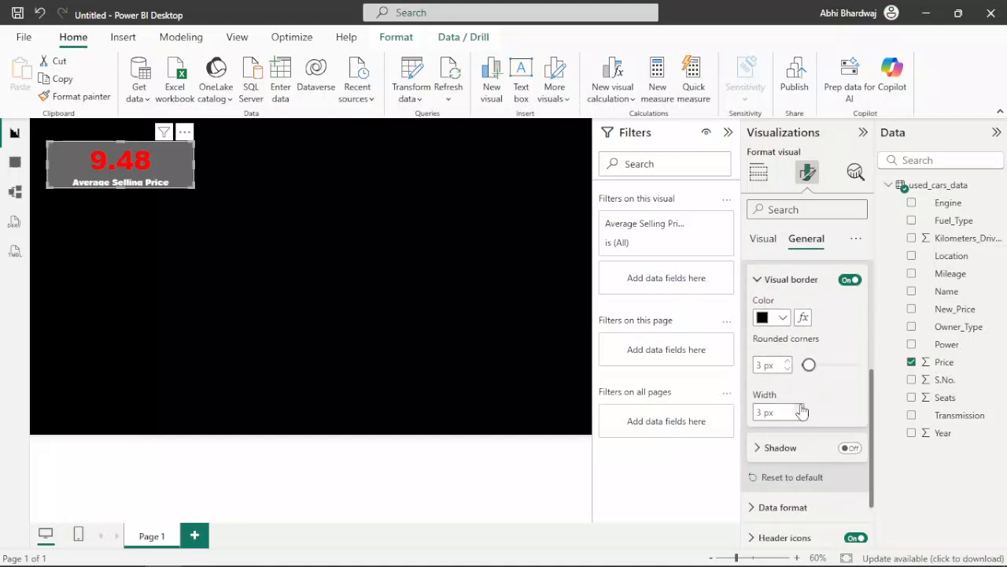
Step: Enable the card's shadow and set the shadow color to light gray
left_click(848, 447)
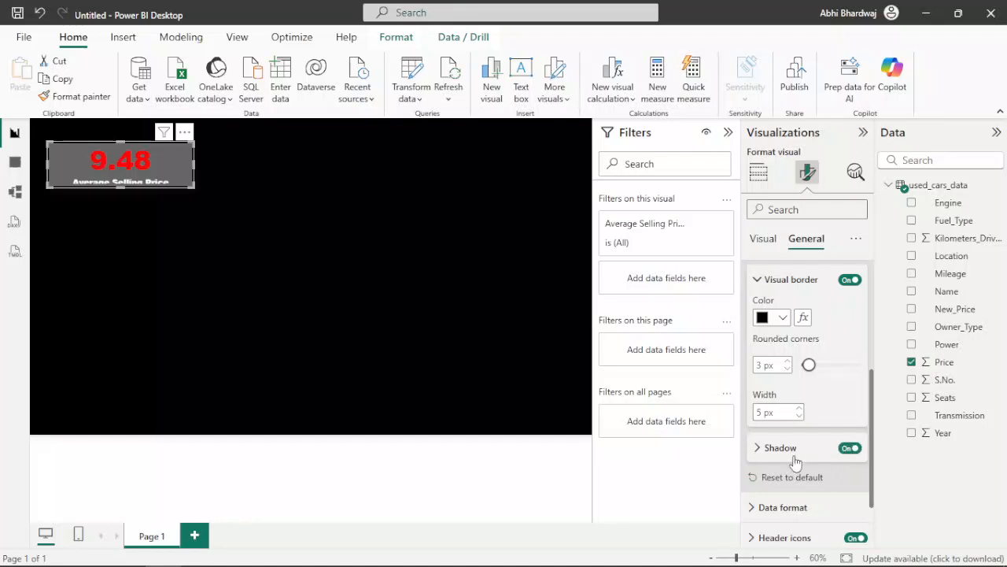
left_click(789, 459)
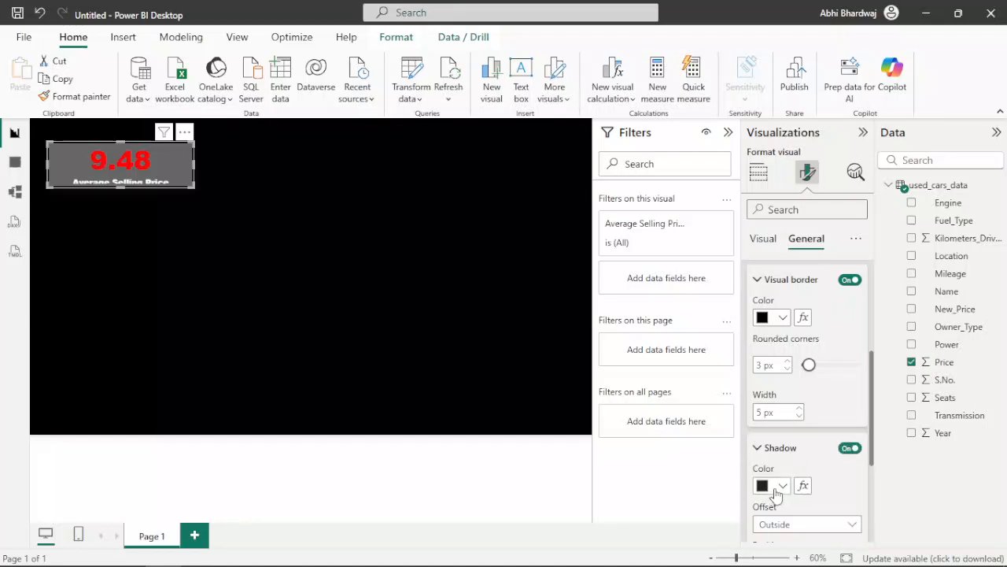
left_click(777, 493)
left_click(773, 305)
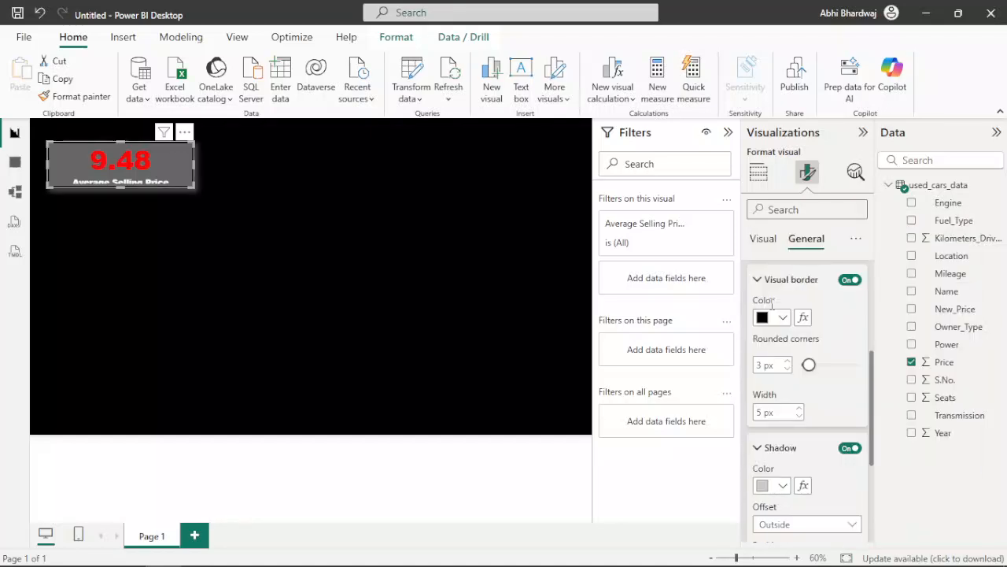
Step: Set the card's visual border color to light gray
left_click(777, 317)
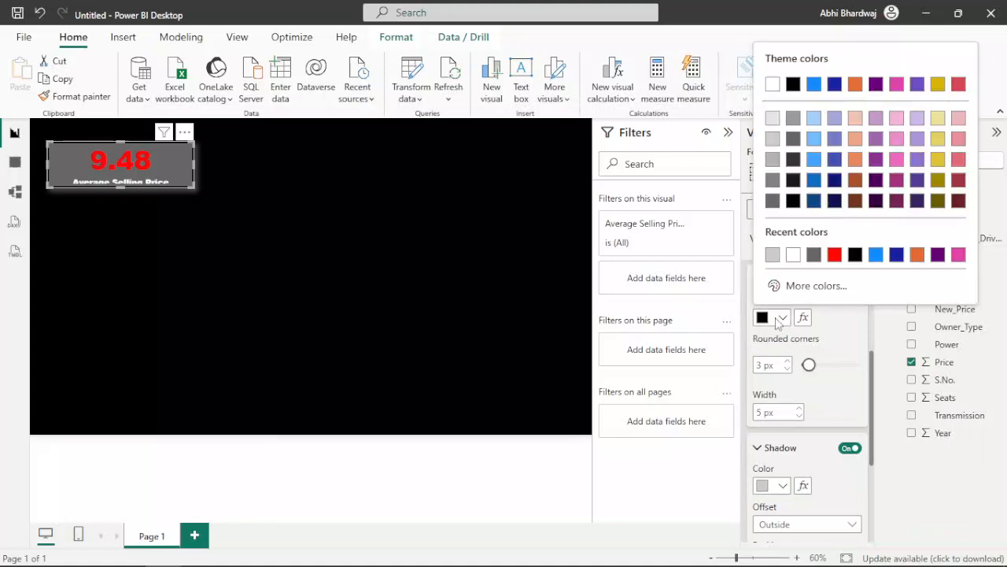
left_click(772, 144)
left_click(402, 192)
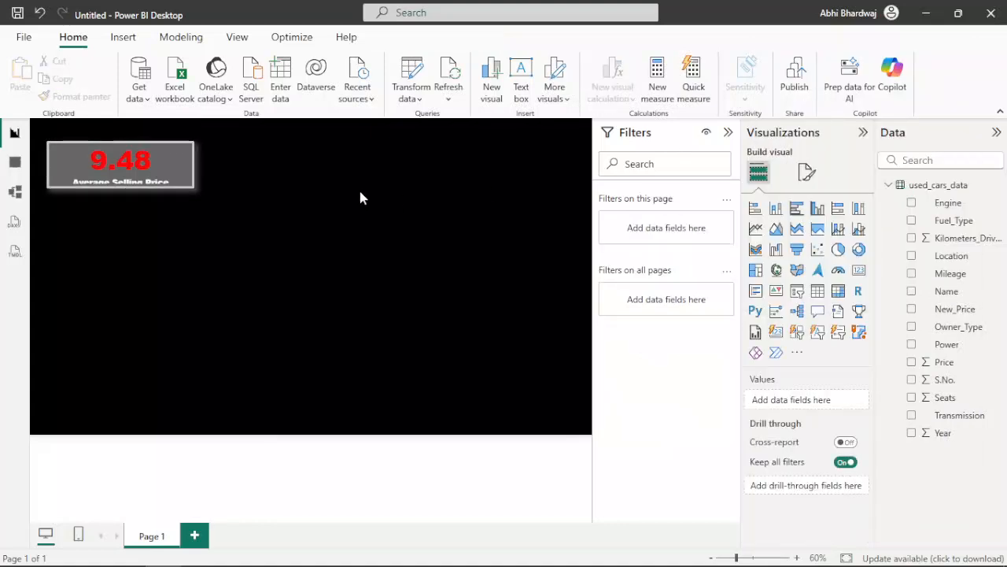
Step: Enlarge the average selling price card in width and height, and trim its upper edge down slightly
left_click(192, 188)
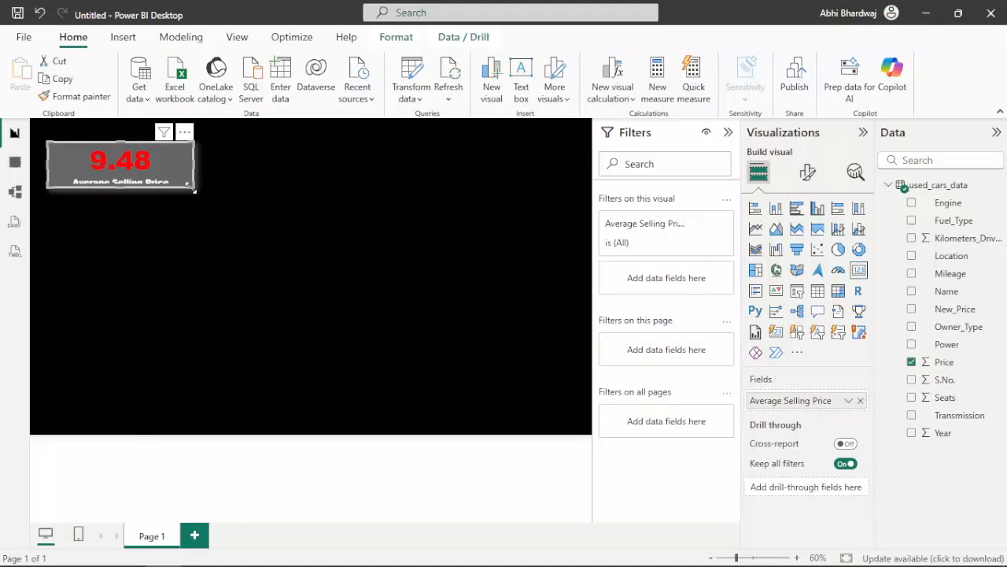
left_click_drag(192, 198, 209, 209)
left_click(275, 200)
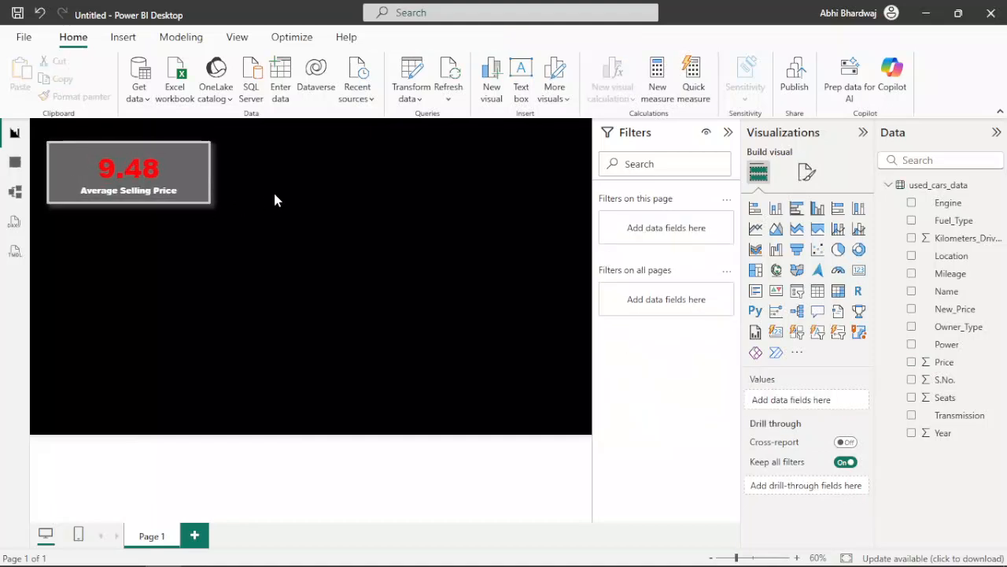
left_click(138, 143)
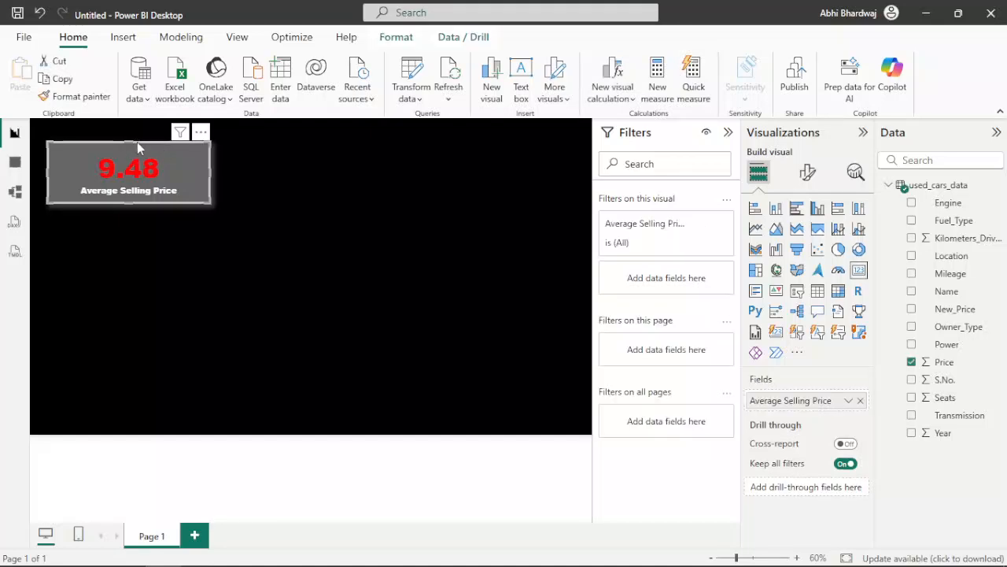
left_click_drag(125, 142, 125, 152)
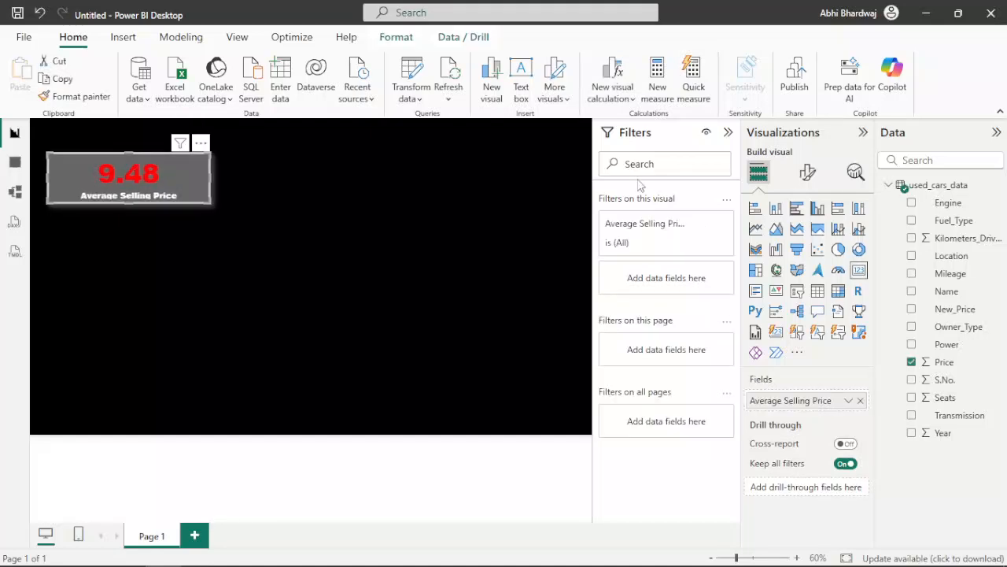
Step: Reduce the font size of the card's callout value to about 37
left_click(808, 177)
left_click(759, 275)
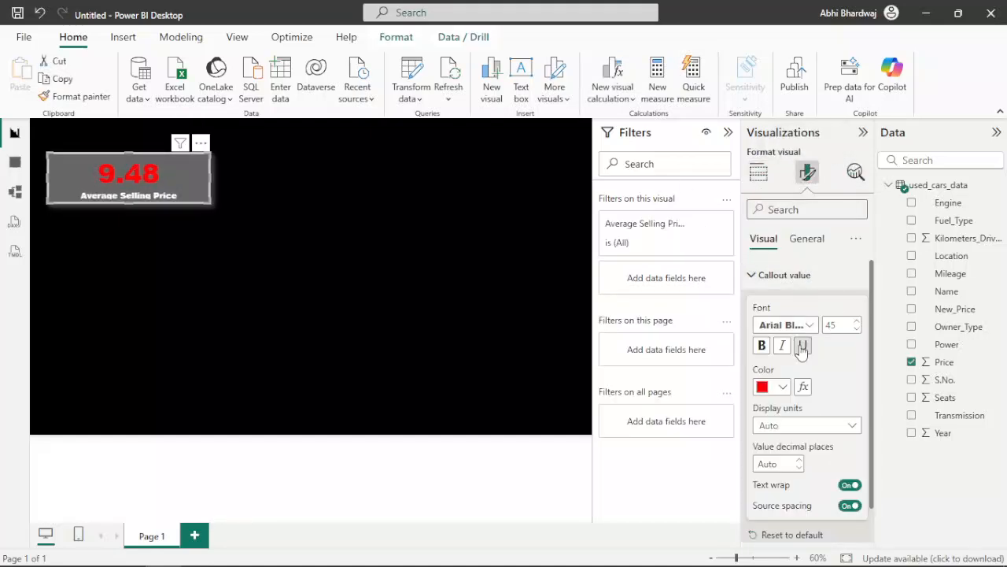
left_click(856, 322)
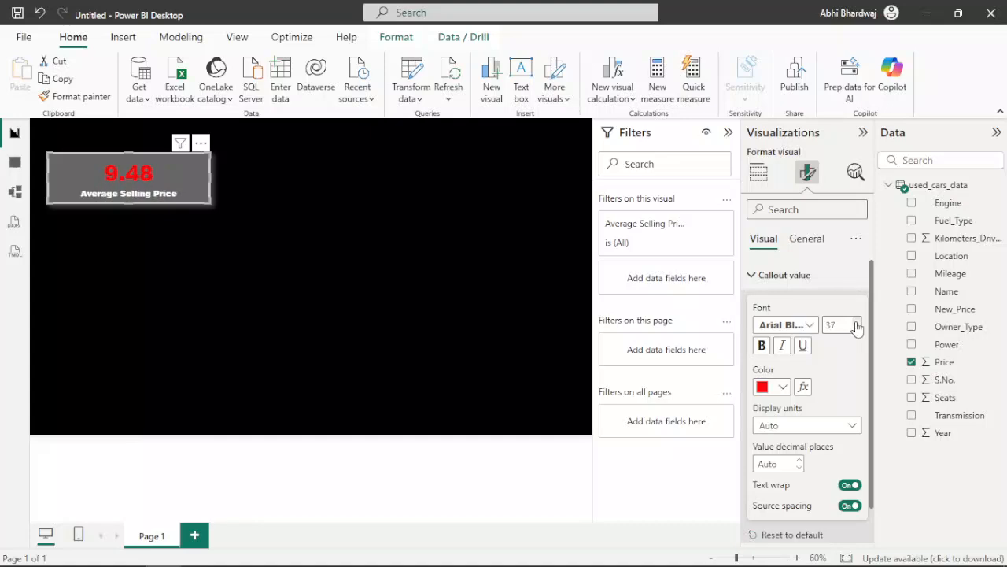
left_click(260, 230)
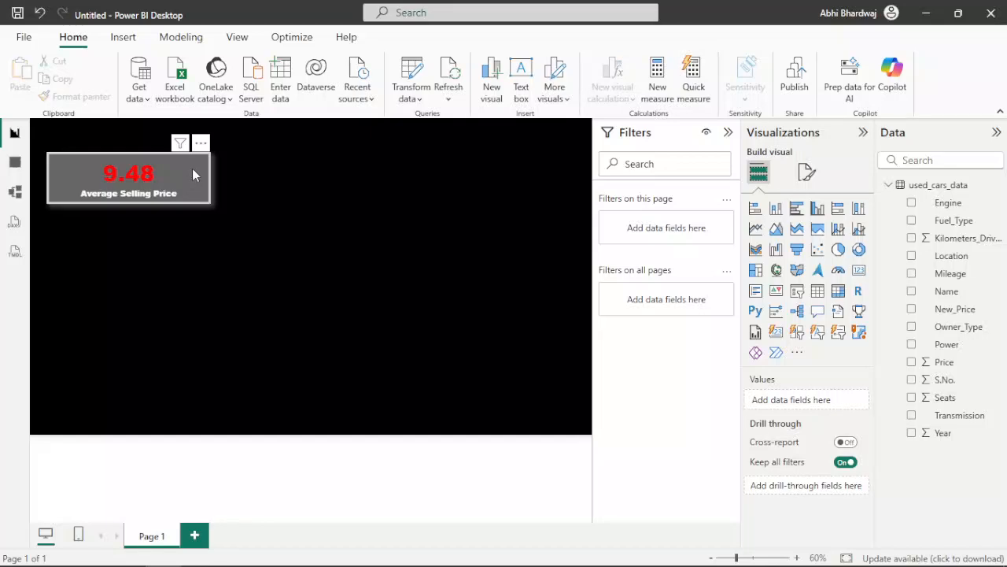
Step: Duplicate the average selling price card twice, stacking all three cards in a column, and collapse the Filters pane
left_click_drag(193, 169, 198, 163)
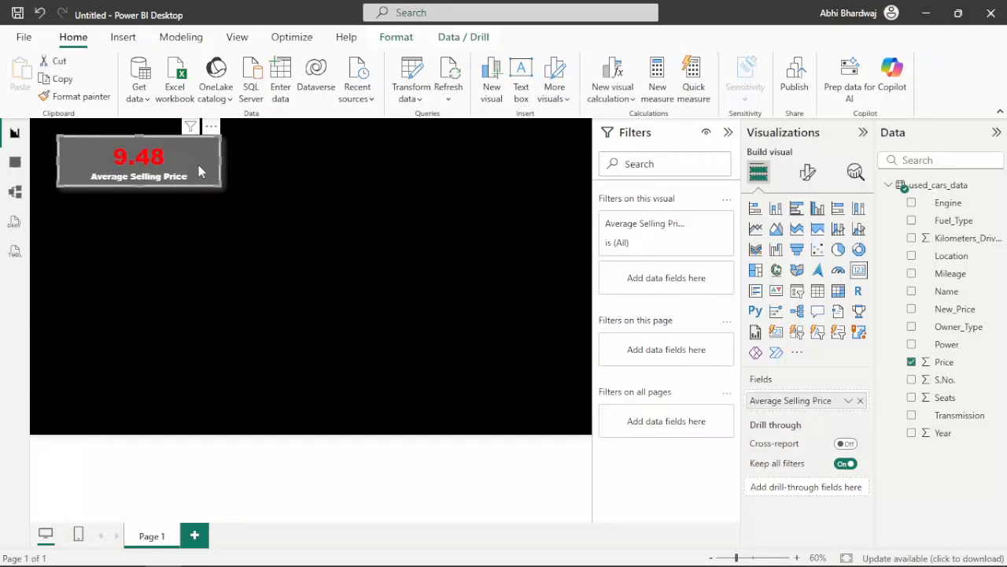
key("ctrl+c")
key("ctrl+v")
left_click_drag(179, 218, 184, 274)
key("ctrl+v")
left_click(727, 134)
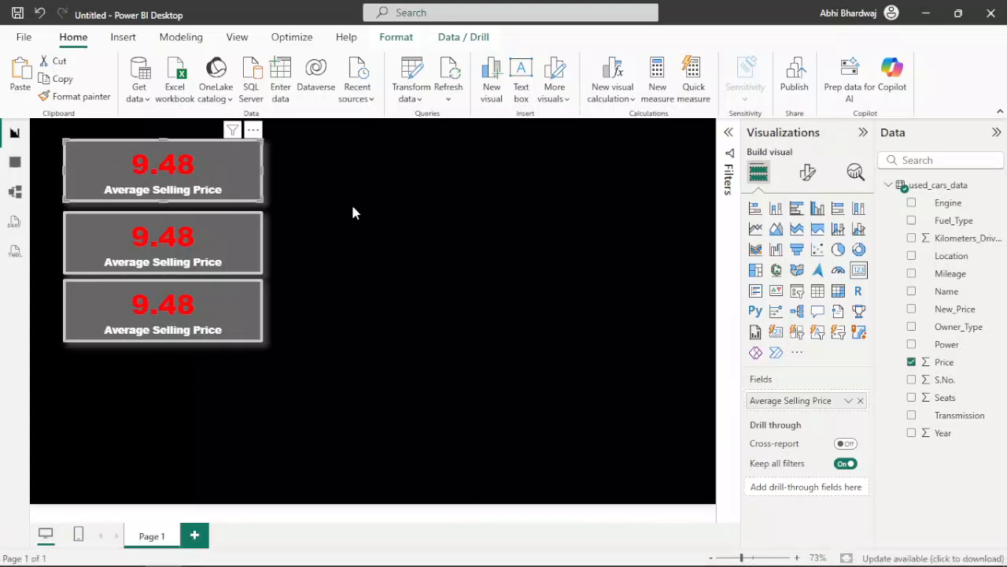
Step: Replace the middle card's field with Price, aggregated as Maximum
left_click(219, 244)
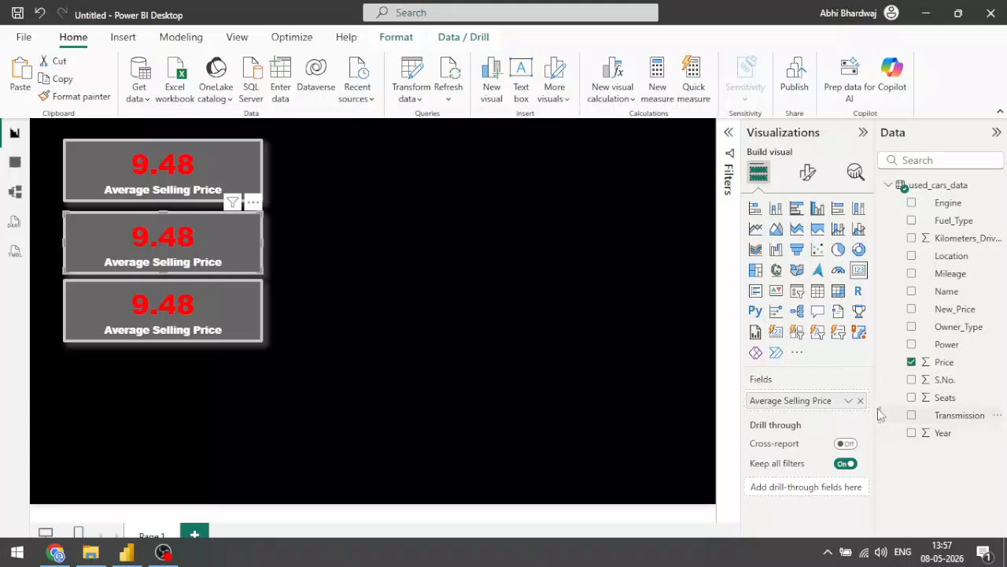
left_click(861, 401)
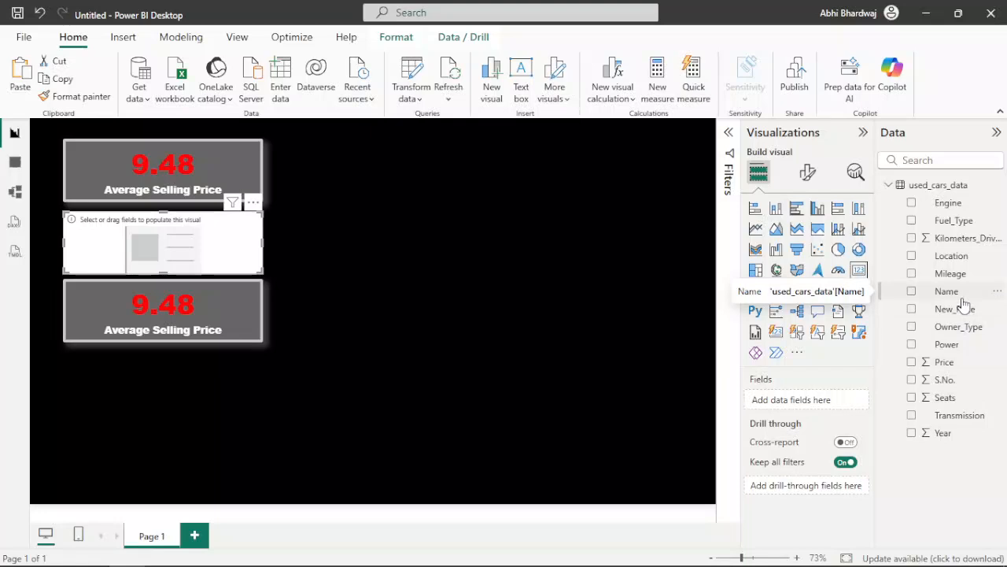
left_click_drag(951, 362, 791, 404)
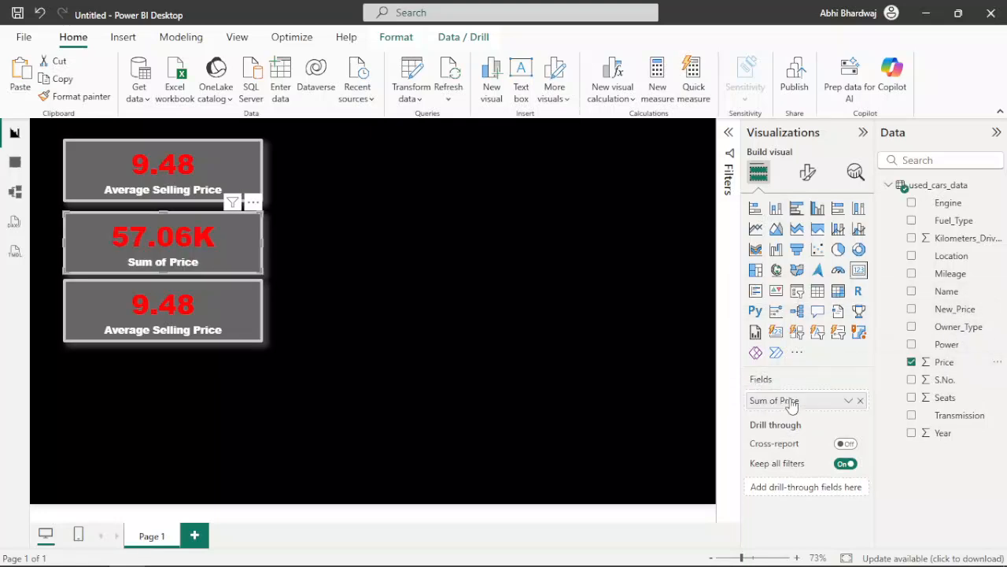
right_click(791, 404)
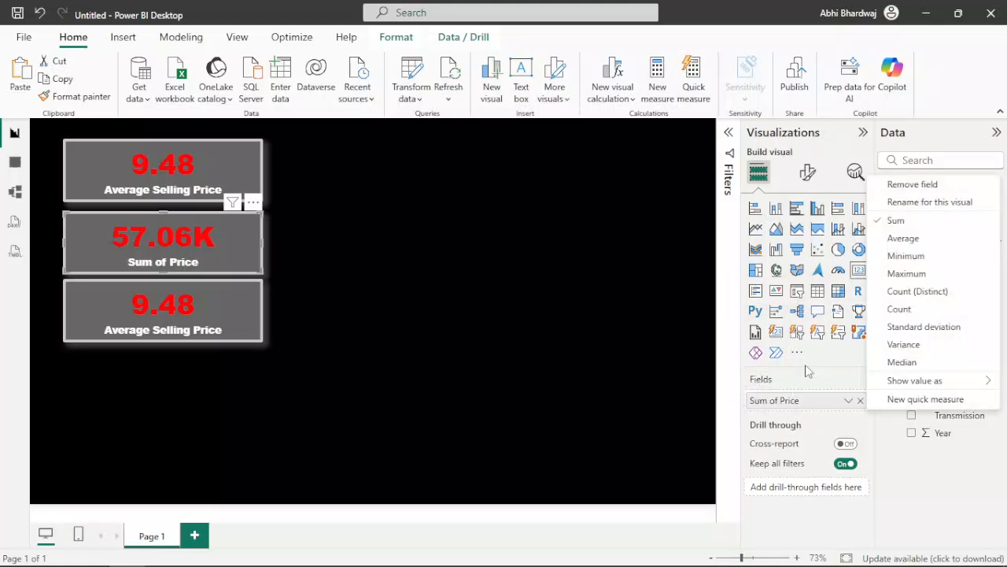
left_click(908, 274)
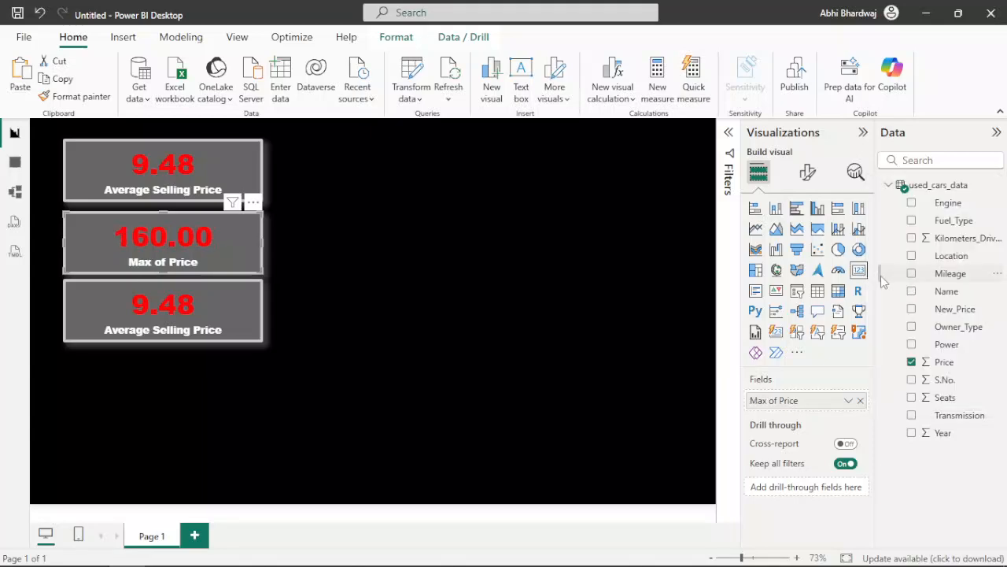
Step: Rename the middle card's maximum price field as "Highest Selling Price" for this visual
left_click(808, 173)
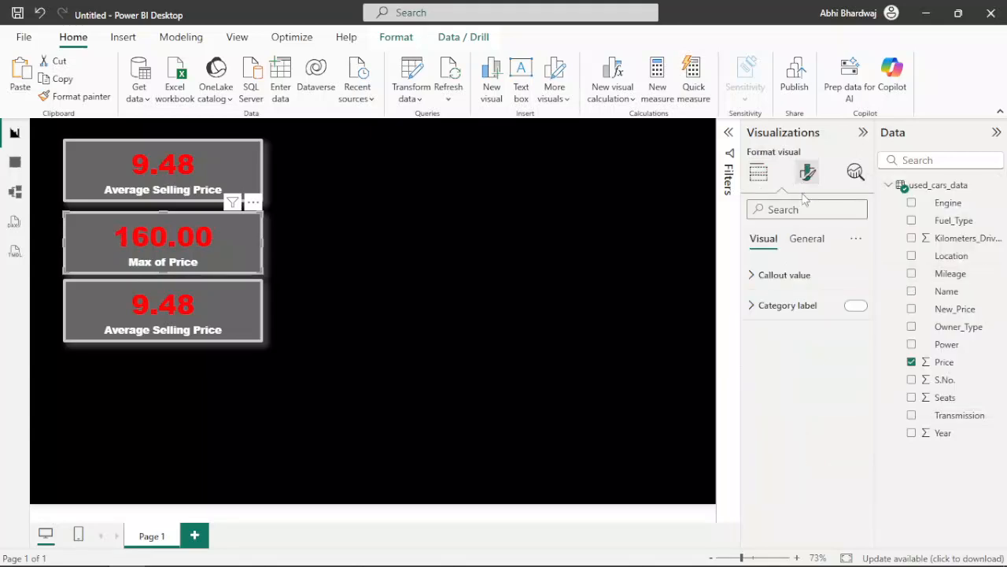
left_click(801, 305)
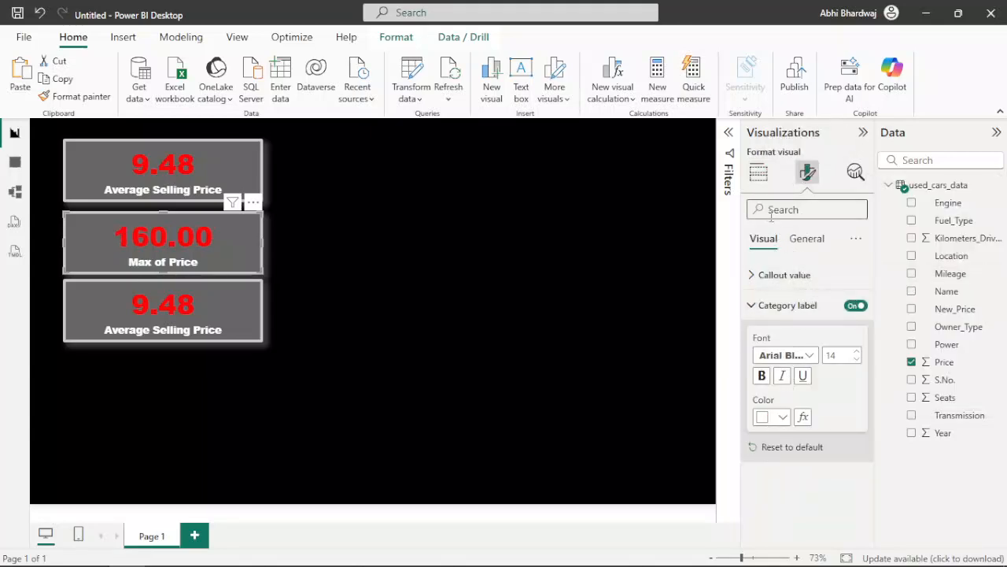
left_click(758, 172)
right_click(802, 400)
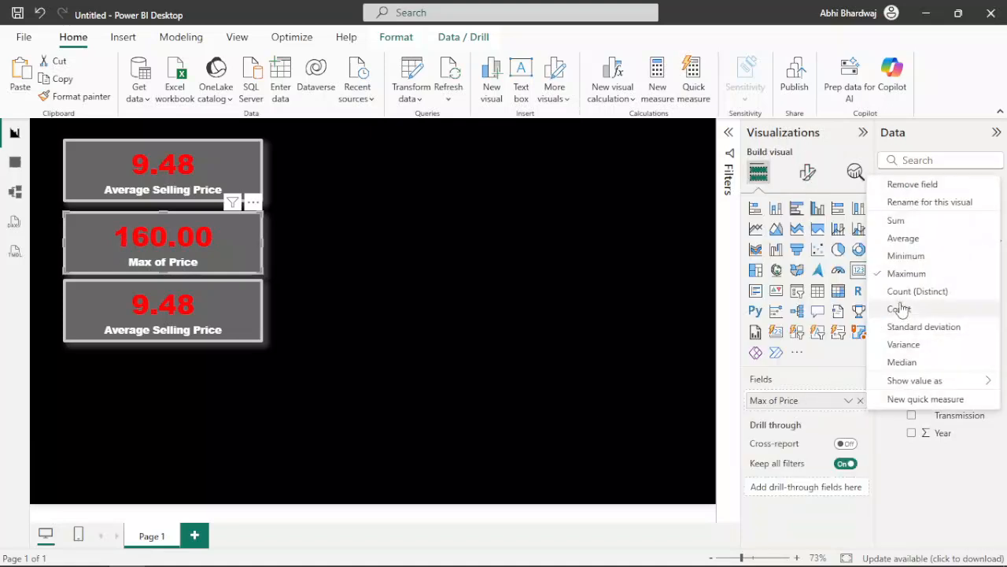
left_click(925, 202)
key("ctrl+a")
type("Highest Se")
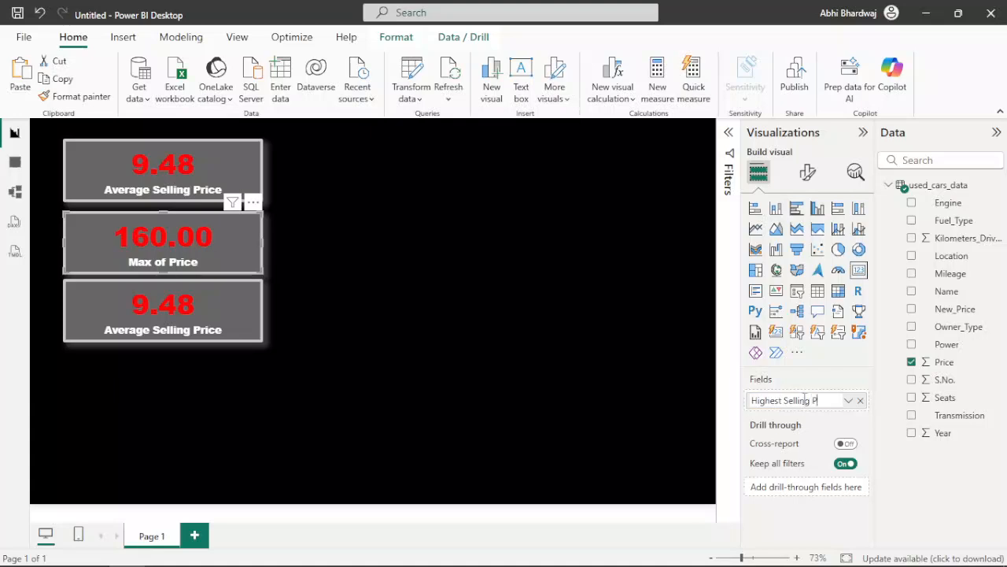
key("Return")
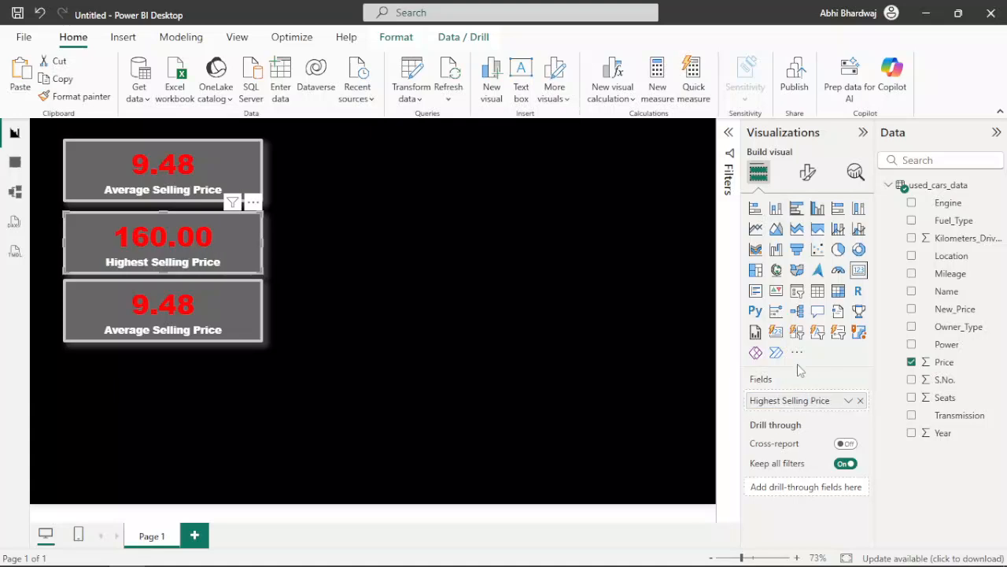
Step: Try the Minimum aggregation on the bottom card's price field, and switch it back to Average
left_click(252, 330)
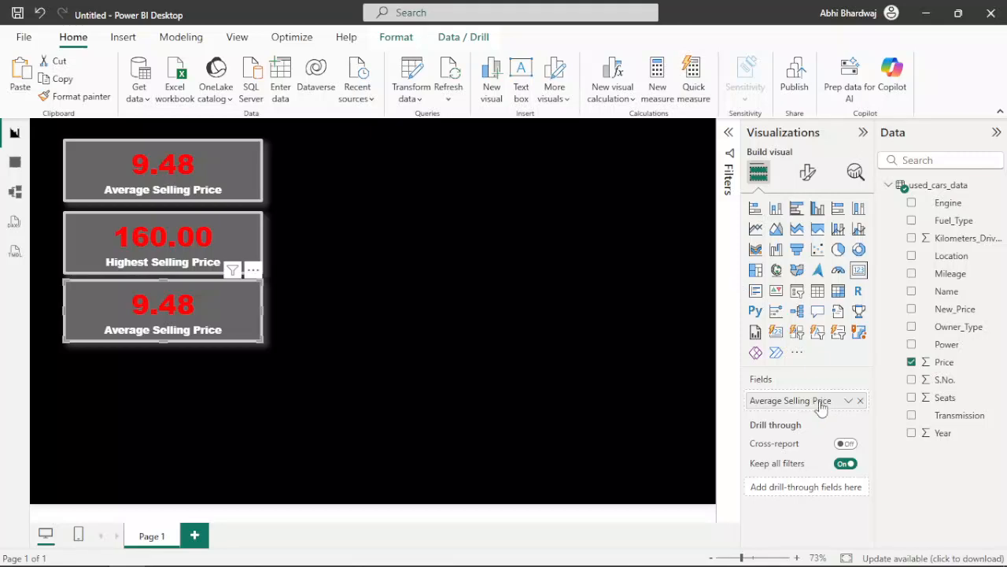
left_click(849, 400)
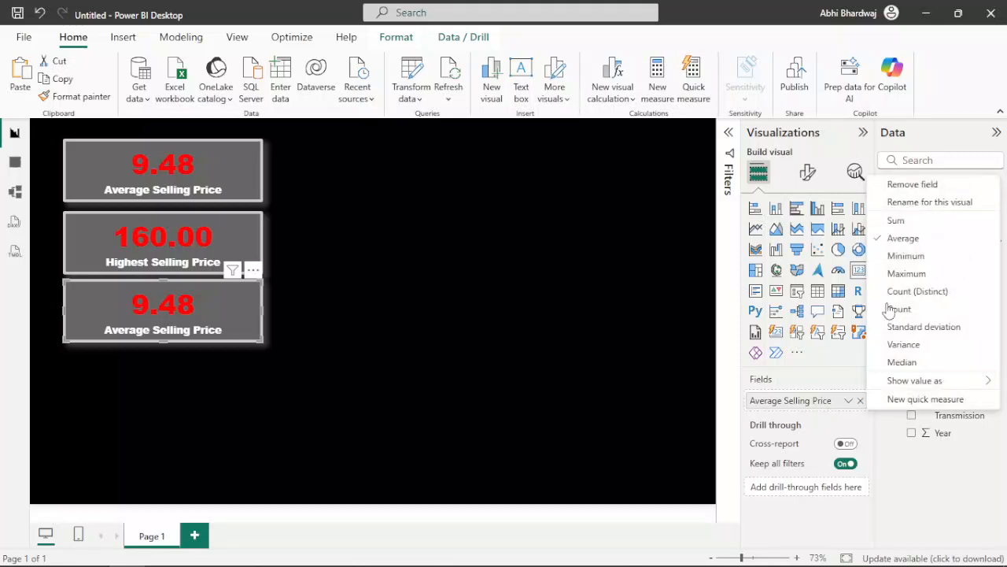
left_click(912, 260)
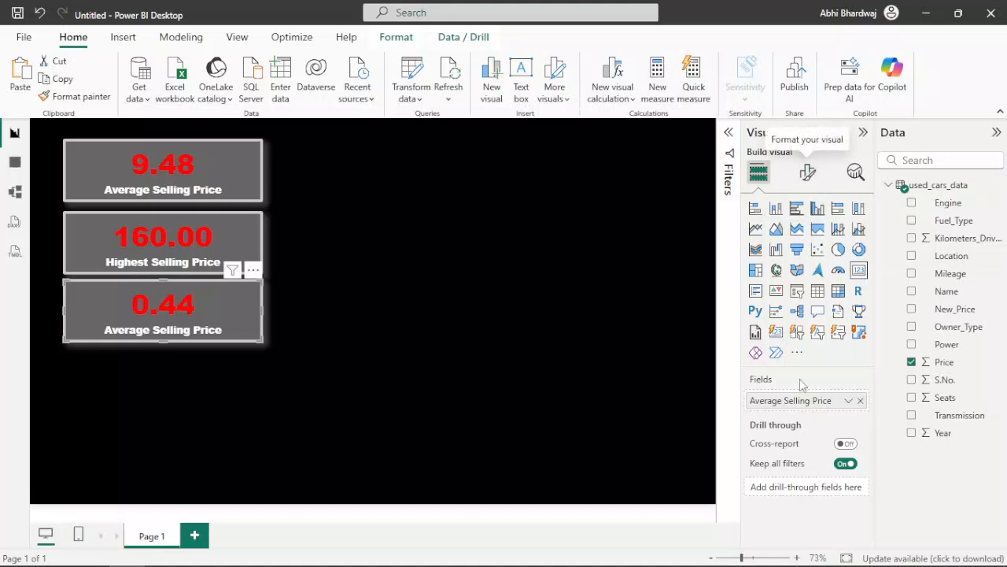
left_click(849, 400)
left_click(880, 236)
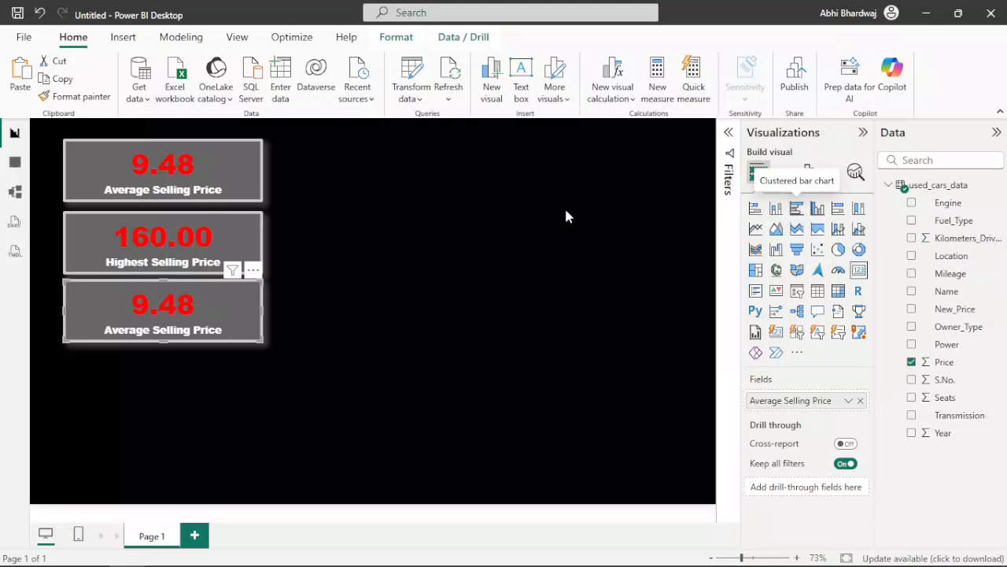
Step: Replace the middle card's field with New_Price aggregated as Last, and rename it "Highest Price"
left_click(194, 243)
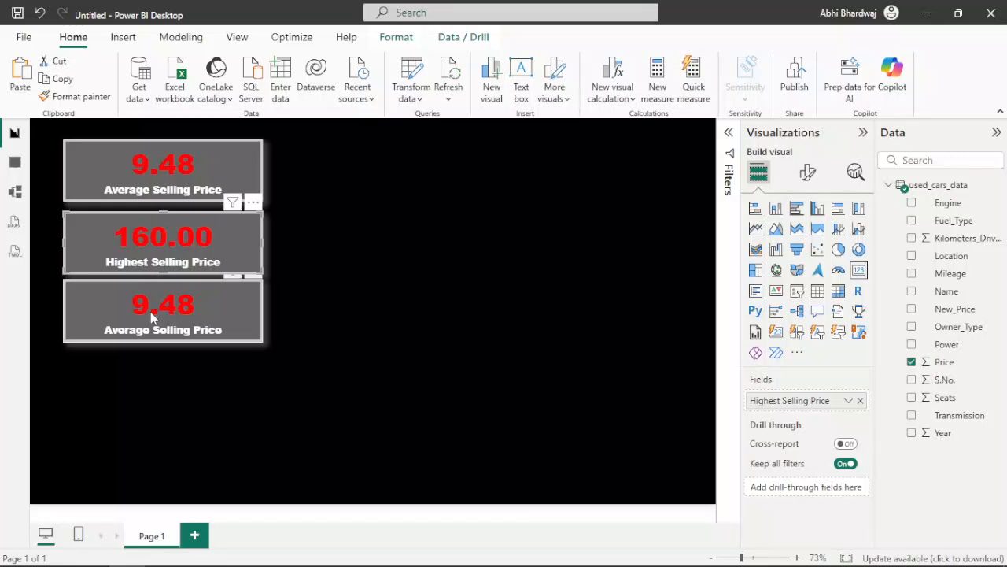
left_click_drag(953, 308, 795, 403)
right_click(797, 403)
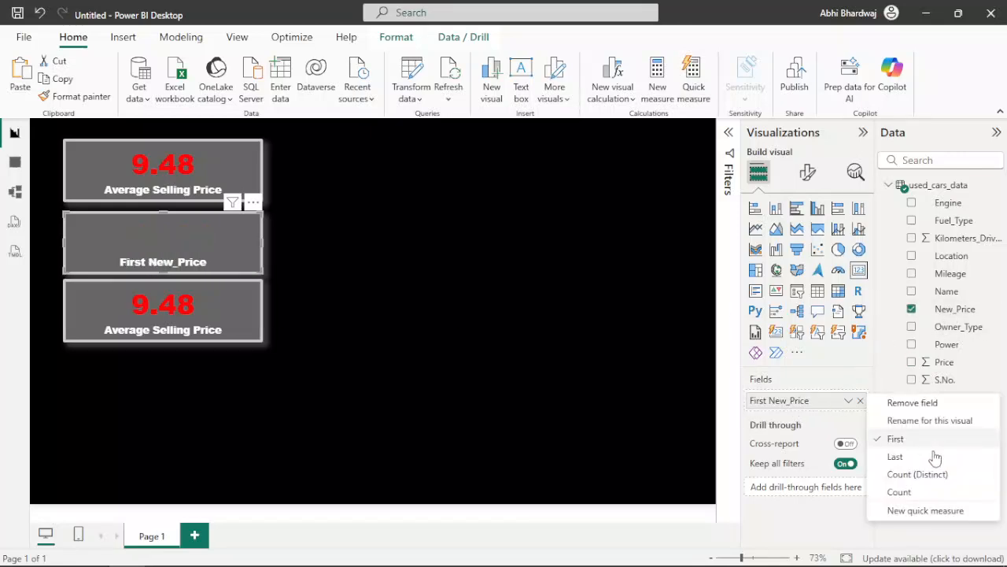
left_click(898, 458)
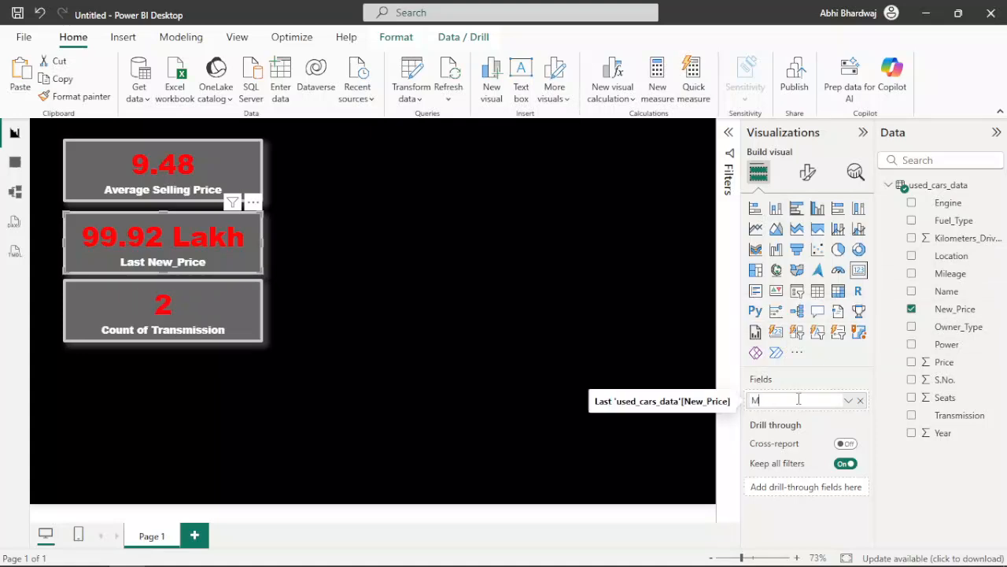
type("x")
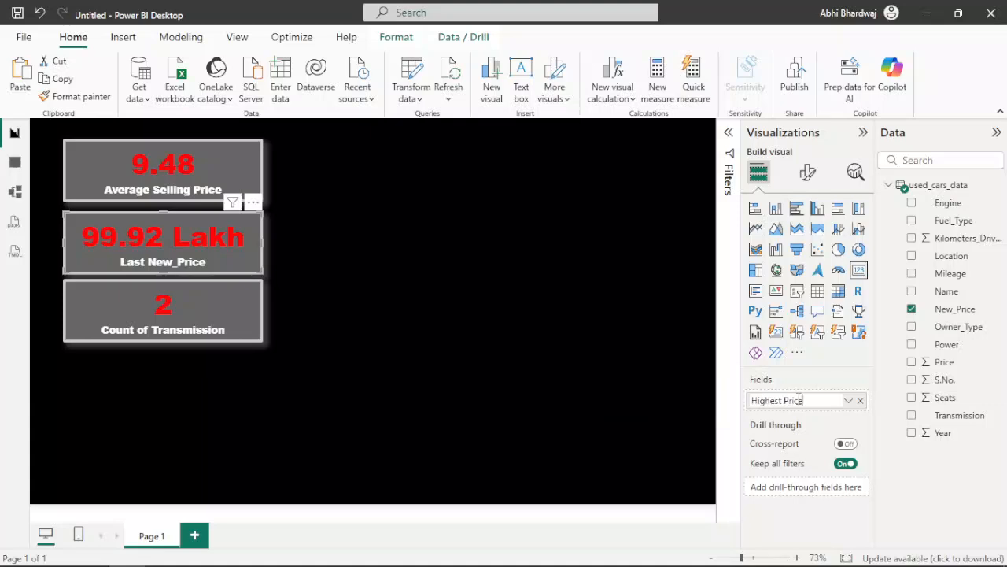
key("Return")
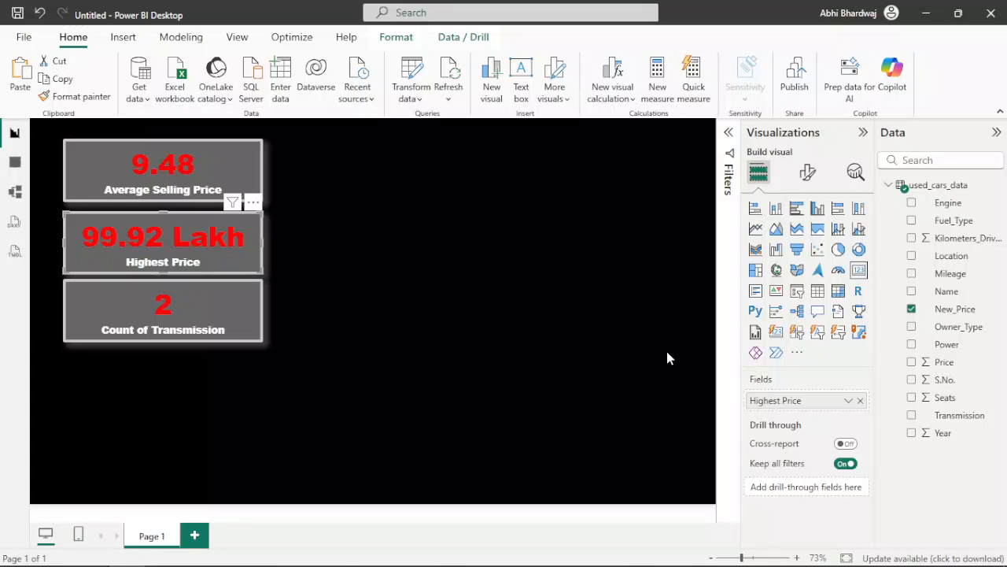
Step: Replace the bottom card's field with Name, aggregated as Count
left_click(224, 326)
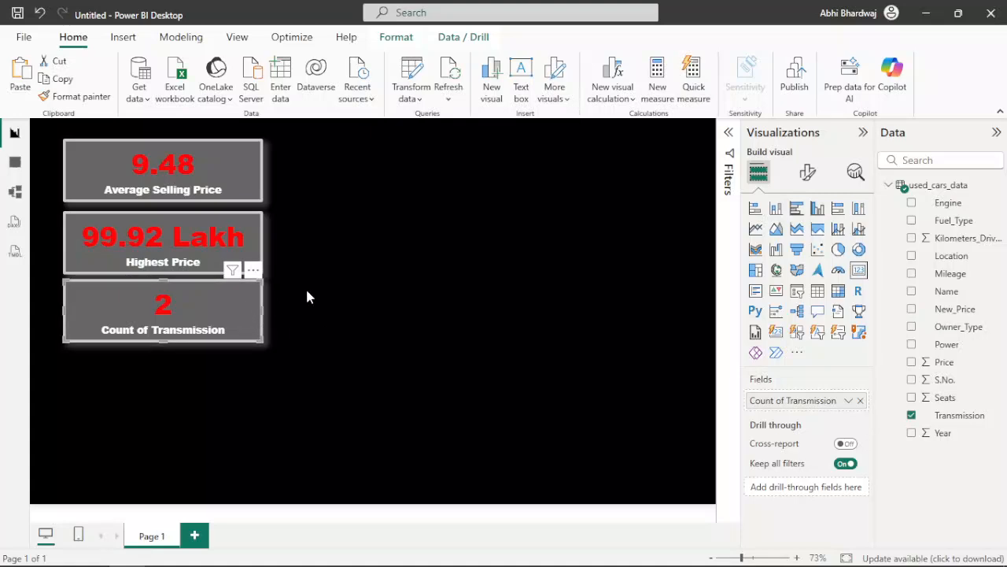
left_click_drag(953, 290, 806, 406)
right_click(806, 406)
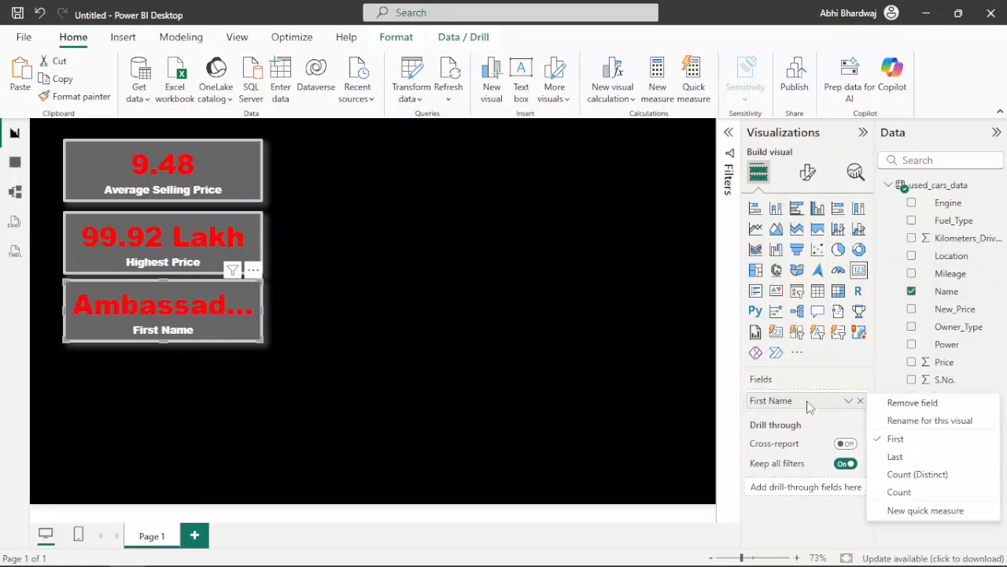
left_click(915, 491)
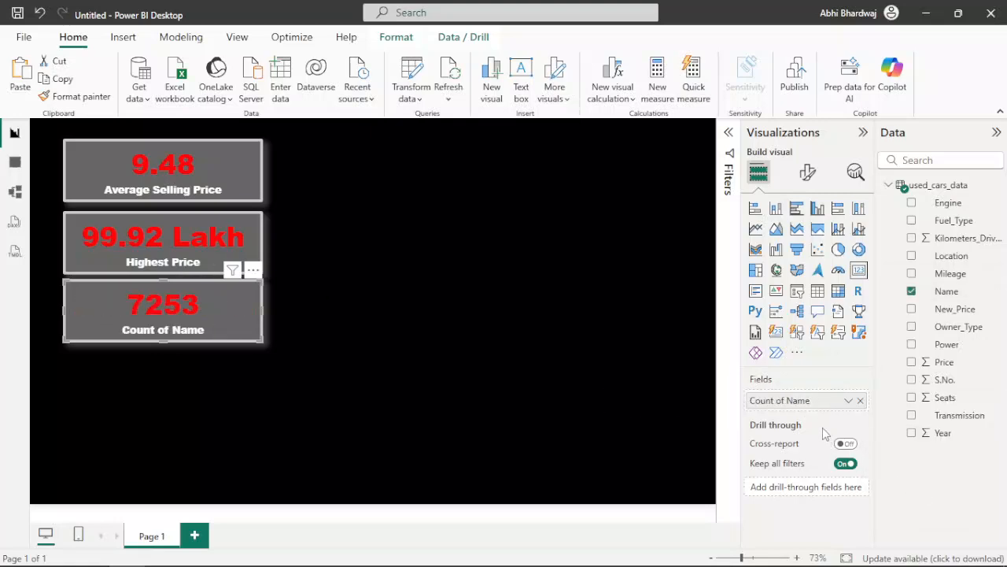
Step: Rename the bottom card's count of names as "Total Cars Listed" and deselect the card
right_click(790, 402)
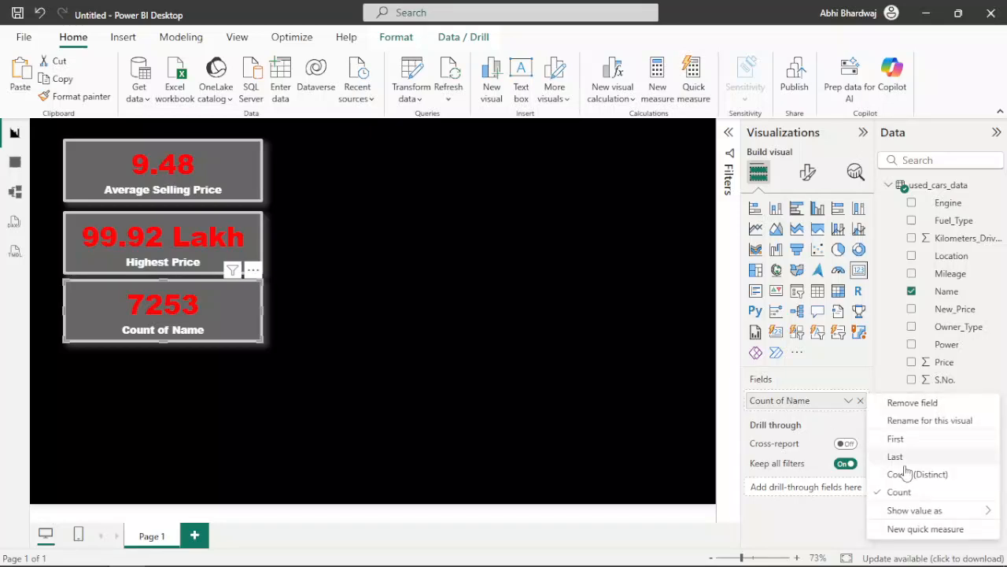
left_click(917, 420)
type("Total ")
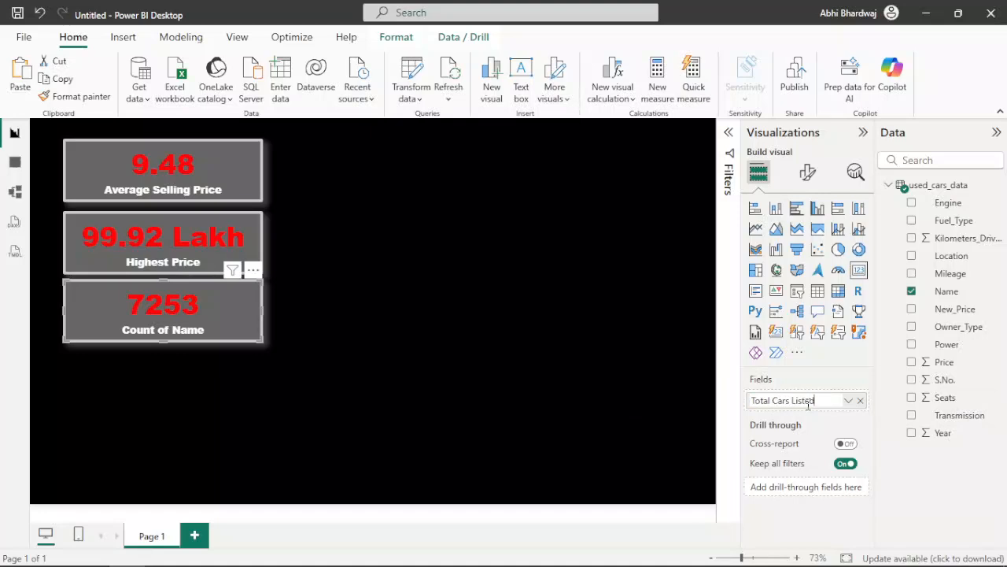
type("Cars Listed")
key("Return")
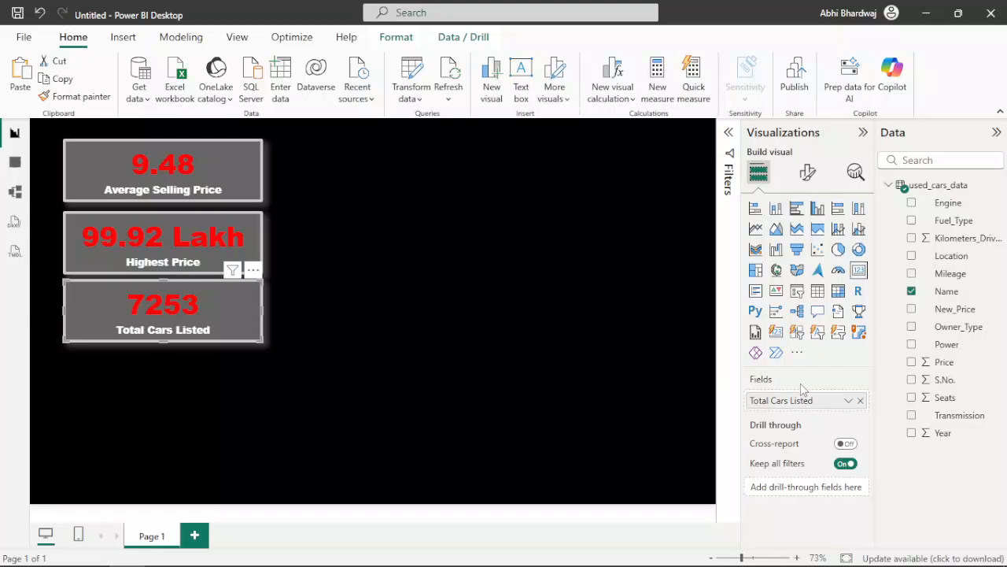
left_click(306, 359)
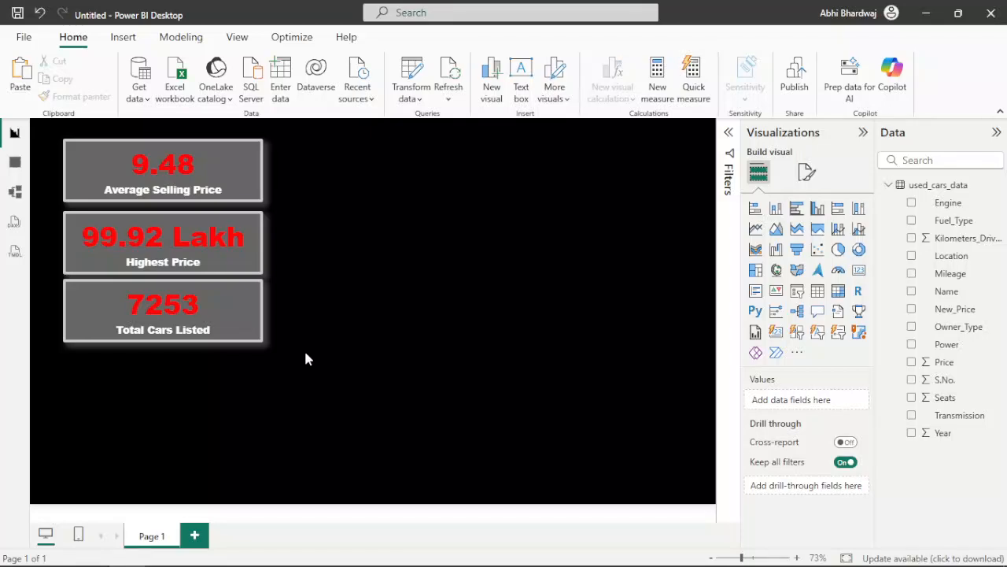
Step: Place a copy of the Total Cars Listed card below the column, convert it to a stacked bar chart and enlarge it
left_click_drag(230, 321, 223, 452)
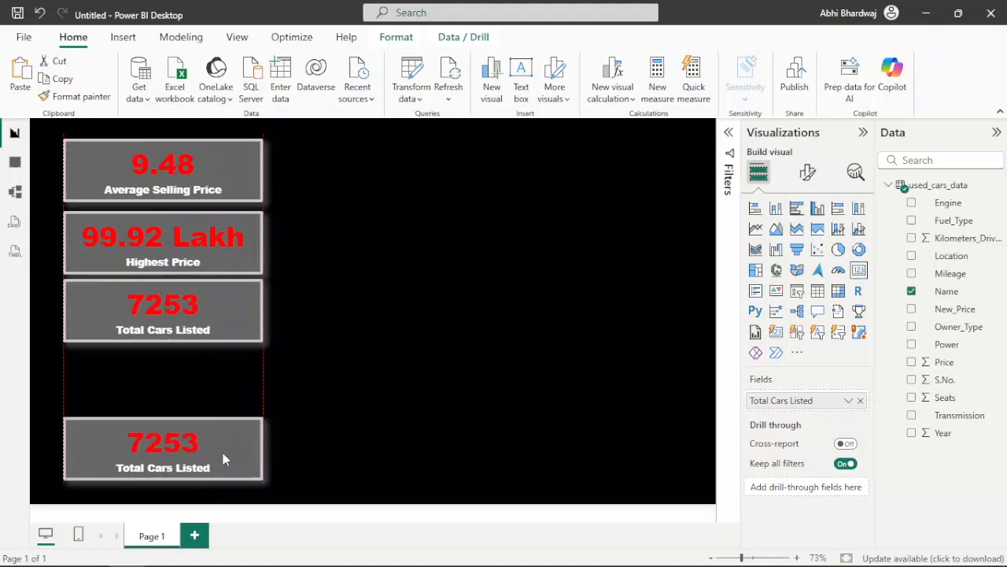
left_click(757, 209)
left_click_drag(265, 414, 273, 369)
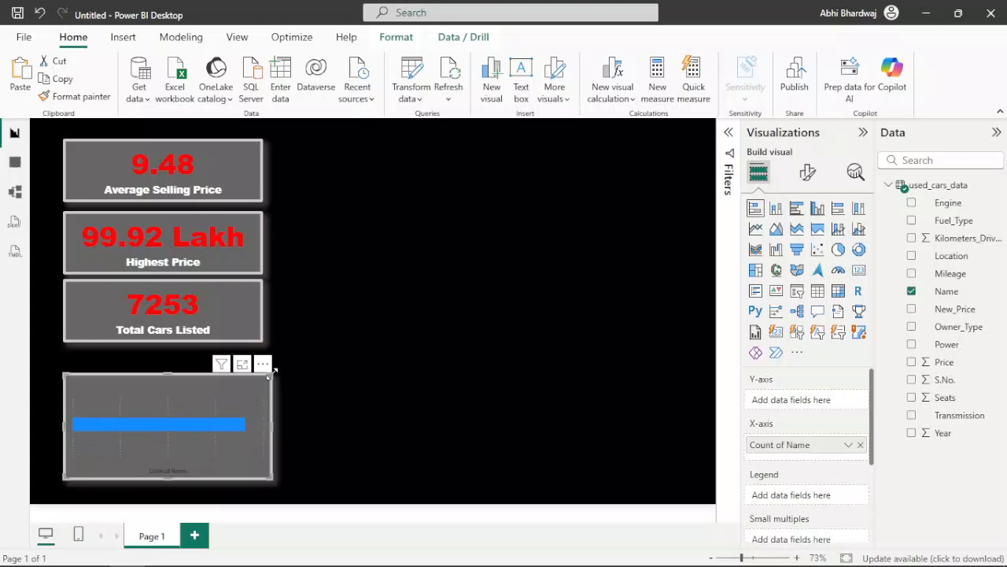
Step: Assign Name to the bar chart's Y-axis and the count of Owner_Type to its X-axis
left_click(861, 445)
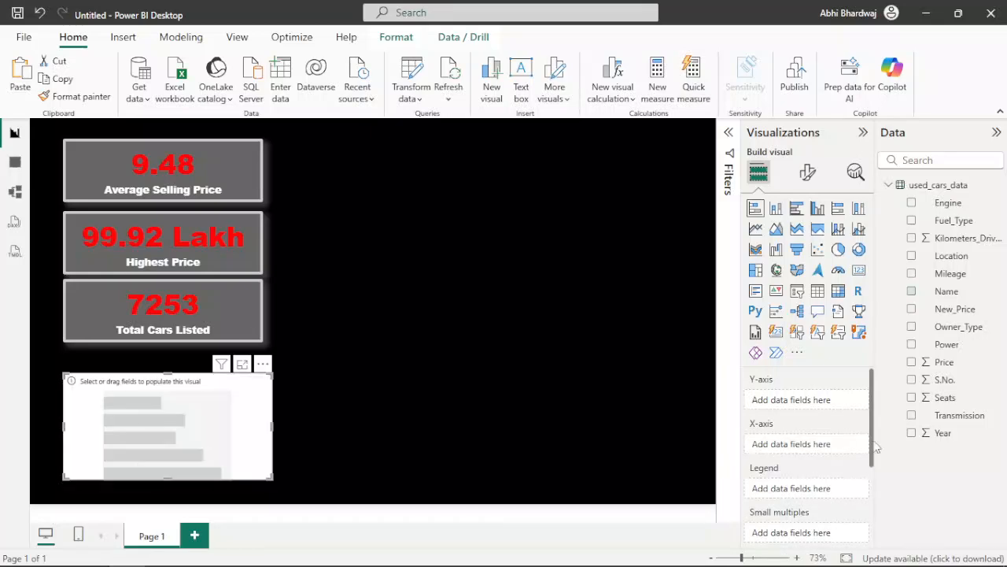
left_click_drag(969, 303, 799, 451)
right_click(799, 449)
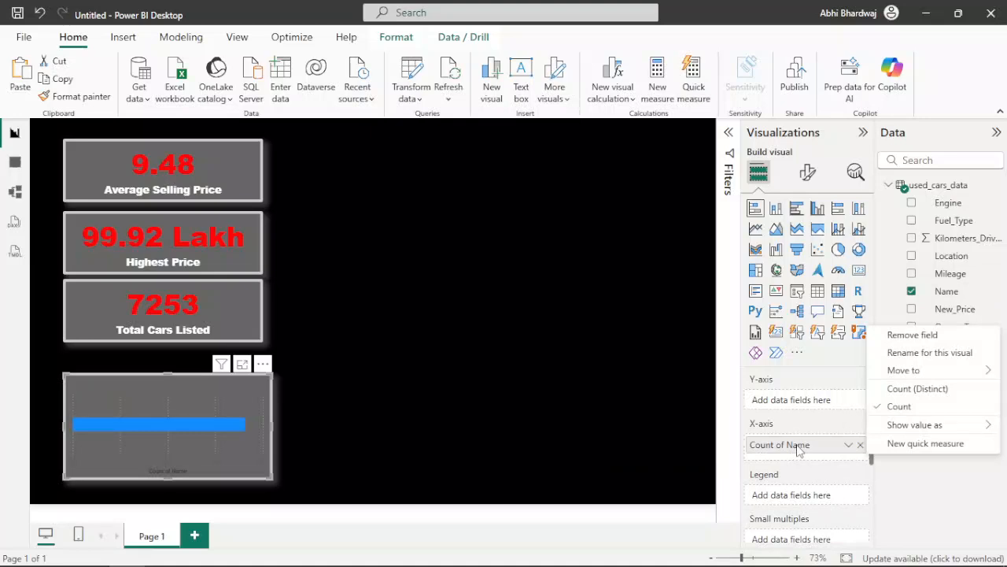
left_click(808, 425)
left_click_drag(821, 446, 818, 404)
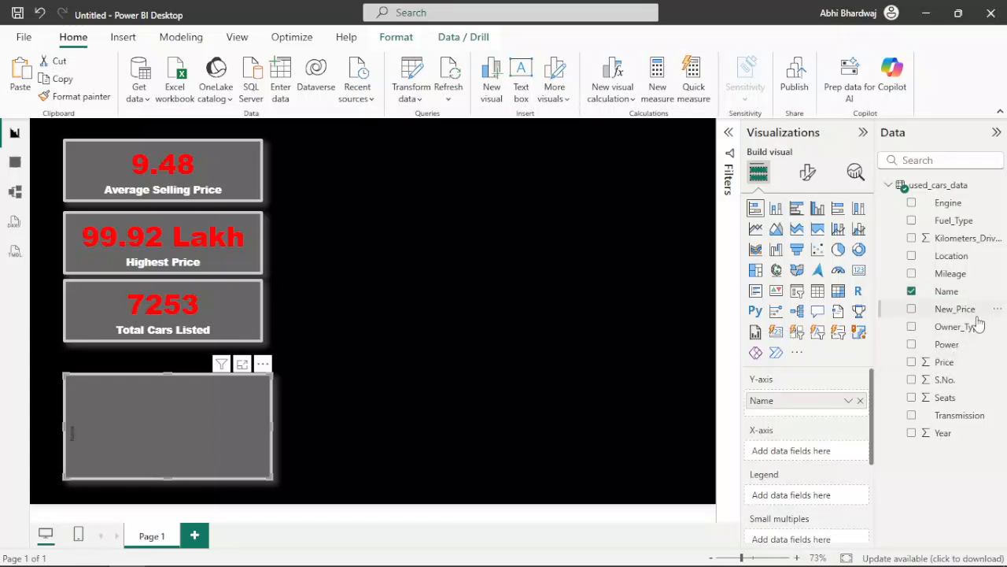
left_click_drag(976, 336, 821, 457)
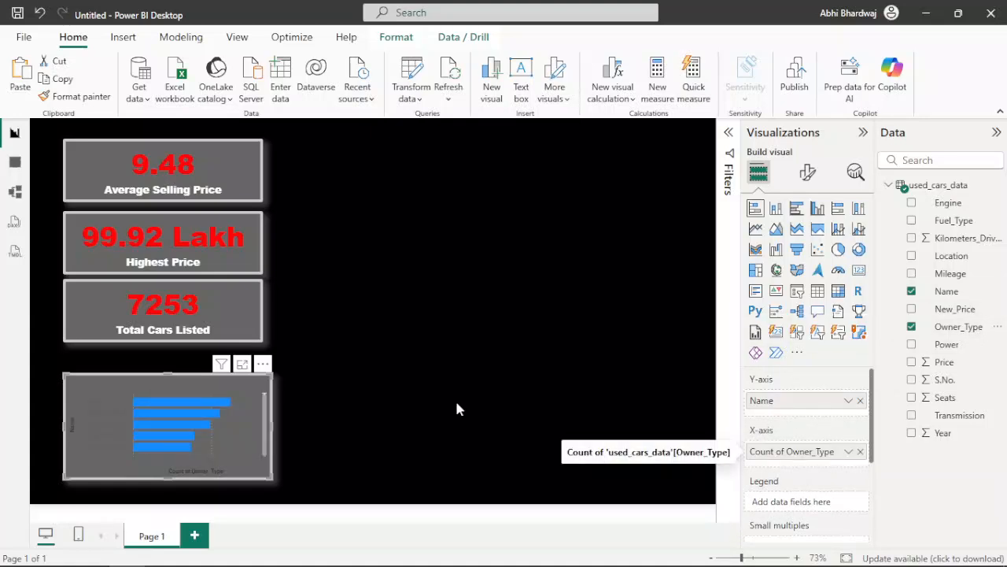
mouse_move(155, 404)
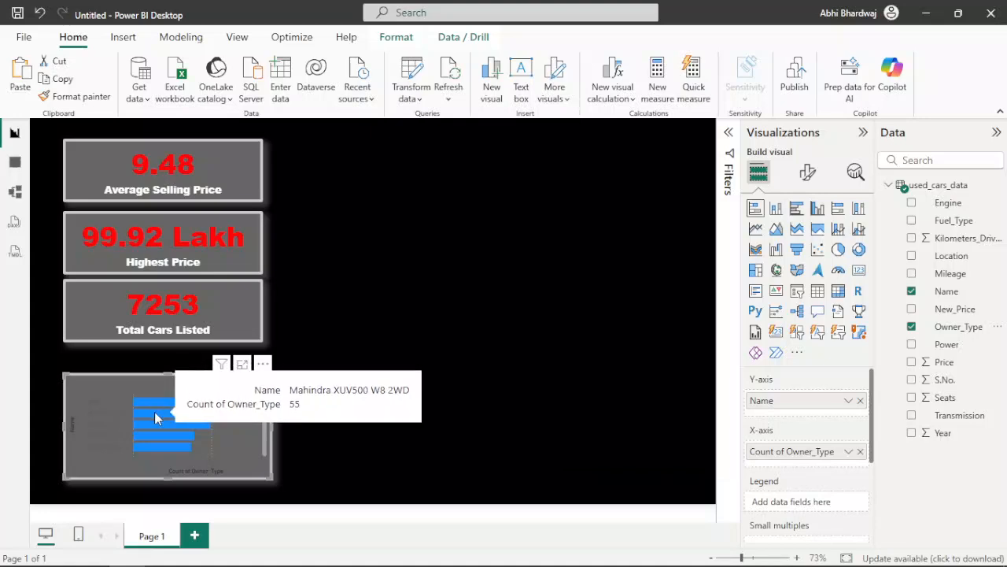
mouse_move(153, 425)
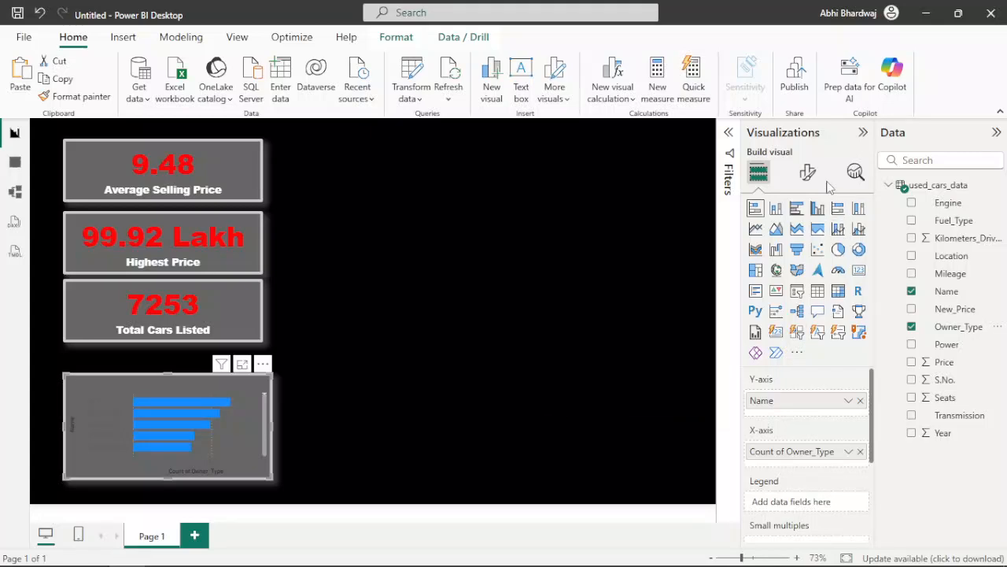
Step: Turn off the X-axis values and title of the stacked bar chart
left_click(808, 171)
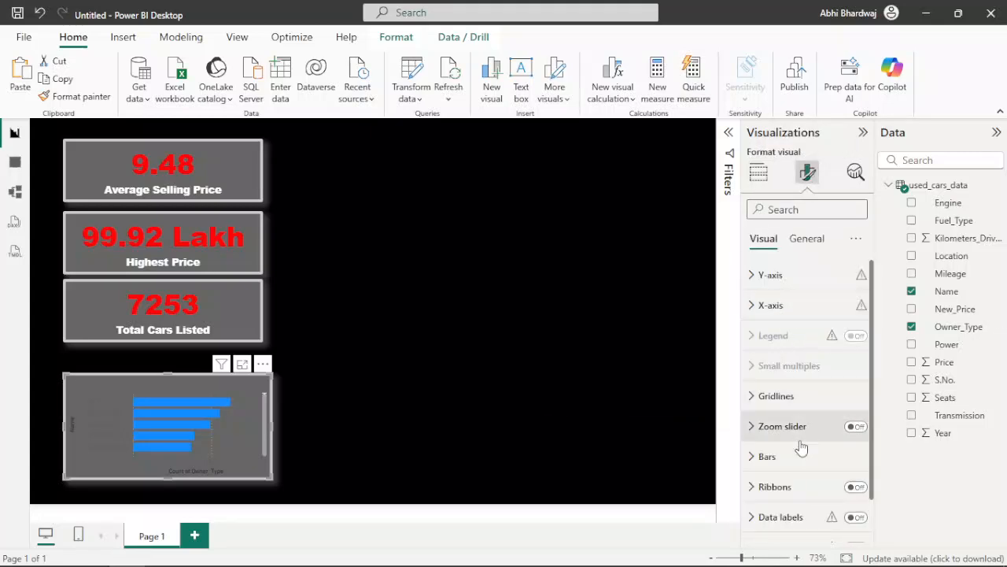
scroll(793, 457, "down", 1)
scroll(787, 355, "up", 1)
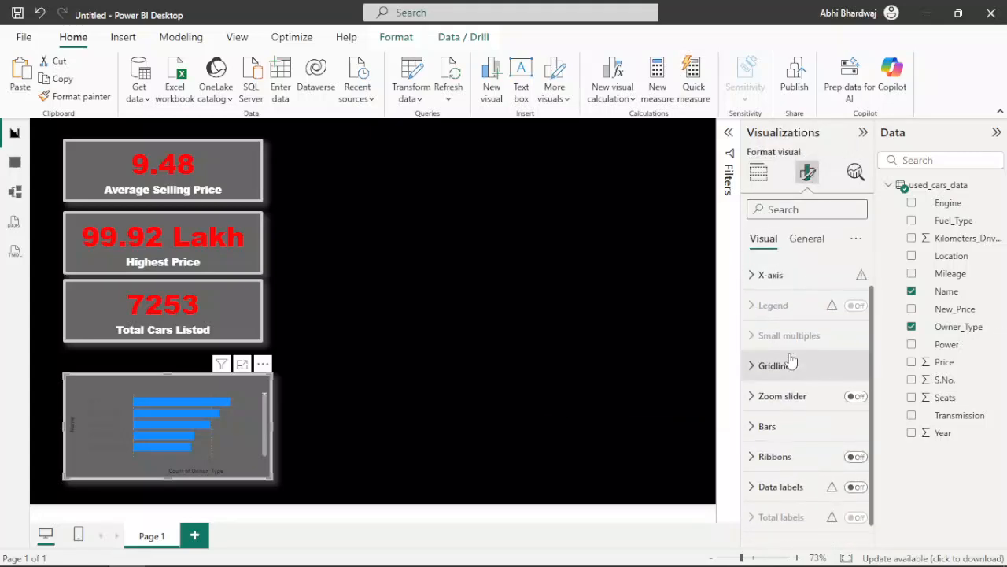
left_click(779, 305)
left_click(850, 494)
left_click(850, 530)
Step: Turn off the Y-axis values and title of the stacked bar chart
left_click(788, 275)
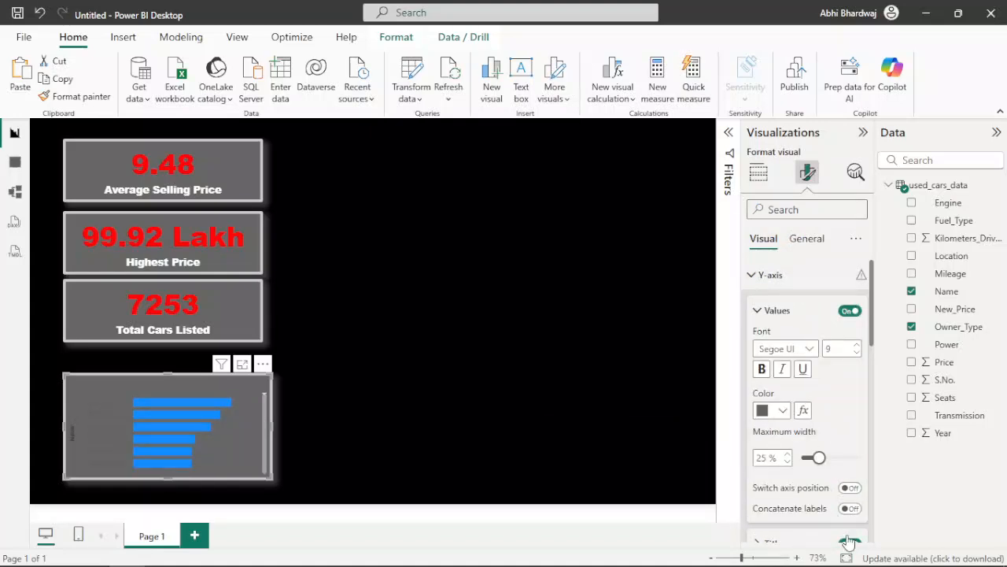
left_click(842, 313)
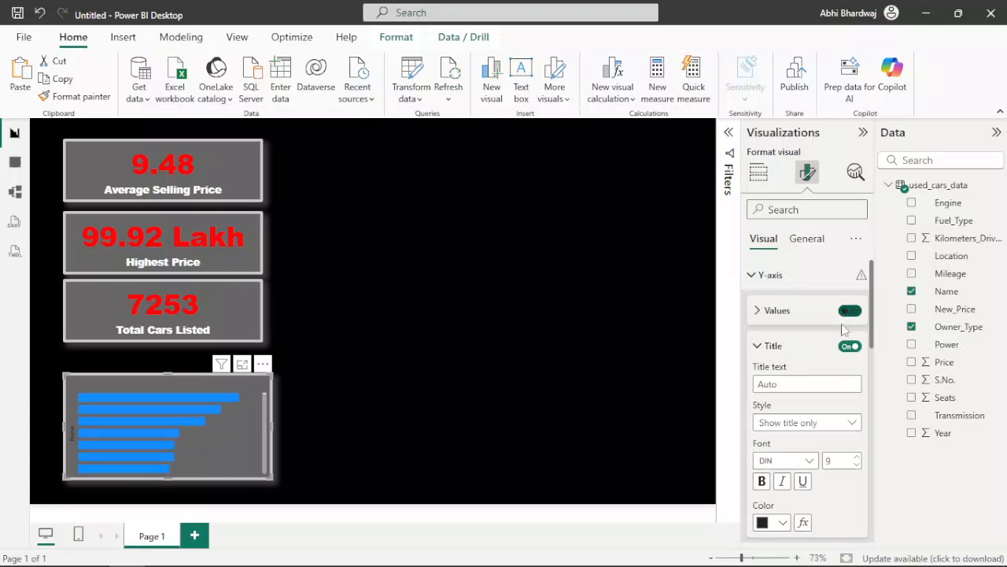
left_click(849, 346)
scroll(799, 401, "down", 3)
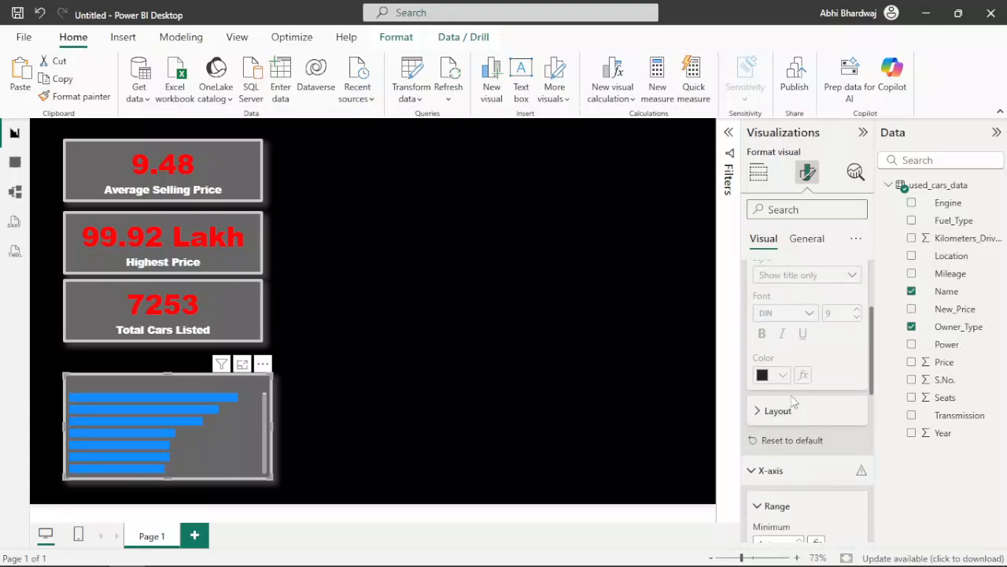
scroll(797, 410, "down", 5)
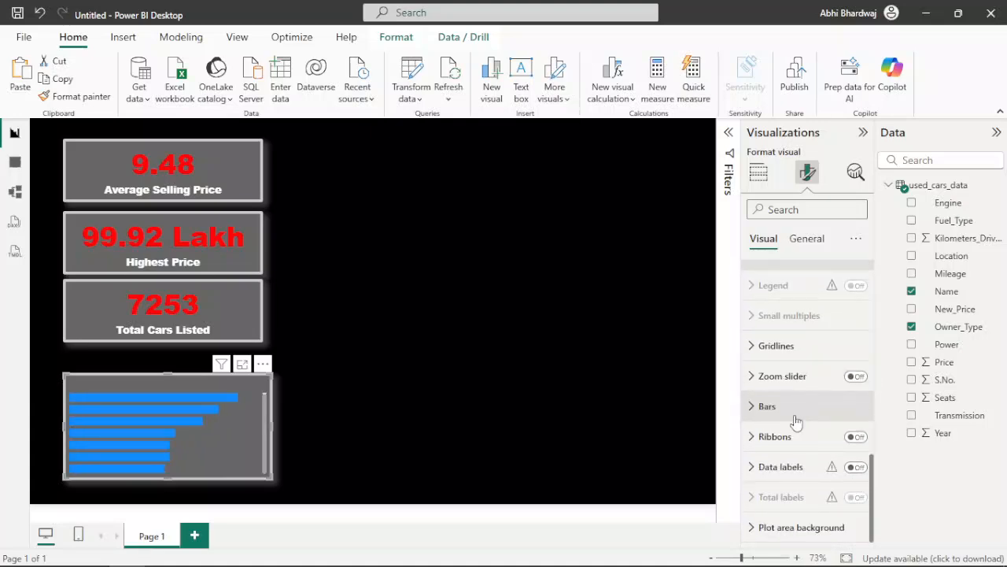
Step: Change the bar color of the stacked bar chart to red
left_click(795, 409)
left_click(781, 405)
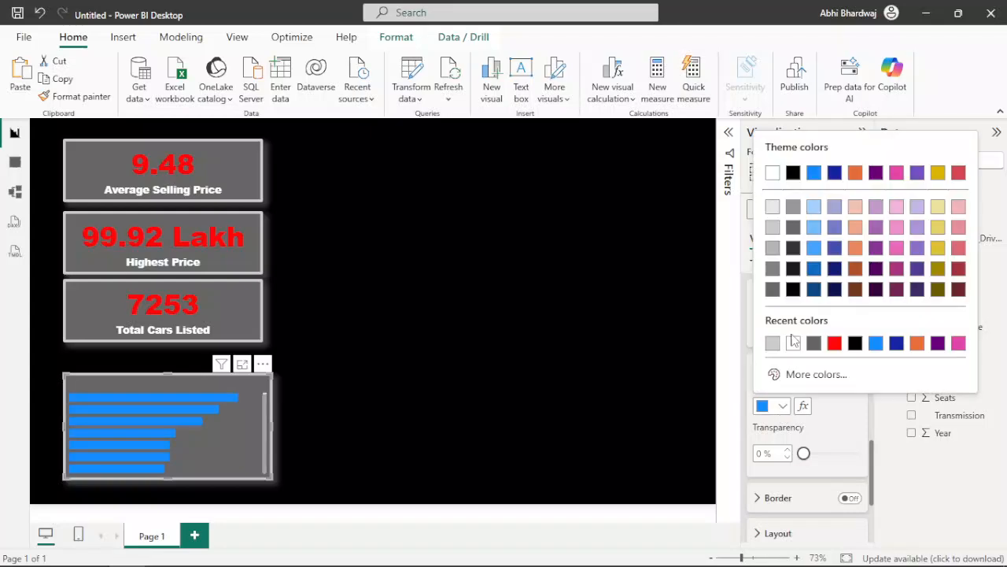
left_click(834, 342)
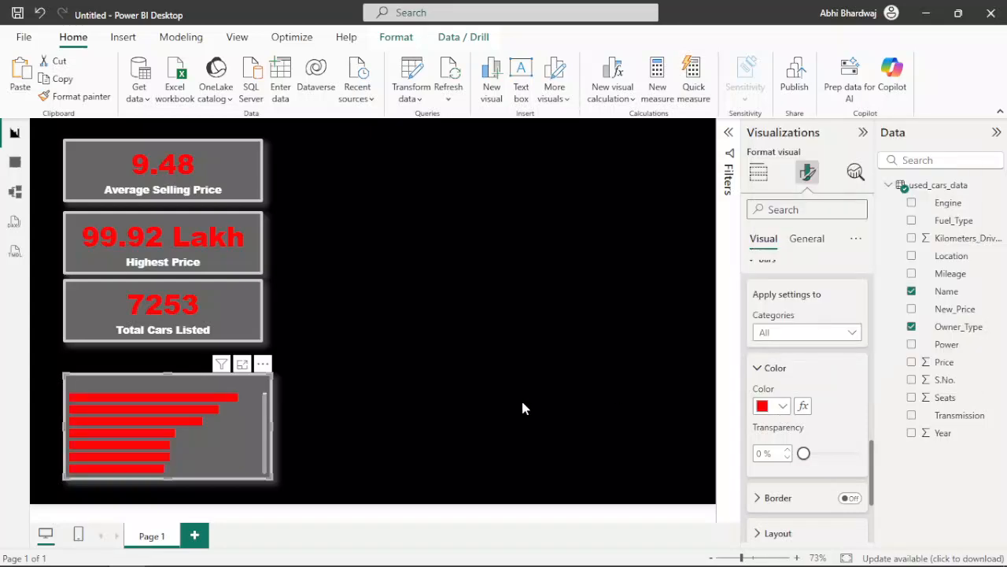
scroll(799, 331, "up", 3)
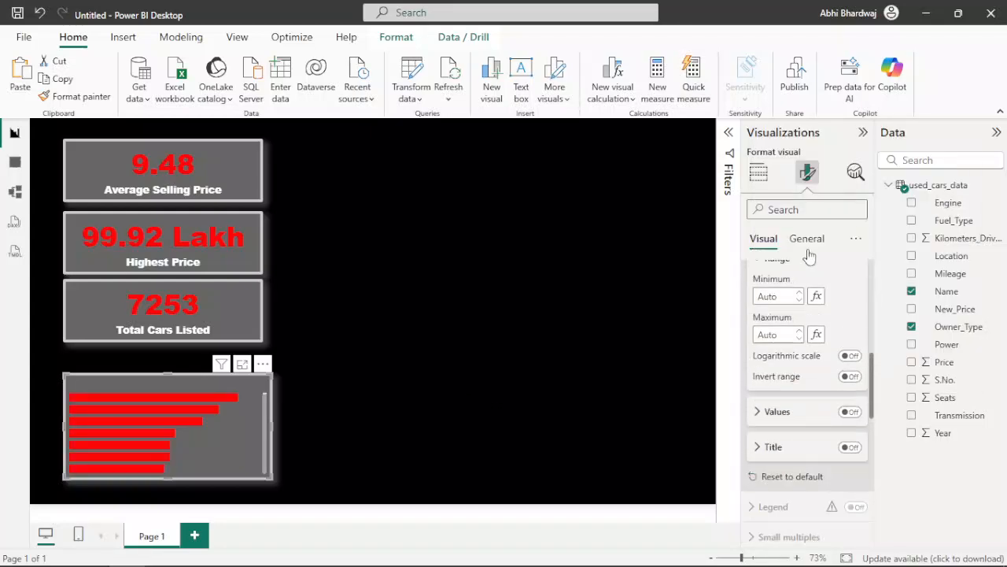
Step: Set the bar chart's title text to "Car Model by No. of Owner"
left_click(807, 238)
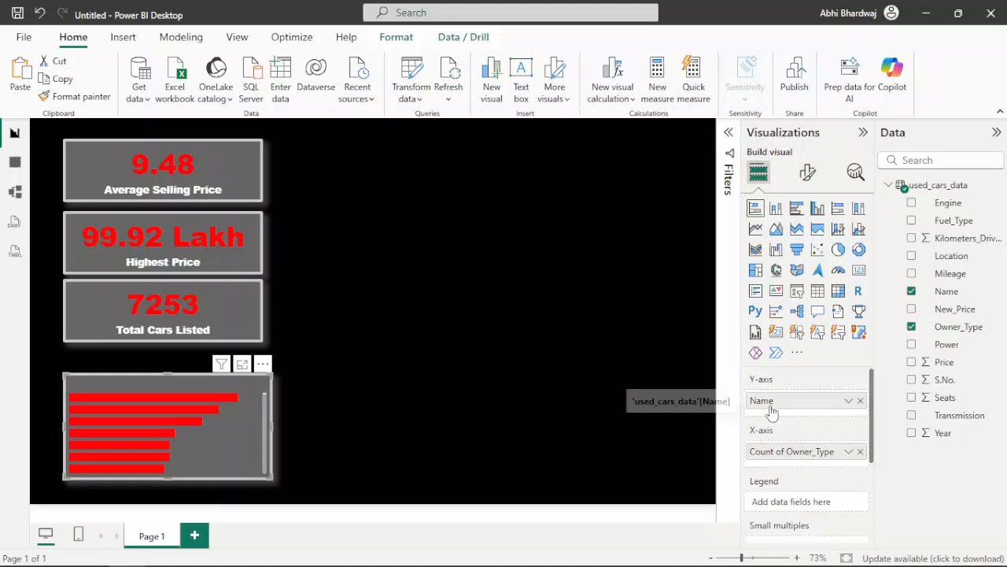
mouse_move(188, 404)
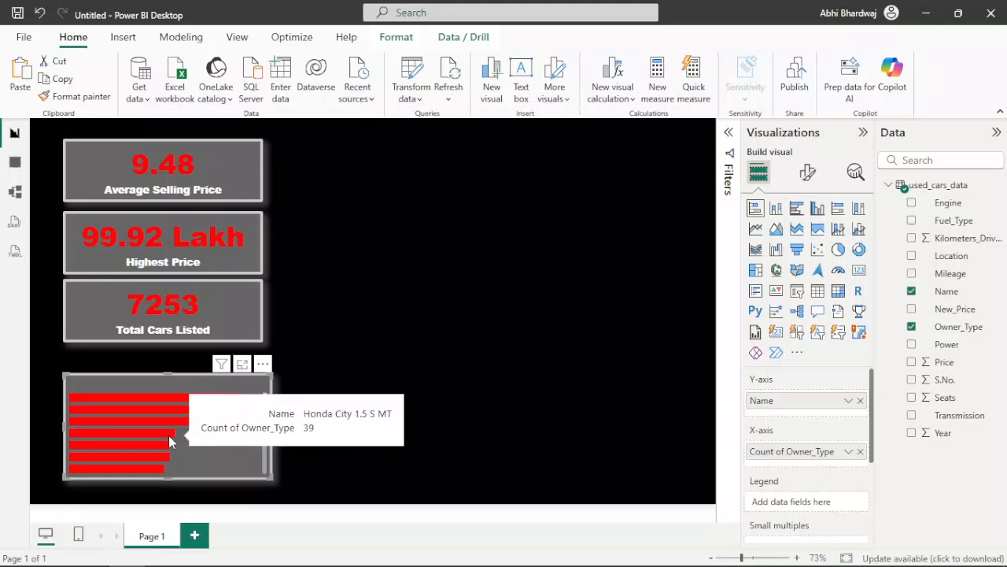
left_click(808, 172)
left_click(806, 237)
left_click(797, 307)
left_click(791, 378)
type("Cars b")
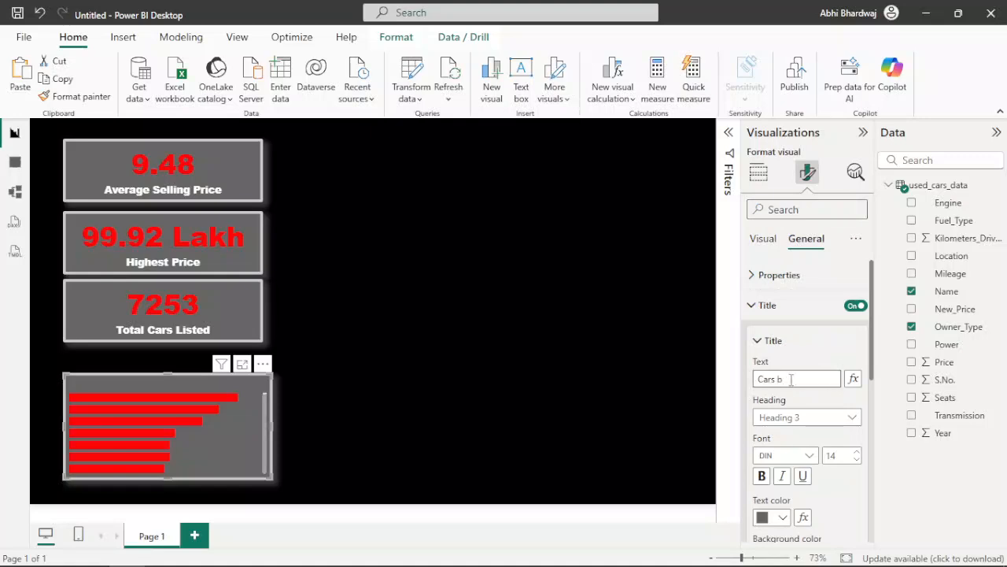
key("BackSpace")
type("C")
type("ar Model by Owner")
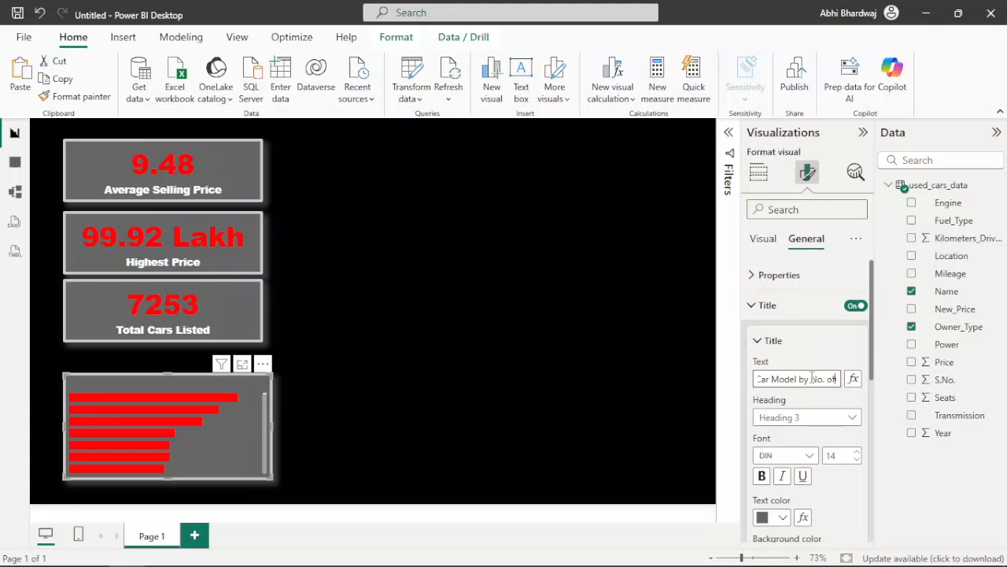
left_click(815, 363)
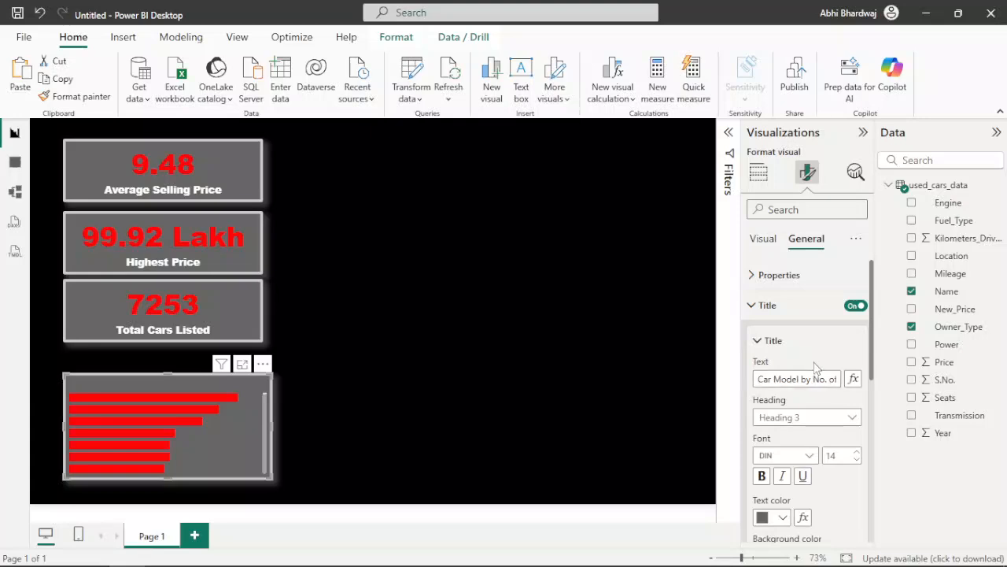
Step: Color the bar chart's title white and center it horizontally
left_click(773, 519)
left_click(764, 271)
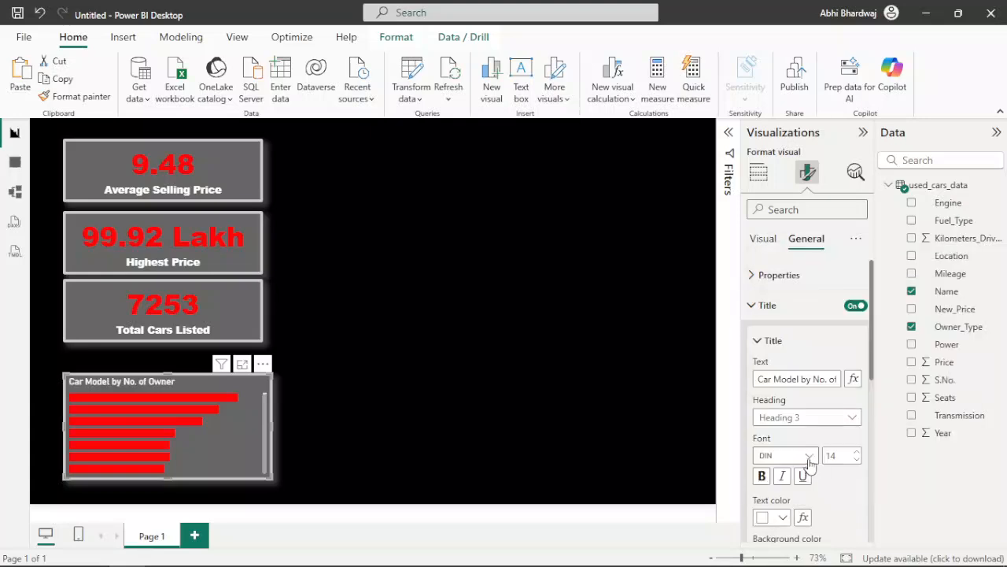
scroll(785, 447, "down", 2)
left_click(782, 521)
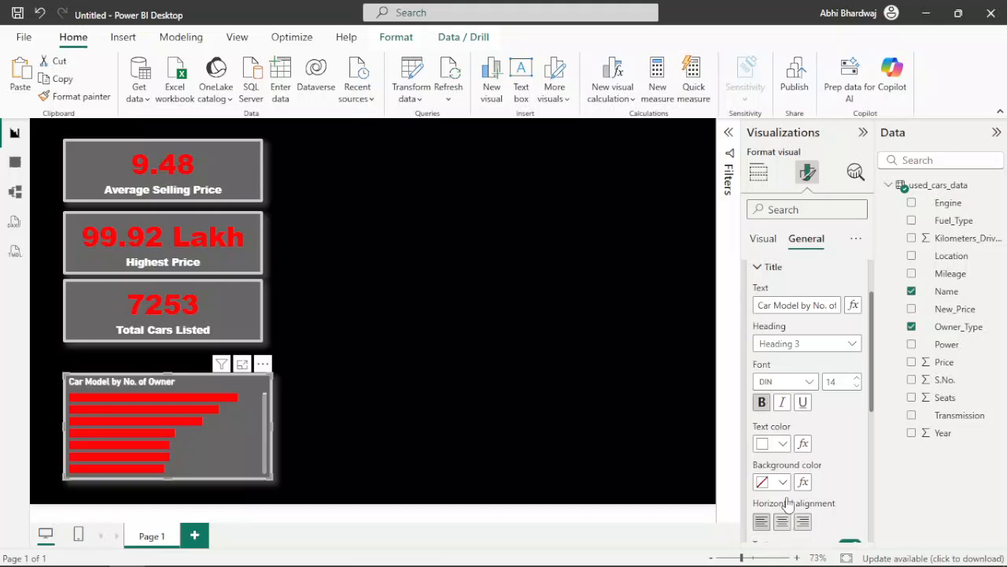
Step: Set the bar chart's title font to Arial Black and its text to "Number of Cars by Owner"
left_click(794, 344)
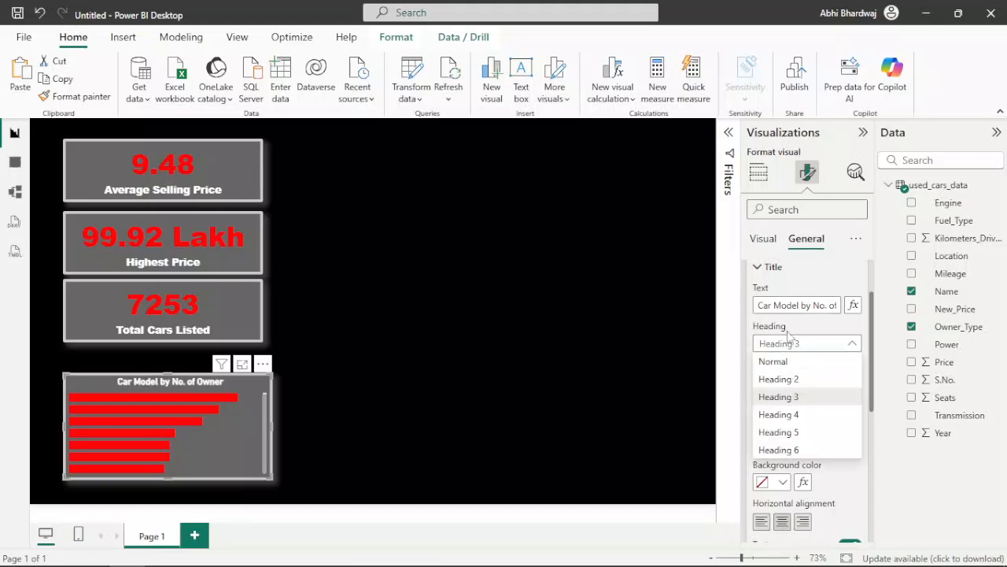
left_click(788, 323)
left_click(778, 382)
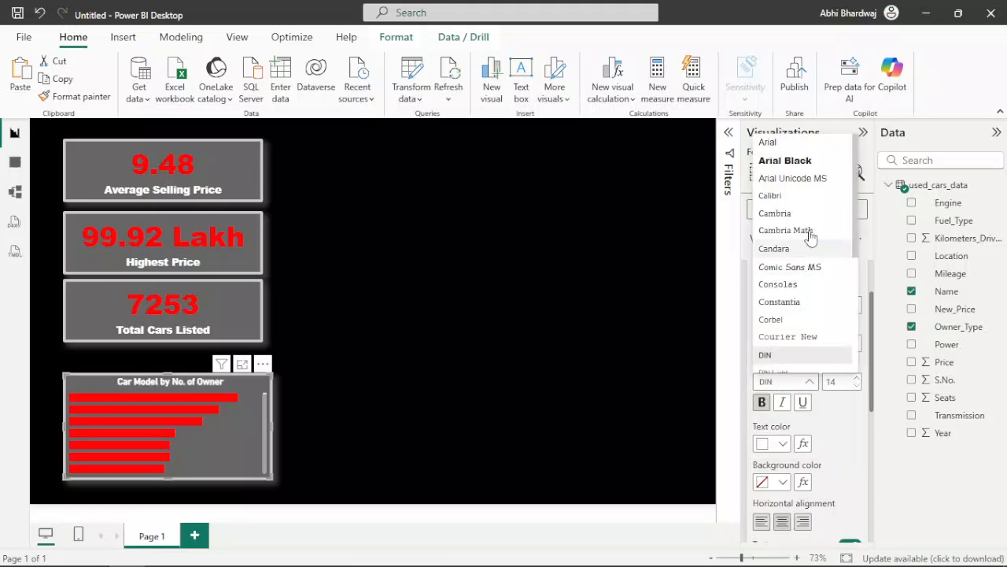
left_click(788, 177)
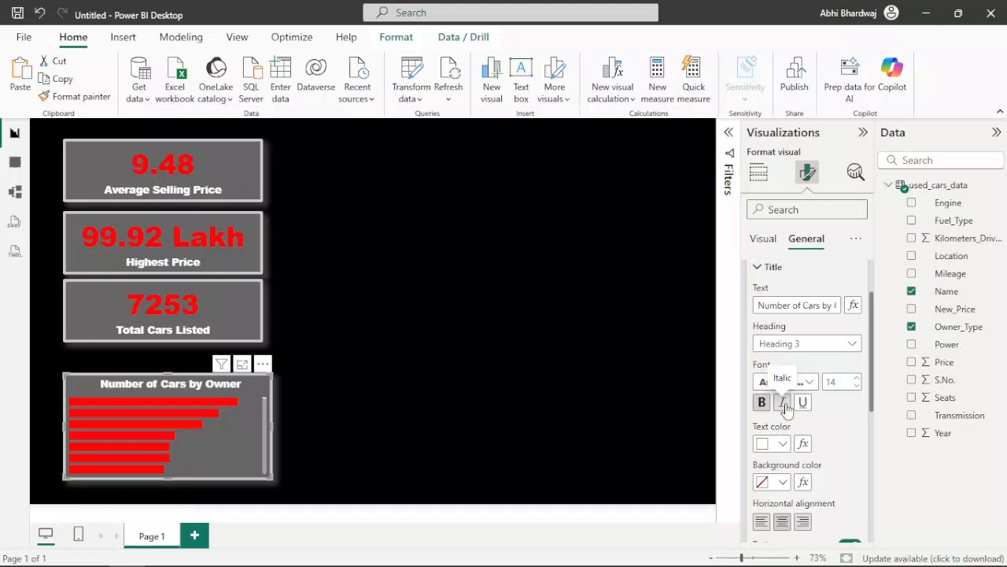
left_click(625, 400)
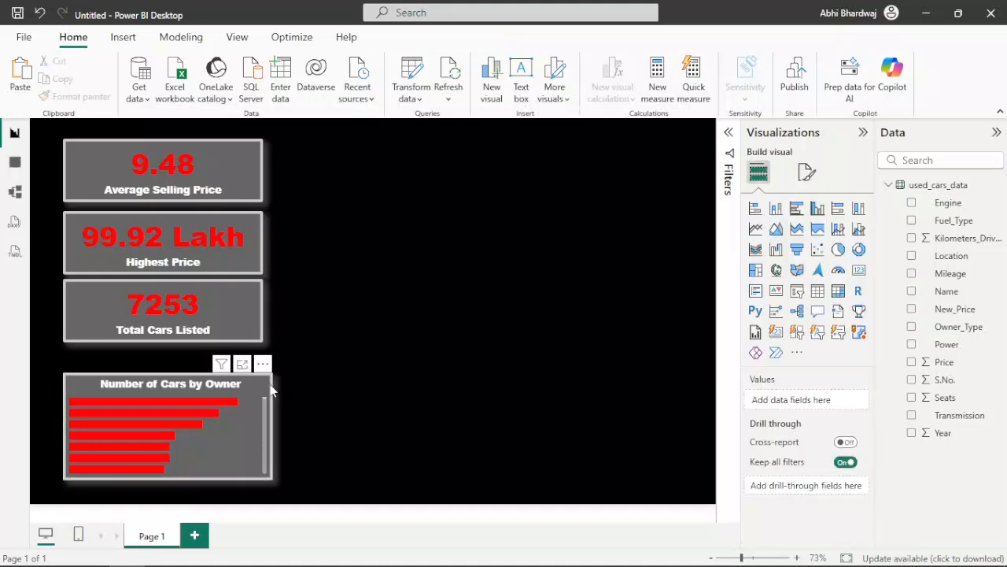
Step: Set the bar chart's background transparency to 73% and turn off its visual border and shadow
left_click(809, 175)
left_click(797, 247)
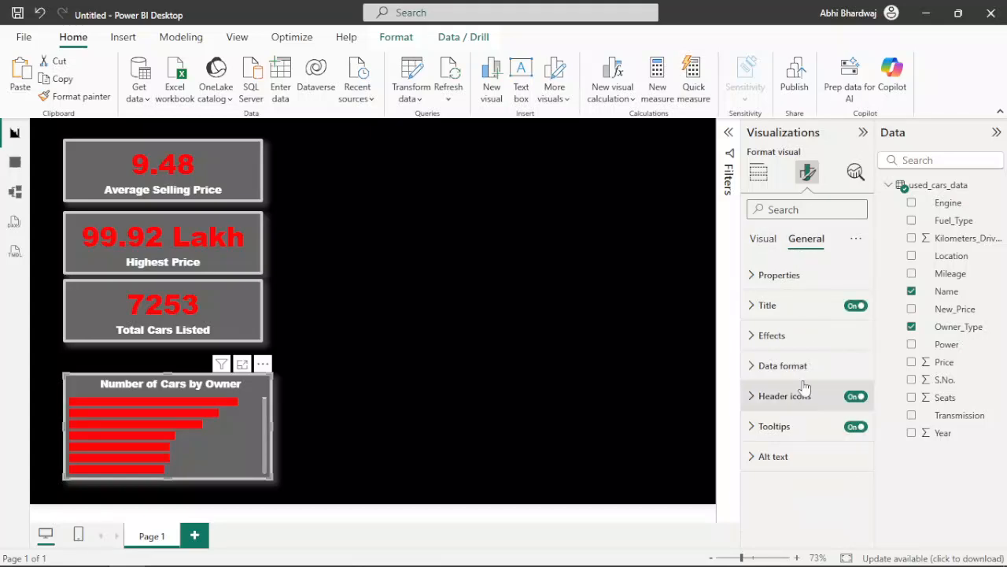
left_click(797, 335)
left_click_drag(803, 459, 844, 464)
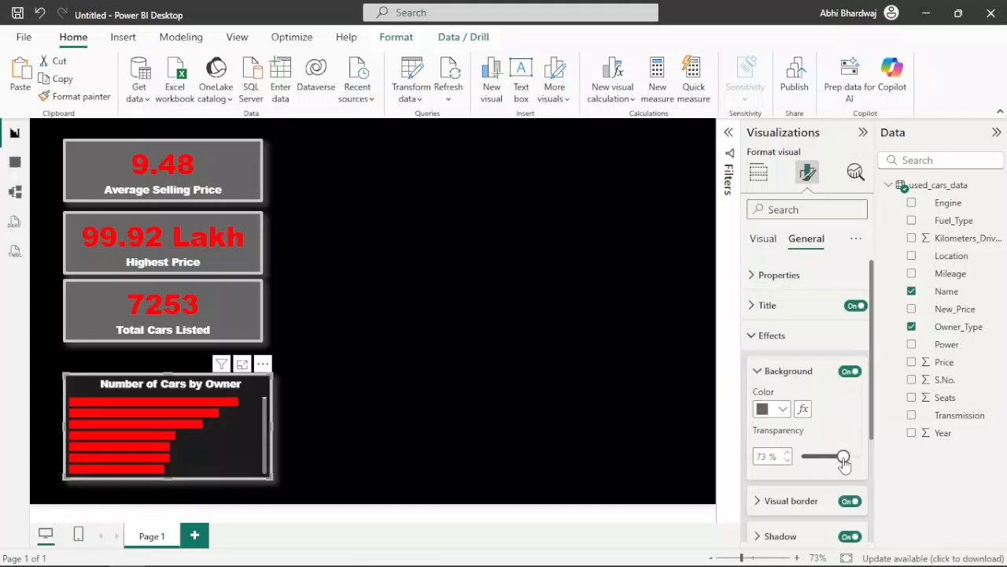
left_click(850, 501)
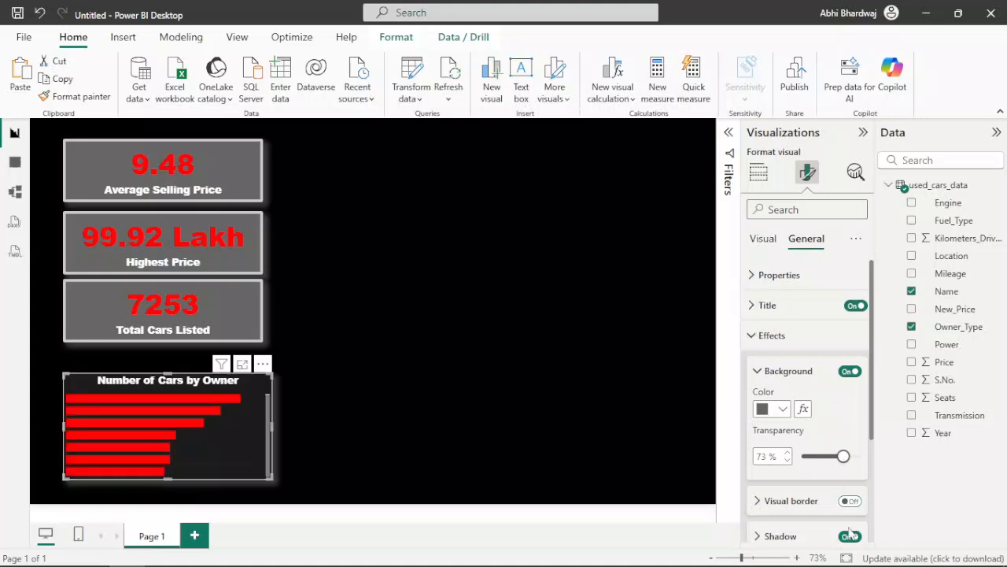
left_click(850, 537)
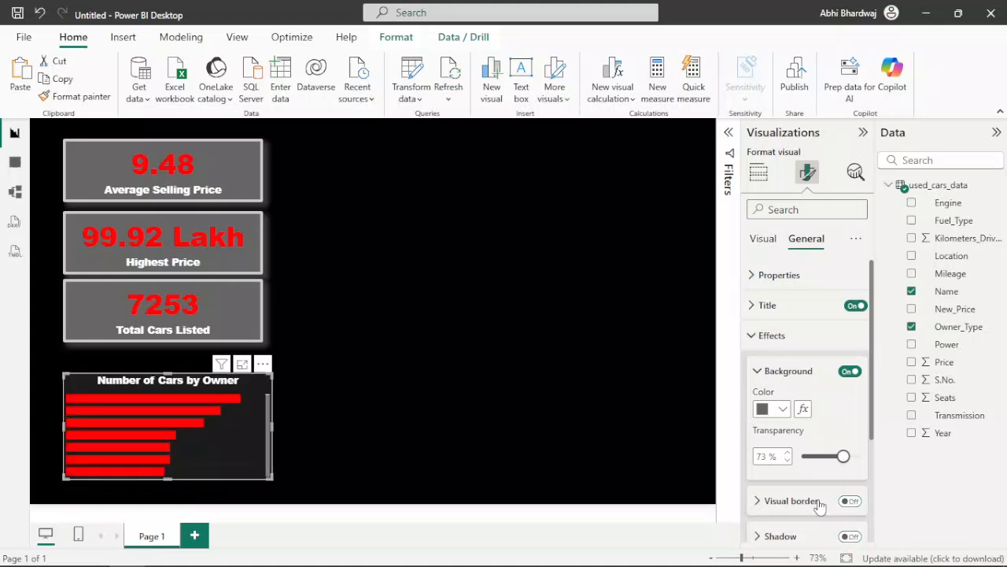
left_click(506, 423)
Step: Raise the bar chart's background transparency to 100%
left_click(197, 433)
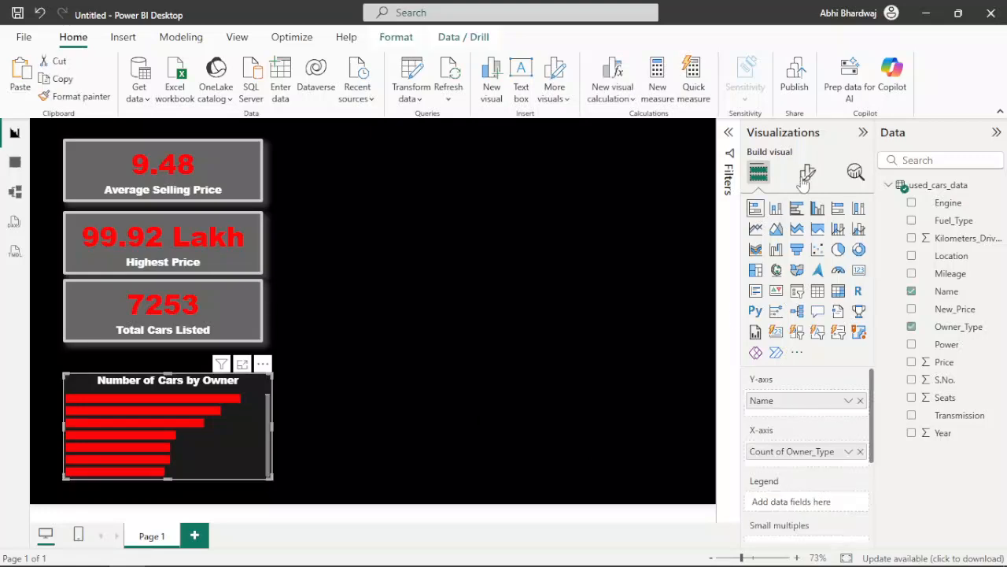
left_click(807, 172)
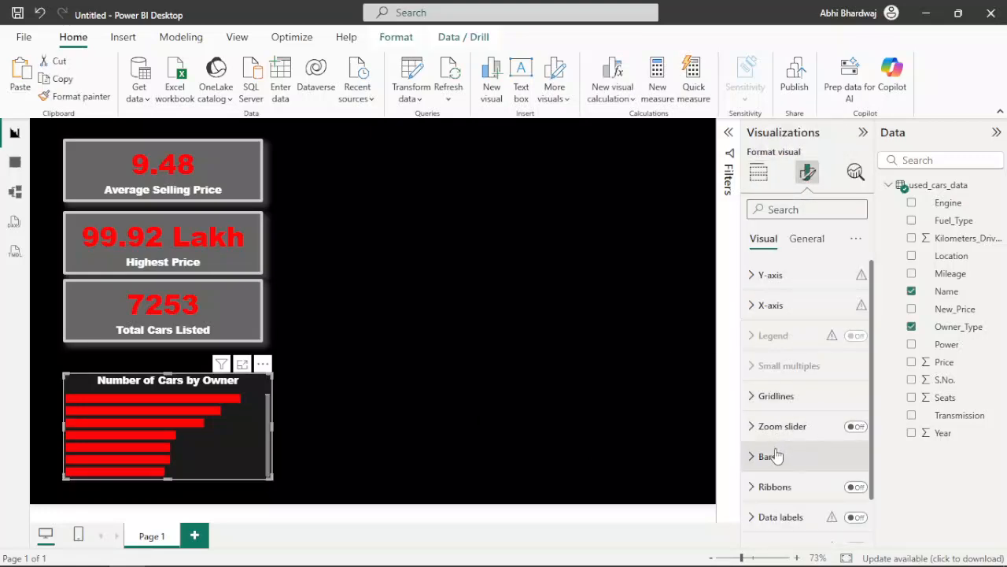
left_click(807, 237)
left_click(787, 334)
scroll(805, 375, "down", 3)
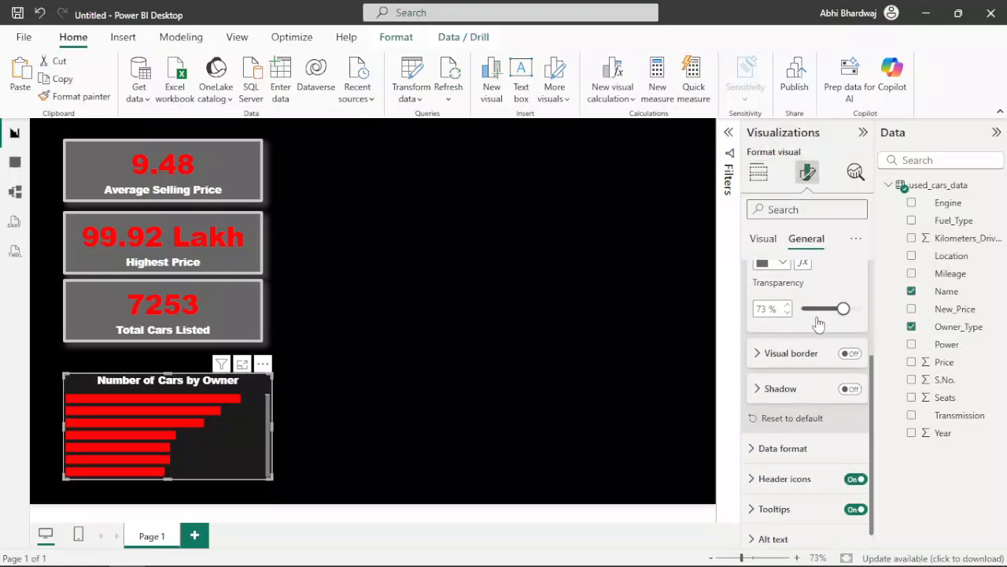
left_click_drag(842, 308, 860, 309)
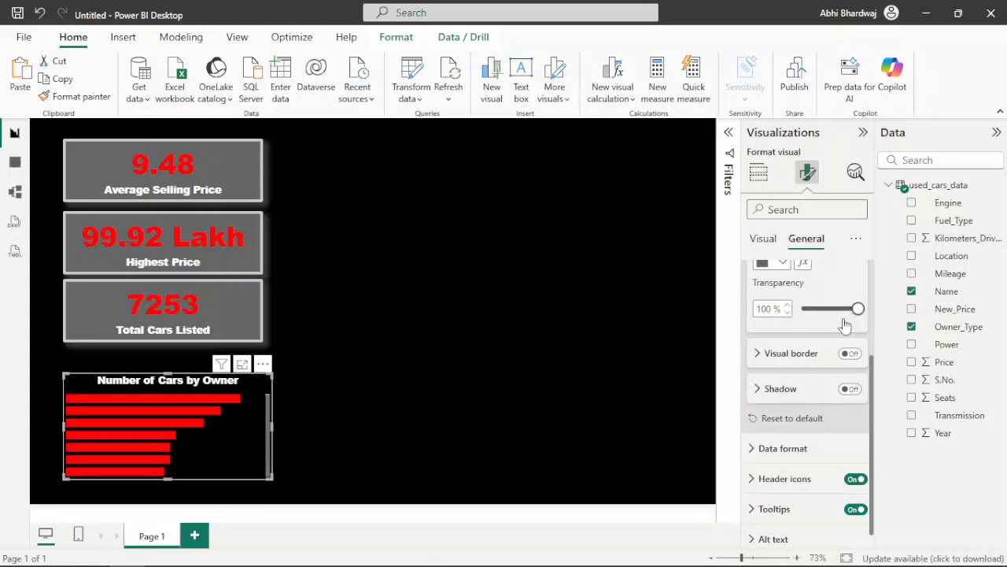
Step: Give the bar chart a white visual border with 6 px rounded corners and a 1 px width
left_click(860, 366)
left_click(810, 358)
left_click(850, 354)
left_click(819, 355)
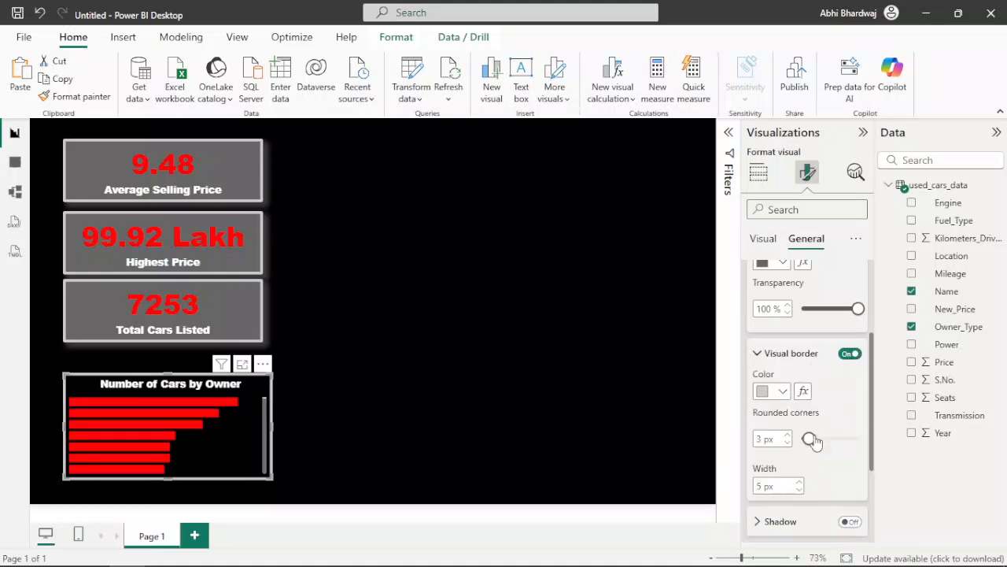
left_click(800, 490)
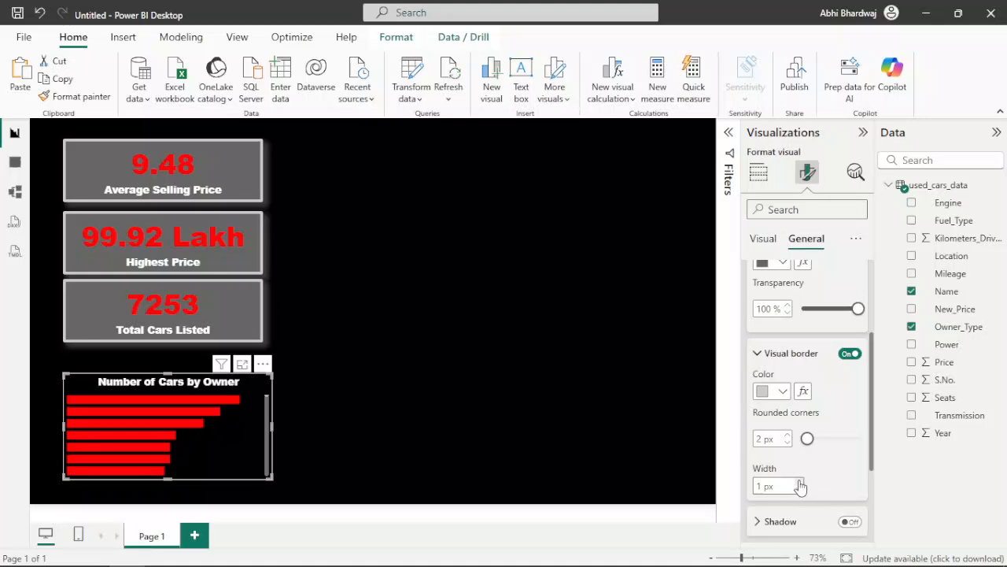
left_click_drag(808, 439, 815, 445)
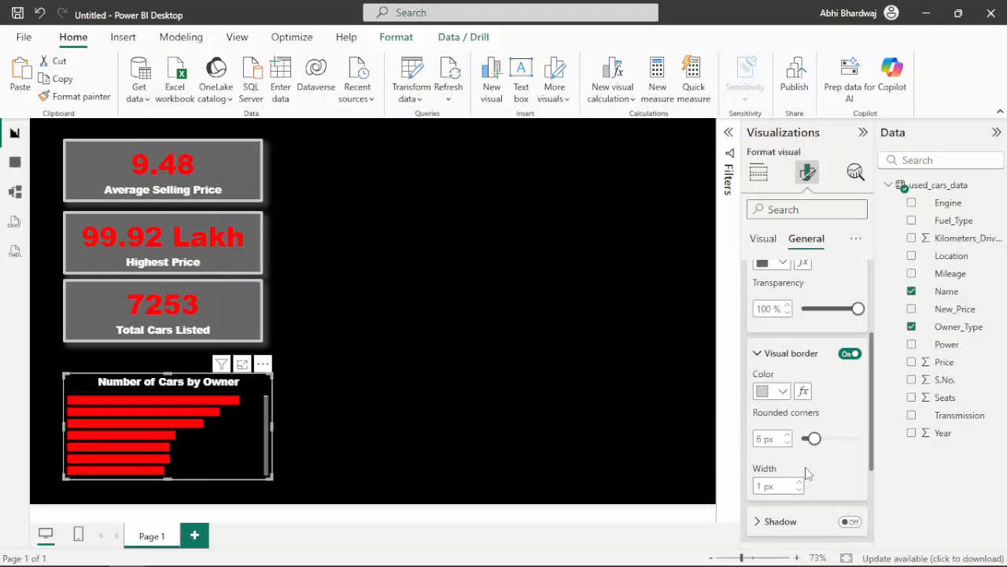
left_click(782, 391)
left_click(774, 331)
Step: Turn on the bar chart's shadow and color it white
scroll(822, 460, "down", 2)
left_click(850, 447)
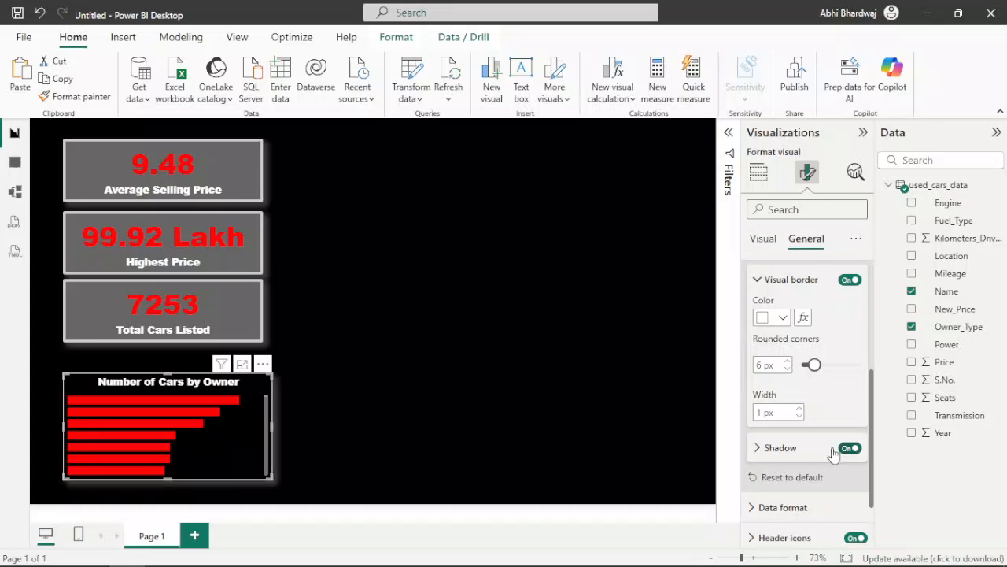
left_click(794, 449)
left_click(783, 485)
left_click(776, 428)
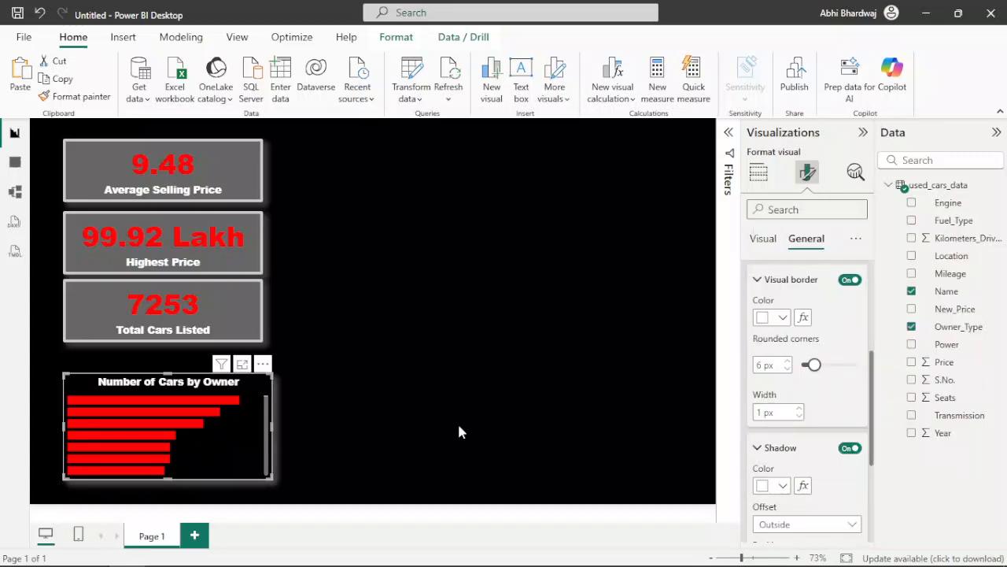
left_click(433, 424)
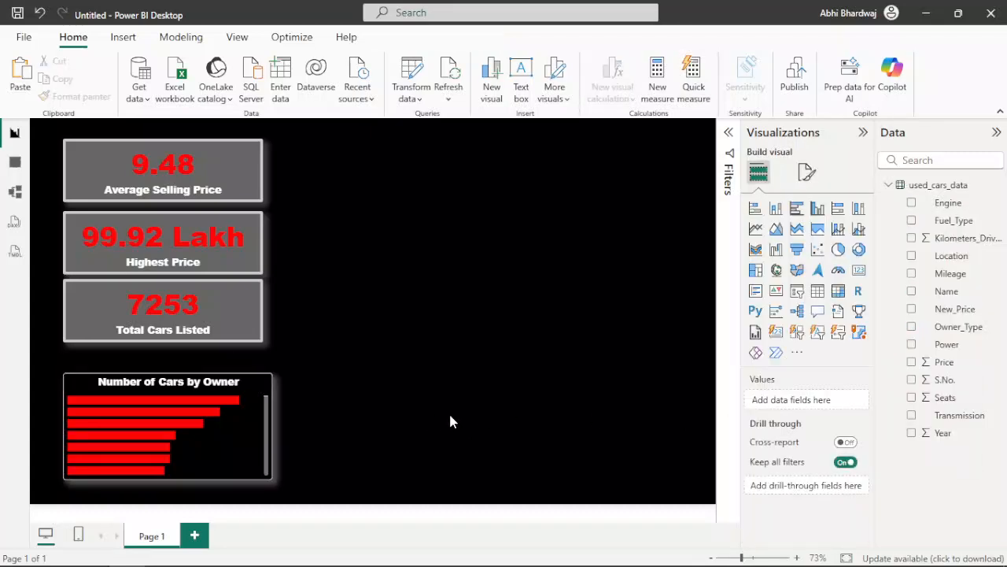
Step: Place a copy of the Number of Cars by Owner chart beside the original and convert it to a pie chart
mouse_move(272, 381)
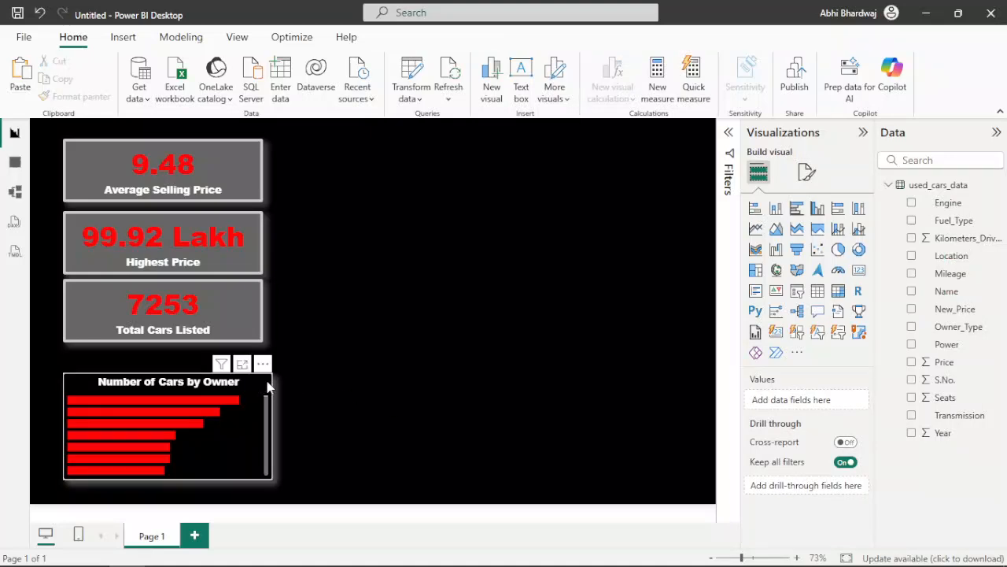
left_click(267, 382)
key("ctrl+c")
key("ctrl+v")
left_click_drag(267, 381, 513, 381)
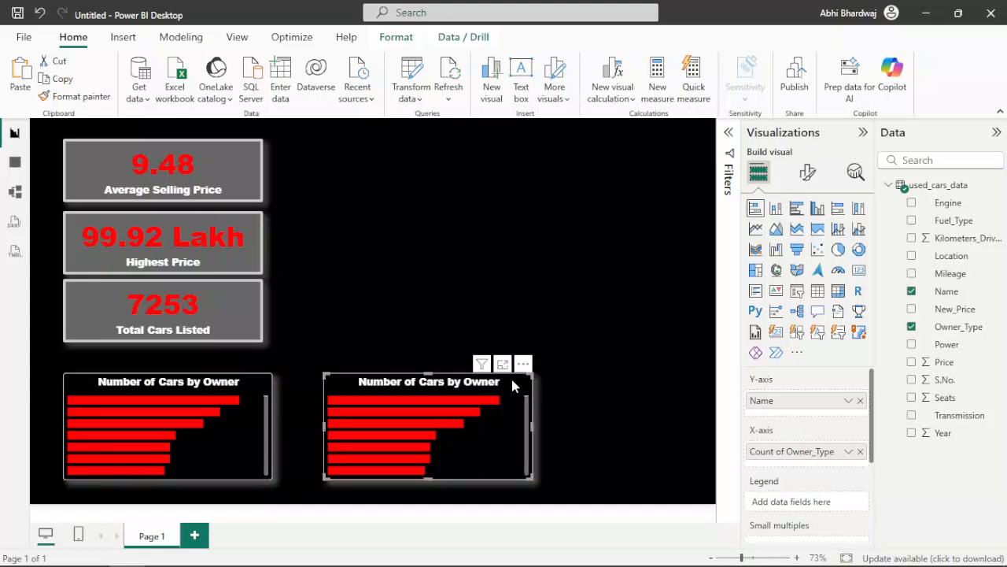
left_click(837, 251)
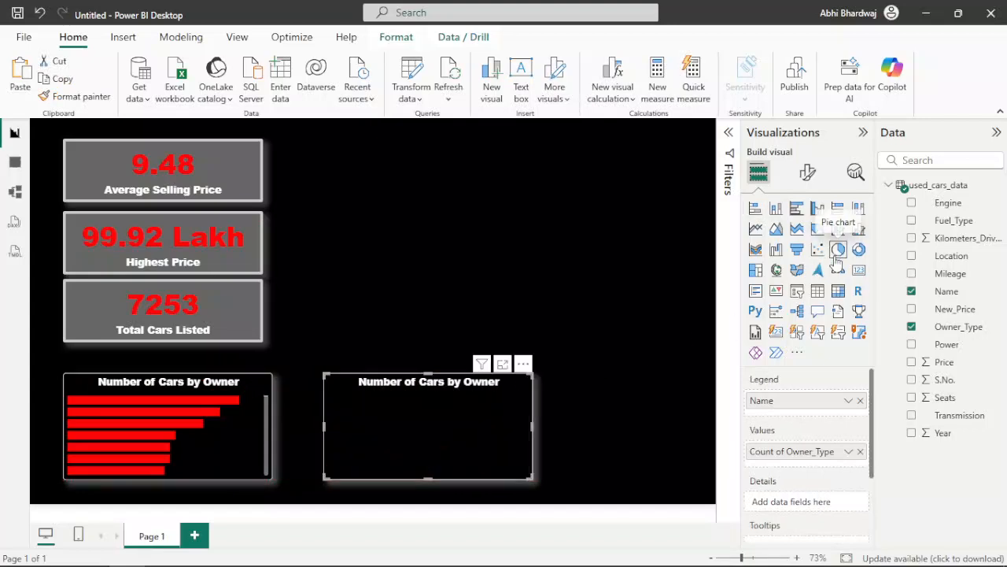
Step: Replace the pie chart's legend field with Fuel_Type and its values field with the count of Name
left_click(860, 399)
left_click_drag(958, 223, 803, 401)
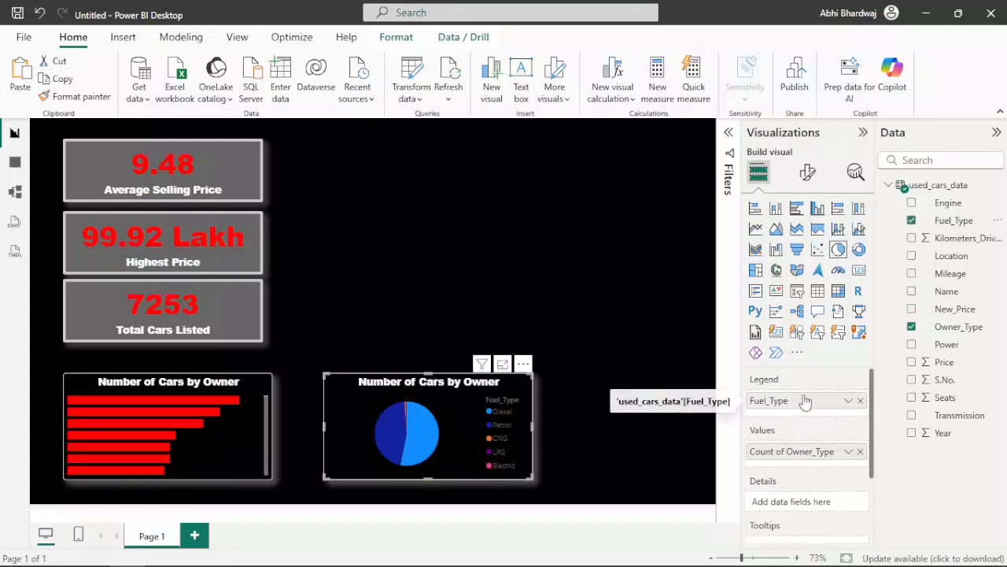
left_click(860, 451)
left_click_drag(946, 291, 791, 458)
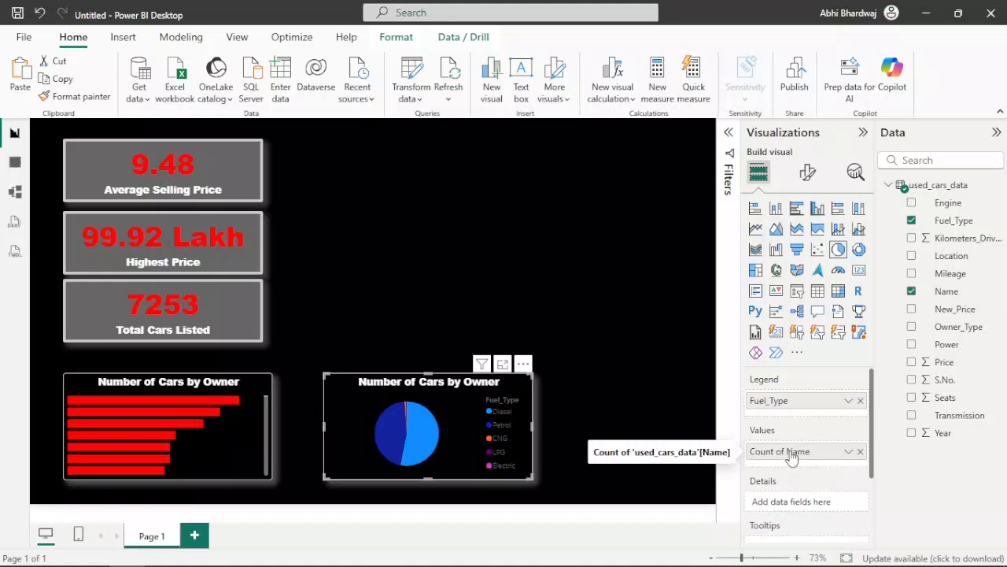
right_click(792, 457)
left_click(806, 436)
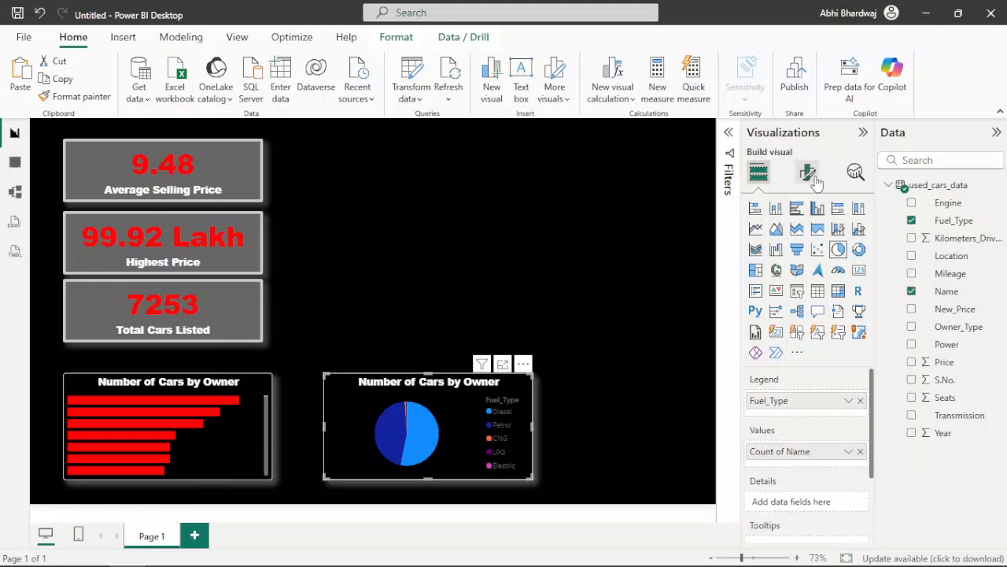
left_click(814, 180)
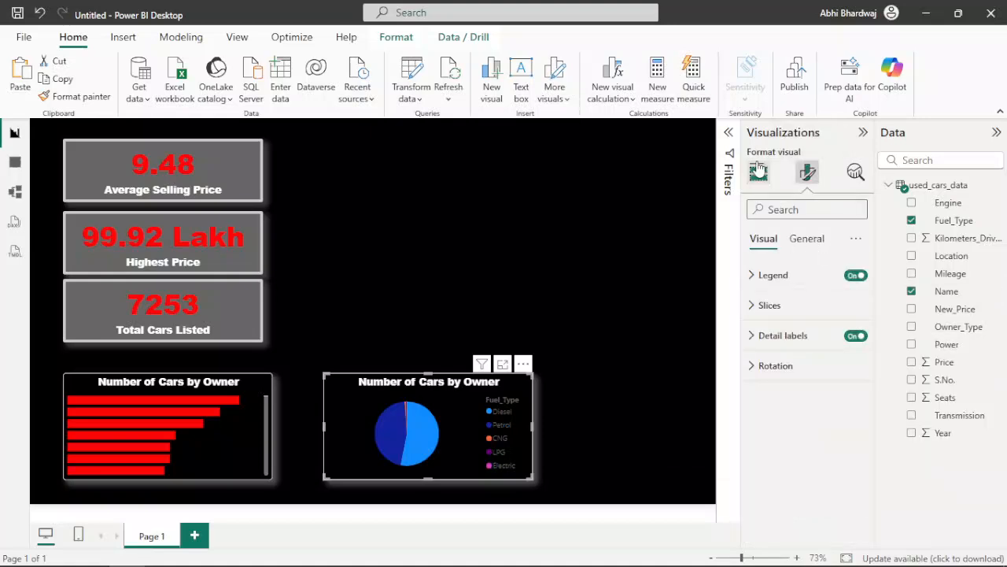
Step: Change the pie chart's title text to "Fuel Type Distribution"
left_click(806, 238)
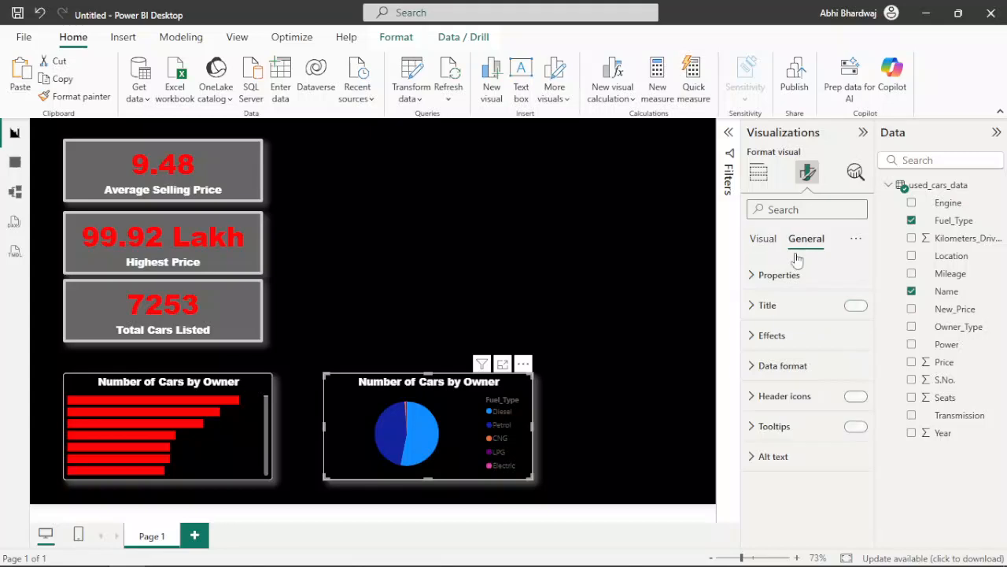
left_click(796, 313)
triple_click(779, 379)
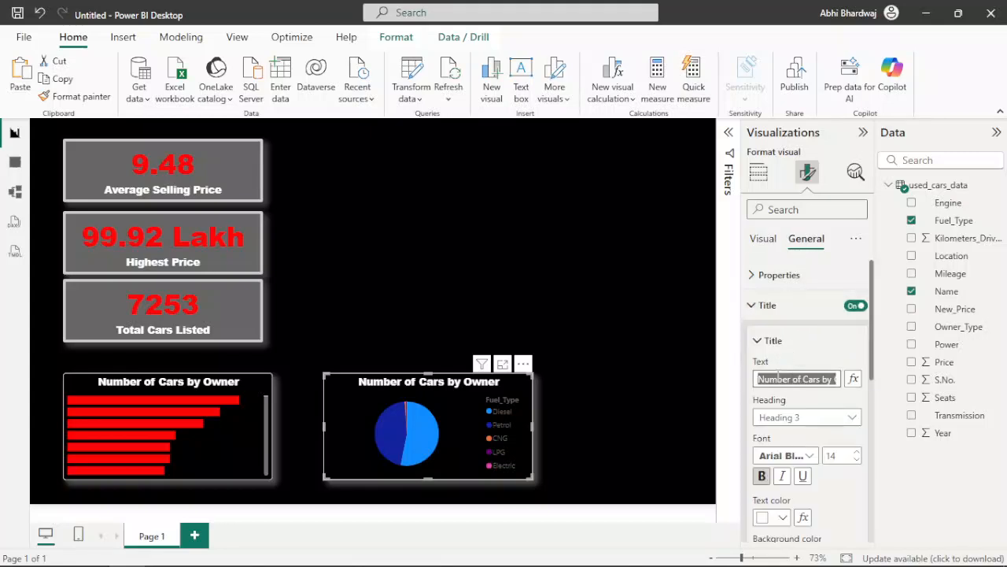
type("Fuel Ty")
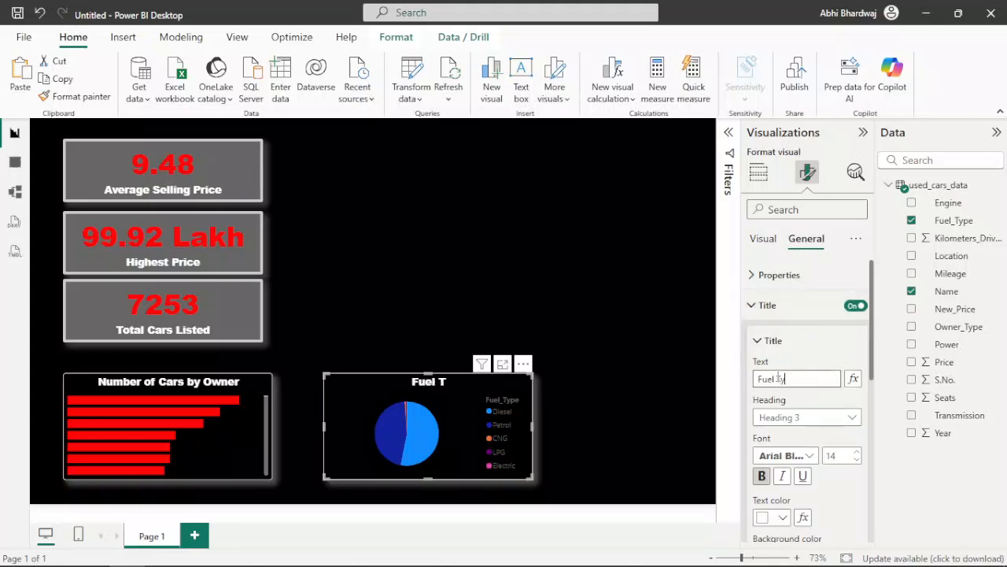
type("pe Distribution")
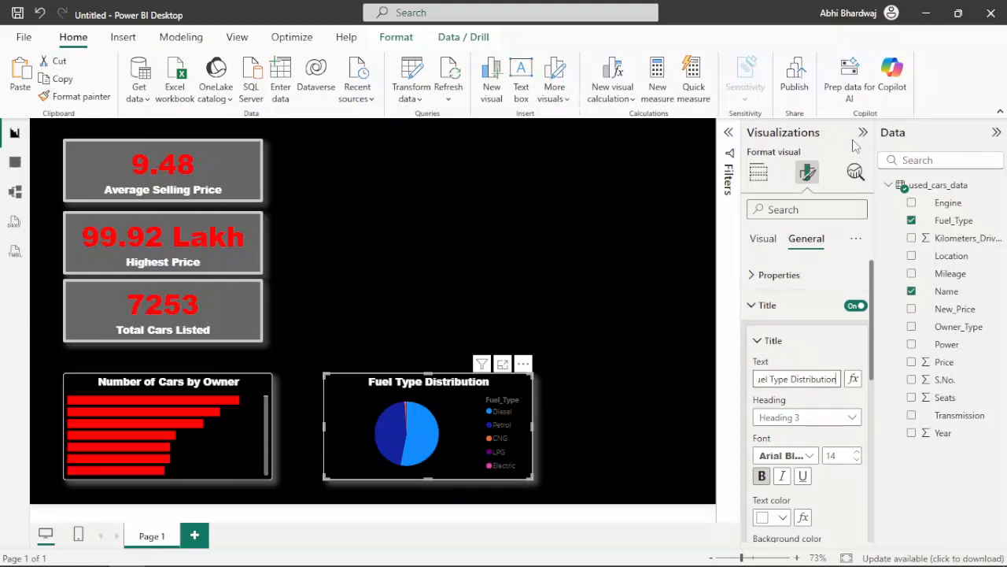
Step: Turn off the pie chart's legend and detail labels
left_click(761, 237)
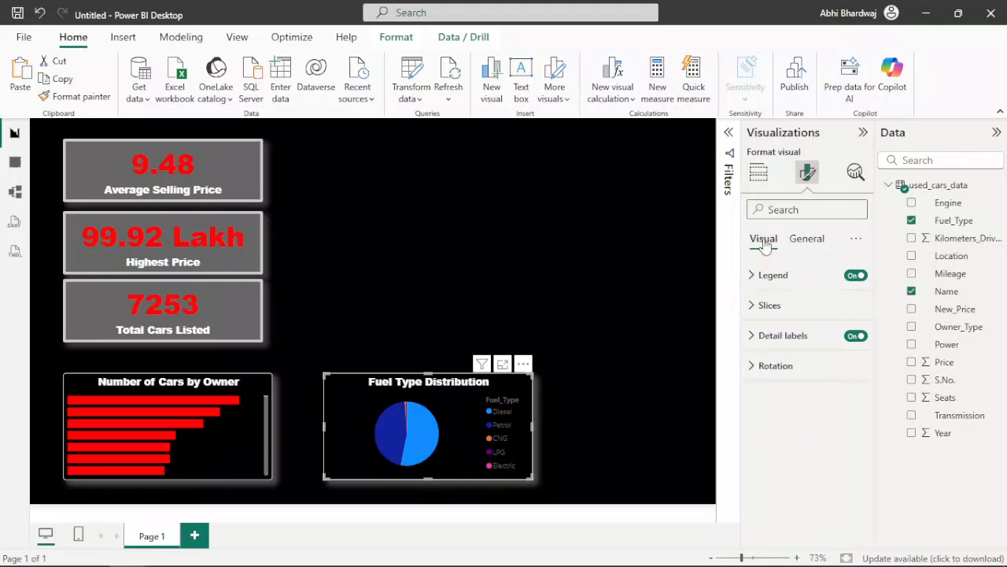
left_click(852, 277)
left_click(854, 337)
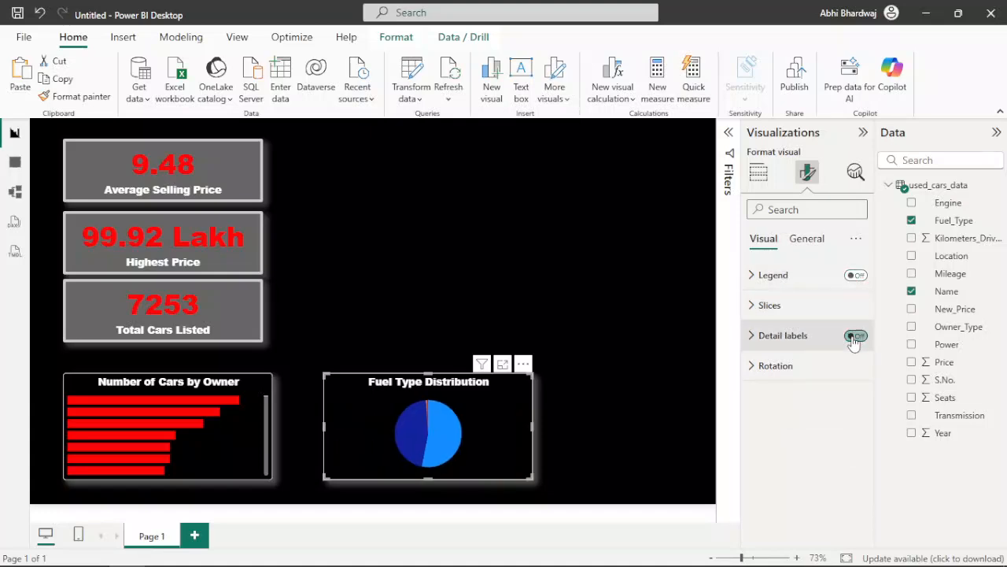
Step: Color the pie chart's Diesel slice red
left_click(797, 314)
left_click(776, 416)
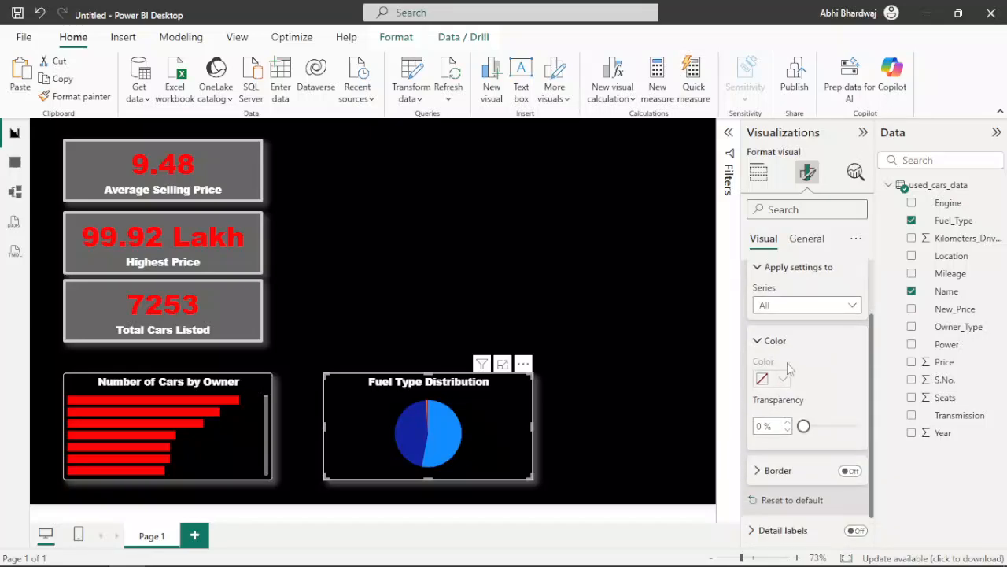
left_click(798, 305)
left_click(778, 344)
left_click(775, 379)
left_click(792, 318)
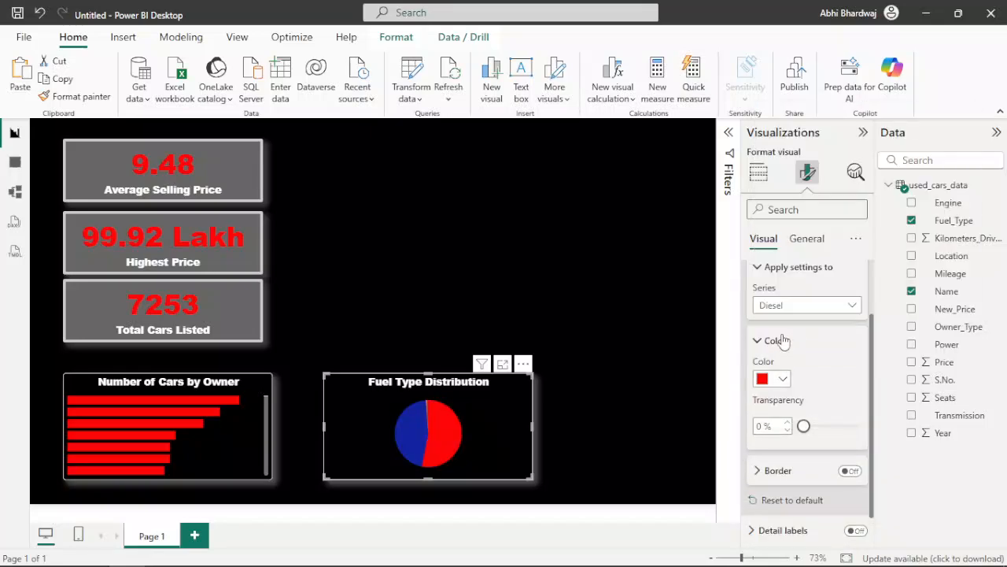
Step: Give the pie chart's Petrol slice the custom light red color #F79898
left_click(787, 306)
left_click(767, 355)
left_click(767, 380)
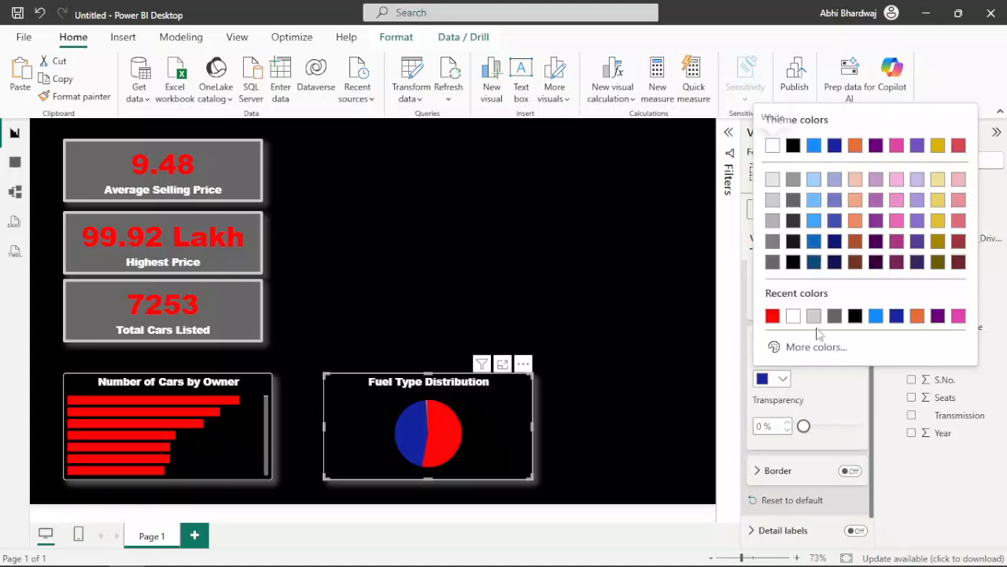
left_click(800, 344)
left_click_drag(781, 295, 770, 295)
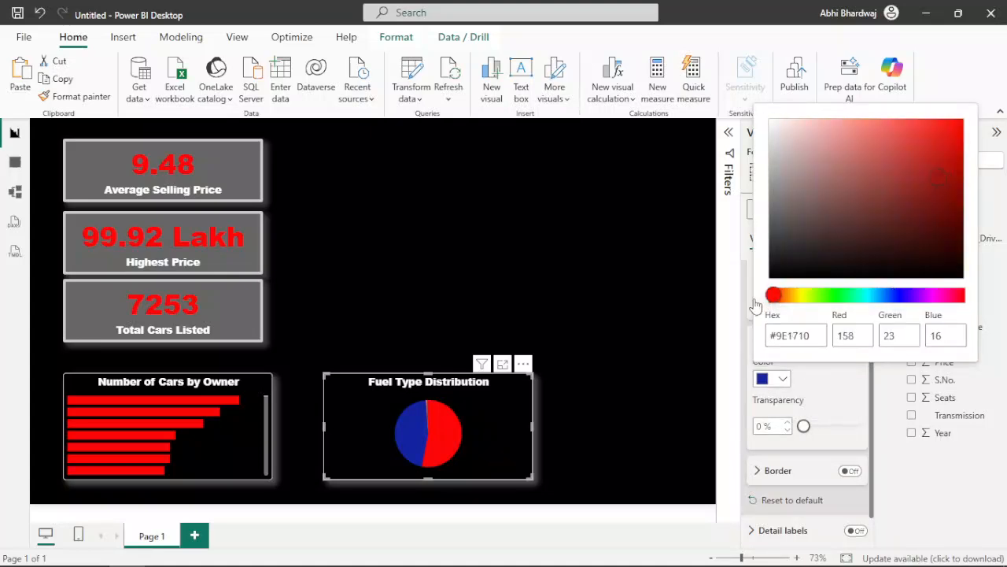
left_click_drag(869, 136, 840, 126)
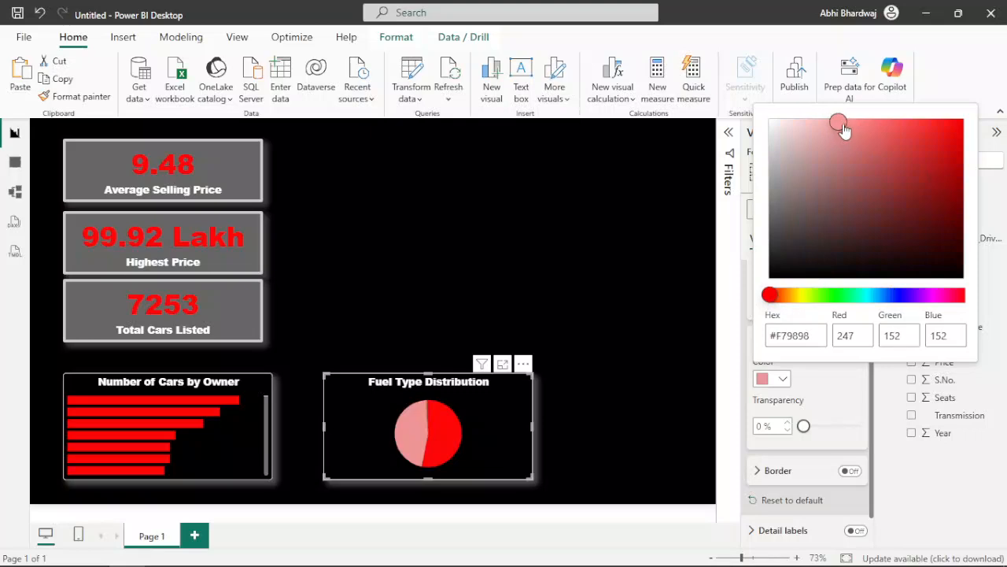
left_click(825, 379)
Step: Color the pie chart's CNG slice in a darker shade of the theme's orange
left_click(799, 305)
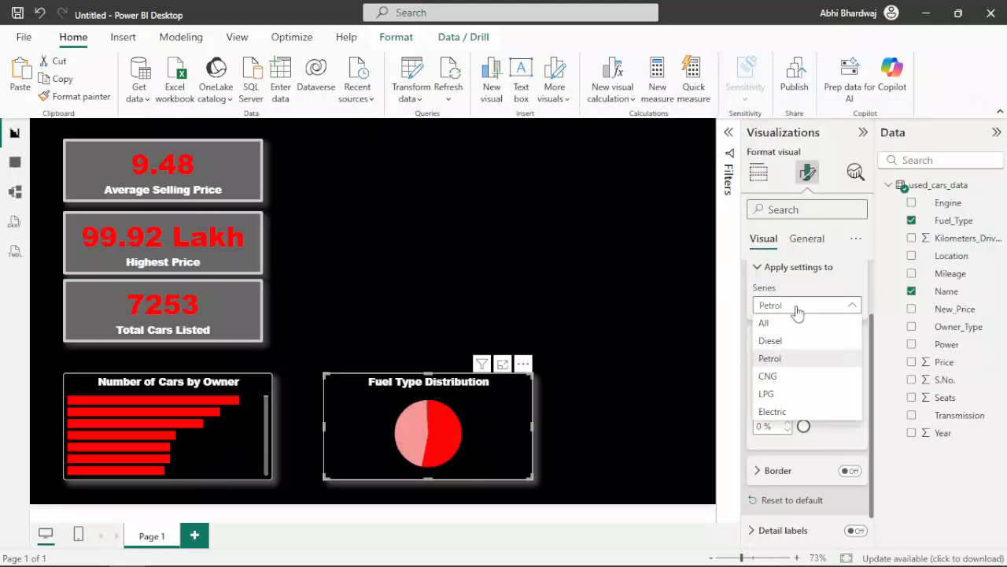
left_click(779, 375)
left_click(776, 381)
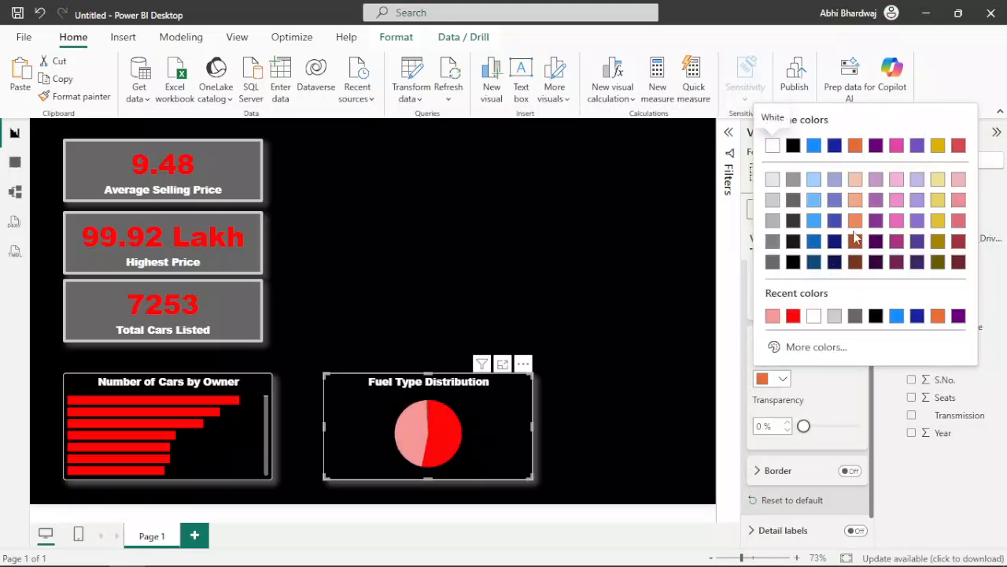
left_click(857, 245)
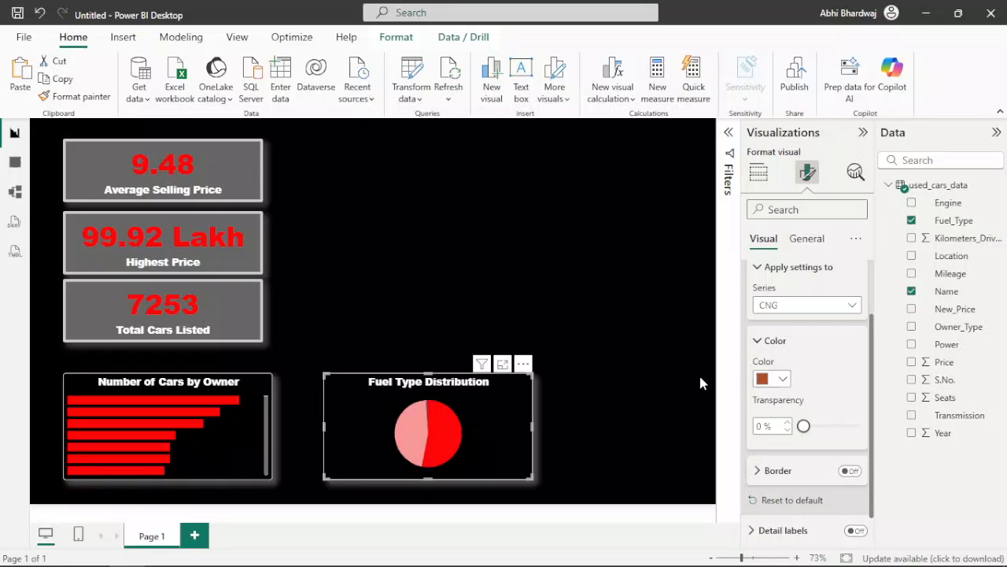
left_click(665, 367)
double_click(654, 361)
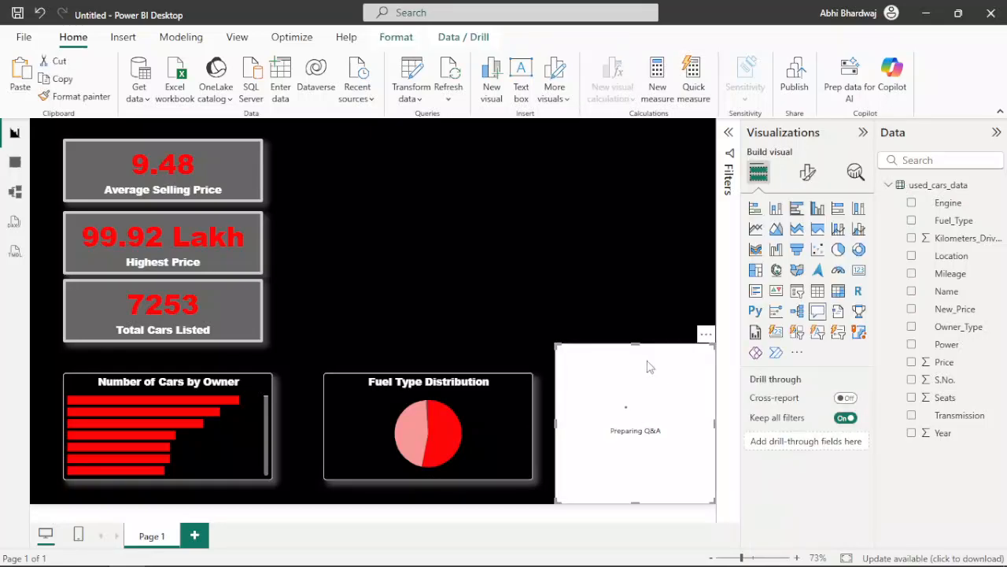
left_click(706, 335)
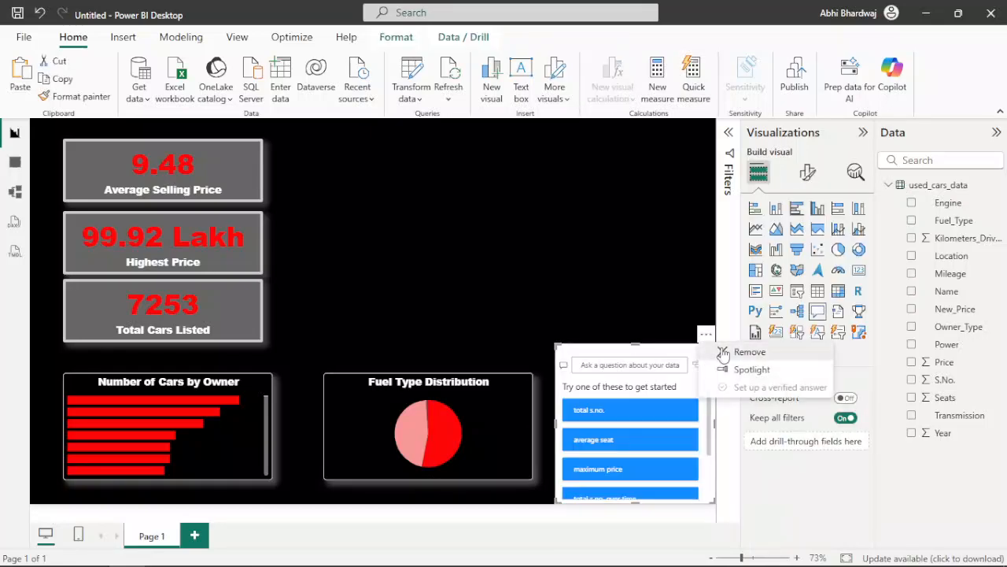
left_click(732, 349)
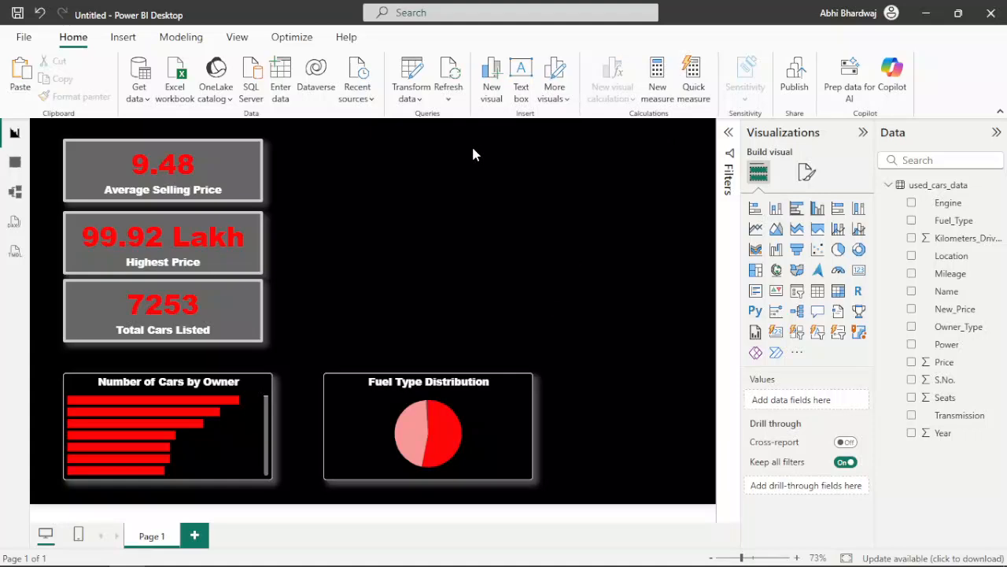
Step: Insert the red Audi car picture images__88_-removebg-preview (1).png from the Downloads folder onto the page
left_click(128, 40)
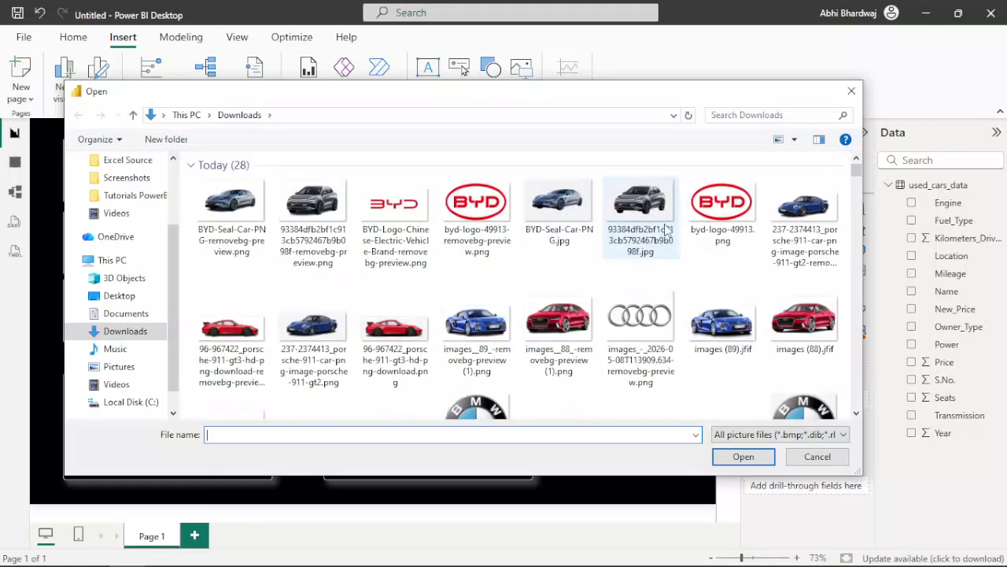
scroll(561, 291, "down", 2)
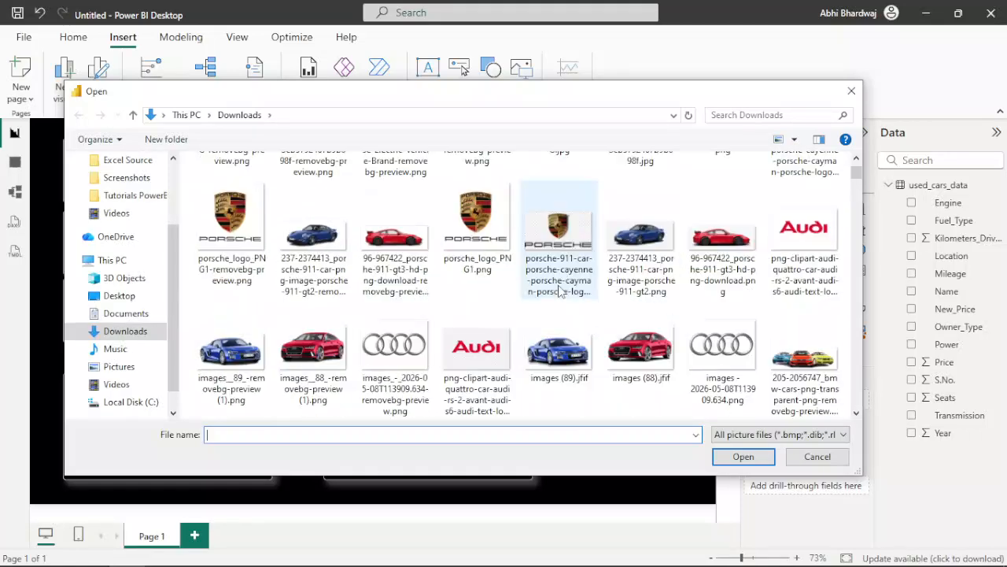
scroll(553, 294, "down", 2)
scroll(561, 290, "down", 2)
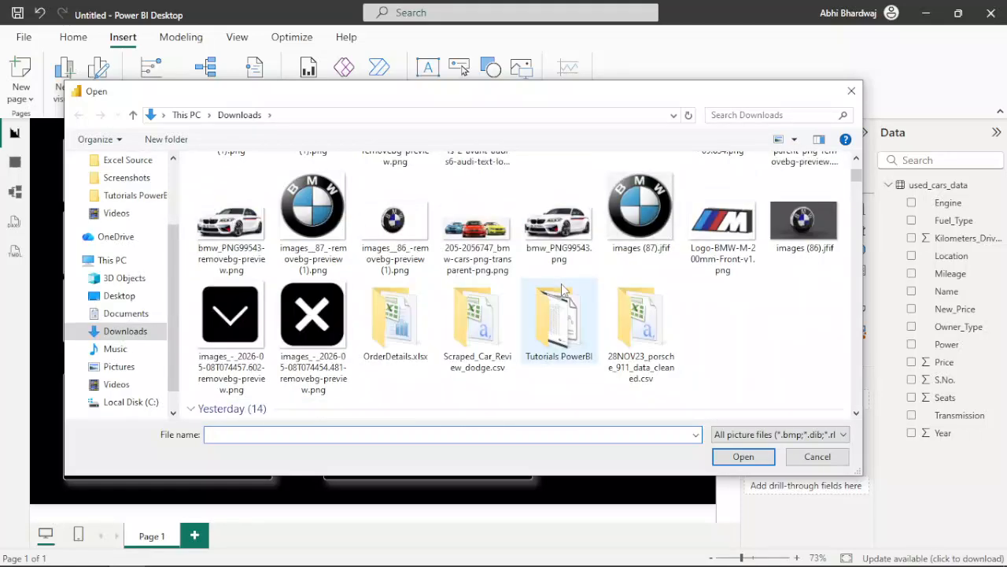
scroll(515, 260, "down", 2)
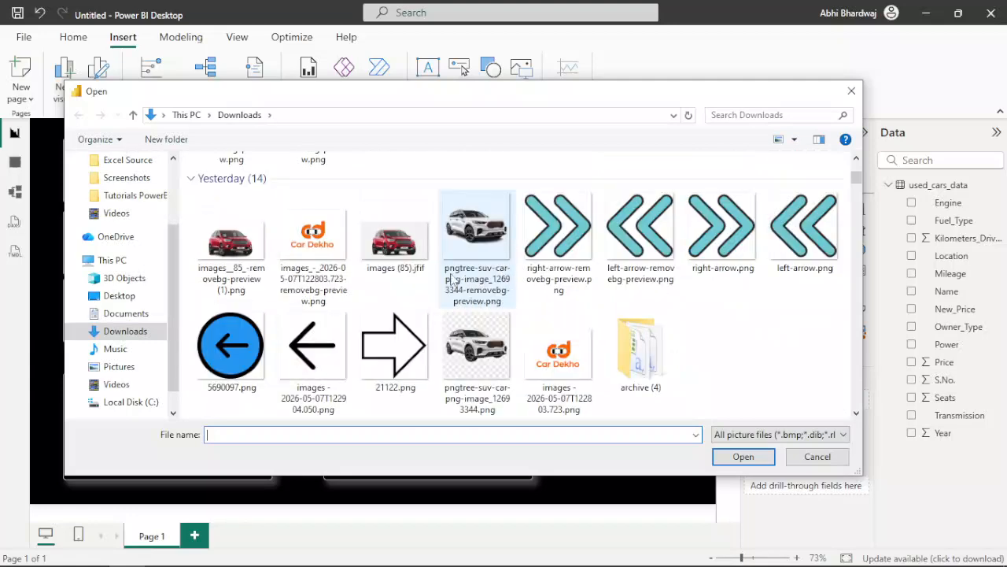
scroll(469, 273, "down", 3)
scroll(471, 274, "down", 1)
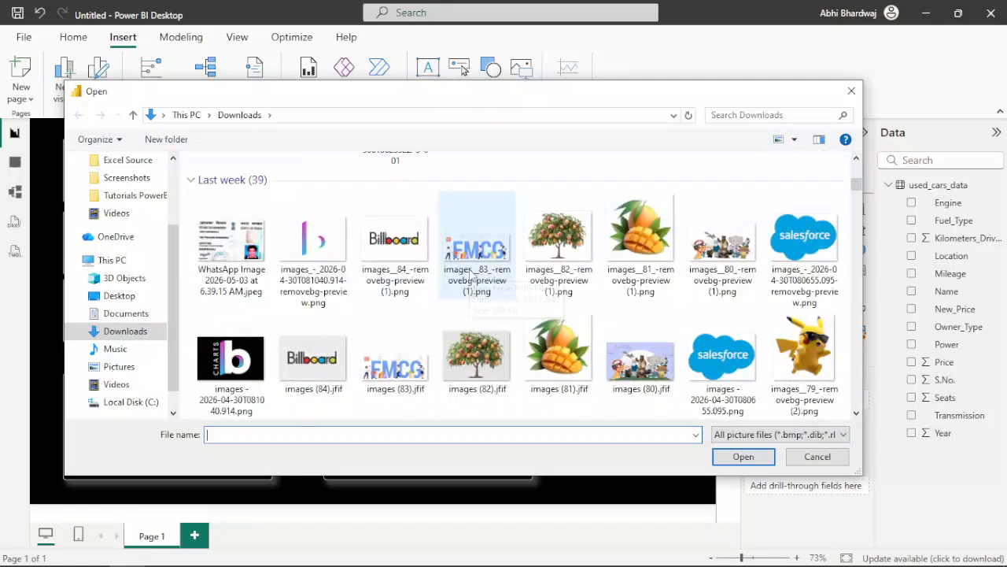
scroll(470, 274, "up", 5)
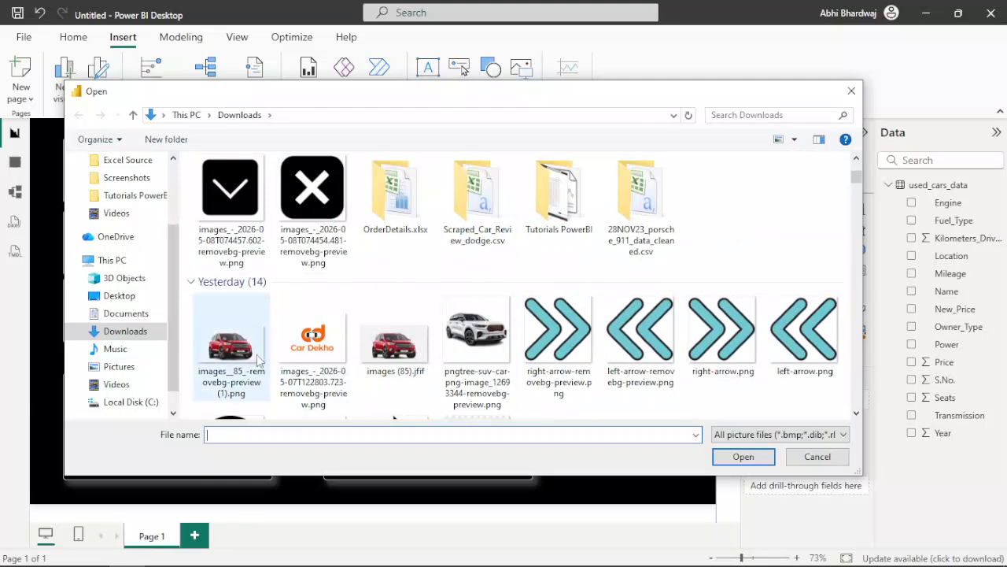
scroll(424, 299, "up", 5)
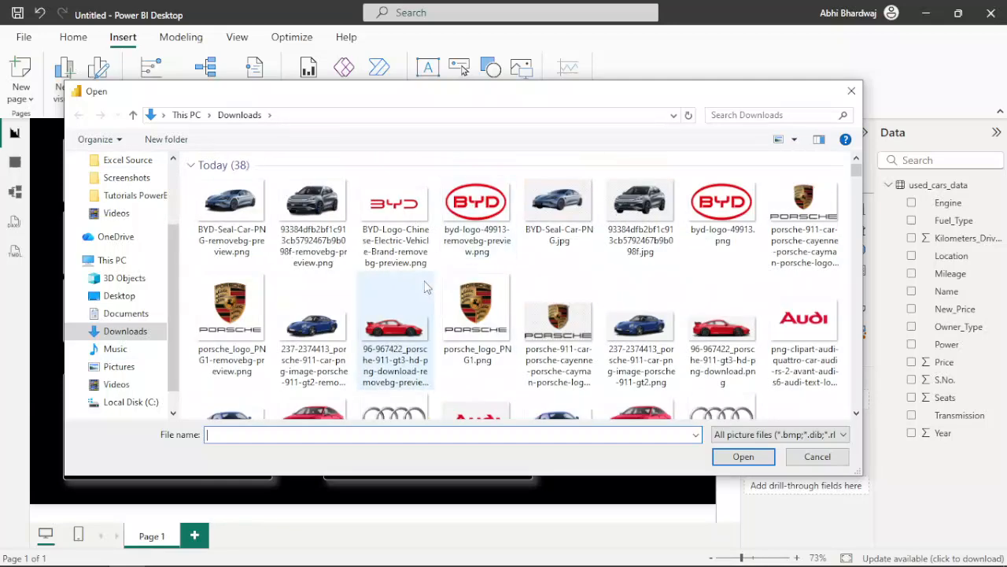
scroll(362, 331, "down", 1)
left_click(318, 342)
double_click(319, 342)
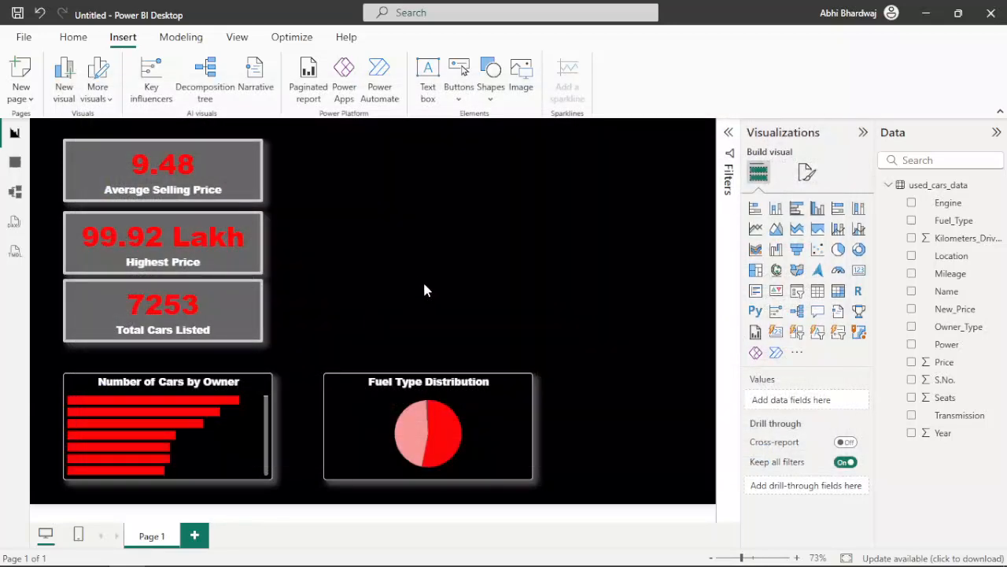
Step: Resize the red car image and place it beside the summary cards, above the pie chart
left_click_drag(516, 206, 323, 287)
left_click_drag(519, 284, 499, 365)
left_click_drag(567, 273, 524, 277)
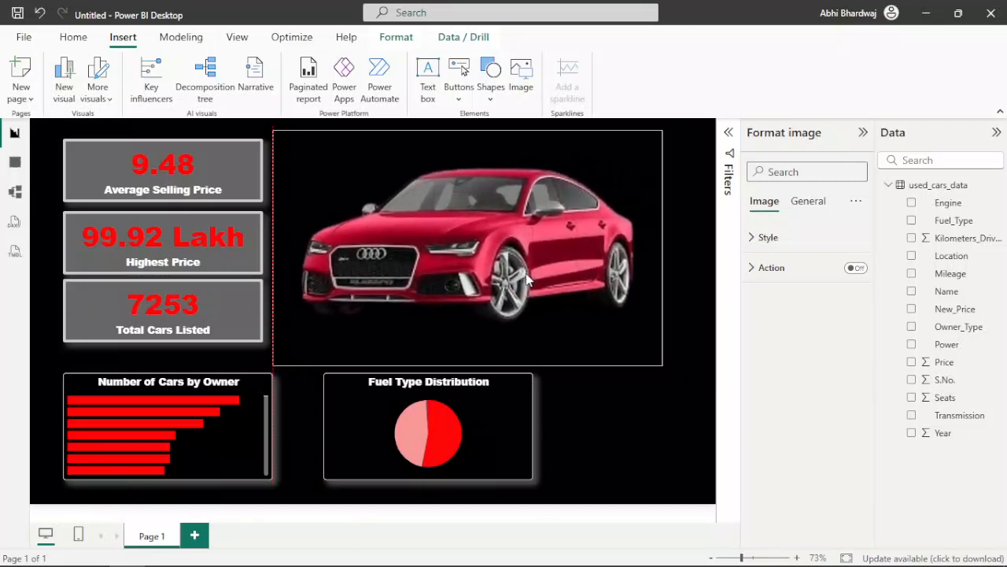
left_click_drag(659, 134, 550, 161)
left_click_drag(413, 197, 424, 139)
left_click(642, 257)
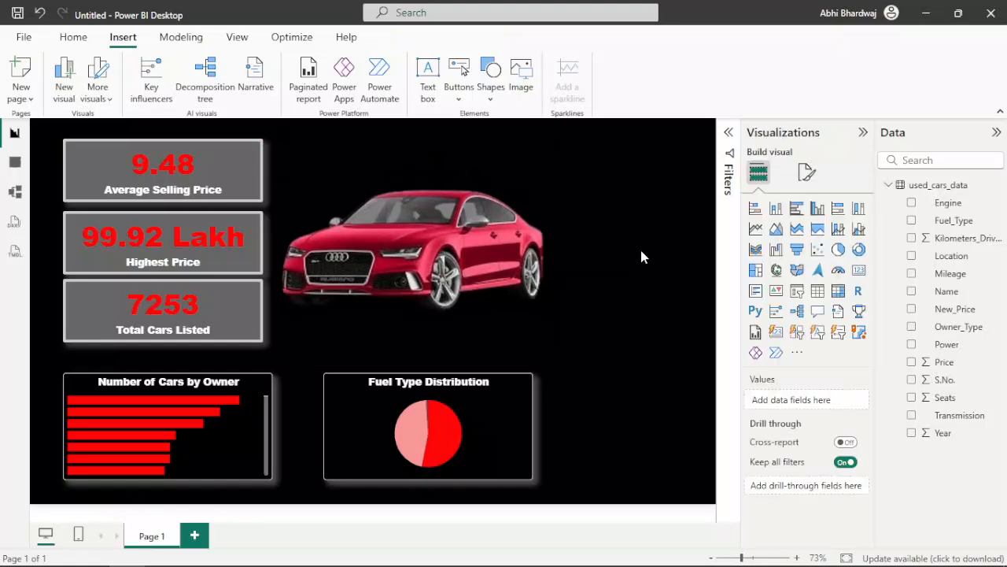
Step: Insert the Porsche logo image, shrink it to a small badge and place it beside the pie chart
left_click(521, 74)
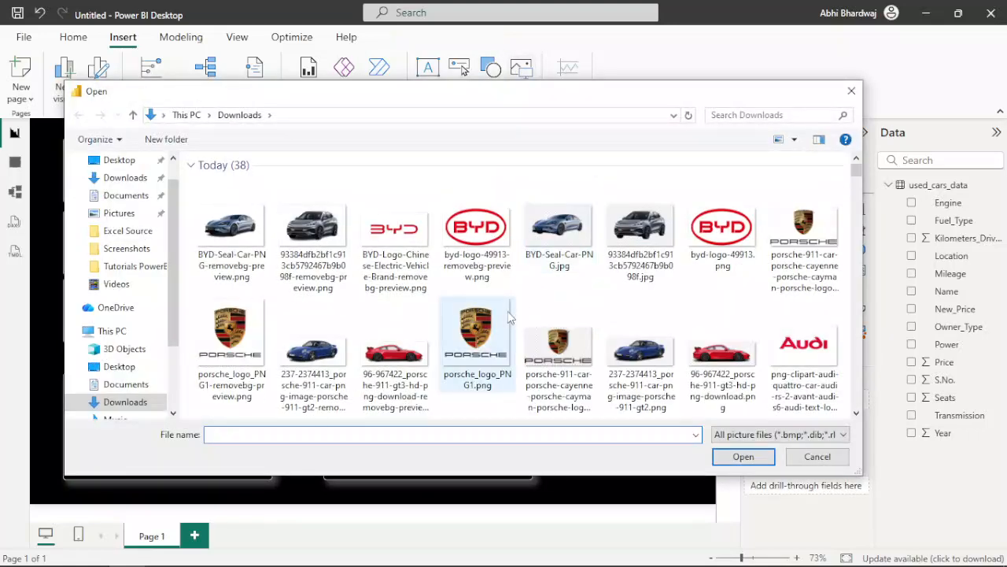
double_click(500, 340)
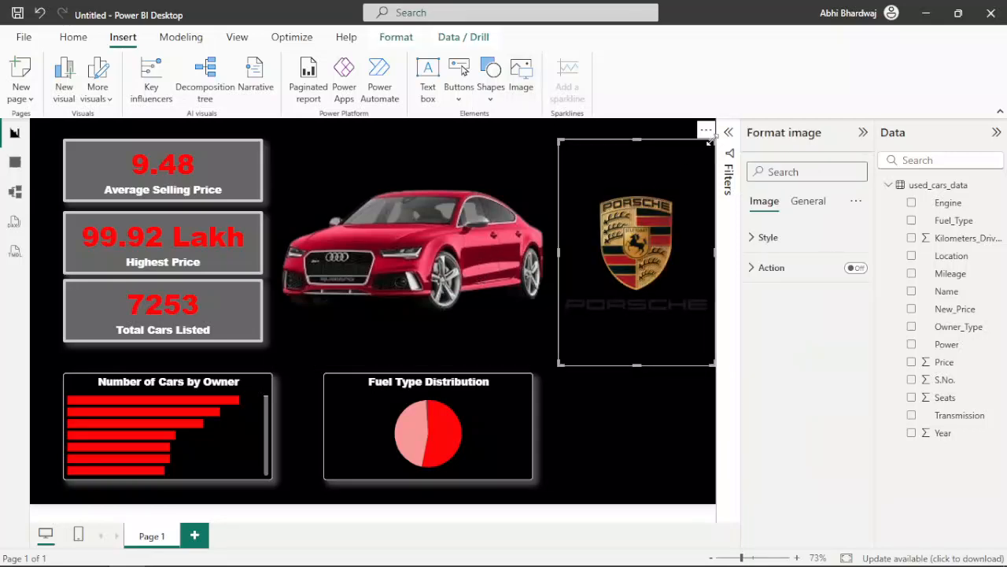
left_click_drag(633, 362, 629, 455)
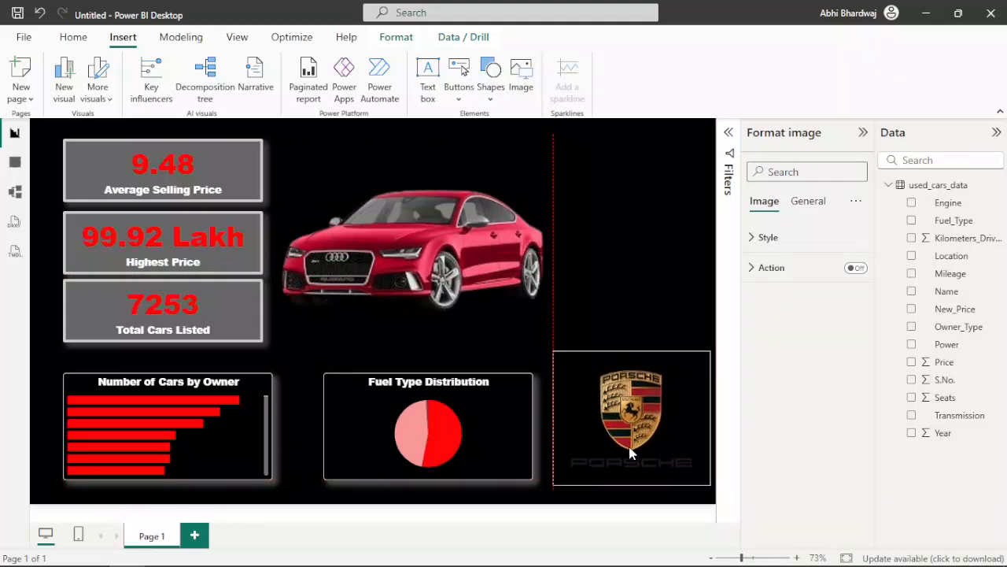
left_click_drag(554, 351, 639, 422)
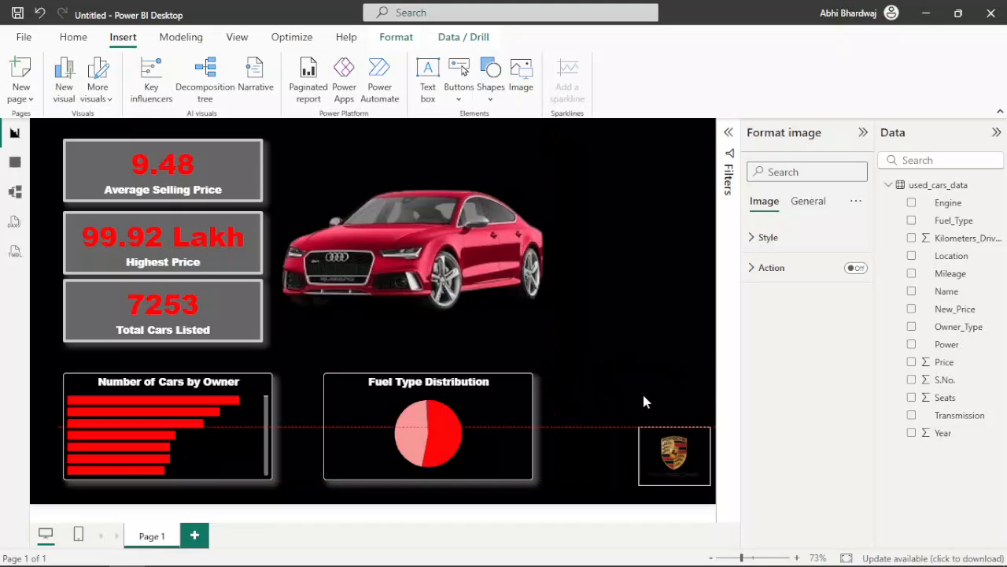
left_click_drag(668, 454, 594, 455)
Step: Insert BYD-Logo-Chinese-Electric-Vehicle-Brand-removebg-preview.png, reduce its height and place it beside the Porsche logo, vertically aligned with it
left_click(516, 90)
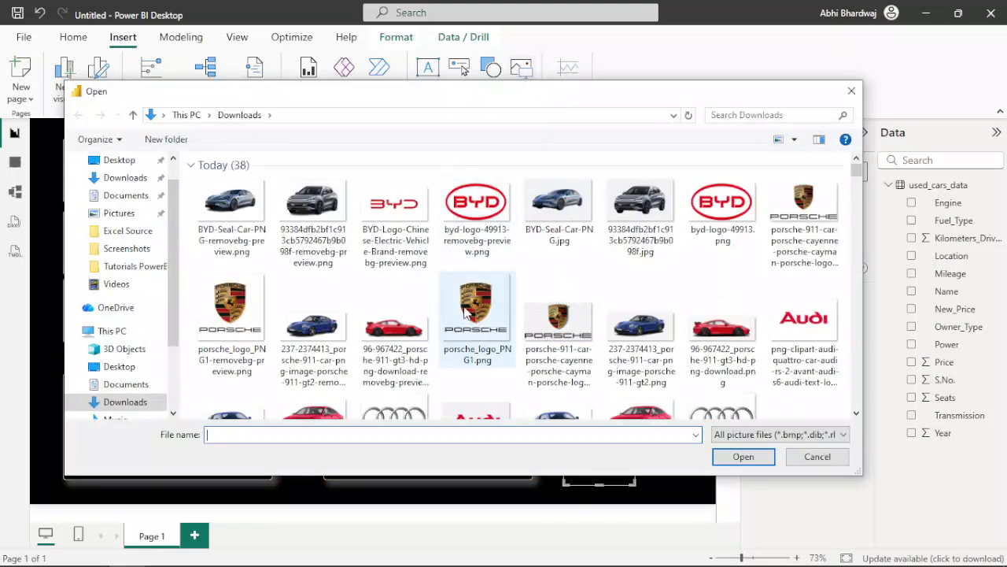
double_click(394, 207)
left_click_drag(603, 266, 668, 405)
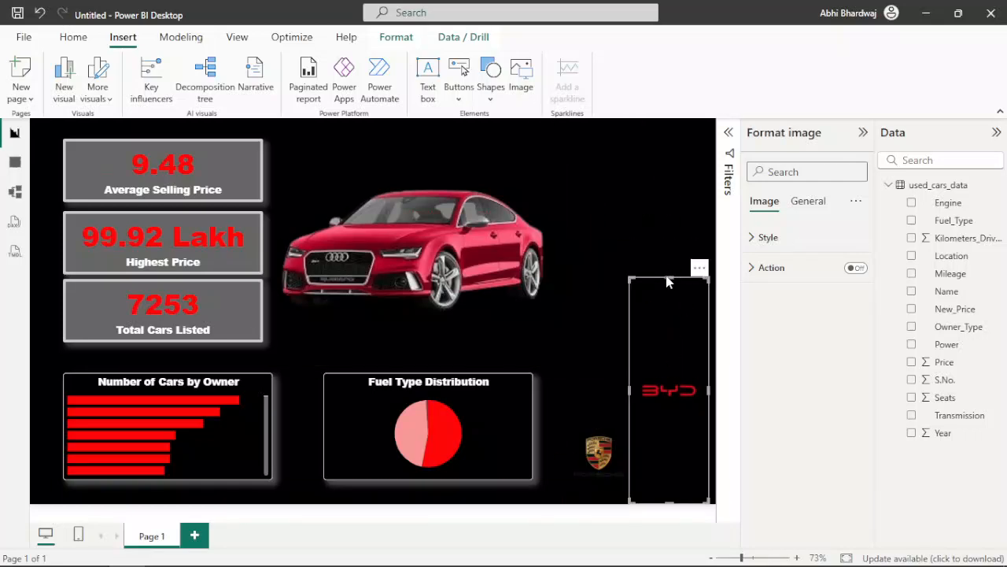
left_click(666, 273)
left_click(664, 403)
left_click_drag(669, 278, 671, 438)
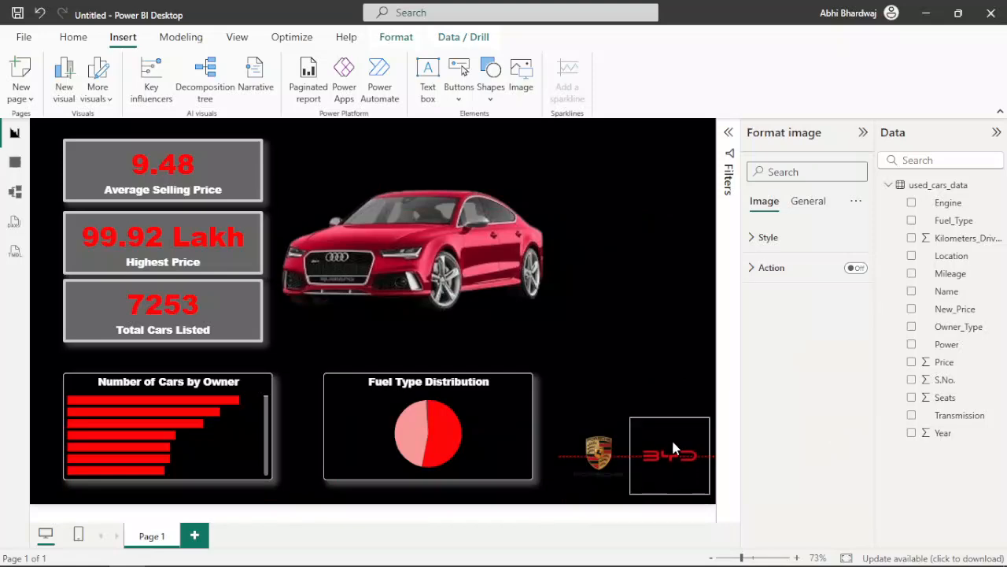
Step: Insert the red Audi wordmark logo from the Downloads folder, reduce its height and place it above the BYD logo
left_click(521, 75)
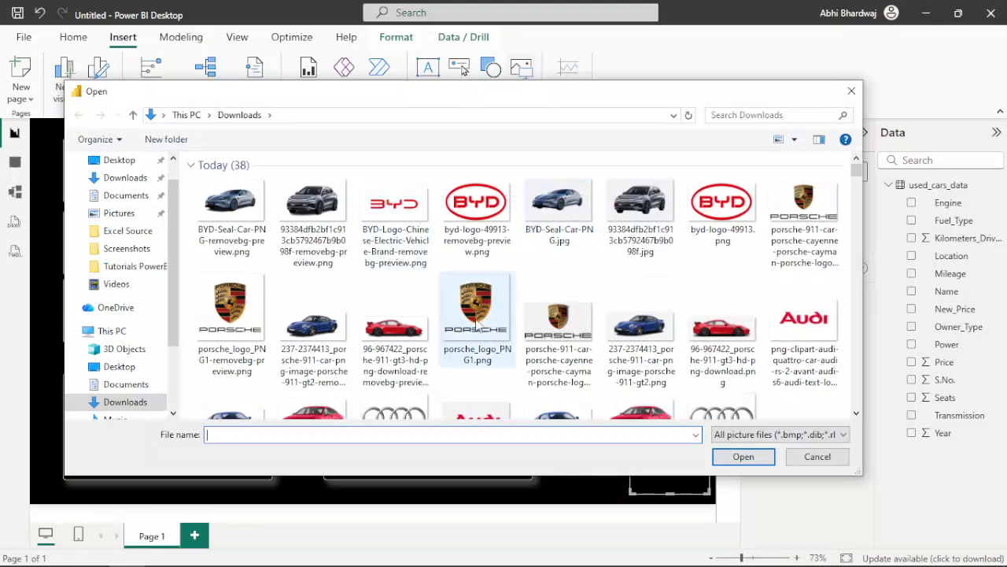
double_click(787, 330)
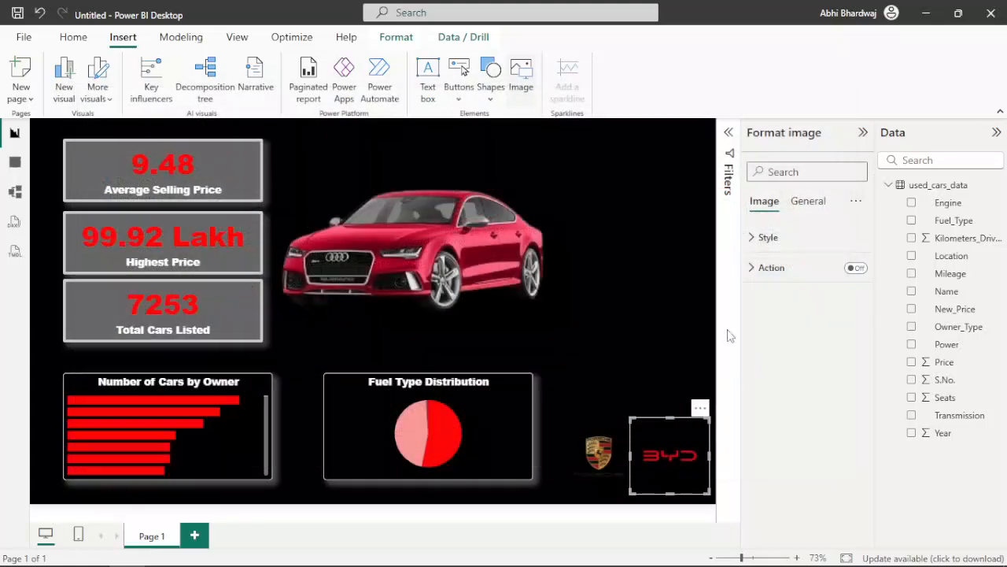
left_click_drag(670, 141, 667, 386)
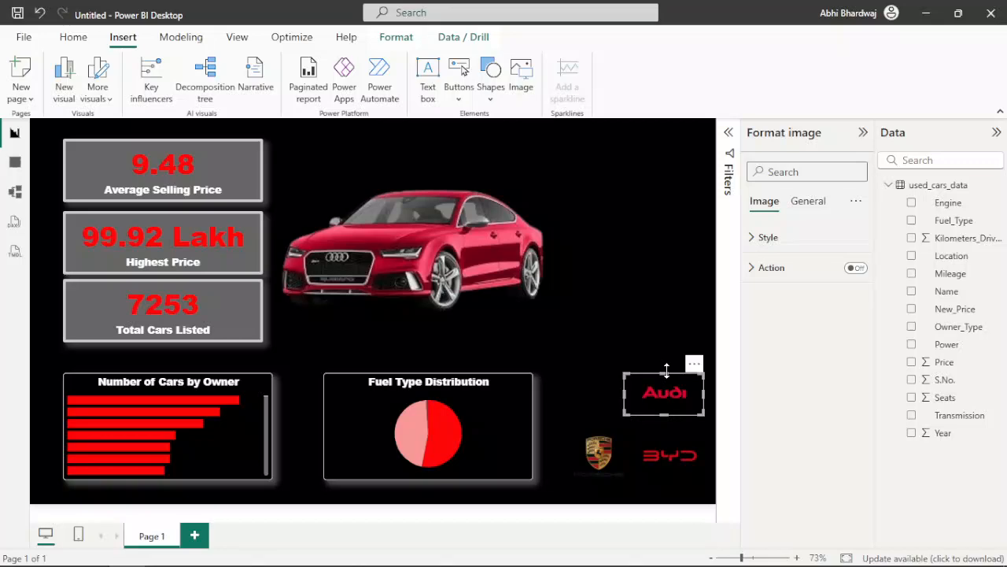
Step: Insert the BMW logo images__86_-removebg-preview (1).png, shrink it to a small badge and place it above the Porsche logo
left_click(529, 81)
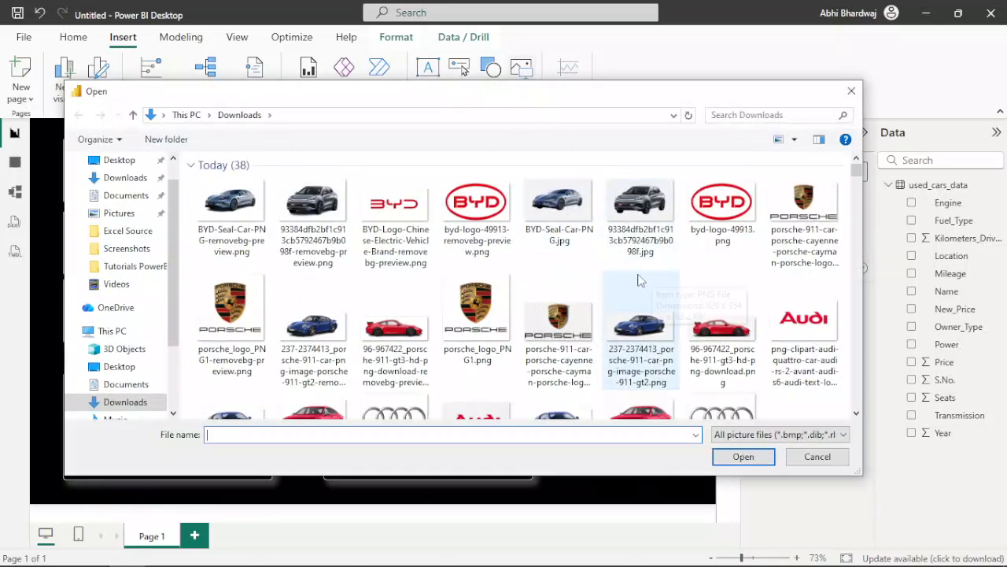
scroll(579, 307, "down", 3)
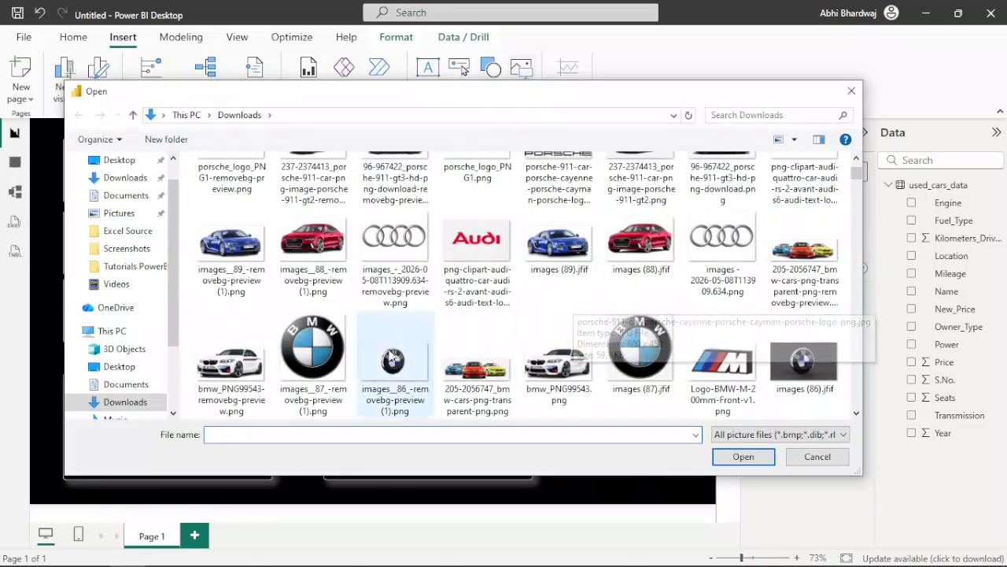
double_click(393, 362)
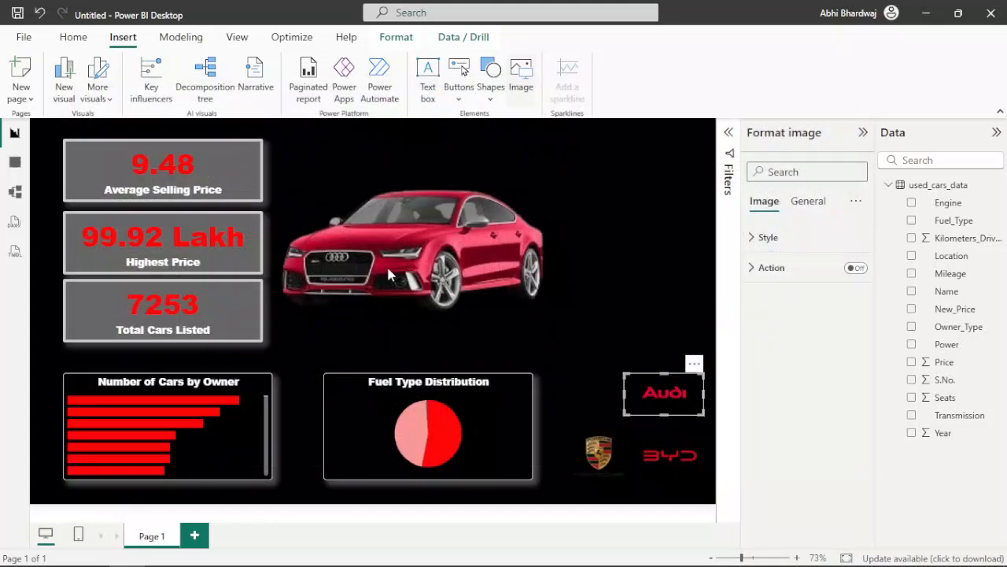
left_click_drag(663, 141, 596, 404)
left_click(623, 285)
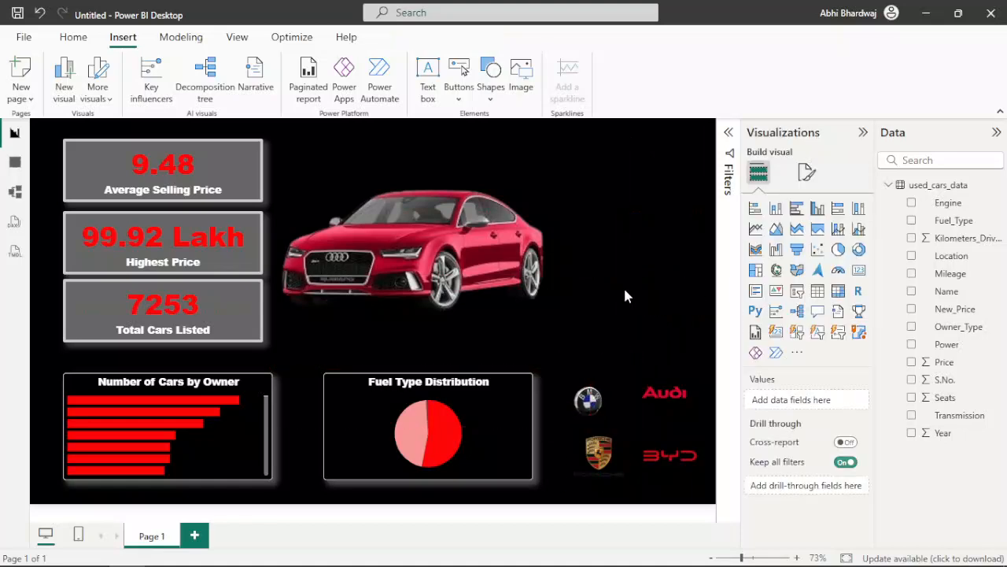
Step: Try a dark grey background with 100% transparency on the Porsche logo and turn the background off again
left_click(579, 473)
left_click(808, 200)
left_click(787, 299)
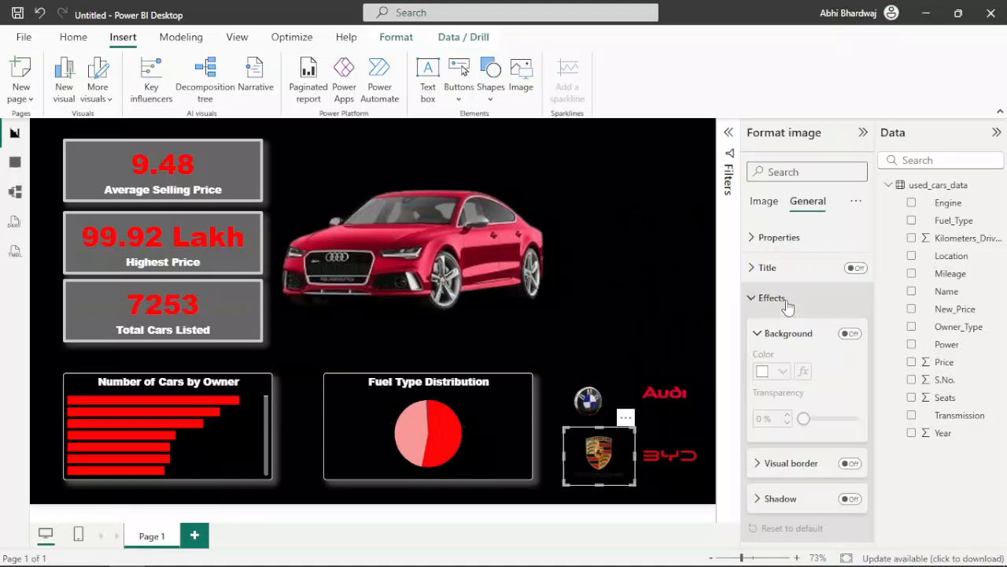
left_click(850, 334)
left_click(783, 375)
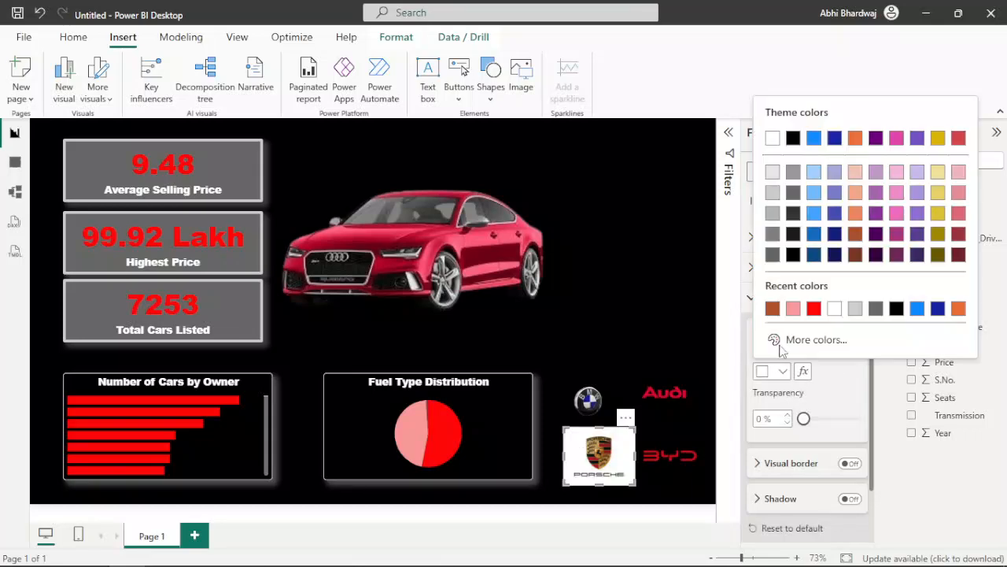
left_click(876, 308)
left_click_drag(809, 425, 882, 425)
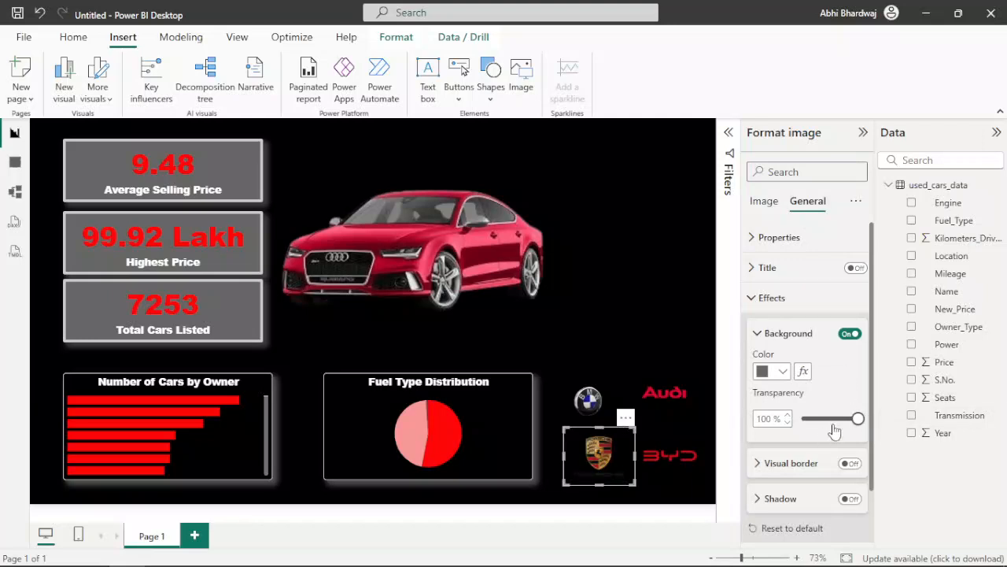
left_click(850, 333)
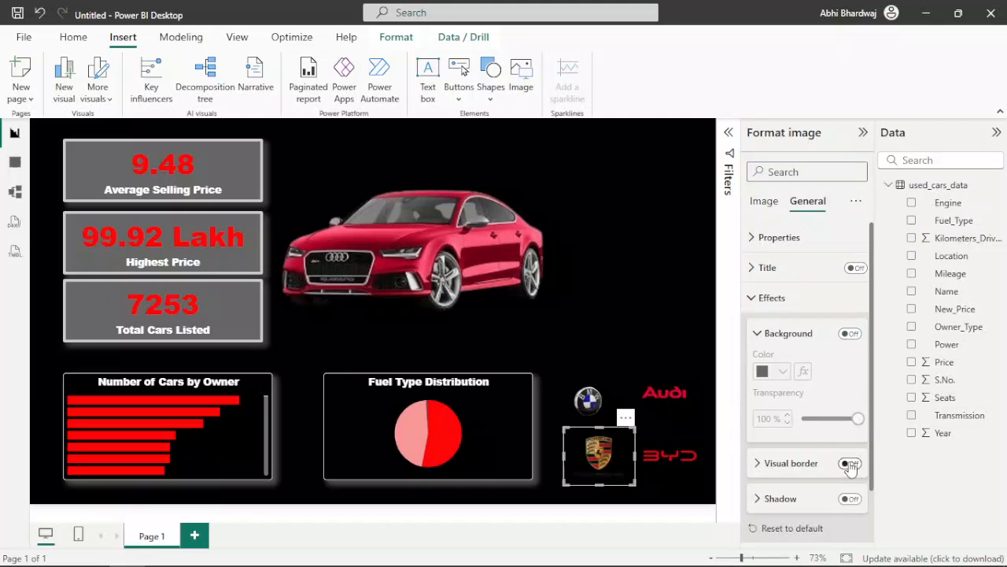
Step: Give the Porsche logo a red shadow
left_click(850, 499)
left_click(805, 505)
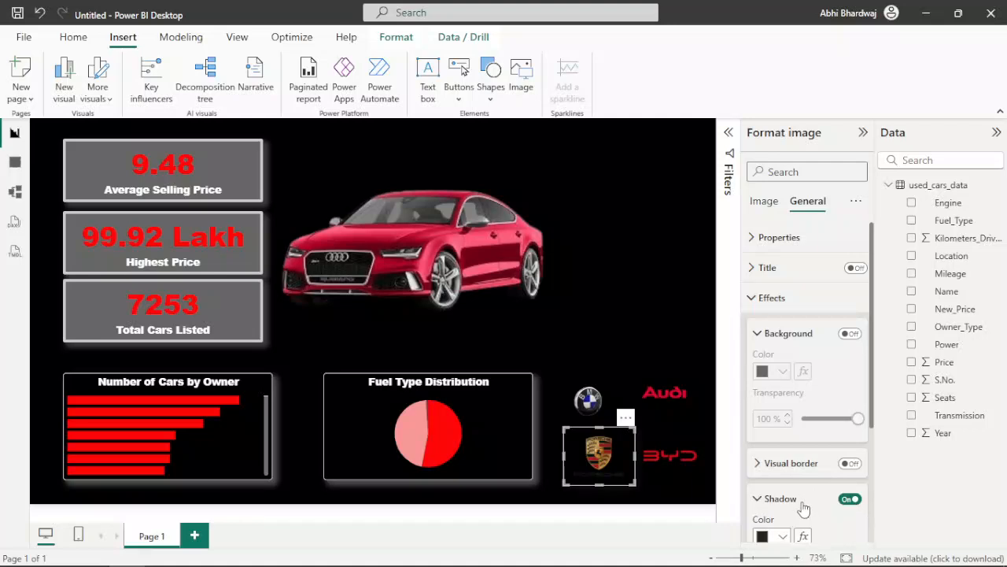
left_click(769, 536)
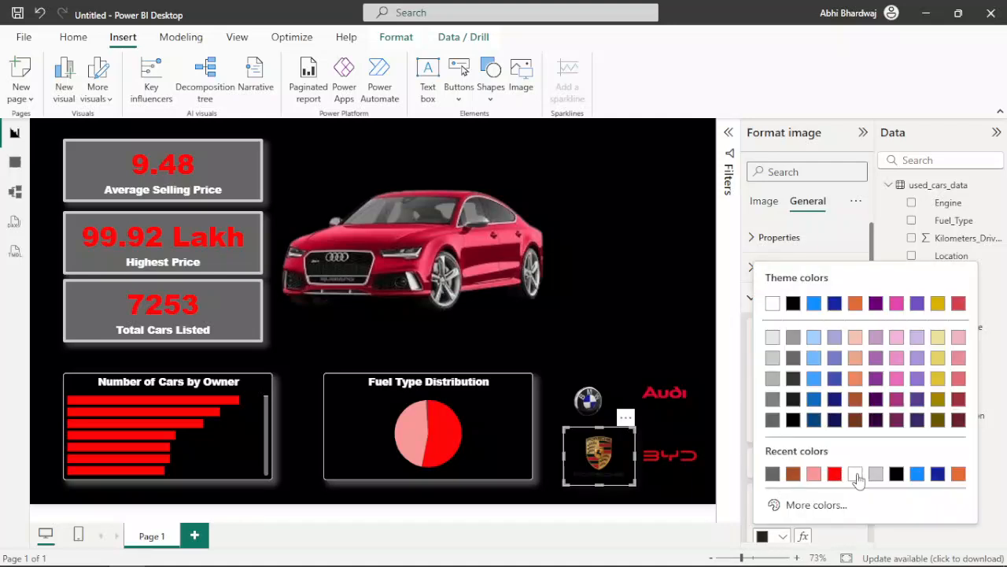
left_click(834, 473)
Step: Give the Audi wordmark logo a red shadow
left_click(664, 392)
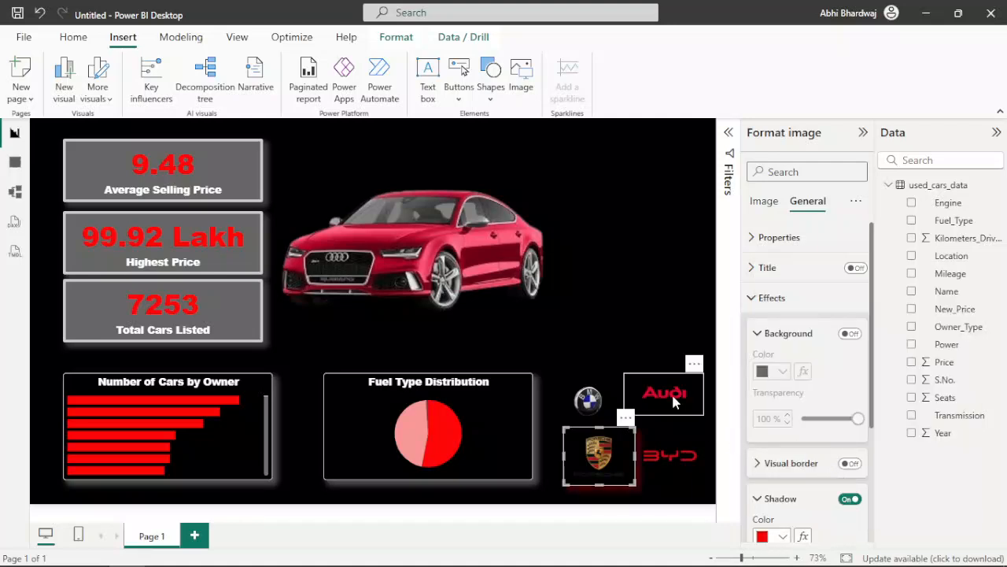
scroll(858, 493, "down", 5)
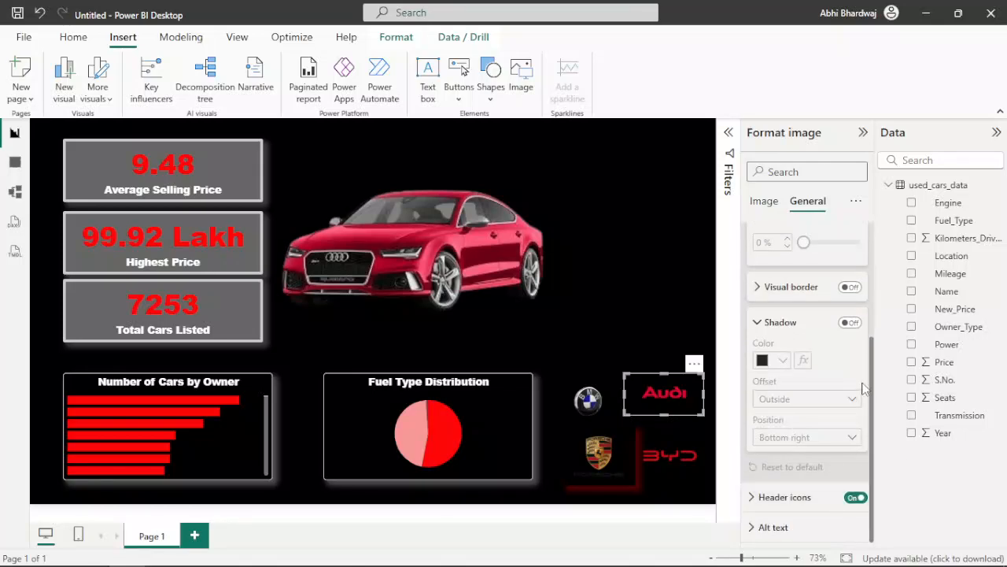
left_click(850, 323)
left_click(778, 360)
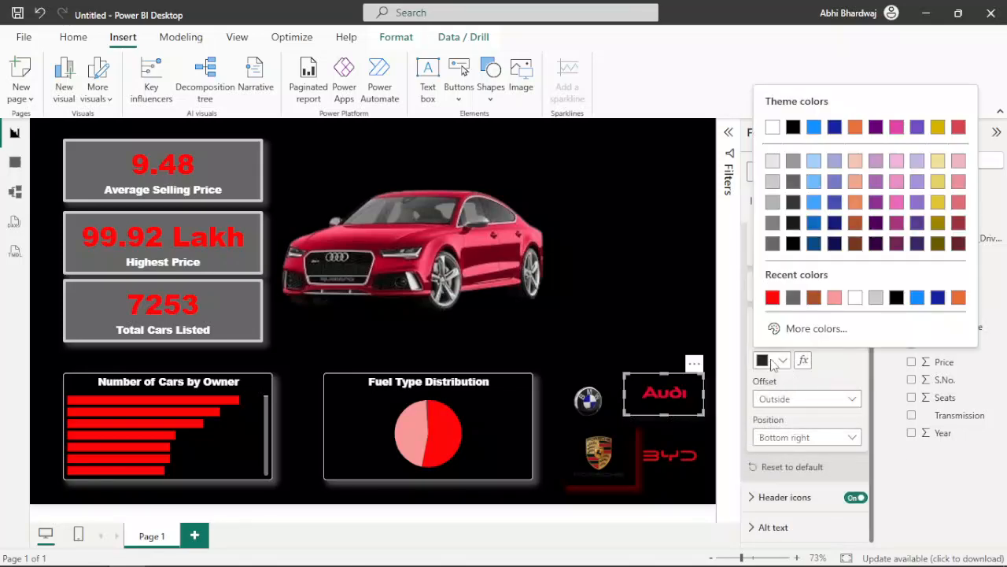
left_click(854, 500)
left_click(854, 500)
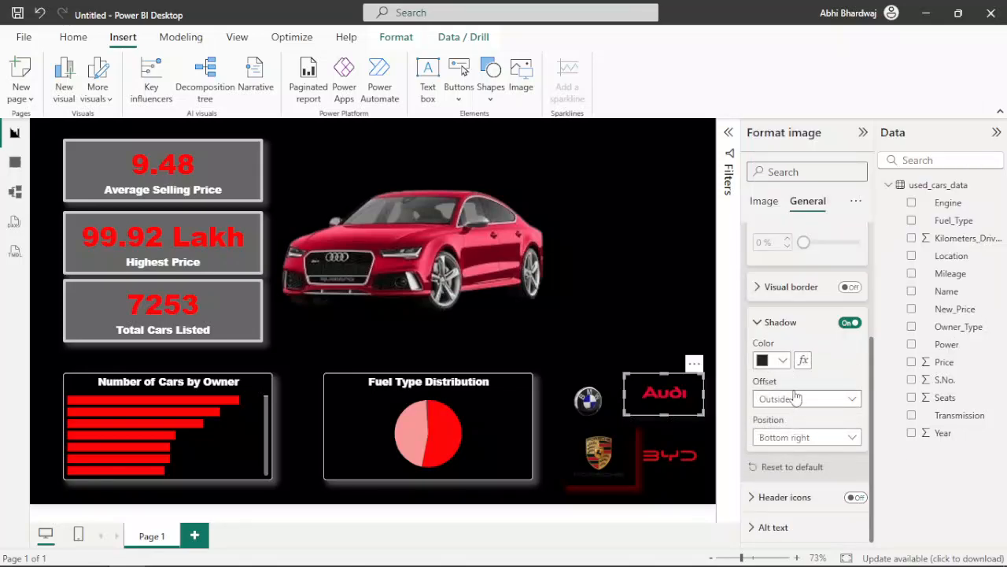
left_click(779, 361)
left_click(793, 297)
Step: Give the BYD logo and the BMW logo each a red shadow
left_click(663, 452)
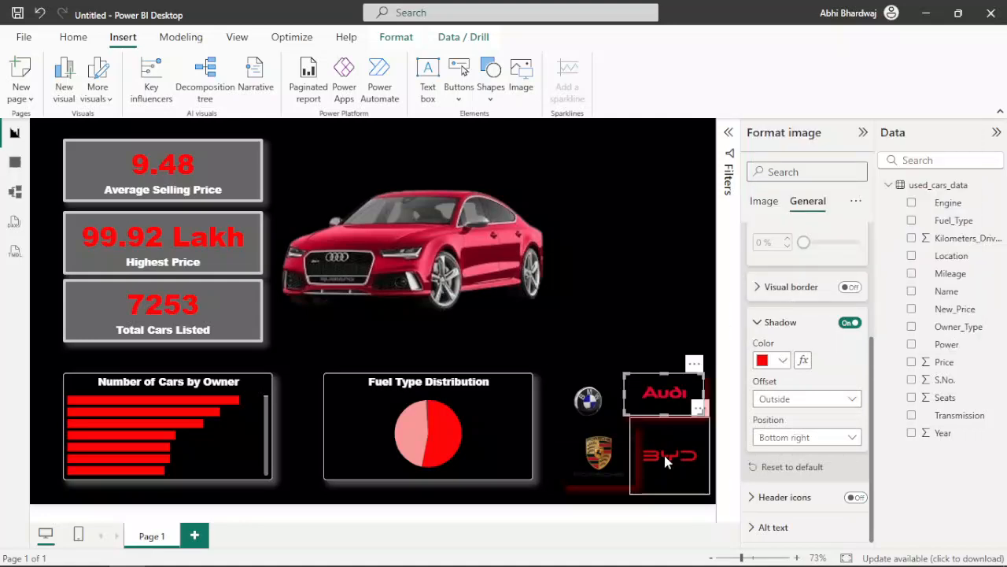
left_click(850, 323)
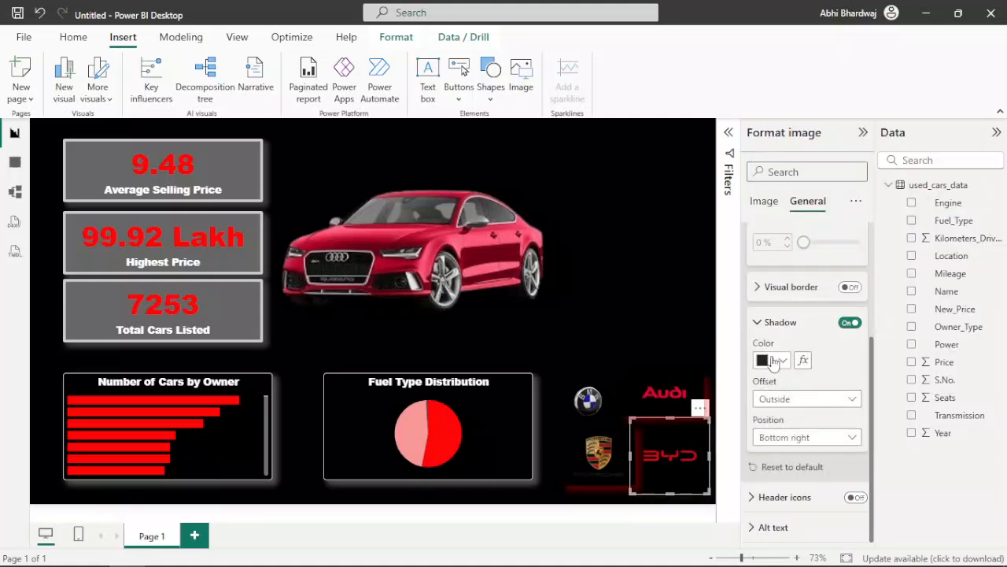
left_click(779, 360)
left_click(773, 297)
left_click(589, 400)
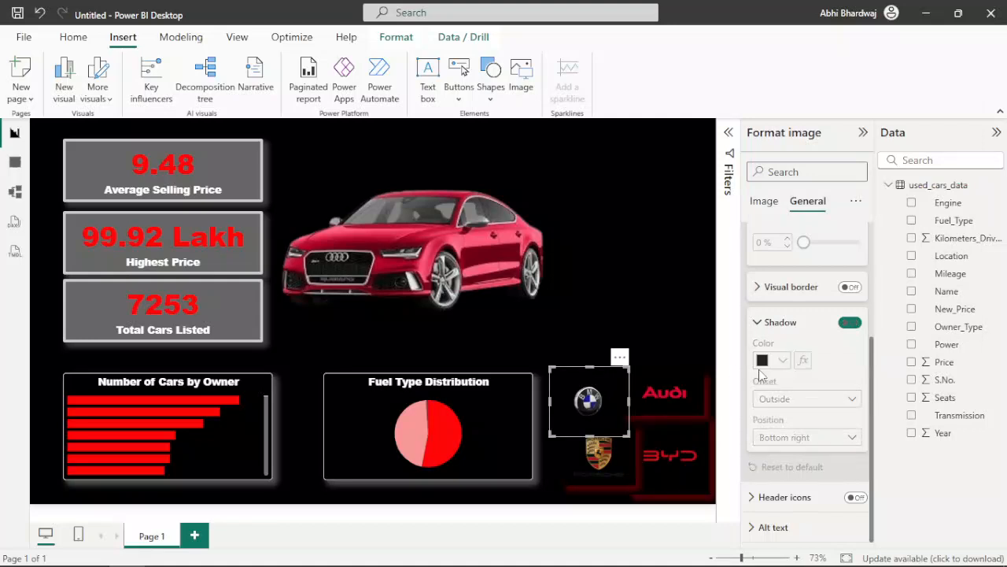
left_click(850, 323)
left_click(770, 360)
left_click(773, 297)
left_click(628, 293)
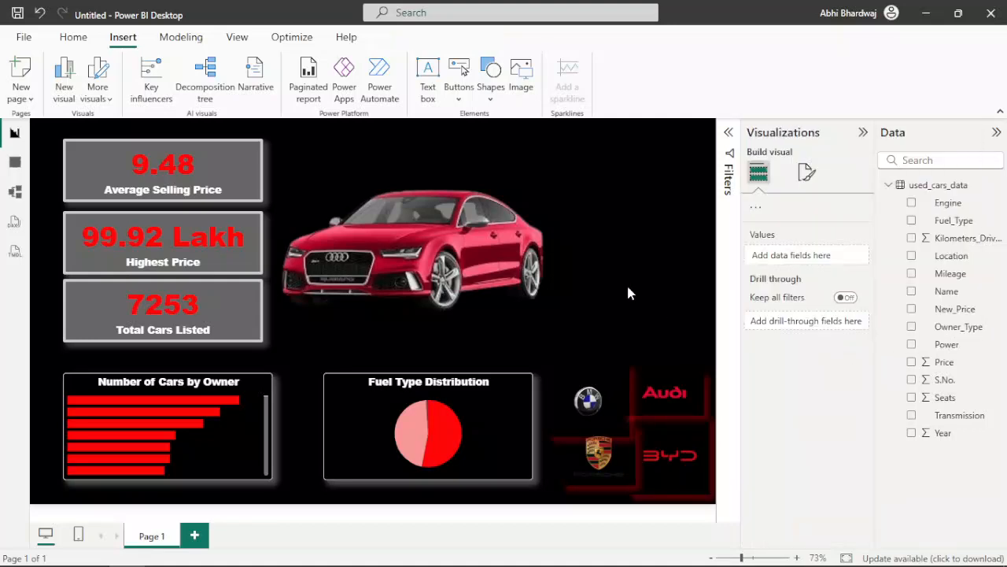
Step: Turn off the red shadows on the BMW, Porsche, BYD and Audi logos
left_click(599, 379)
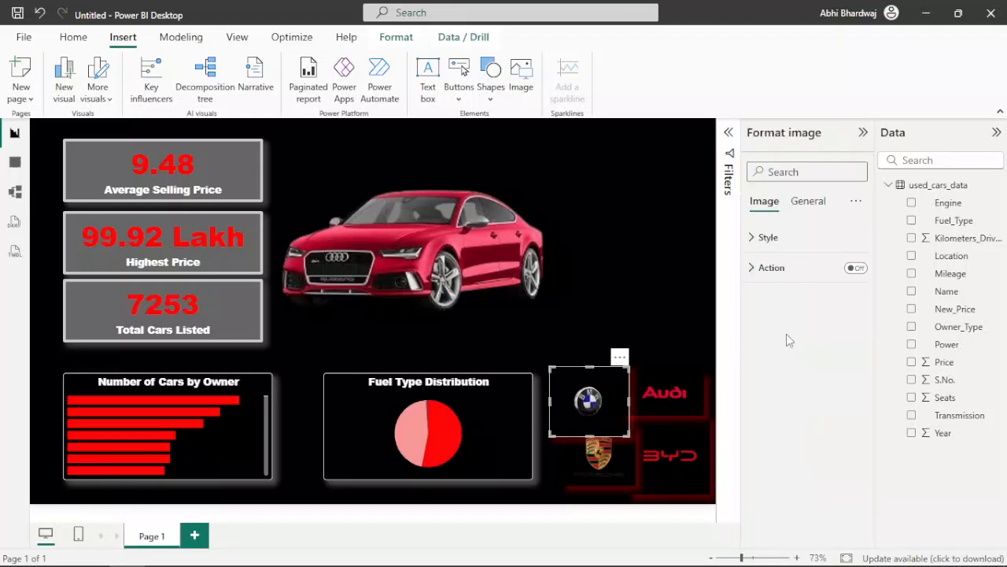
left_click(810, 201)
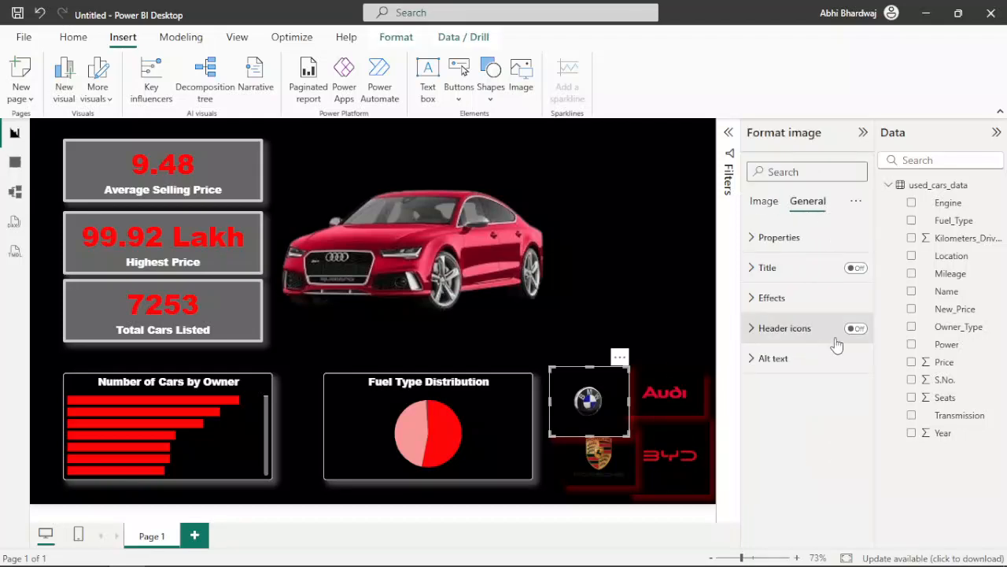
left_click(795, 297)
left_click(849, 499)
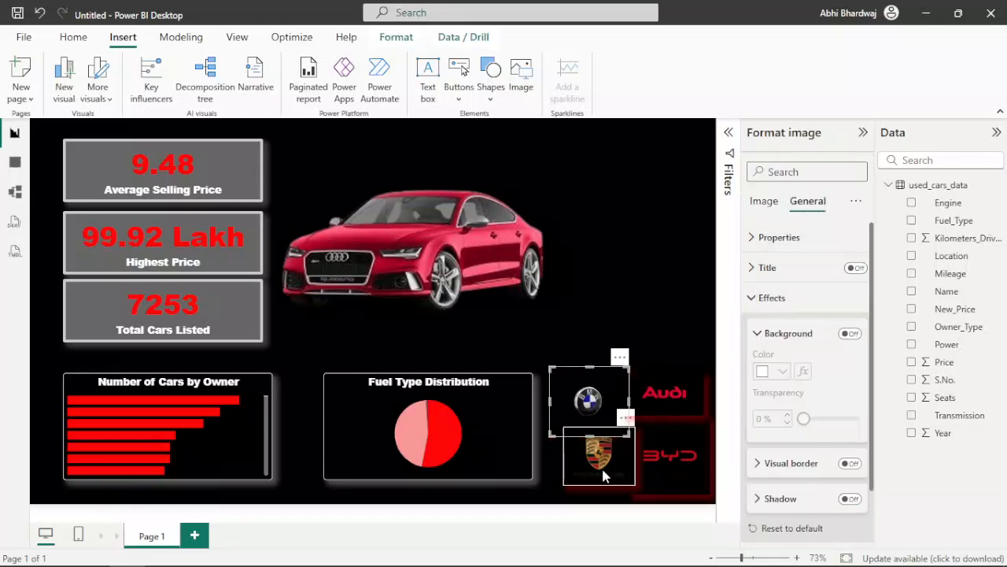
left_click(603, 473)
left_click(849, 499)
left_click(676, 466)
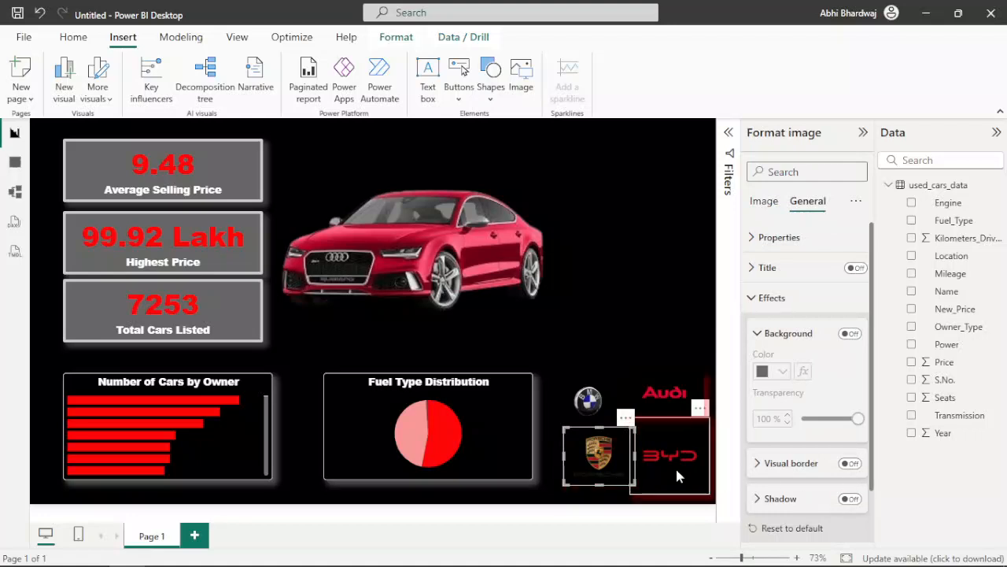
left_click(849, 499)
left_click(675, 411)
left_click(849, 499)
left_click(666, 285)
Step: Swap the Audi wordmark and BMW logos, and shift the BYD and Porsche logos slightly so the four form a compact grid
left_click(665, 395)
left_click_drag(664, 395, 594, 427)
left_click_drag(584, 394, 659, 412)
left_click_drag(676, 481, 679, 492)
left_click_drag(617, 470, 609, 478)
Step: Insert the Audi four-rings logo from the Downloads folder, reduce its height and place it above the Audi wordmark
left_click(520, 77)
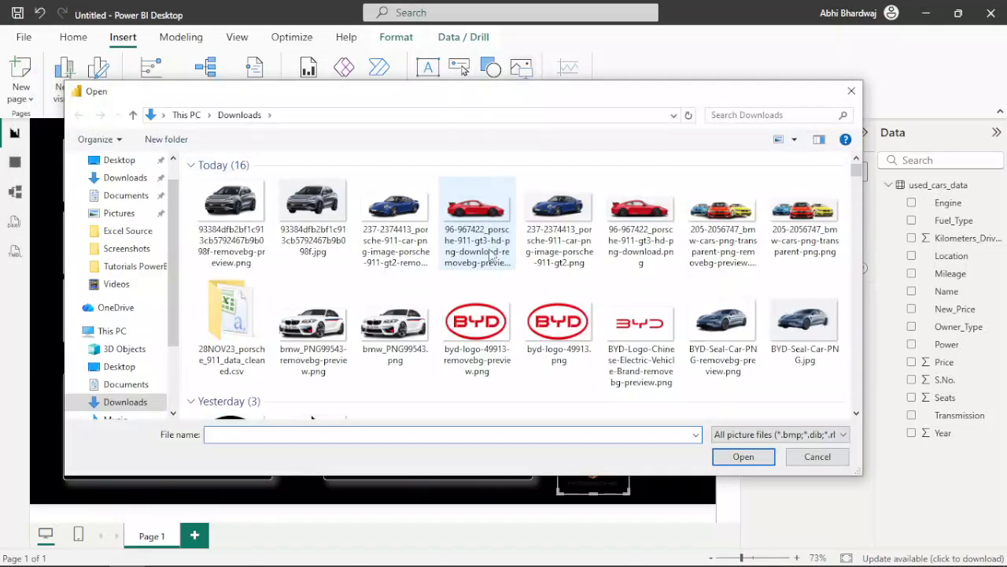
left_click(471, 305)
double_click(398, 404)
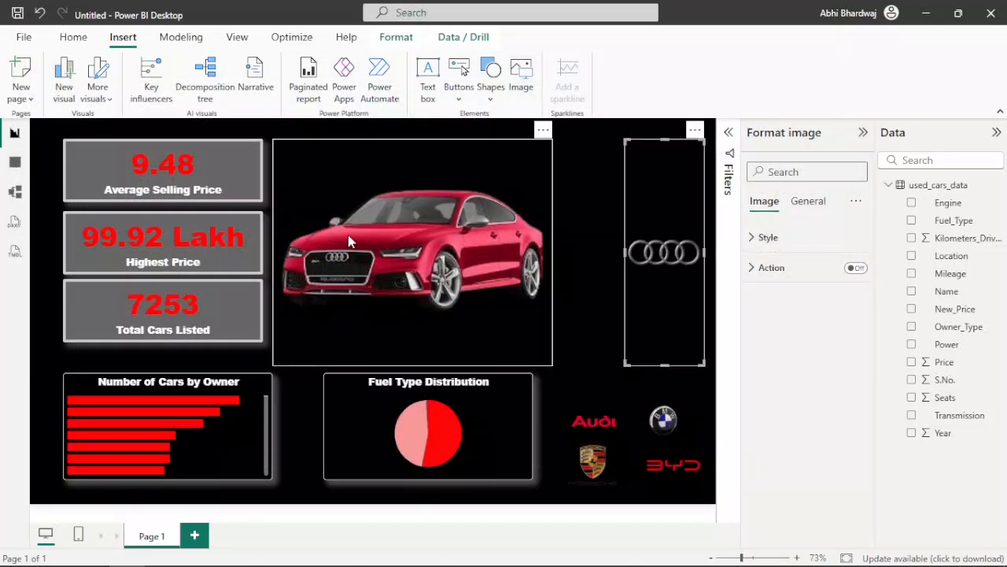
left_click_drag(664, 139, 587, 383)
Step: Rearrange the logos with the Audi rings beside the Audi wordmark, the BMW badge beside Porsche, and BYD lowered next to them
left_click(681, 460)
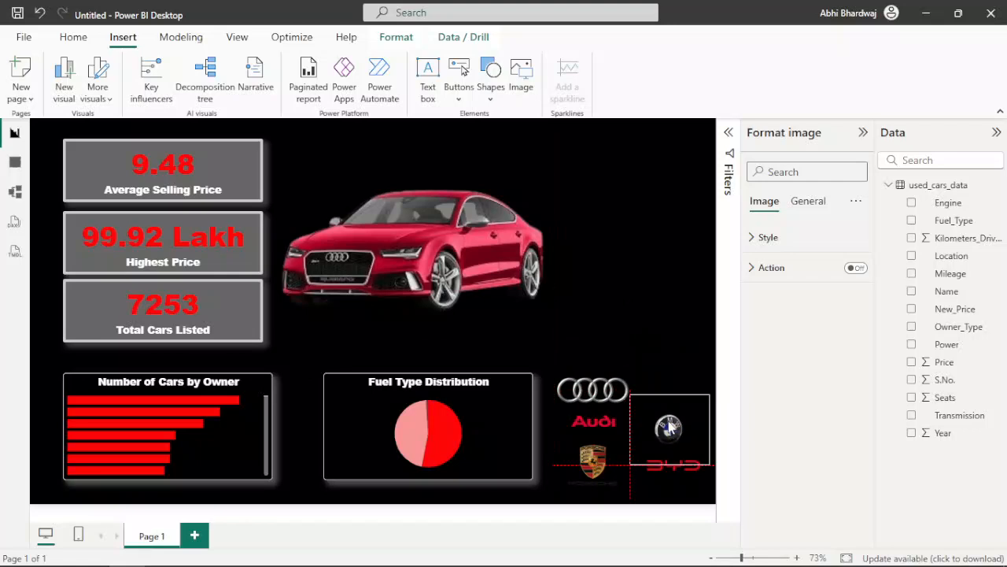
left_click(678, 477)
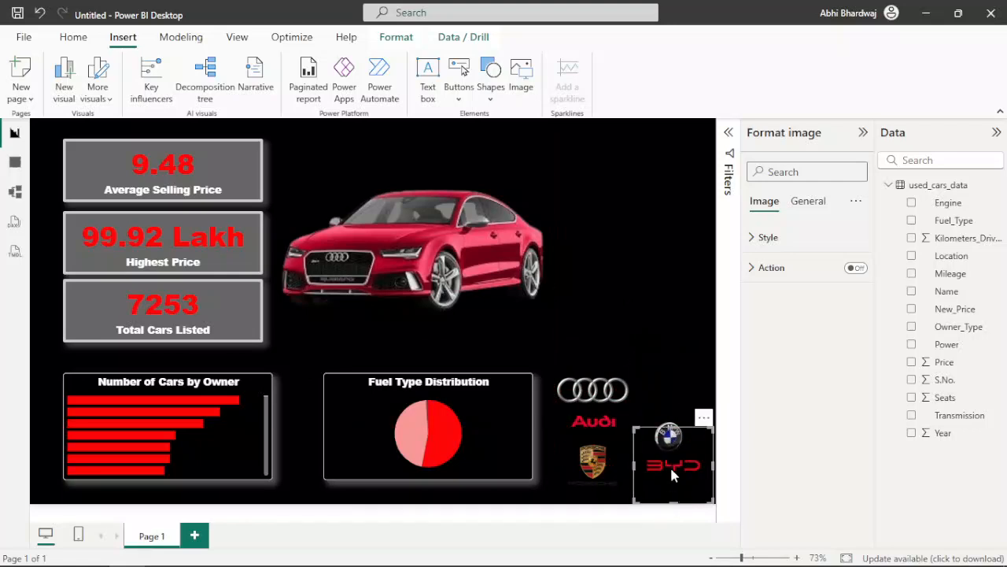
left_click_drag(672, 429, 664, 449)
left_click_drag(597, 411, 640, 472)
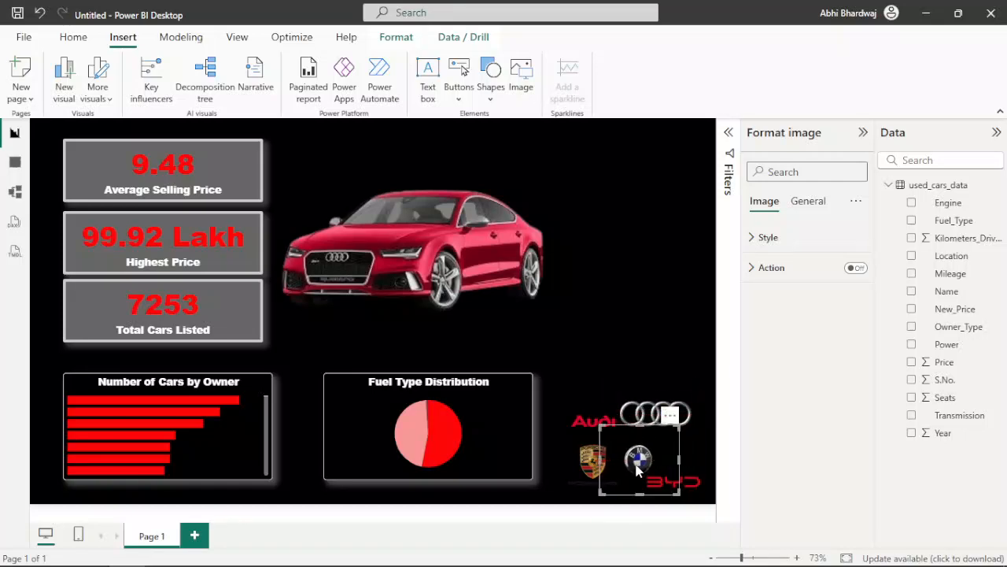
left_click(589, 333)
left_click_drag(677, 416, 690, 427)
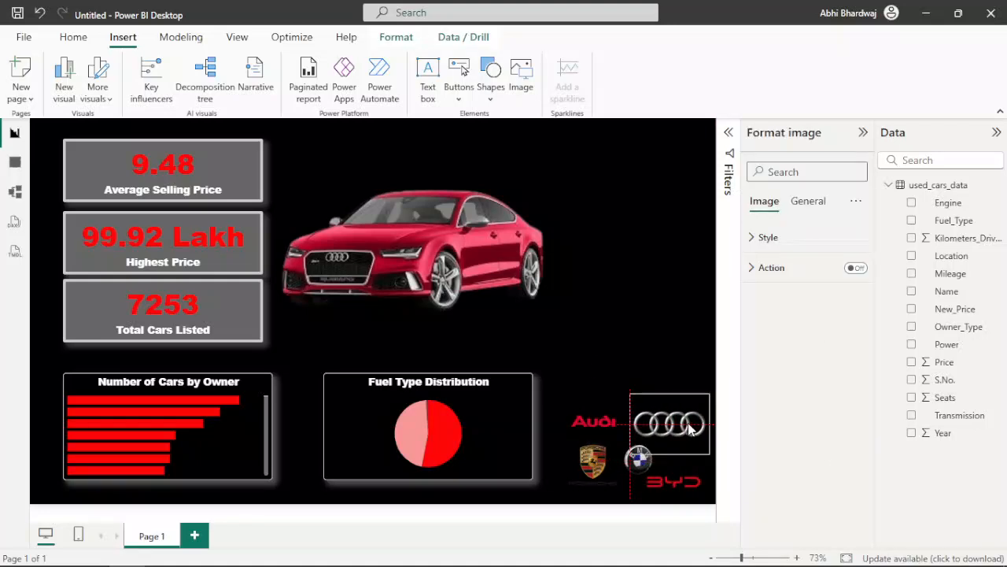
left_click(629, 255)
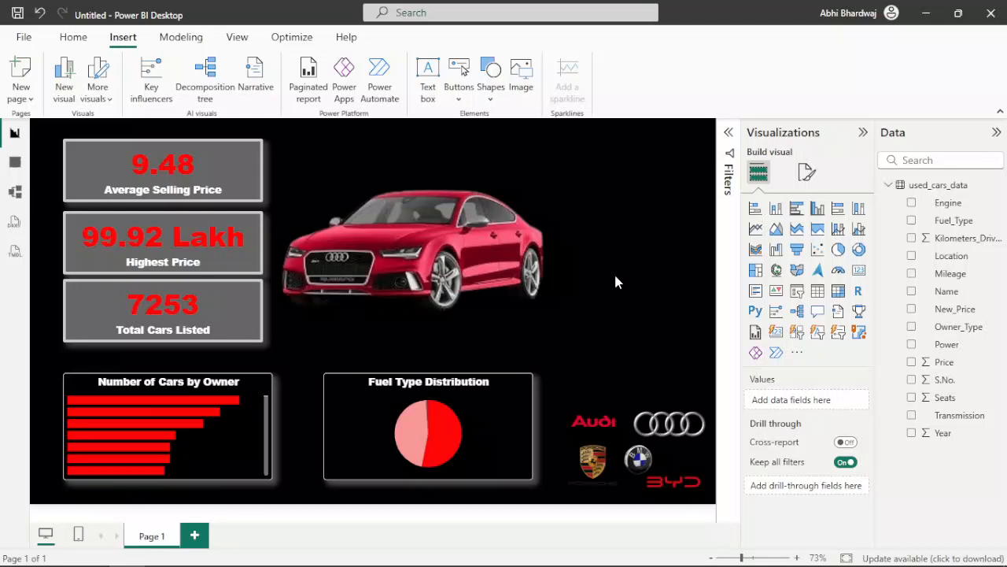
Step: Raise the background transparency of the Average Selling Price card to 81%
left_click(233, 179)
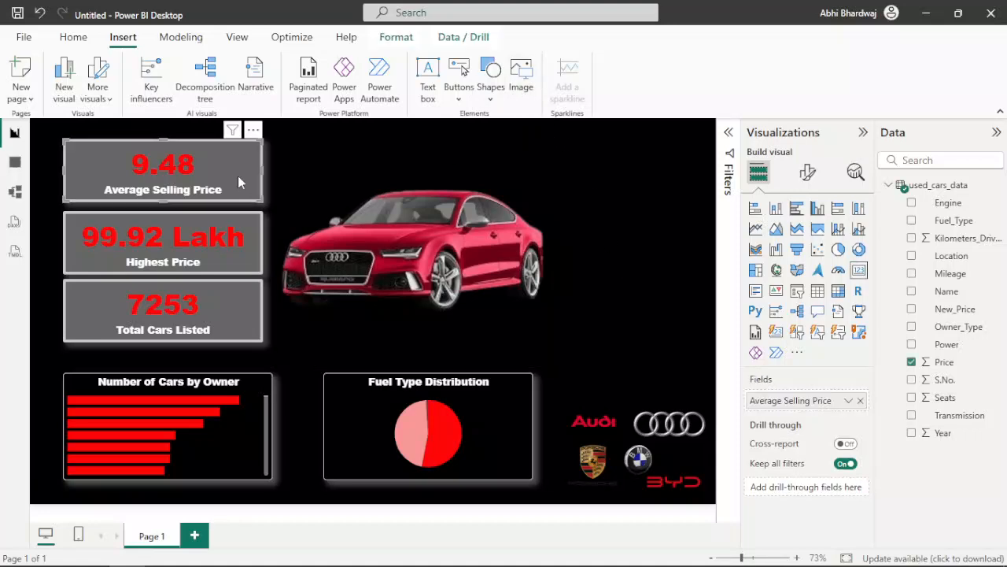
left_click(811, 173)
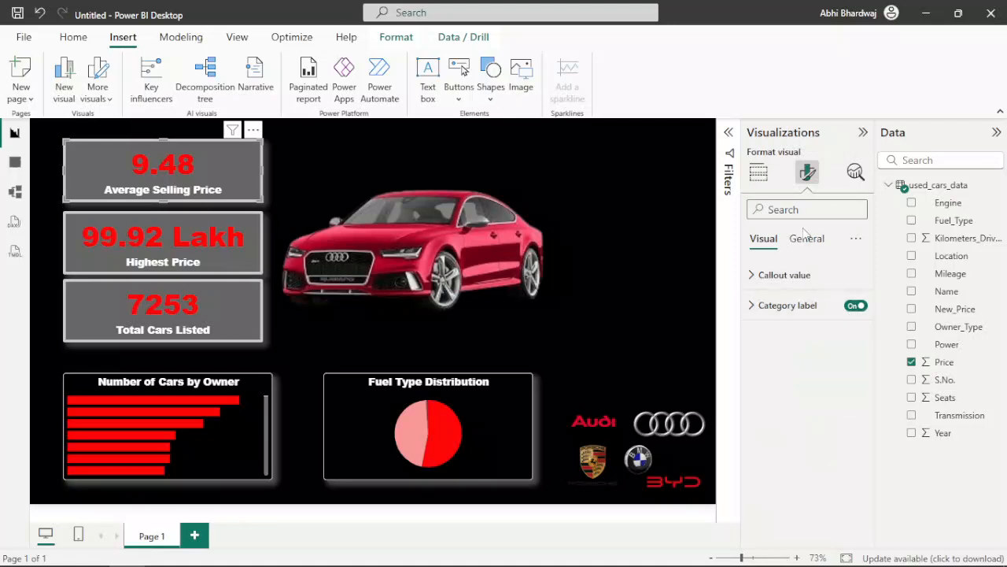
left_click(807, 241)
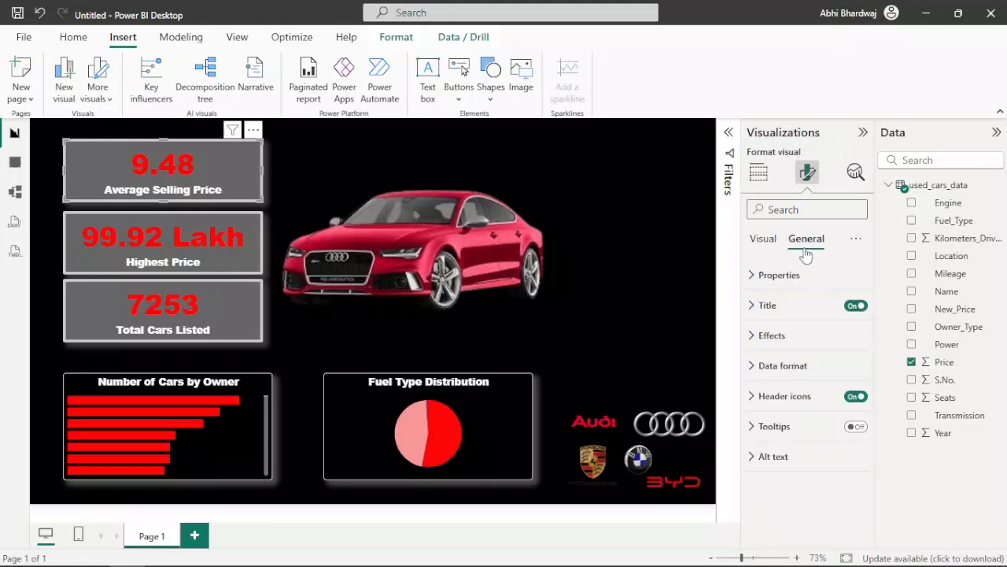
left_click(807, 335)
left_click_drag(806, 456, 851, 459)
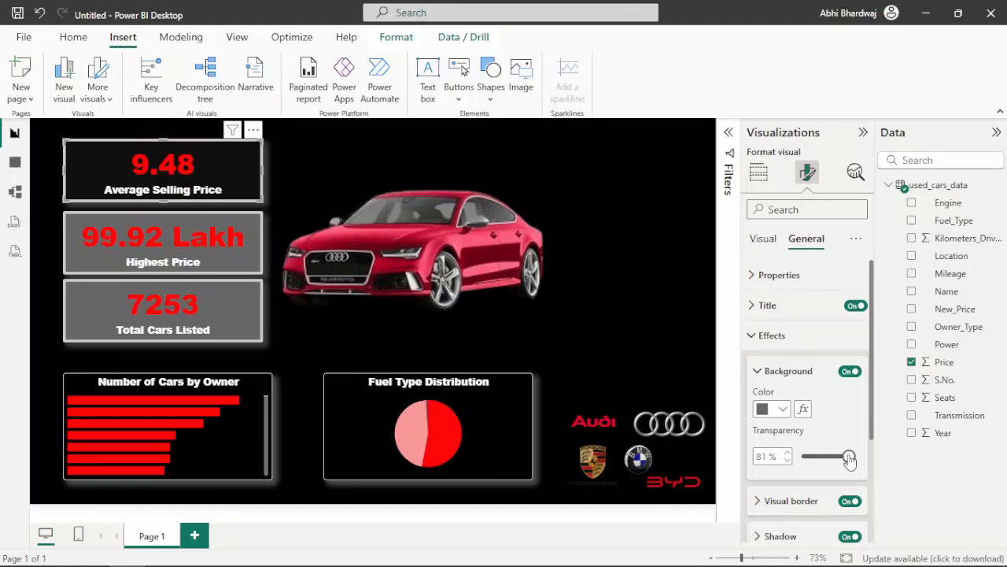
Step: Raise the background transparency of the Highest Price card, and set the Total Cars Listed card's background transparency to 73%
left_click(181, 252)
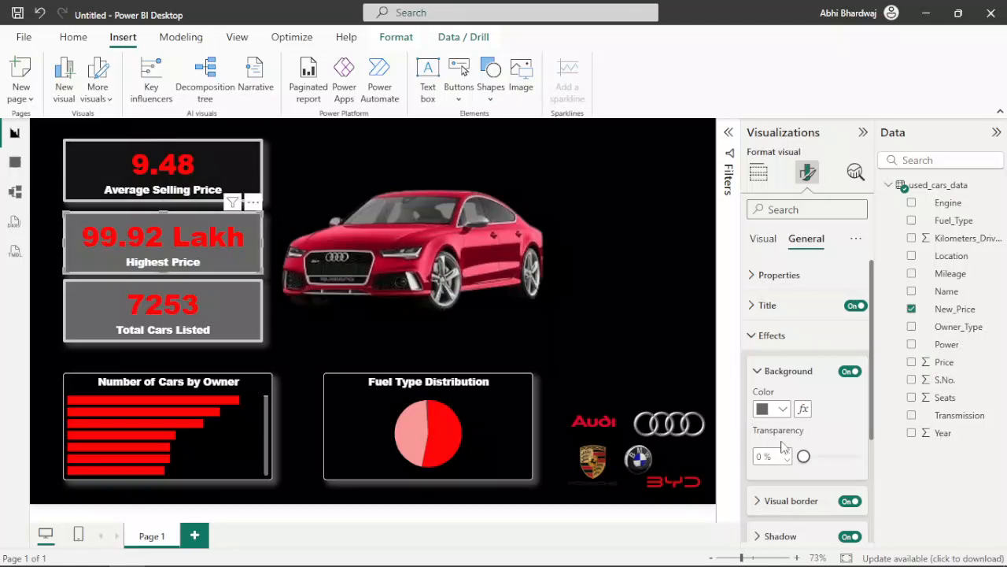
left_click_drag(806, 457, 844, 460)
left_click(163, 321)
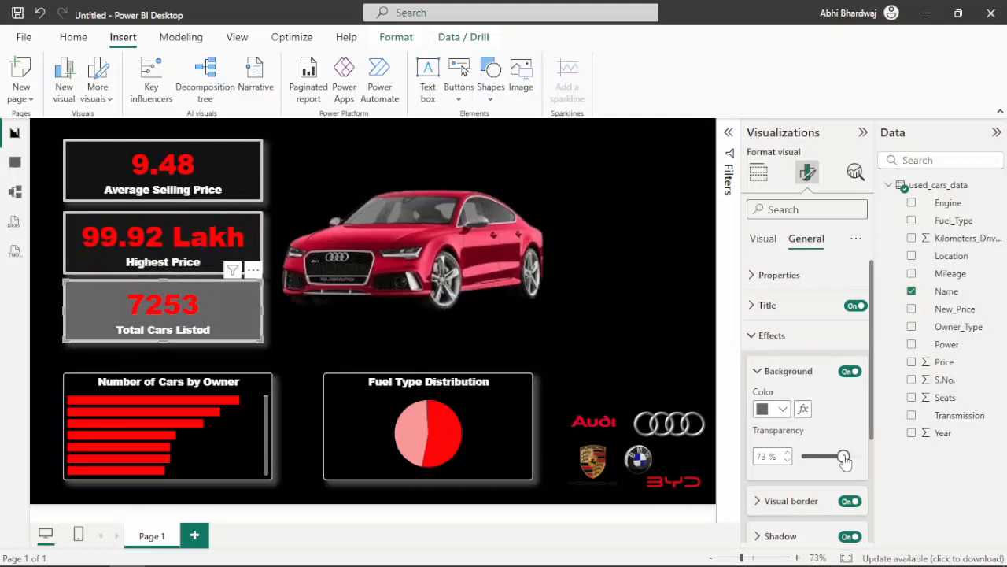
left_click(636, 253)
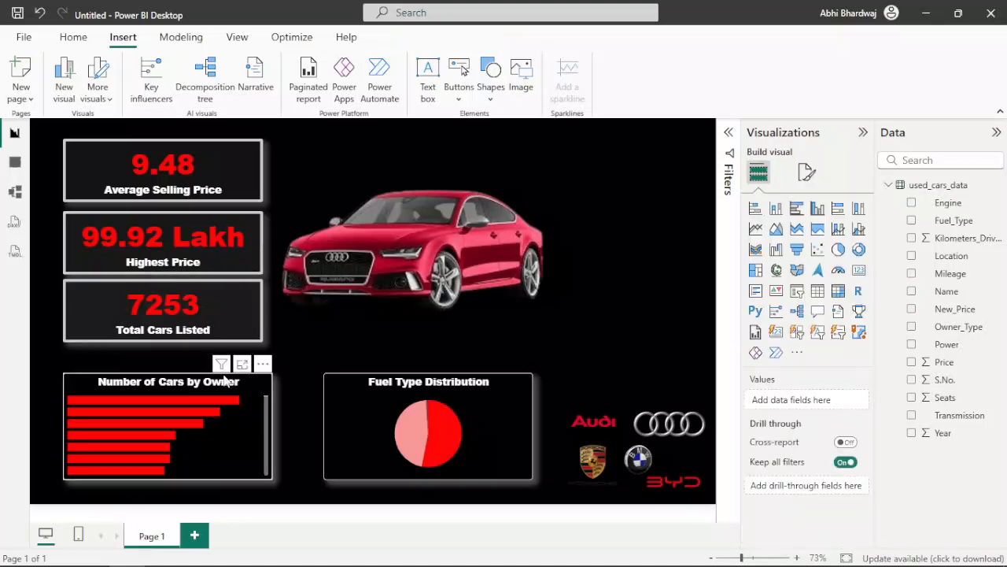
Step: Examine the visual border and shadow settings of the Number of Cars by Owner chart
left_click(237, 425)
left_click(807, 171)
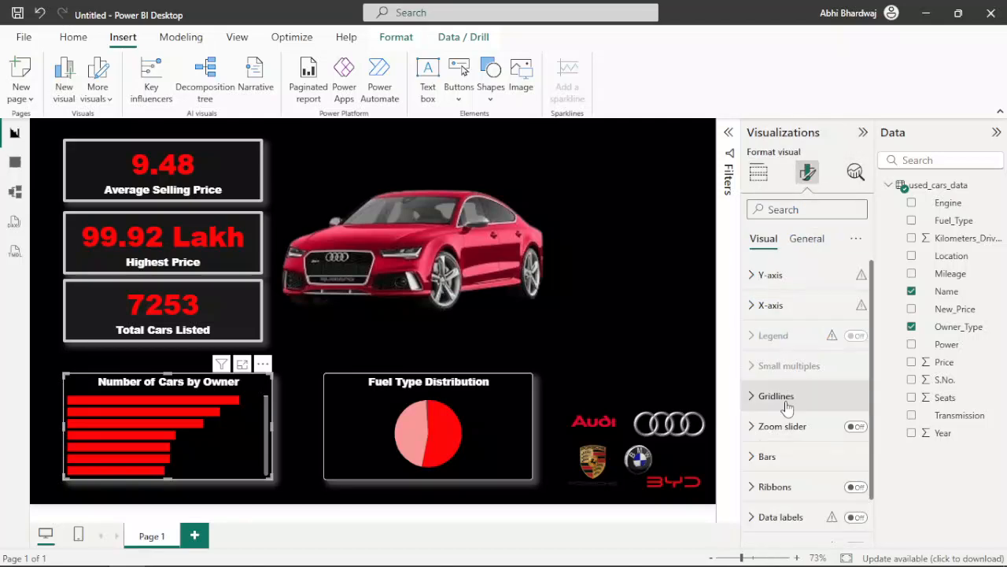
left_click(806, 240)
left_click(771, 336)
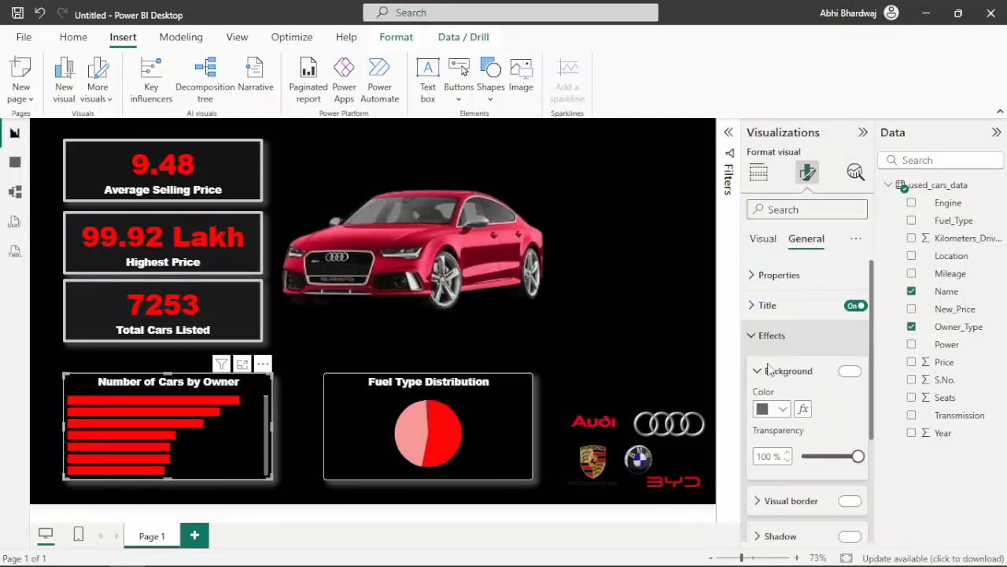
left_click(792, 499)
scroll(819, 449, "down", 3)
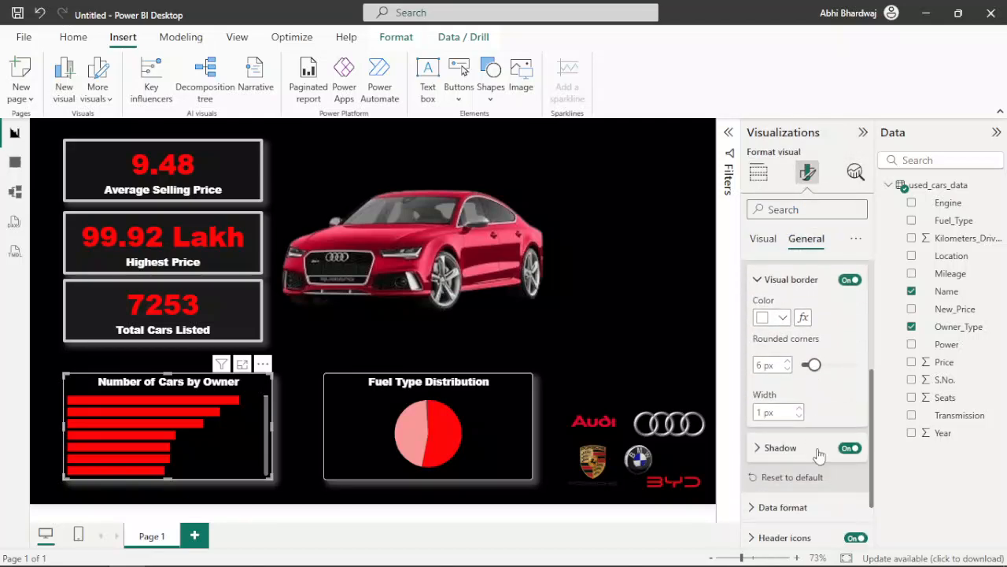
left_click(777, 448)
scroll(803, 437, "down", 2)
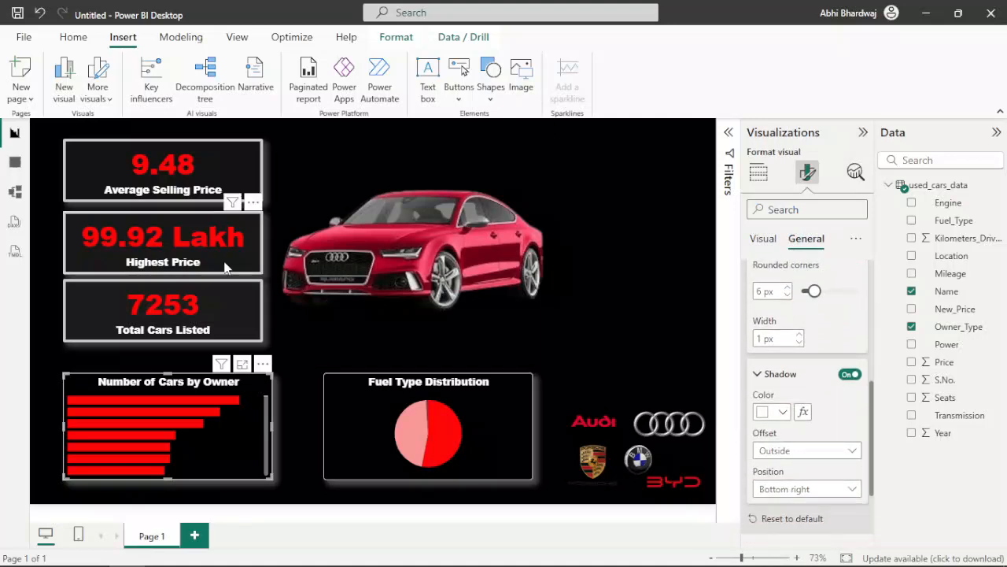
Step: Change the shadow color of the Total Cars Listed card to white
left_click(215, 307)
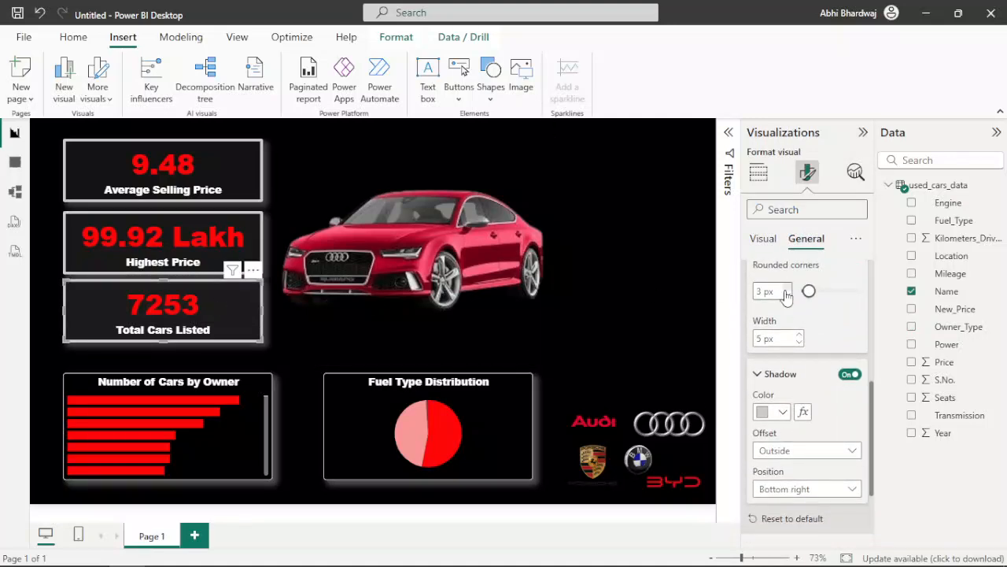
left_click(782, 407)
left_click(868, 354)
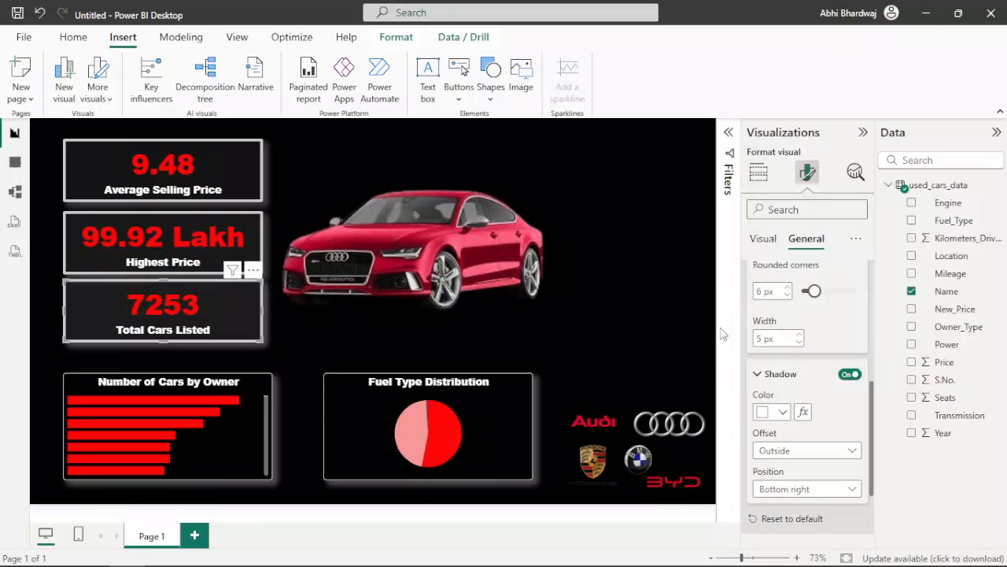
Step: Compare the border, shadow and background settings of the Highest Price card with those of the Number of Cars by Owner chart
left_click(200, 248)
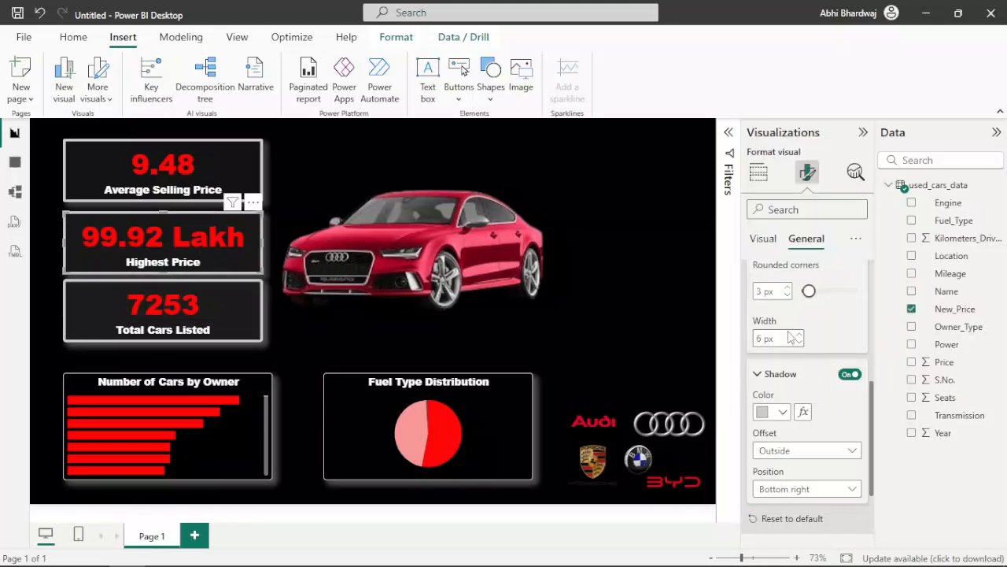
left_click(238, 382)
scroll(818, 358, "up", 3)
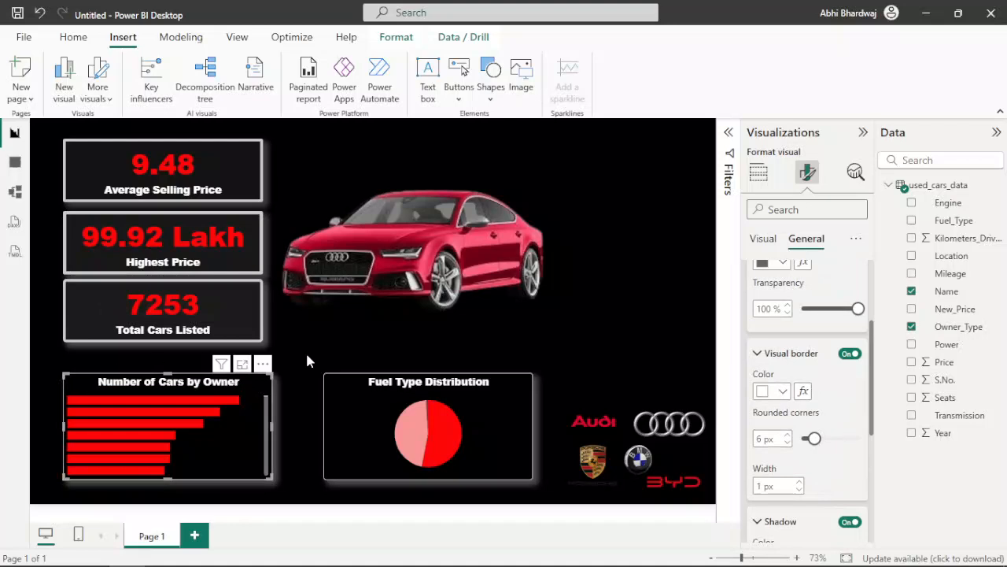
scroll(753, 405, "down", 2)
scroll(795, 403, "up", 4)
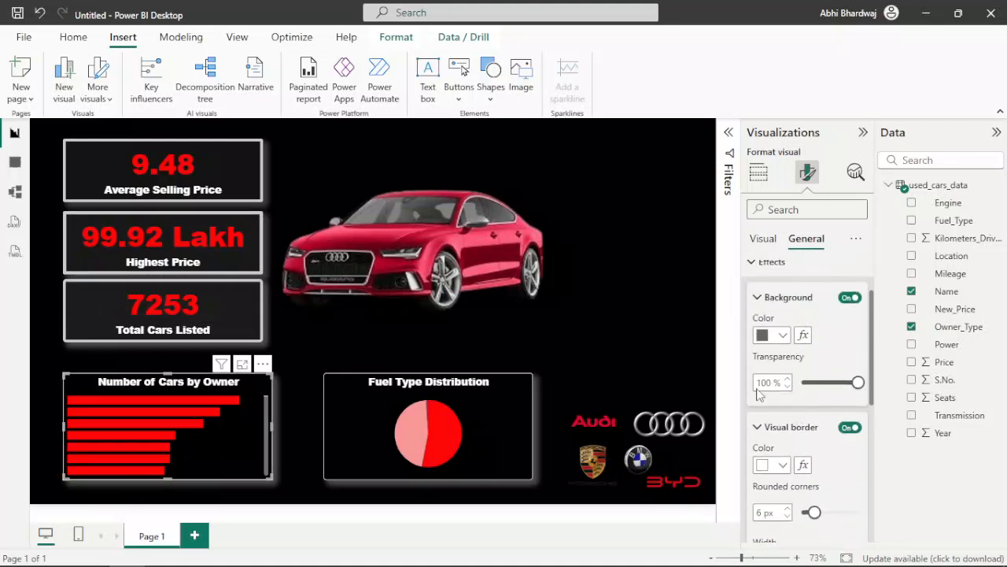
Step: Give the Total Cars Listed card a white border with 3 px rounded corners and a thinner width, like the owners chart
left_click(110, 331)
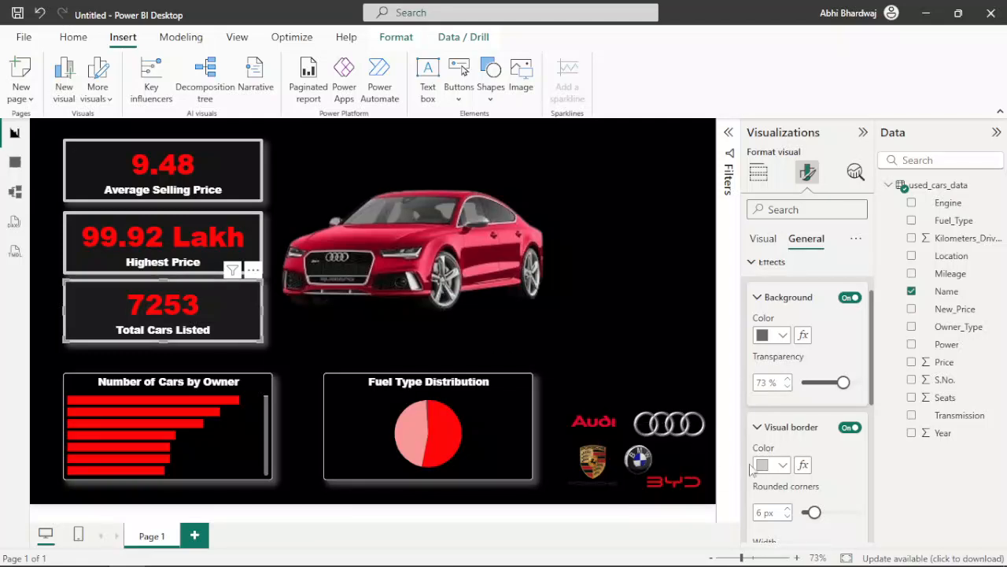
left_click(771, 464)
left_click(773, 402)
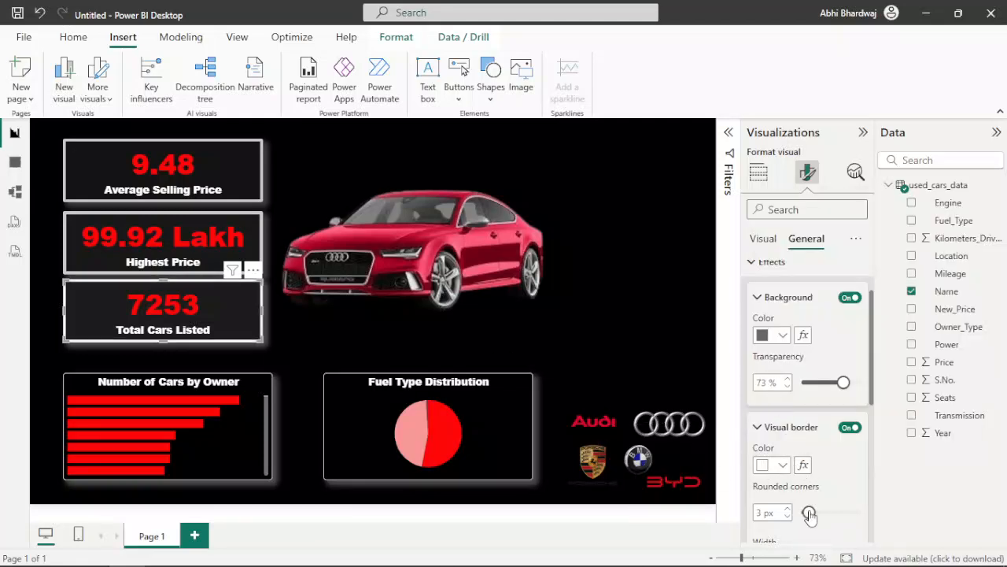
scroll(810, 514, "down", 2)
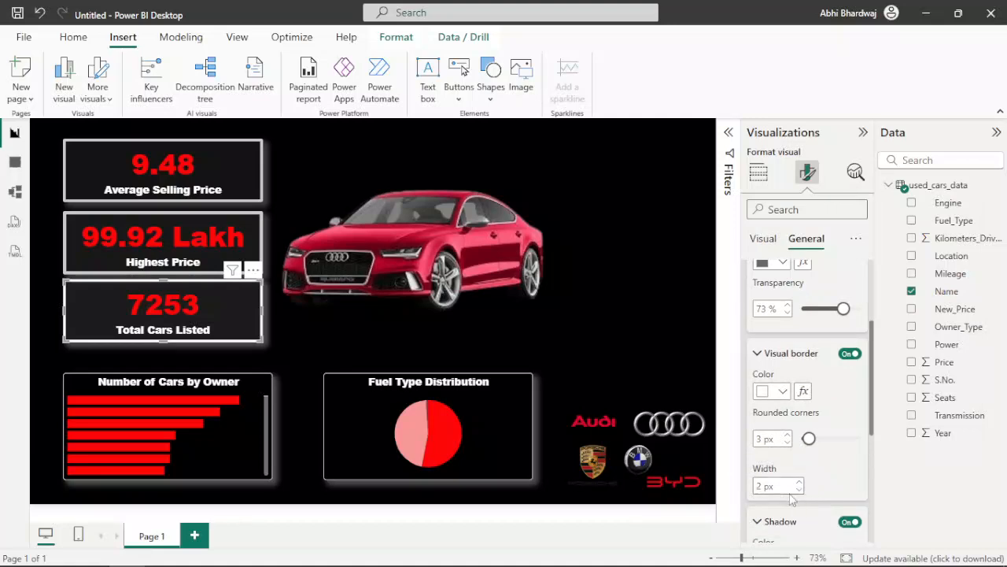
left_click(86, 387)
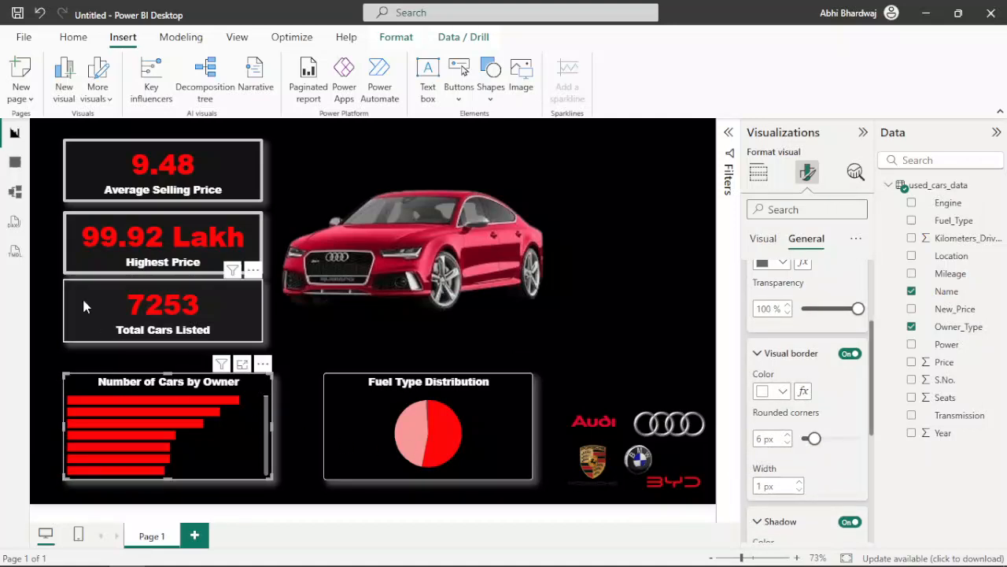
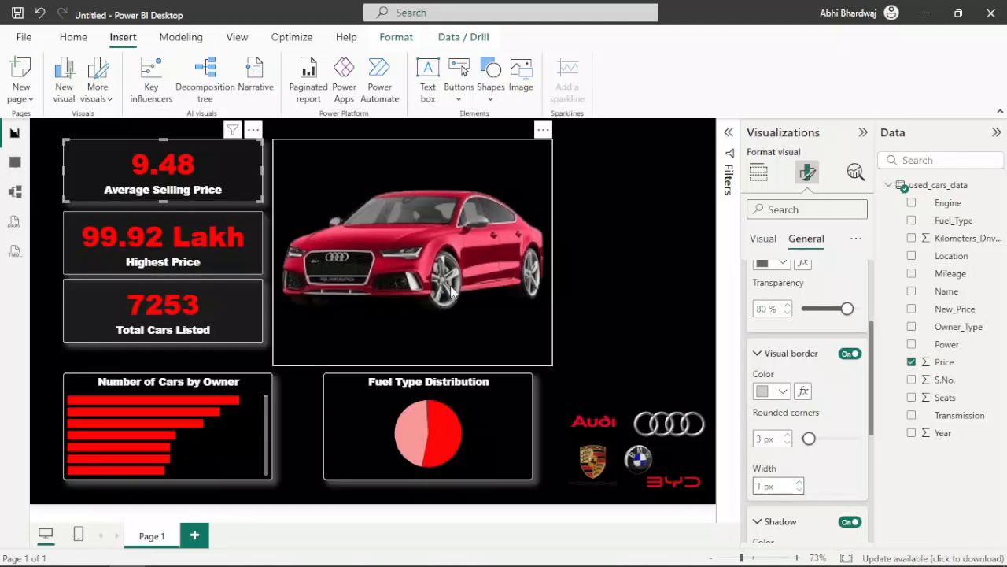
Step: Duplicate the Average Selling Price card, place the copy in the page's upper-right corner and shrink it slightly
left_click(579, 254)
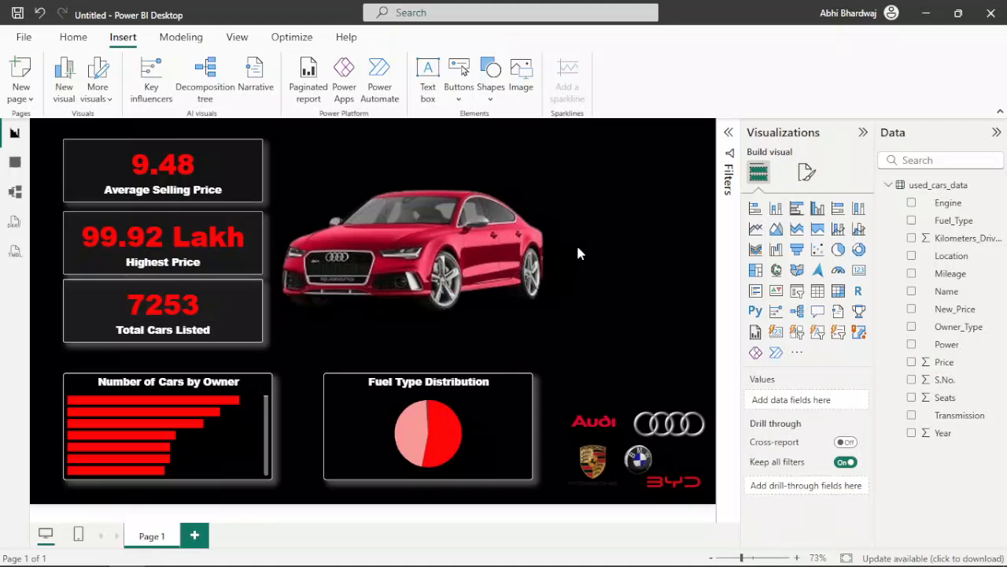
left_click(216, 189)
key("ctrl+c")
key("ctrl+v")
left_click_drag(198, 185, 678, 180)
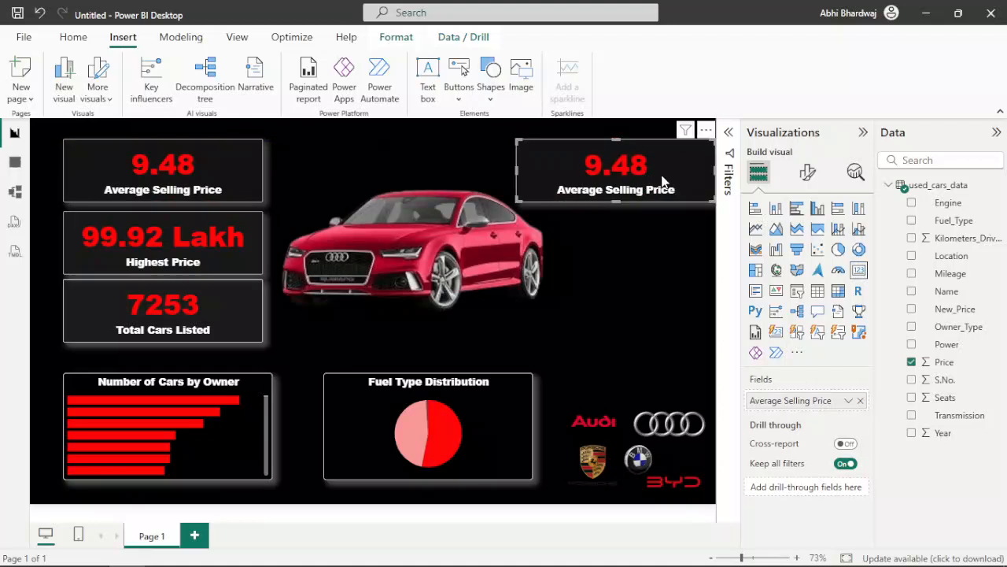
left_click_drag(711, 201, 696, 194)
Step: Convert the copied card into a slicer and replace its Price field with Fuel_Type
left_click(797, 291)
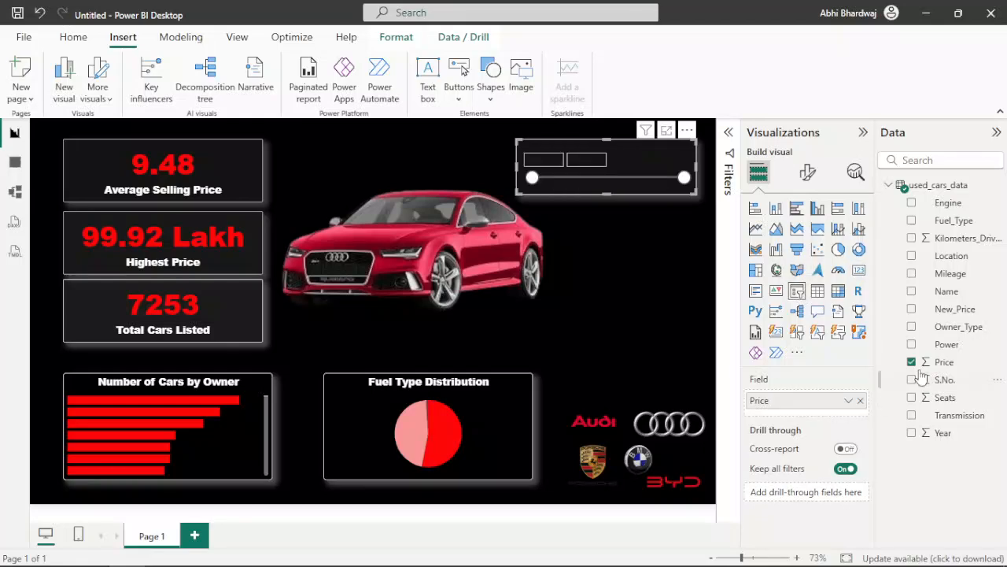
left_click(861, 401)
left_click_drag(956, 222, 791, 401)
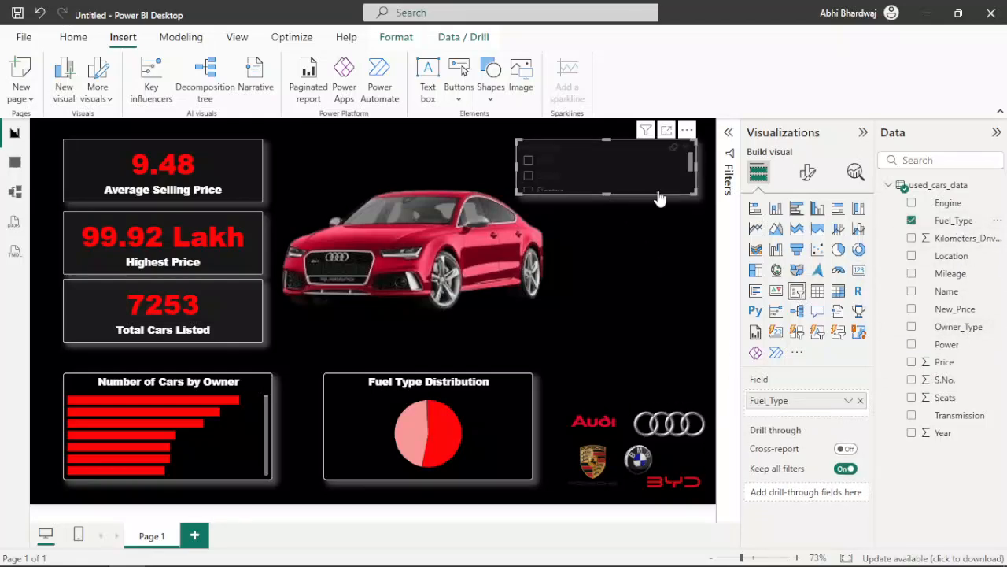
Step: Turn off the Fuel_Type slicer's header and set the slicer style to Dropdown
left_click(808, 172)
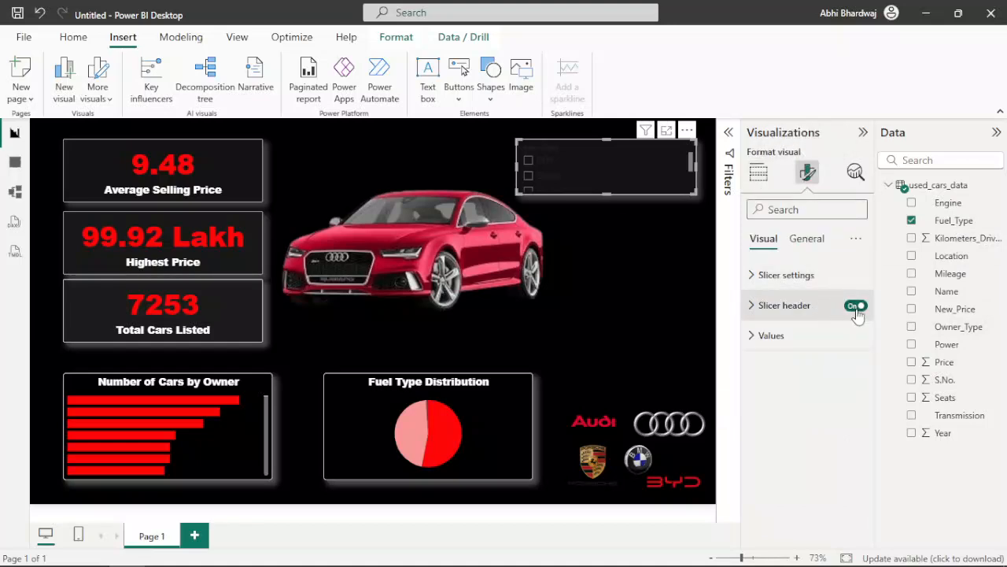
left_click(787, 275)
left_click(786, 349)
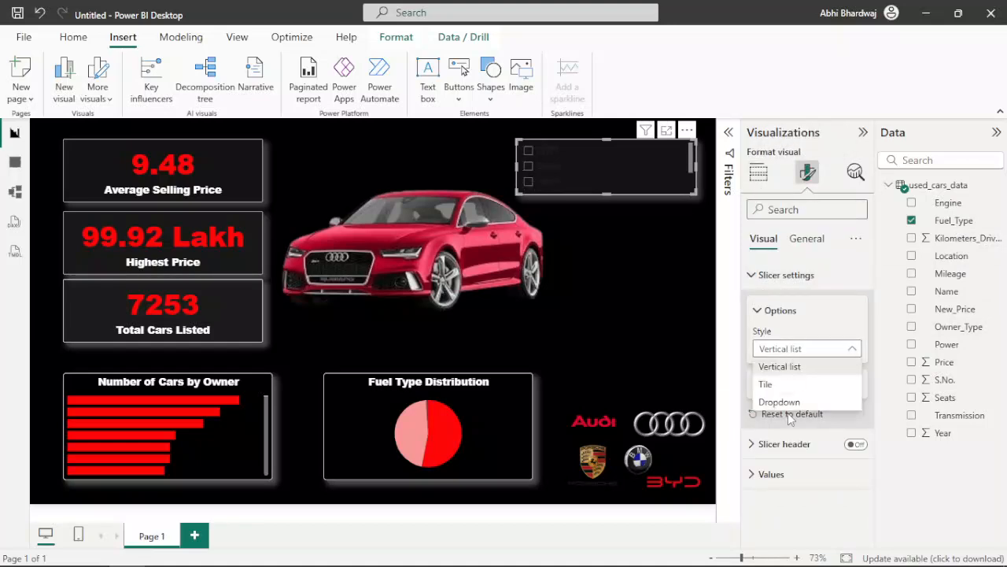
left_click(783, 401)
Step: Turn off the slicer's title and set its background color to white
left_click(806, 238)
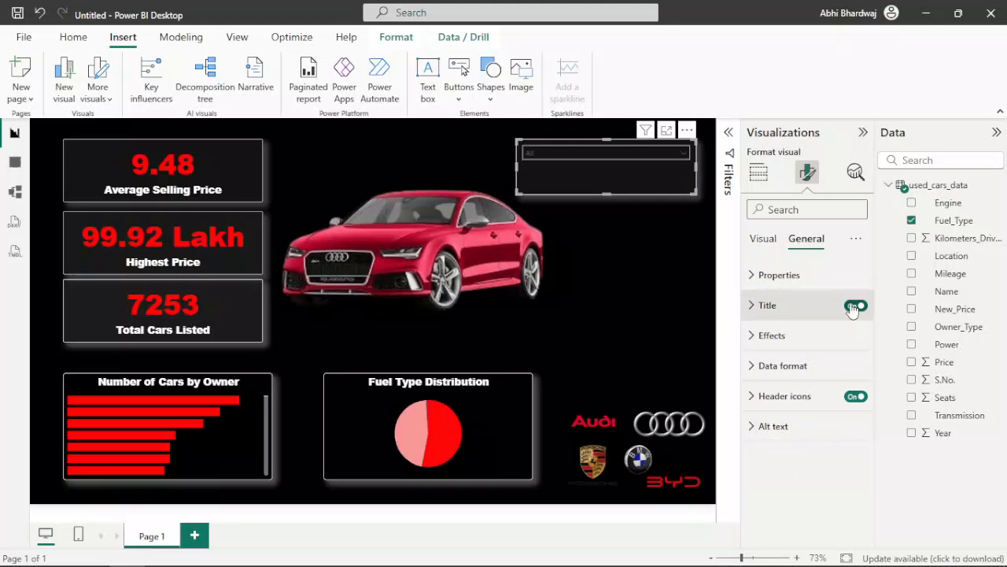
left_click(853, 307)
left_click(773, 335)
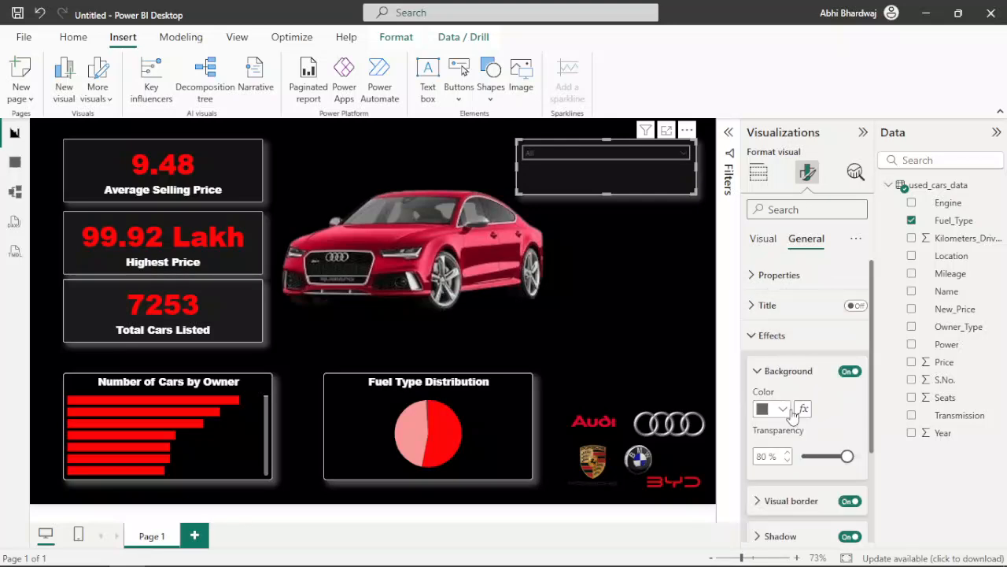
left_click(782, 408)
left_click(772, 347)
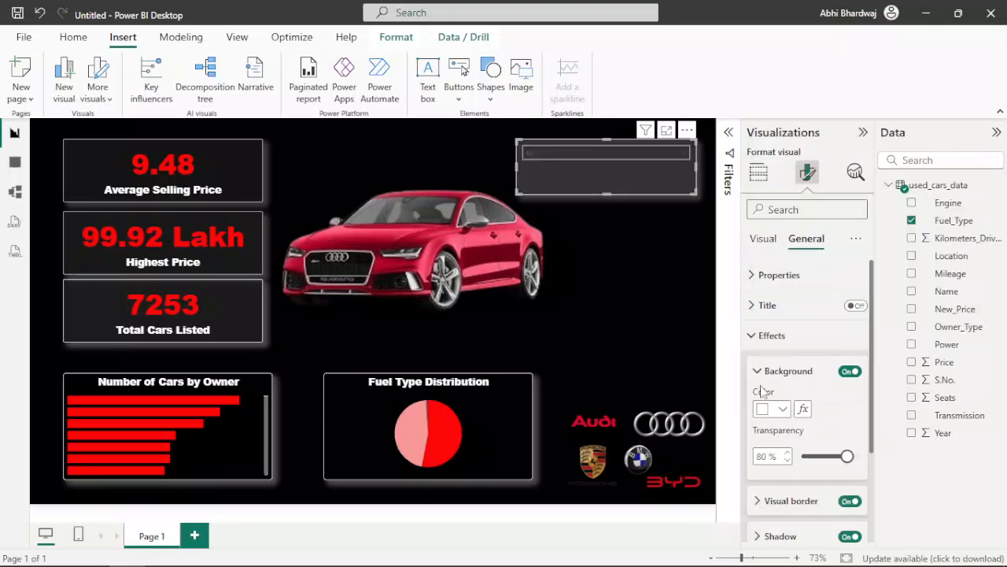
Step: Change the slicer's visual border color and shadow color to white
left_click(791, 501)
scroll(787, 488, "down", 1)
left_click(776, 465)
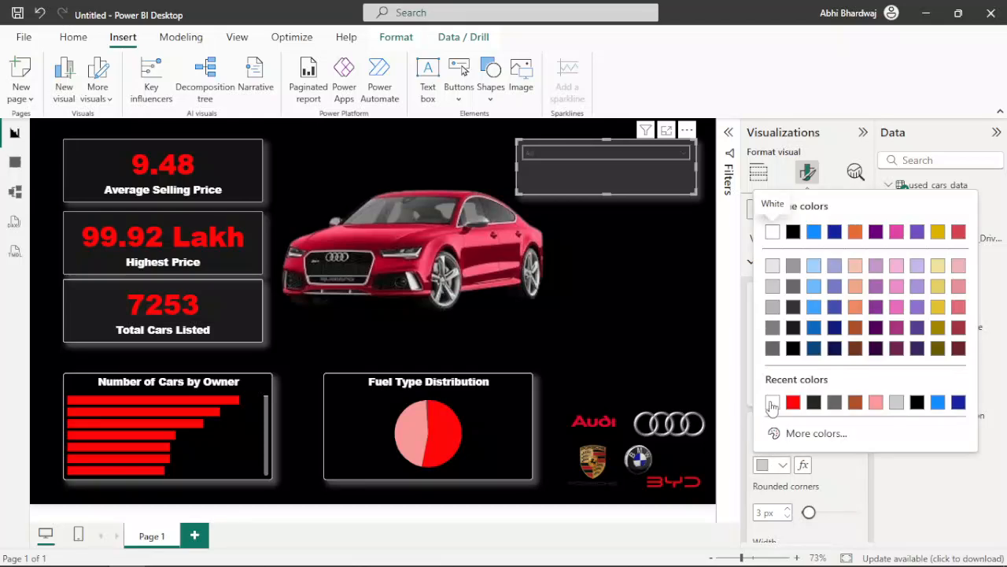
left_click(773, 405)
scroll(796, 413, "down", 3)
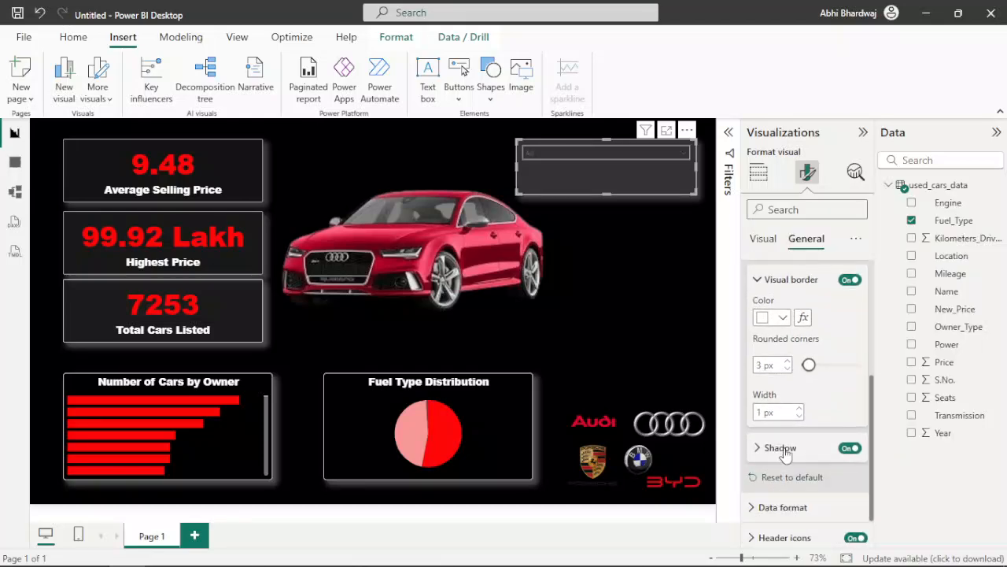
left_click(782, 448)
left_click(769, 486)
left_click(772, 423)
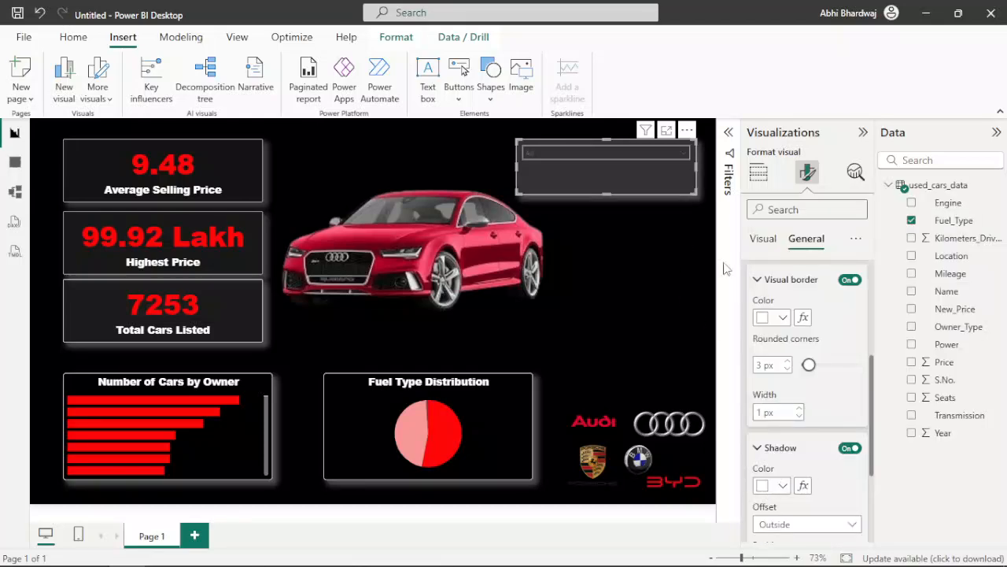
Step: Set the font color of the slicer's values to white
left_click(760, 240)
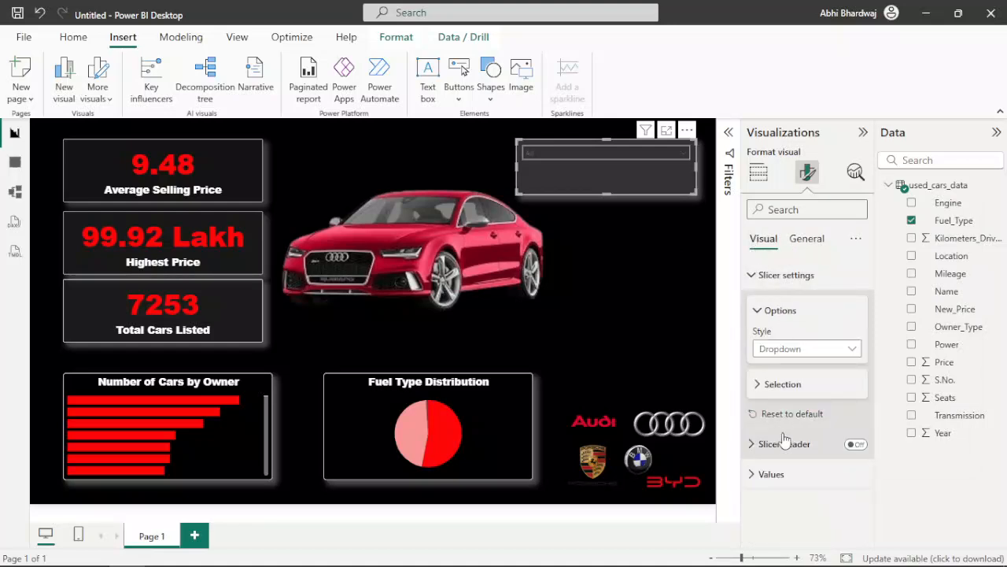
left_click(788, 475)
left_click(769, 465)
left_click(772, 400)
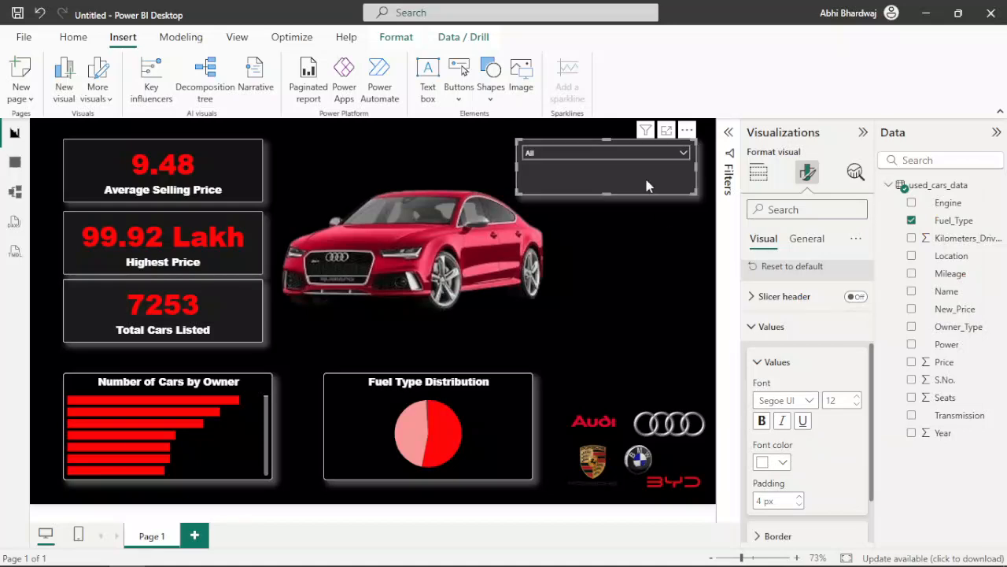
Step: Set the background color of the slicer's values to red and check its dropdown list
left_click(650, 155)
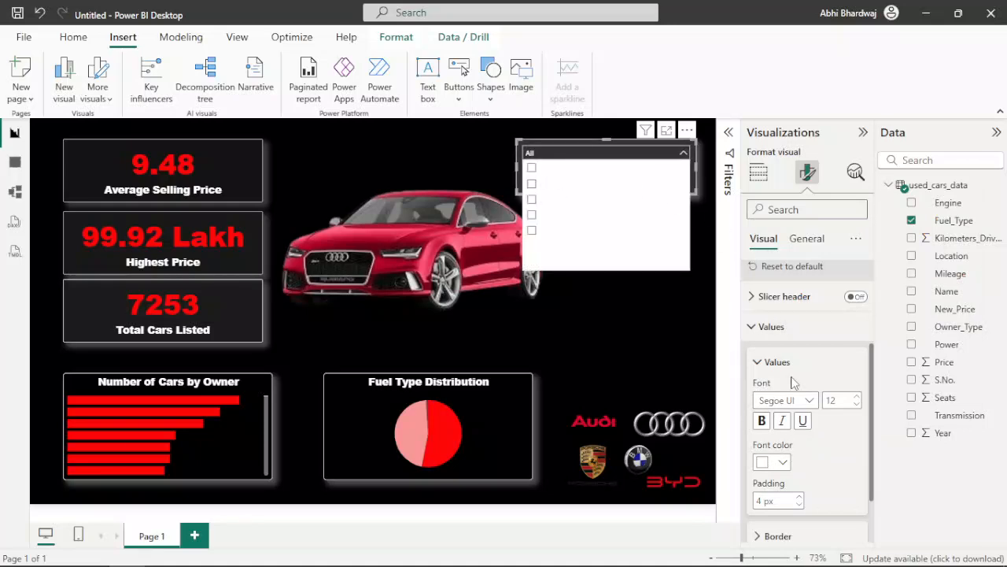
scroll(797, 473, "down", 2)
left_click(784, 496)
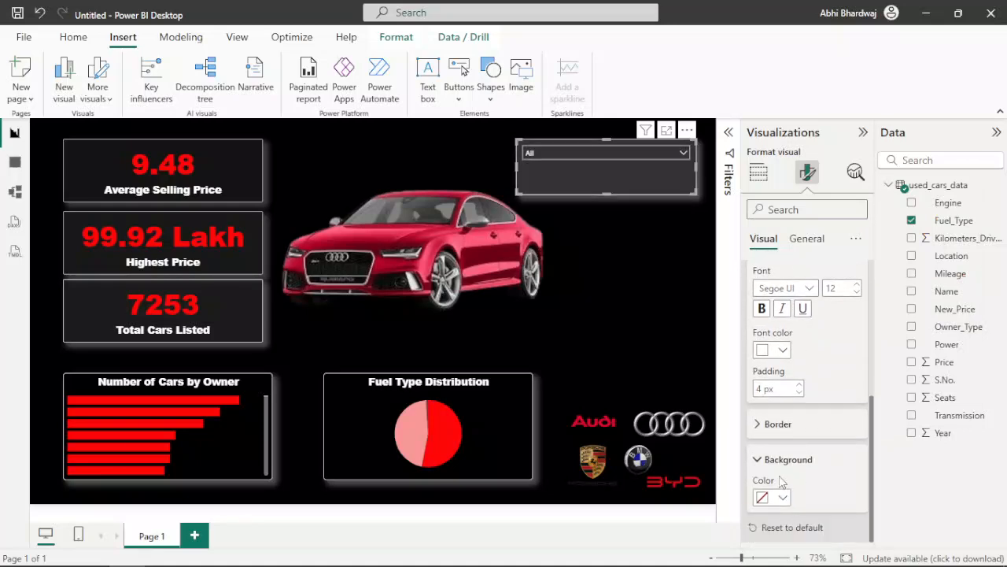
left_click(779, 498)
left_click(795, 434)
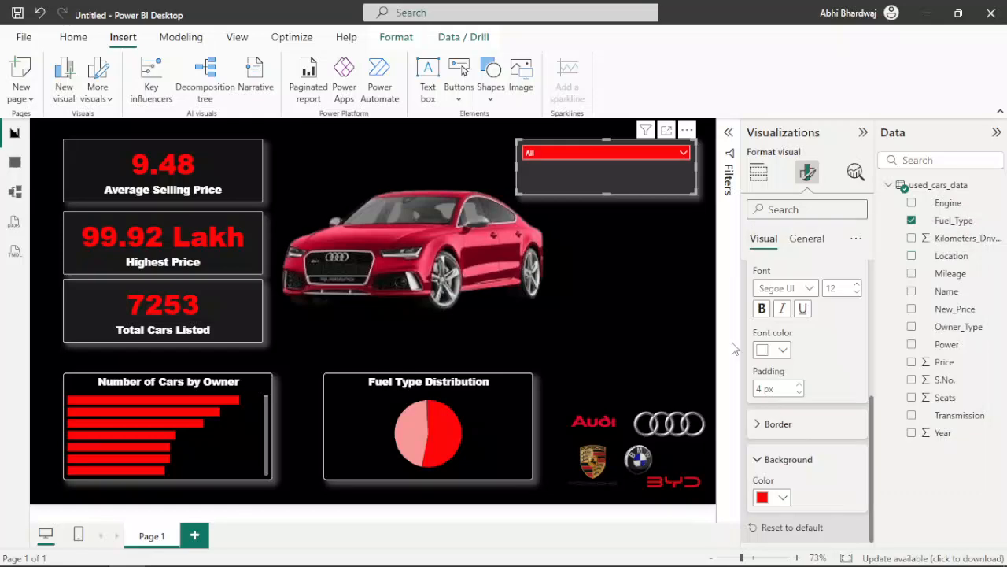
left_click(620, 154)
left_click(609, 290)
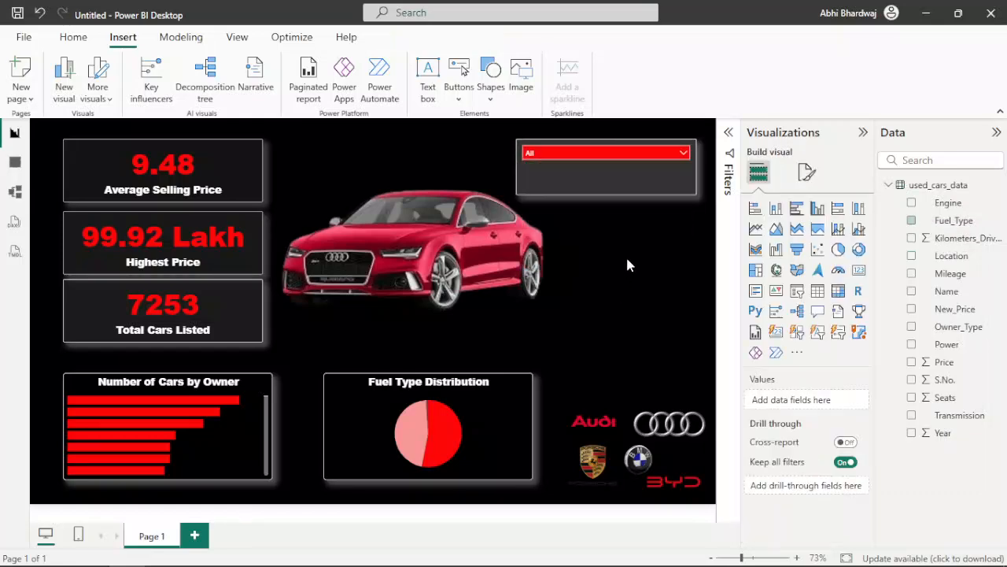
Step: Reduce the slicer's height to fit its dropdown and move it closer to the page's upper-right corner
left_click_drag(609, 194, 604, 168)
left_click(619, 207)
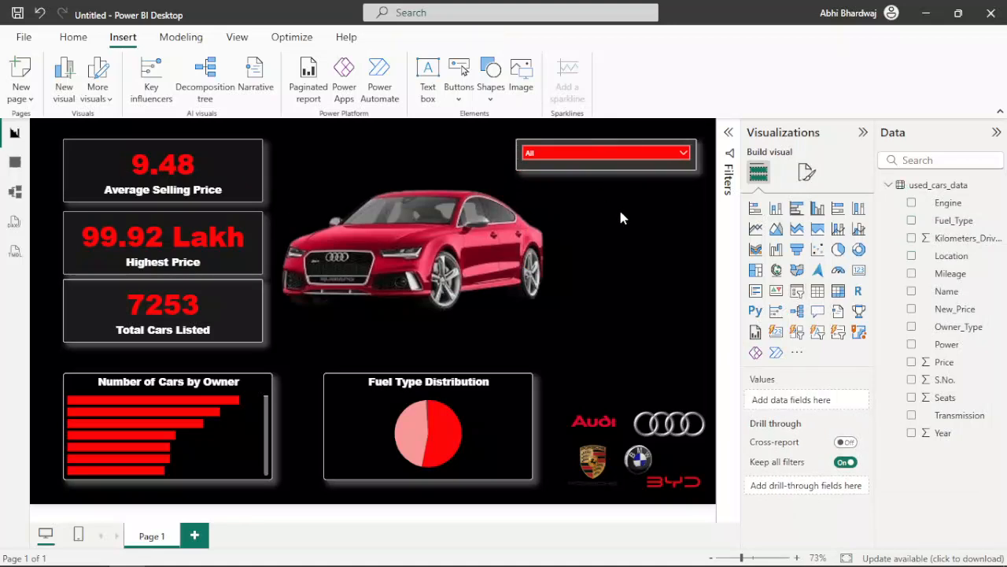
left_click_drag(598, 149, 621, 144)
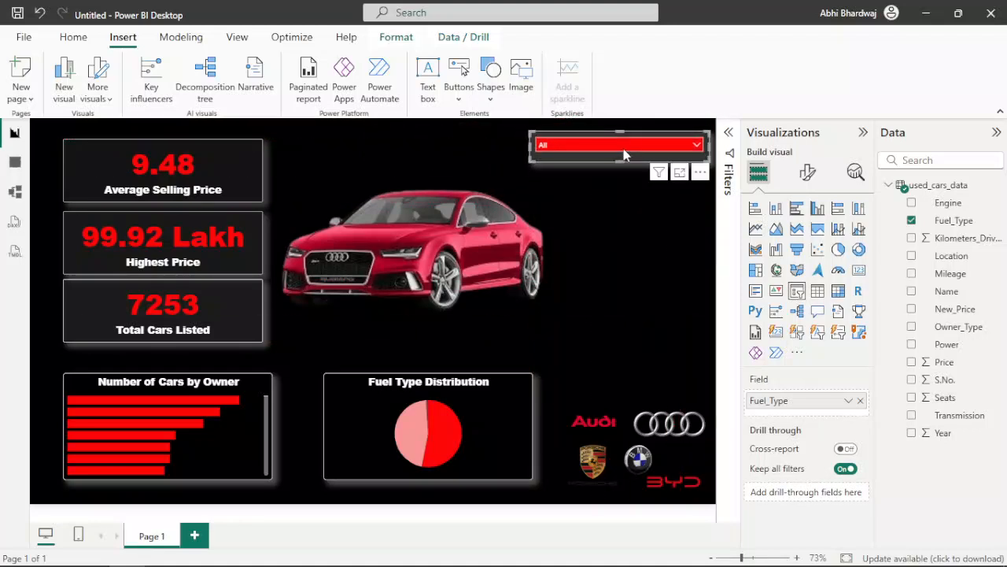
left_click(624, 150)
left_click(620, 260)
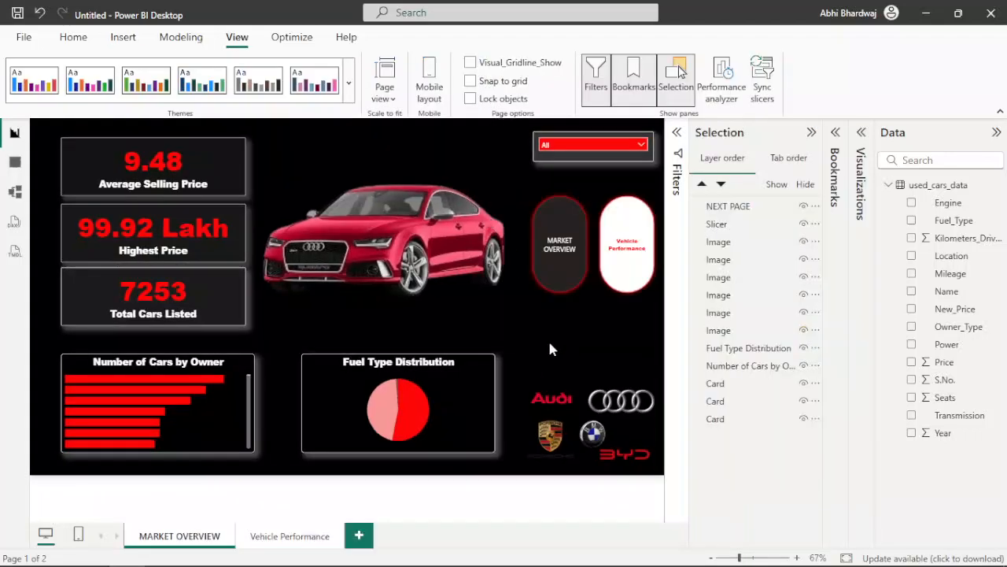
Step: Collapse the Selection pane and test navigation between the MARKET OVERVIEW and Vehicle Performance pages, finishing on Vehicle Performance
left_click(812, 133)
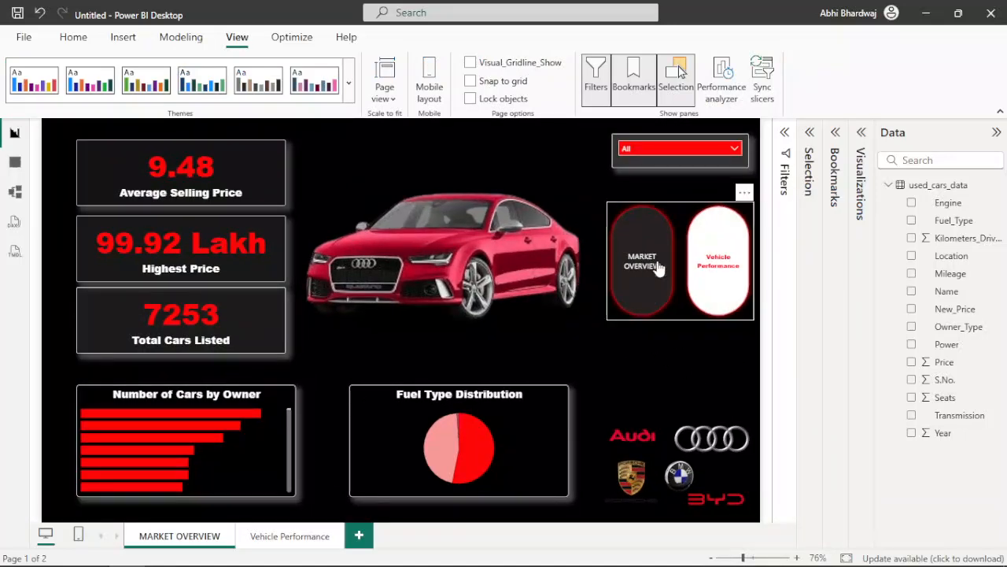
left_click(724, 270, "ctrl")
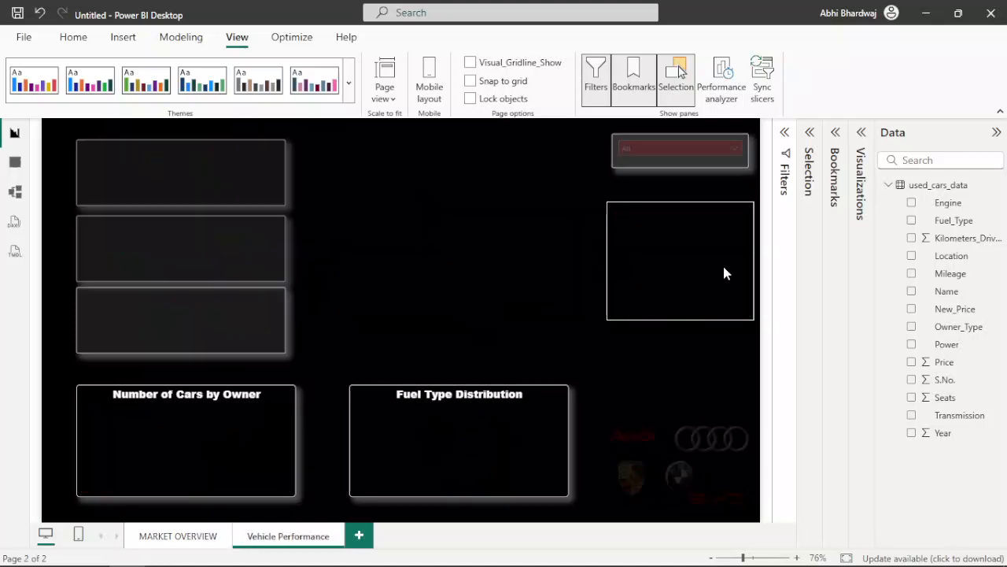
left_click(167, 535)
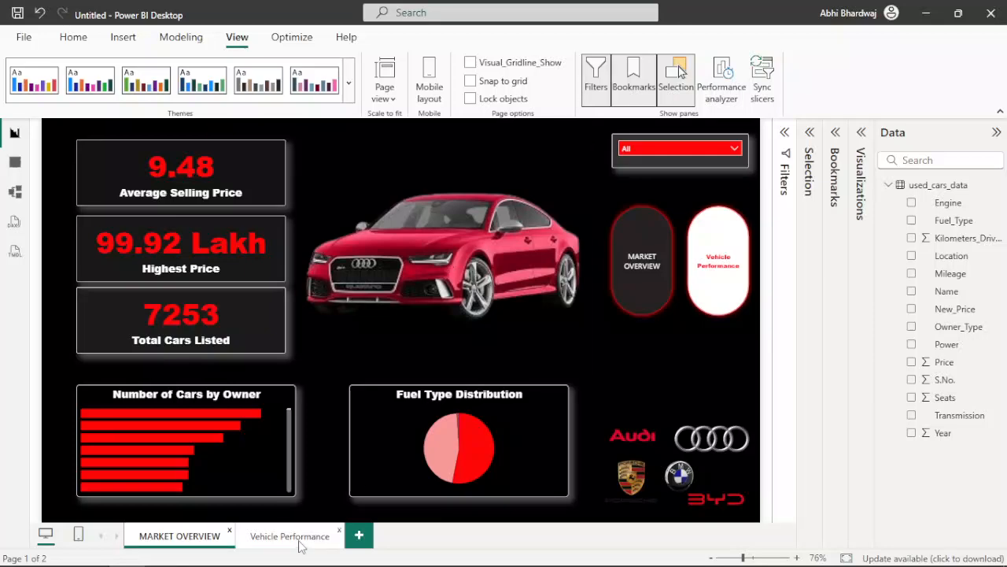
left_click(290, 536)
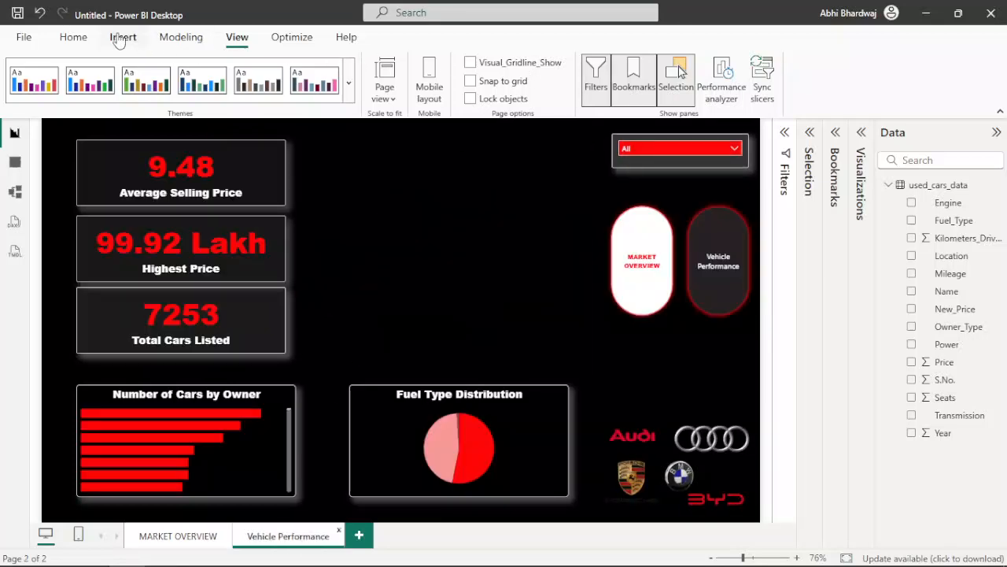
Step: Try the blue Porsche 911 GT2 picture from Downloads on the Vehicle Performance page, and remove it
left_click(120, 38)
left_click(512, 79)
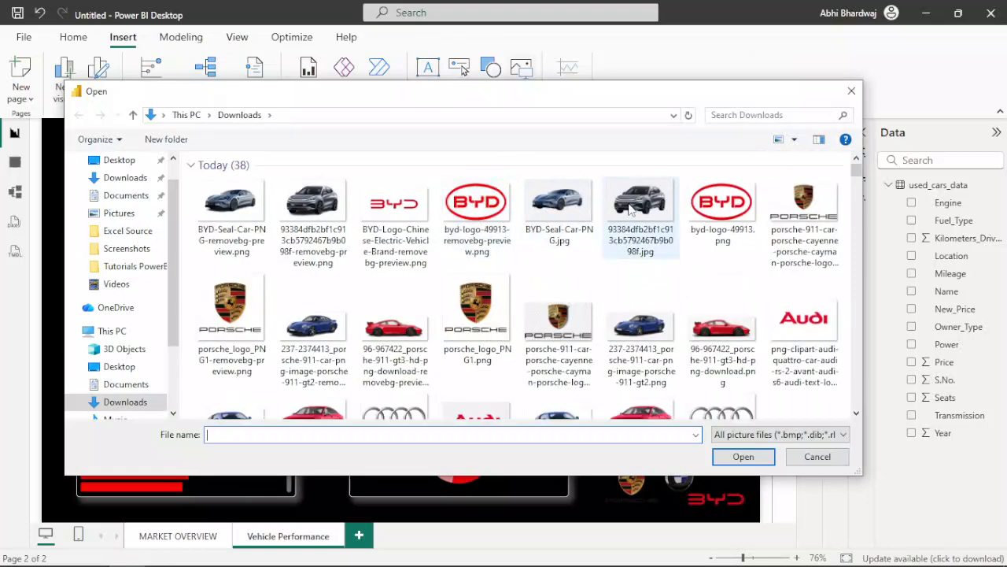
double_click(639, 325)
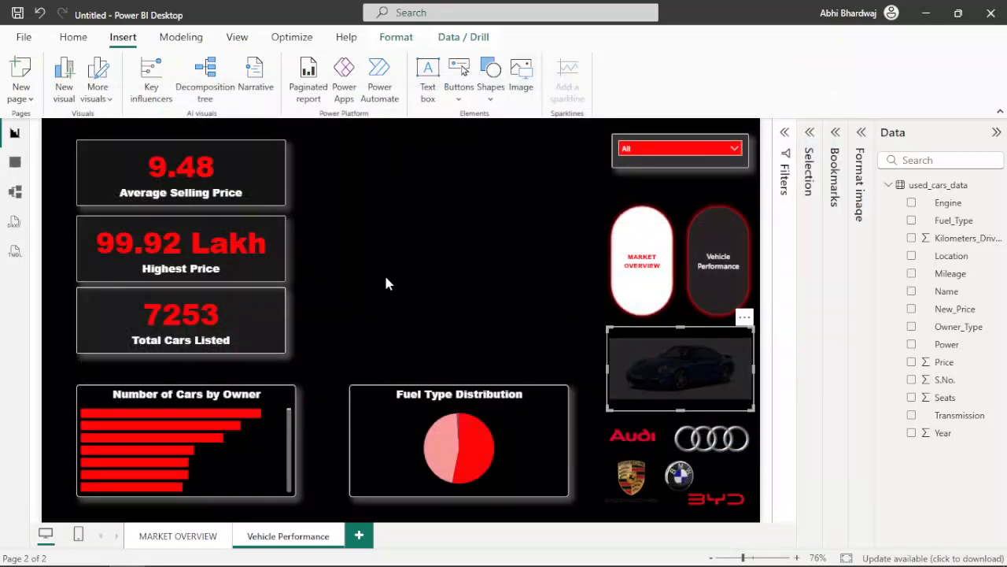
left_click(744, 317)
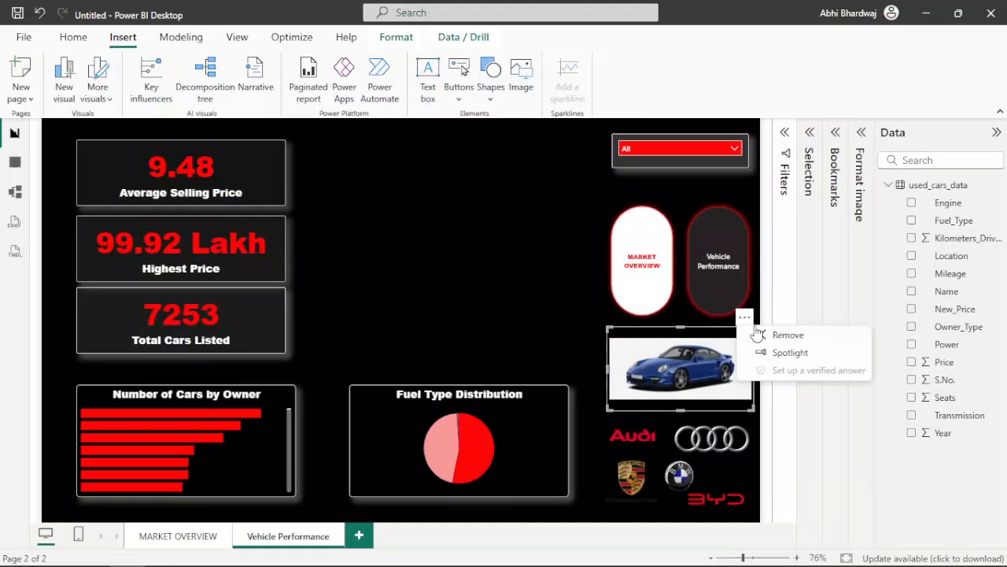
left_click(775, 333)
Step: Insert the white BMW picture bmw_PNG99543-removebg-preview.png from Downloads on the Vehicle Performance page
left_click(523, 72)
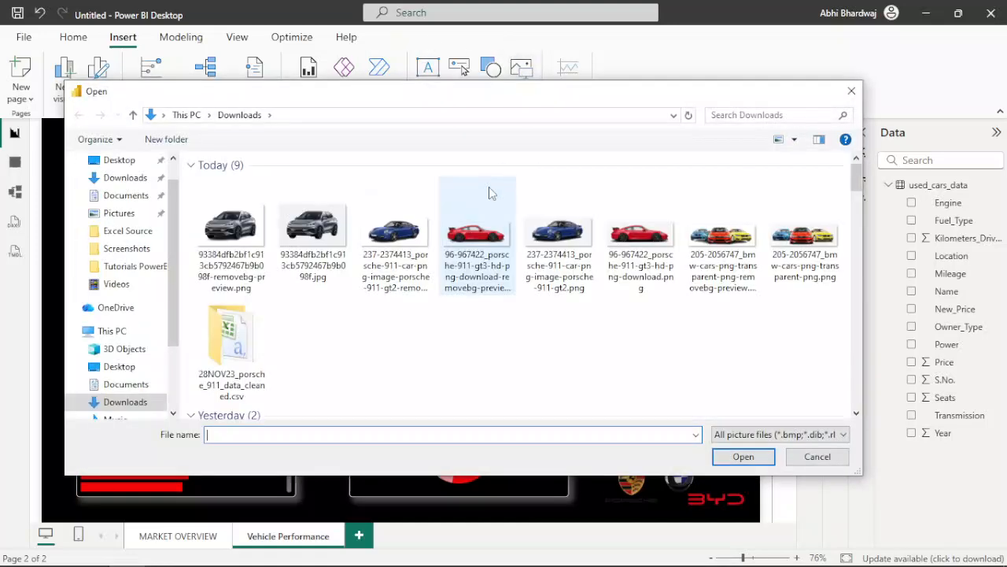
left_click(232, 211)
scroll(378, 303, "down", 3)
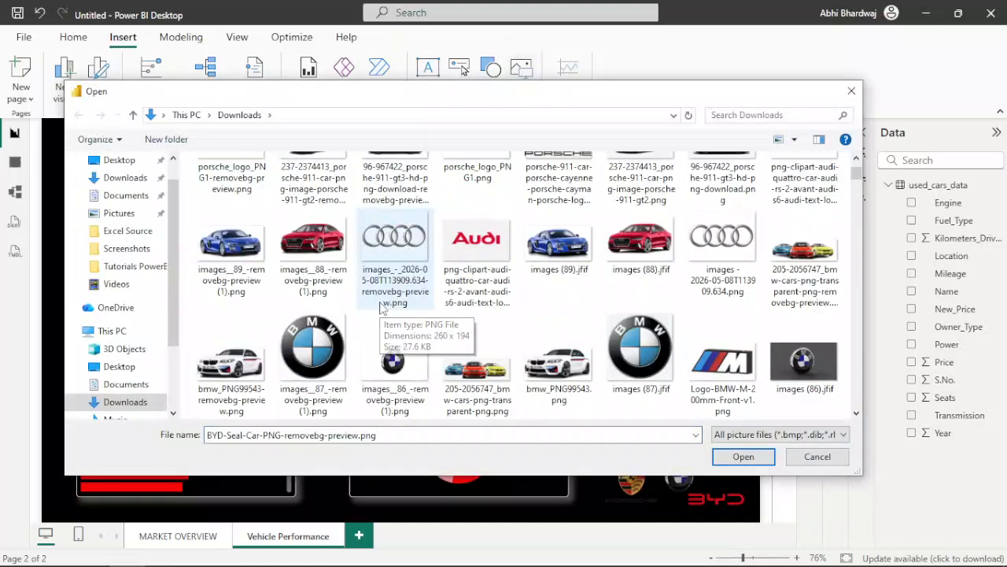
double_click(242, 365)
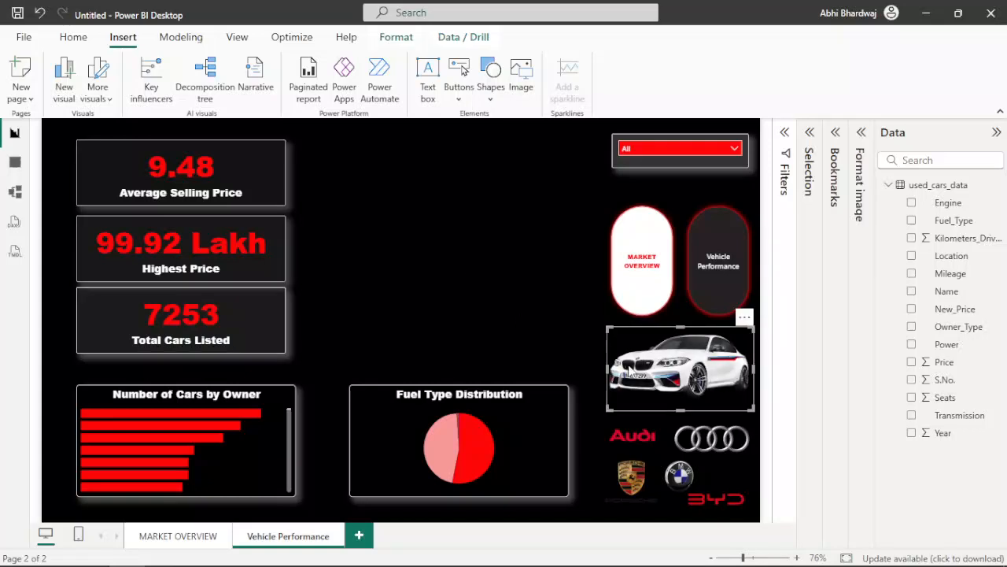
Step: Enlarge the BMW picture and position it between the summary cards and the page navigation buttons, above the pie chart
left_click_drag(611, 330, 296, 229)
left_click_drag(637, 183, 584, 191)
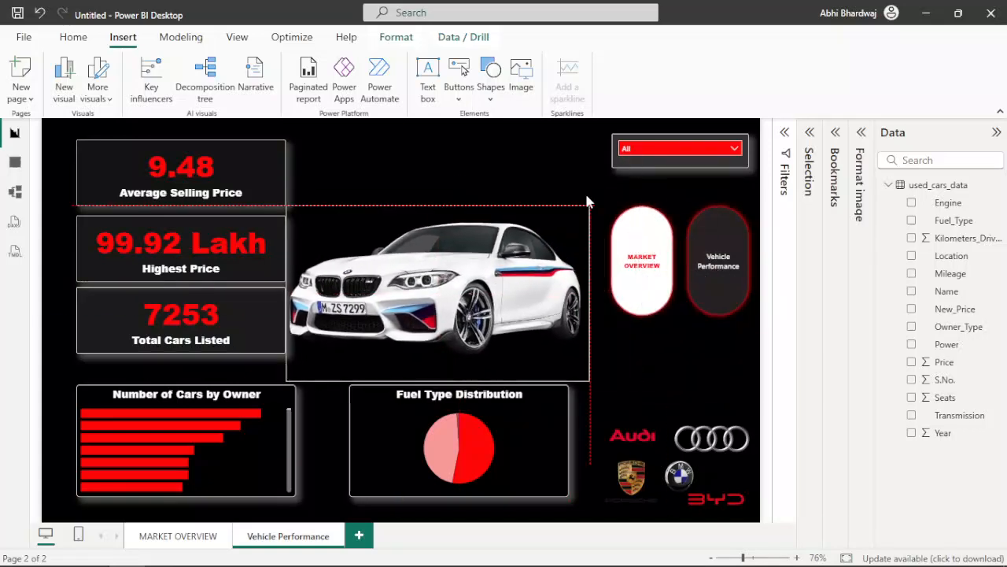
left_click_drag(436, 204, 447, 165)
left_click_drag(484, 305, 494, 280)
left_click(689, 375)
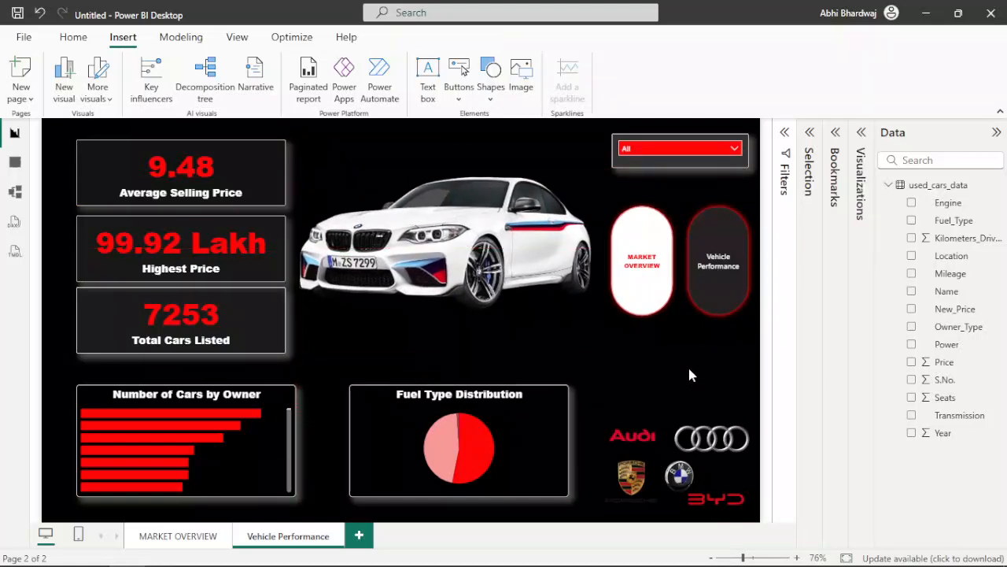
Step: Add a text box reading VROOM to the MARKET OVERVIEW page and turn off its background
left_click(193, 538)
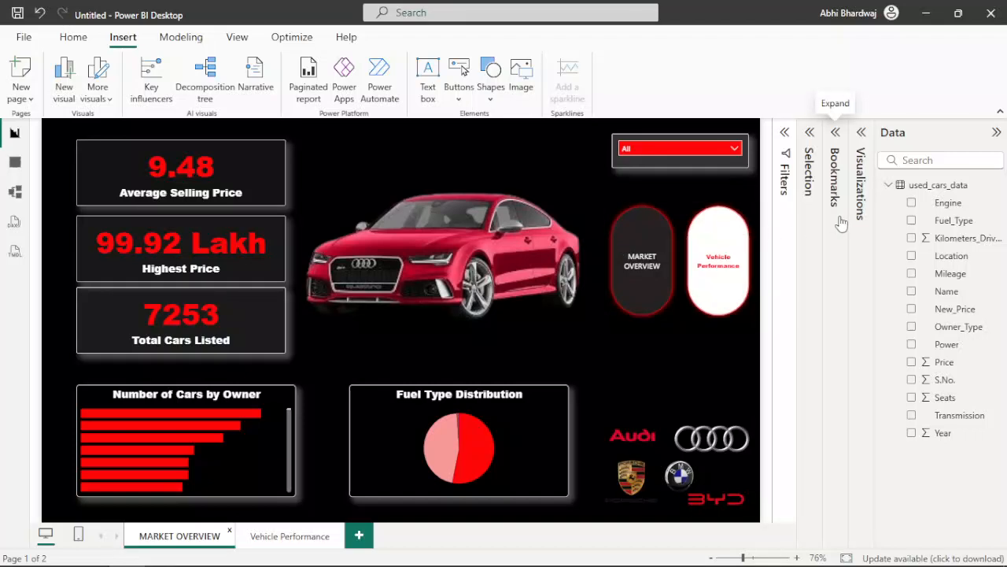
left_click(426, 87)
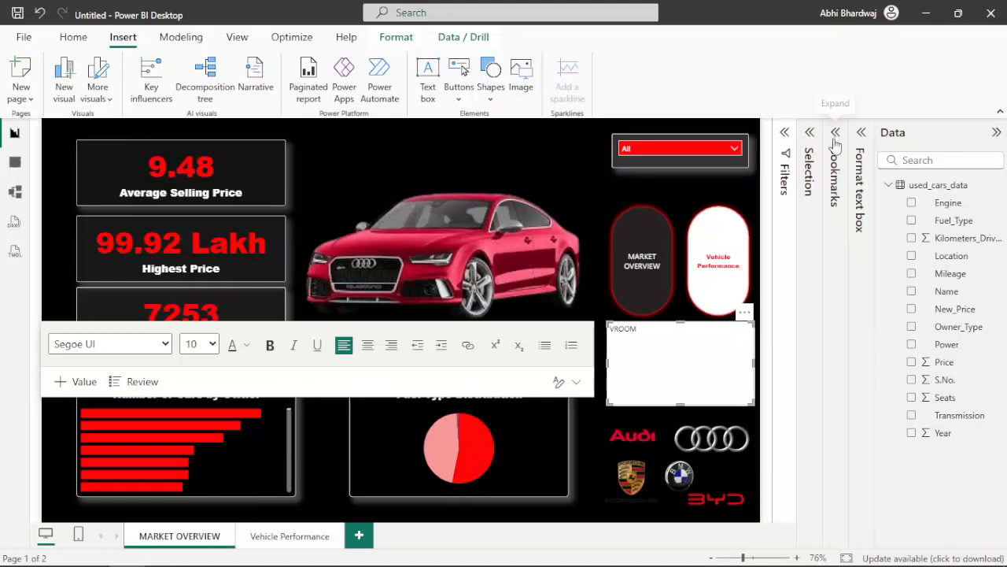
left_click(861, 133)
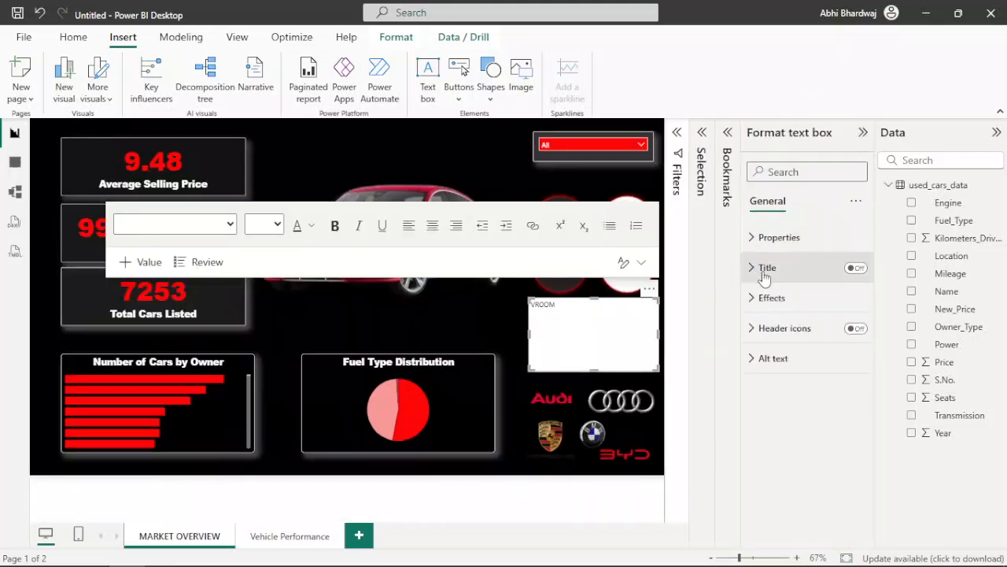
left_click(772, 296)
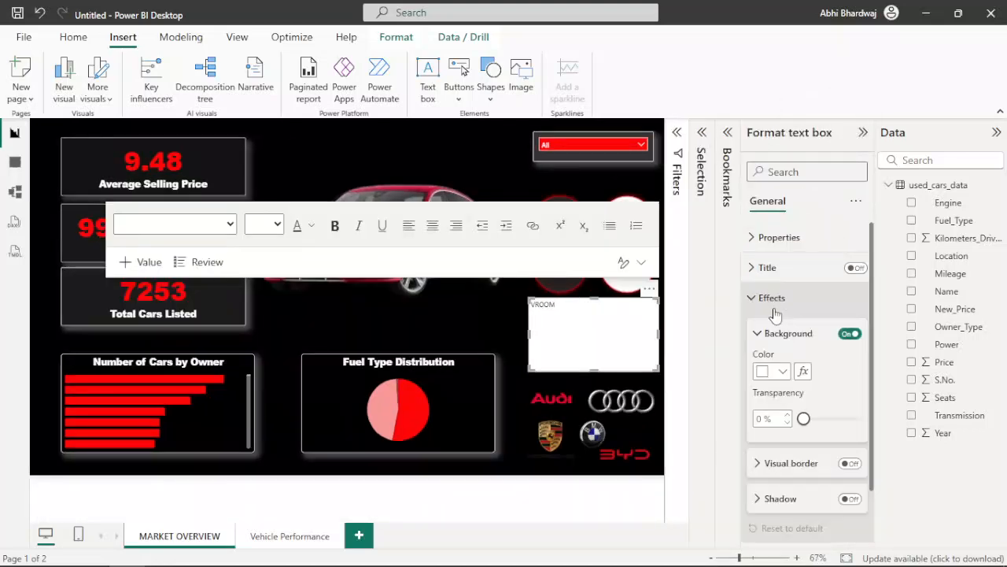
left_click(850, 335)
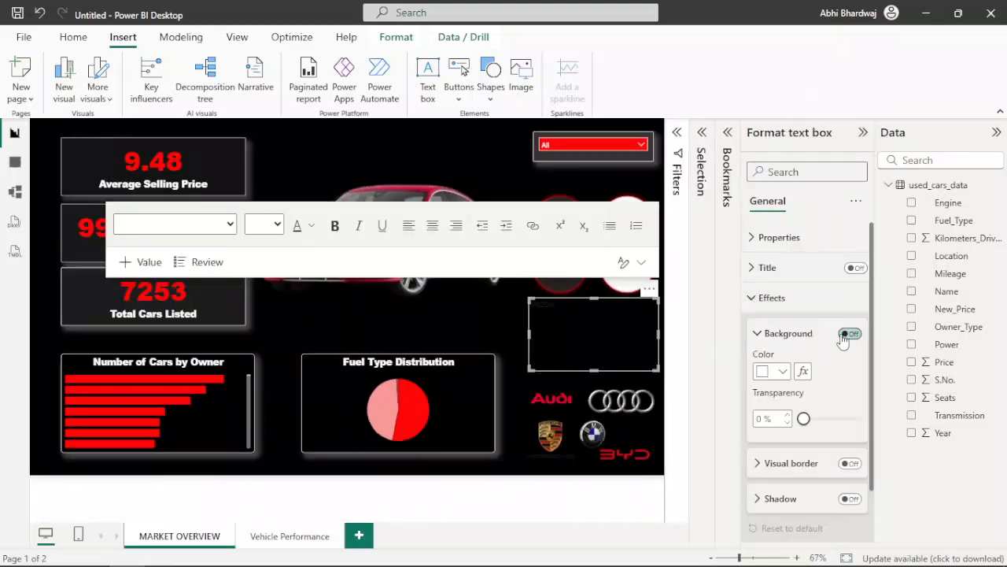
left_click(784, 269)
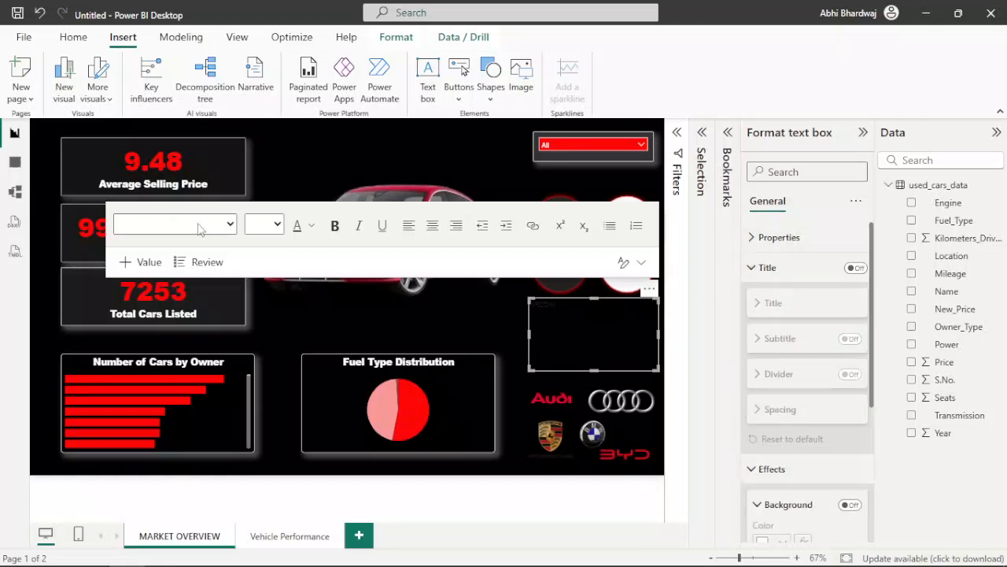
Step: Choose the recently used red as the font colour in the VROOM text box
left_click(300, 232)
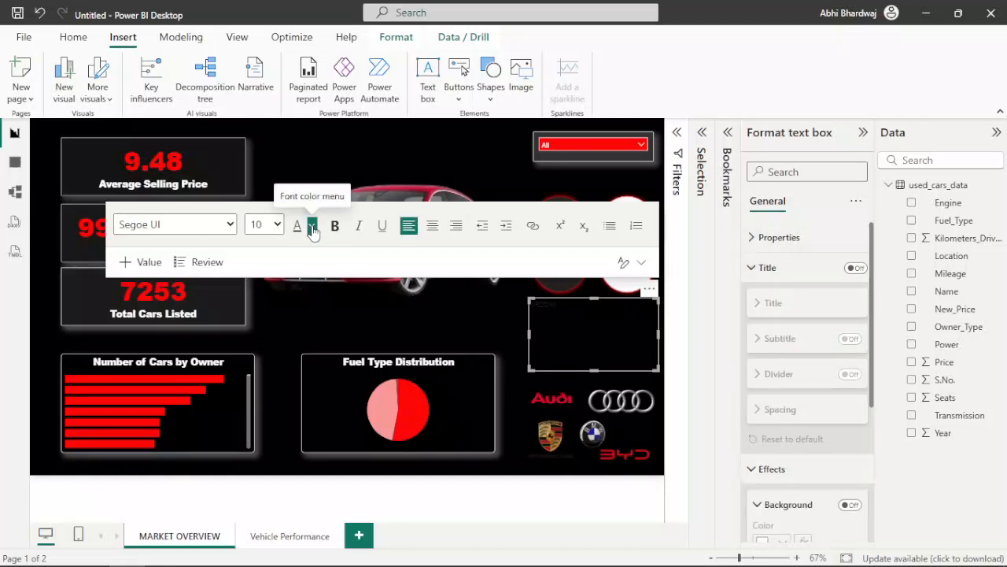
left_click(312, 228)
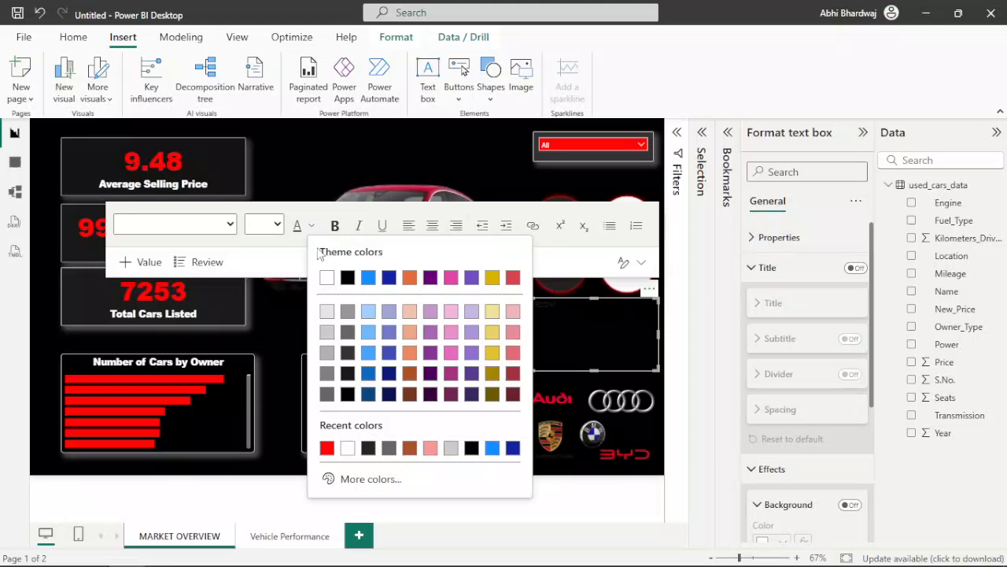
left_click(326, 447)
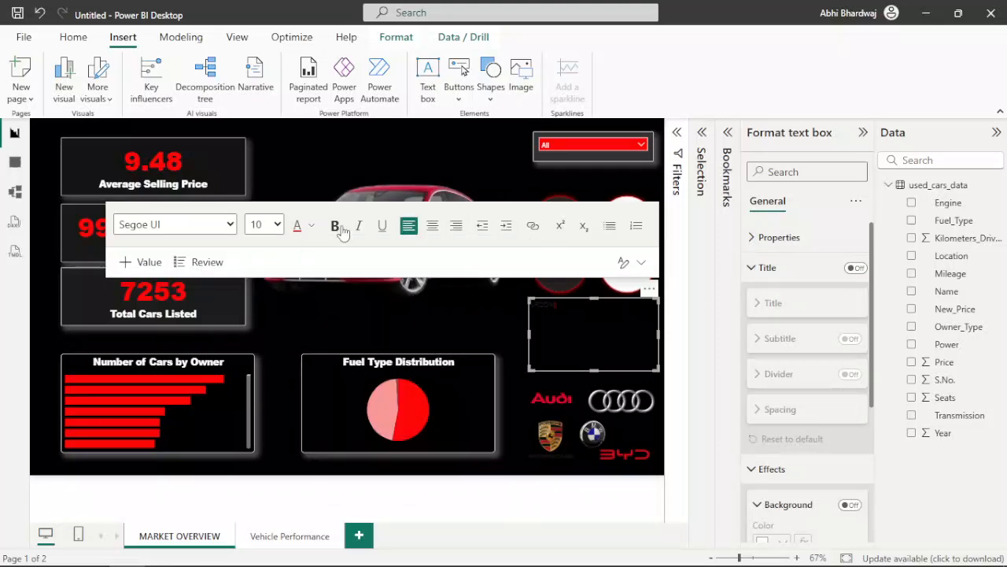
Step: Set the font size of the VROOM text to 54
left_click(263, 224)
scroll(259, 378, "down", 2)
left_click(260, 426)
double_click(546, 326)
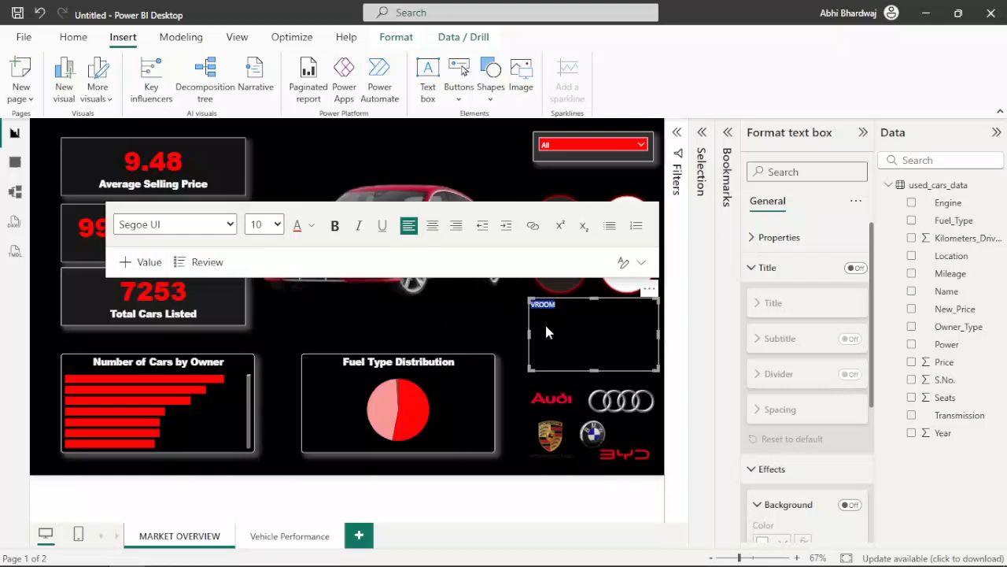
left_click(264, 224)
scroll(275, 409, "down", 2)
left_click(271, 410)
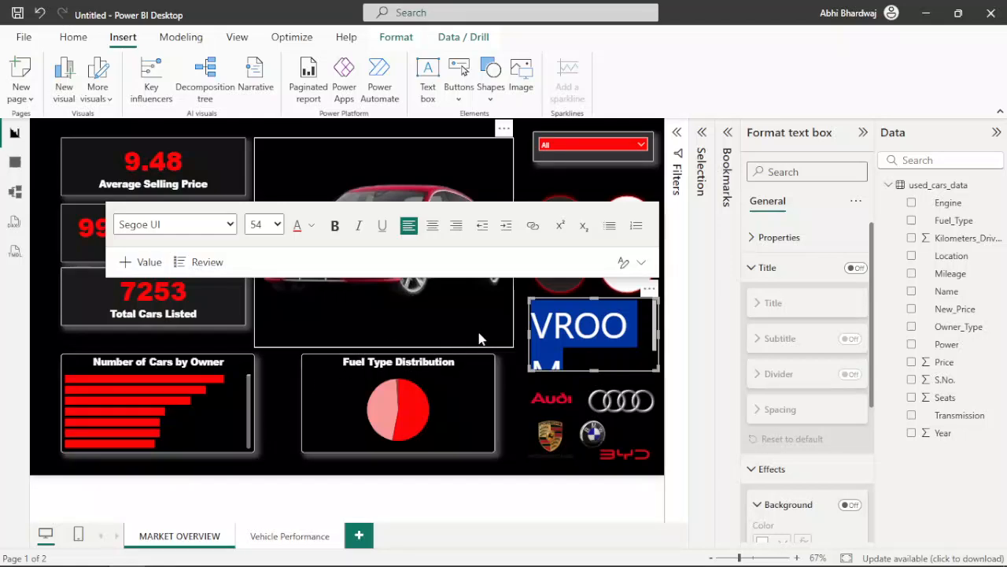
left_click(521, 334)
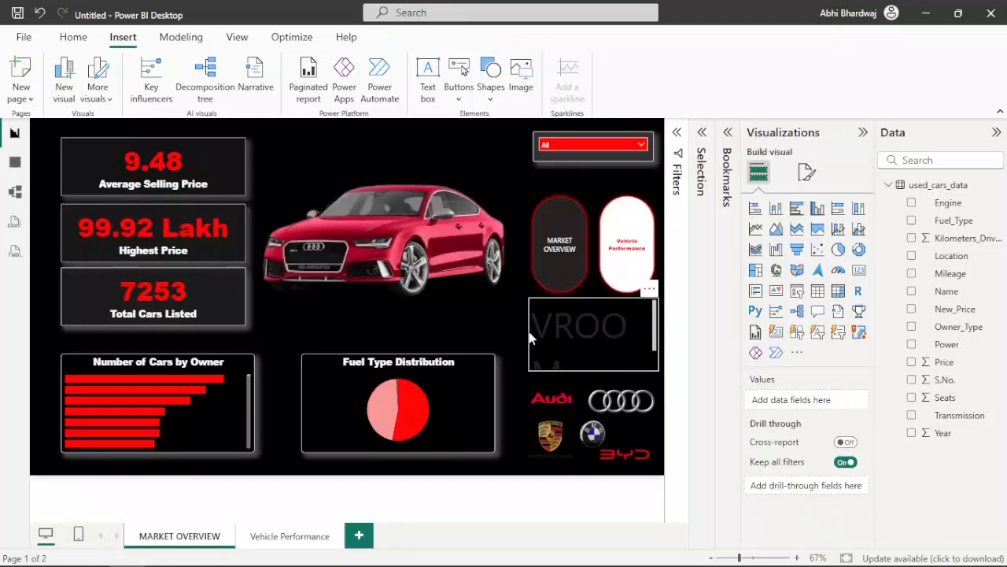
Step: Widen the text box so VROOM fits on one line, and apply the red font colour to the word
left_click(530, 336)
left_click_drag(528, 333, 455, 333)
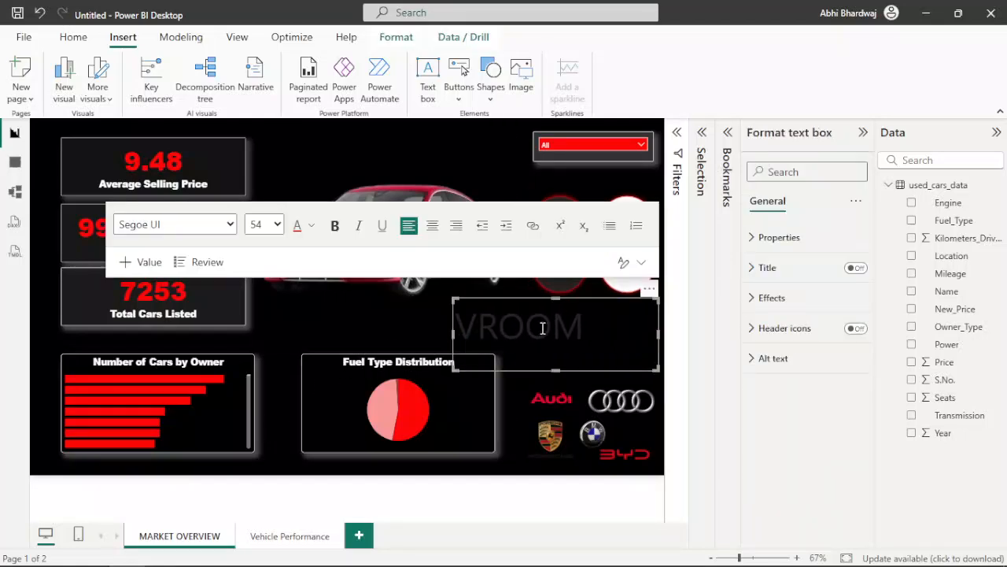
double_click(549, 328)
left_click(296, 225)
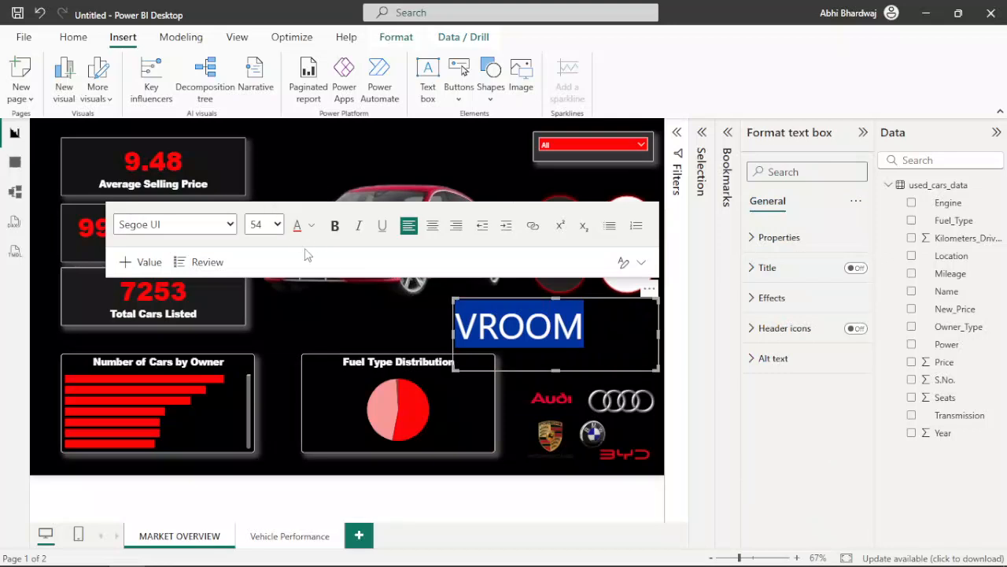
left_click(356, 313)
left_click(519, 326)
double_click(519, 326)
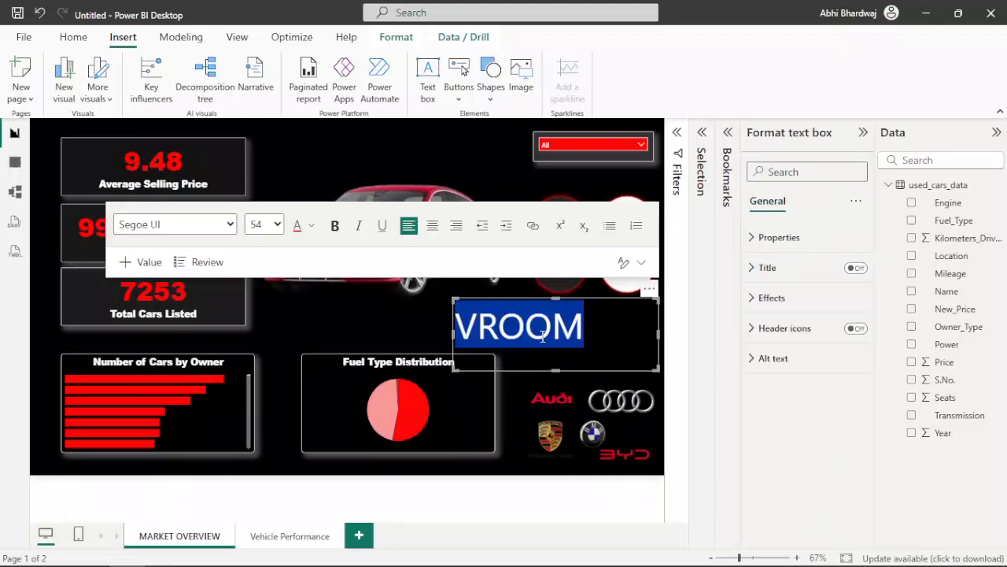
Step: Make the VROOM text bold and change its font to Arial Black
left_click(335, 226)
left_click(177, 224)
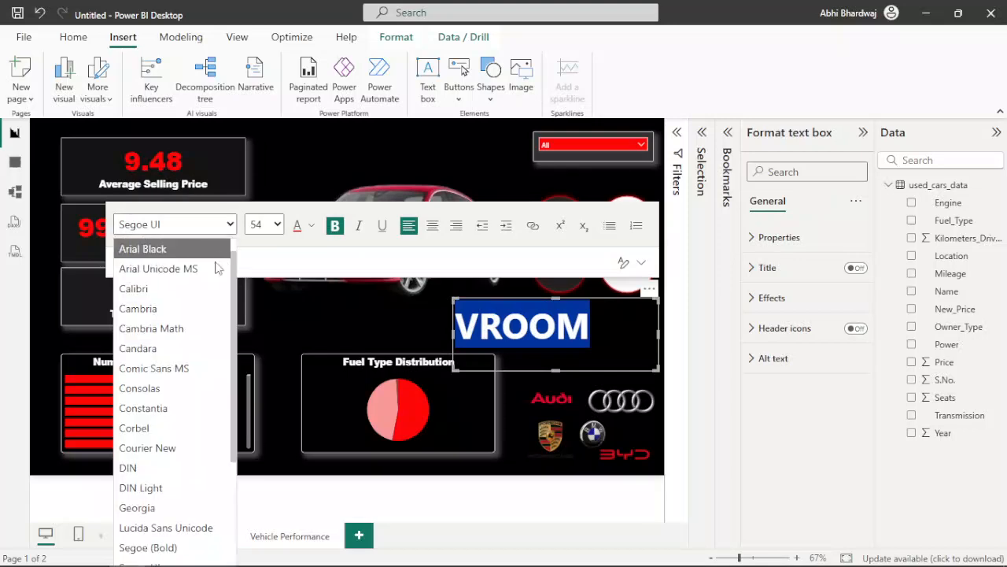
scroll(167, 338, "down", 3)
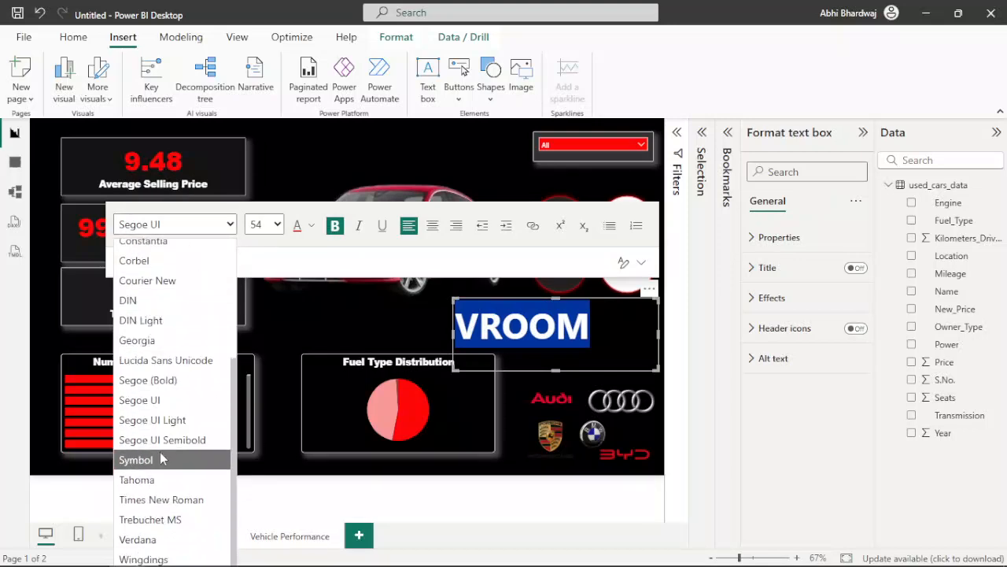
scroll(169, 394, "up", 3)
left_click(174, 272)
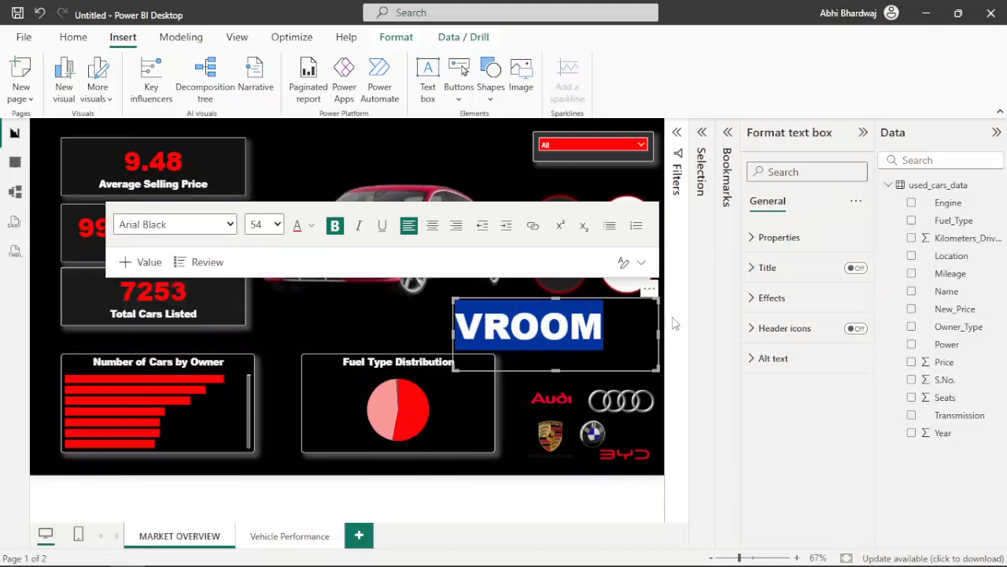
left_click(605, 331)
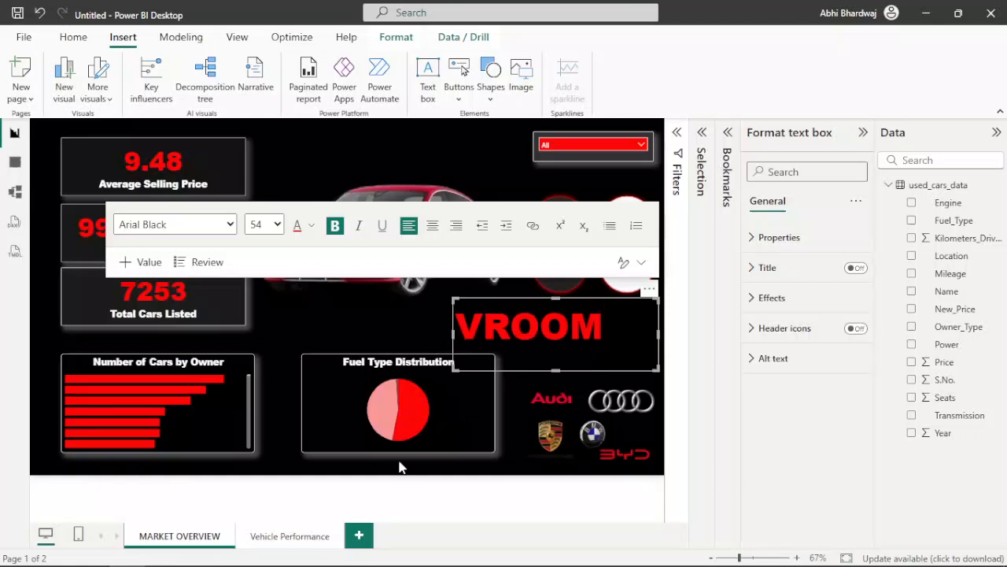
left_click(398, 467)
Step: Move the VROOM text box above the red Audi picture and nudge the picture slightly down
left_click(629, 307)
left_click_drag(647, 305, 507, 122)
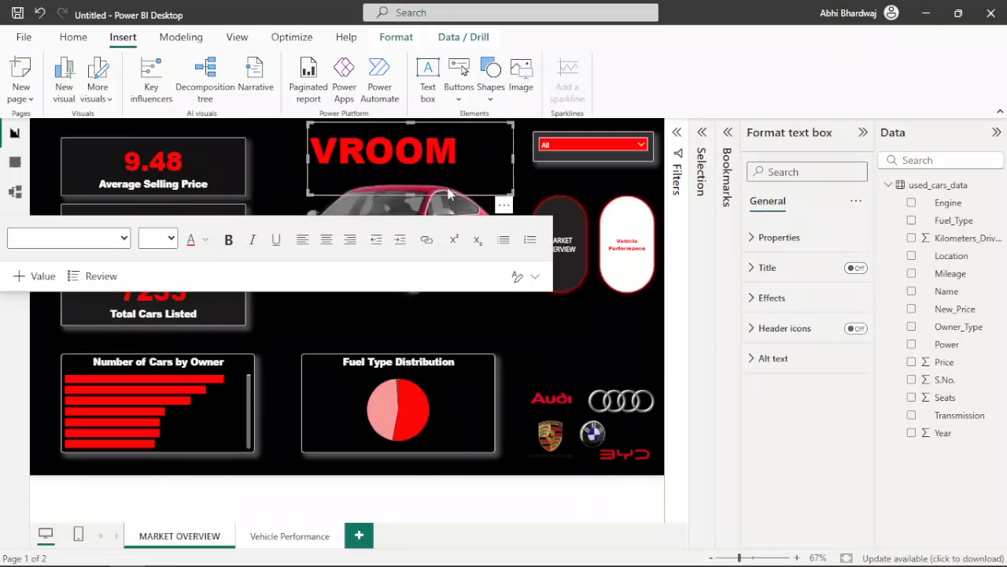
left_click(514, 331)
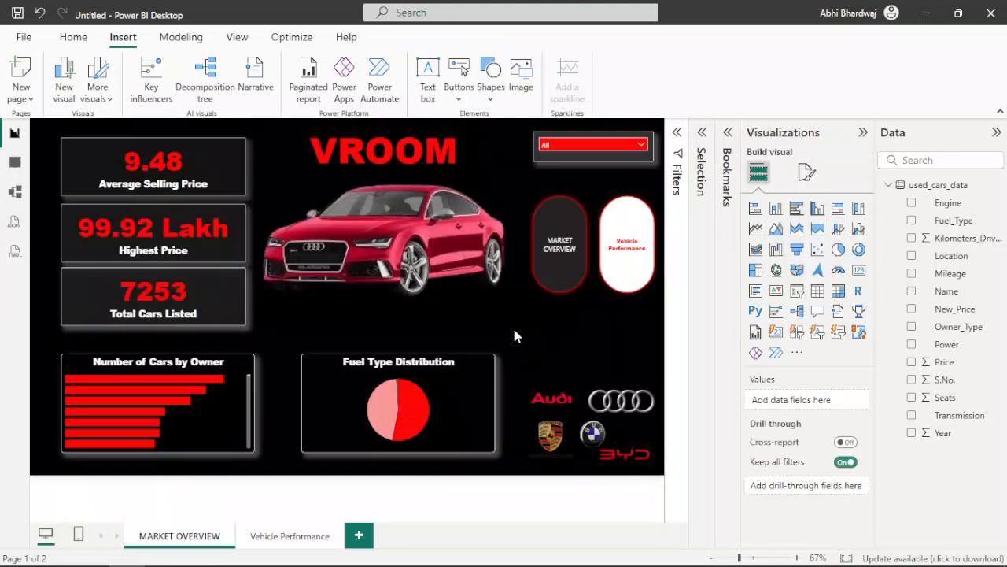
left_click(441, 281)
Step: Shrink the VROOM text box so it fits closely around the word
left_click(405, 136)
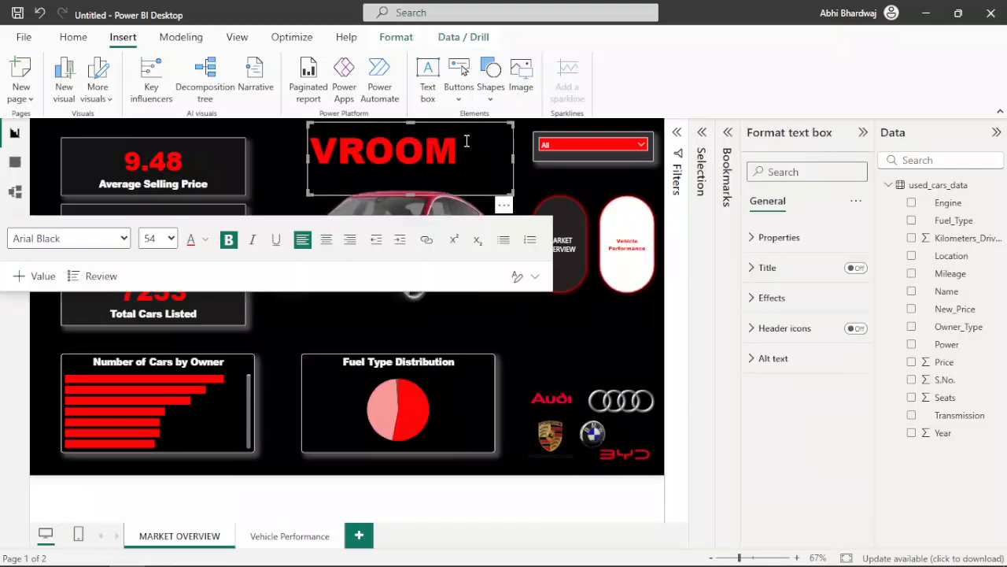
left_click_drag(513, 194, 465, 167)
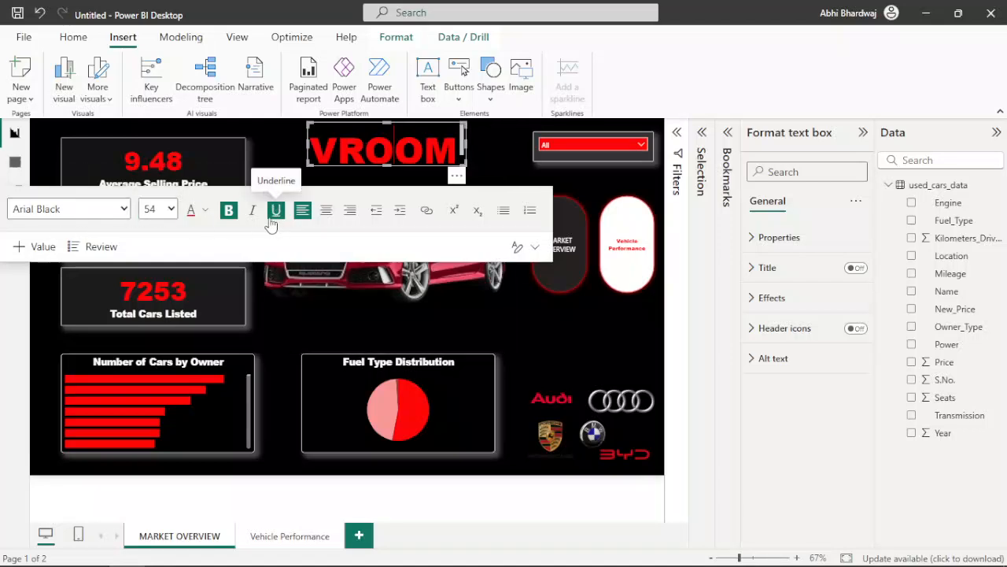
Step: Try the Segoe (Bold) and Segoe UI fonts on the VROOM title
left_click(57, 211)
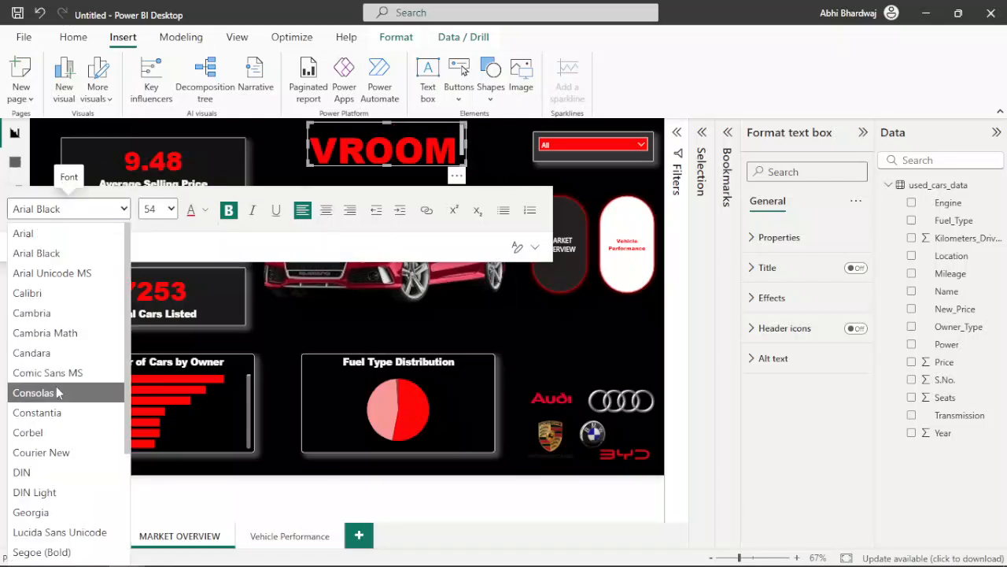
scroll(51, 409, "down", 3)
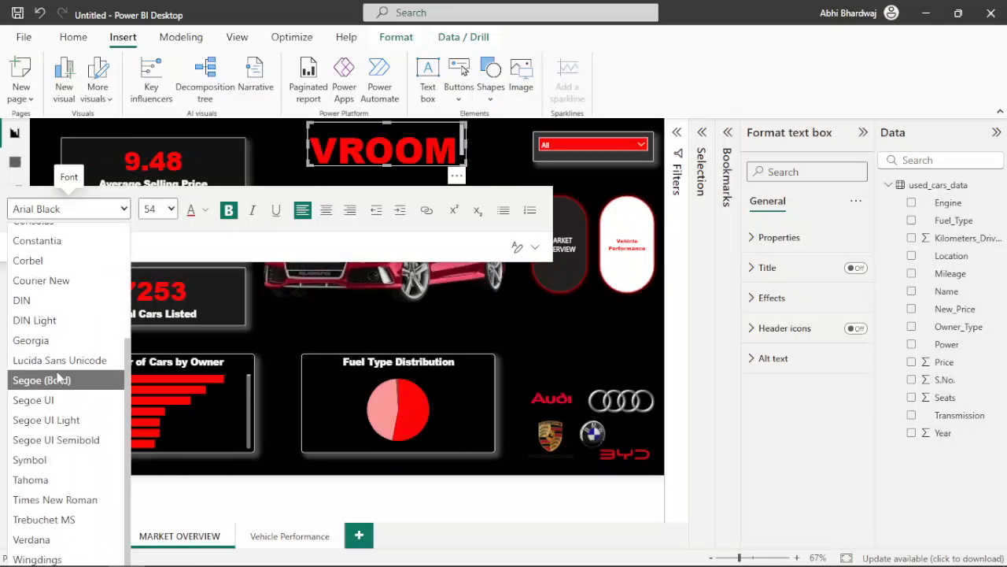
left_click(49, 380)
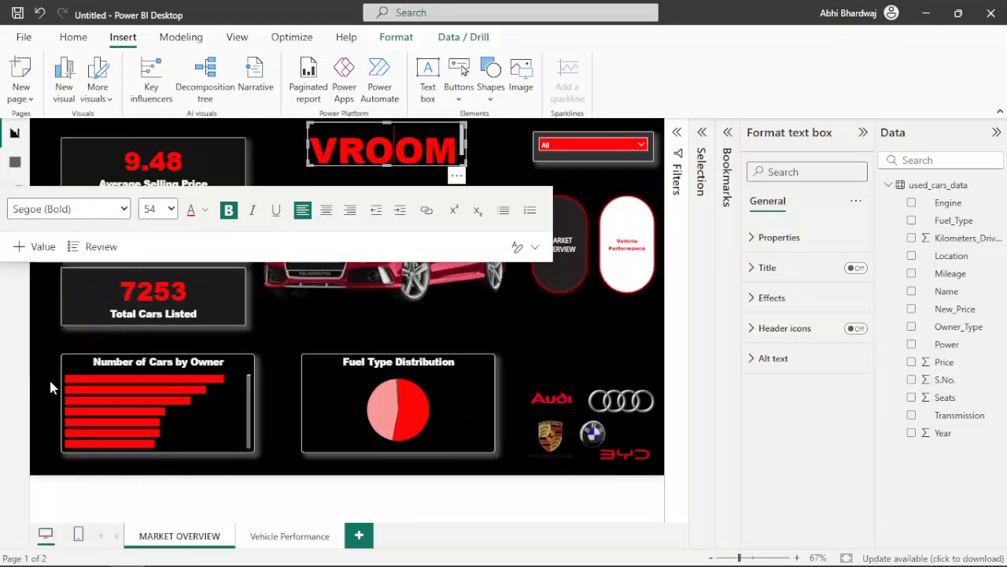
double_click(351, 149)
left_click(106, 210)
scroll(47, 378, "down", 3)
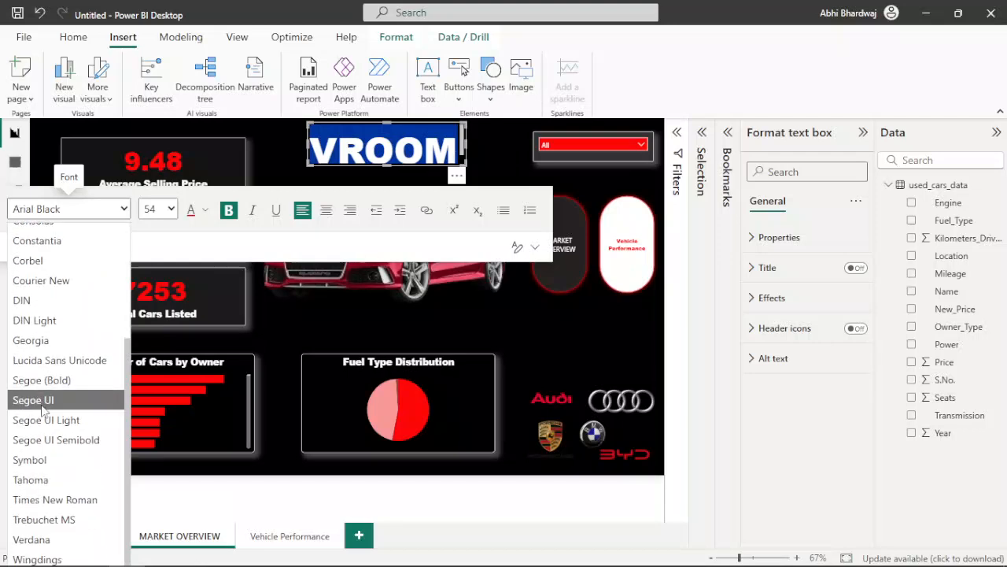
left_click(42, 410)
left_click(87, 208)
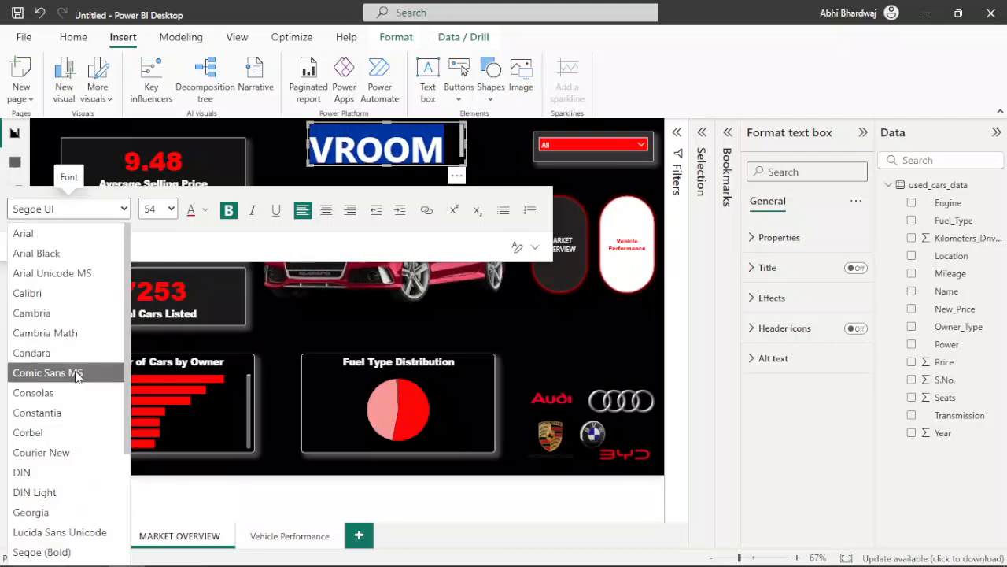
scroll(71, 393, "down", 3)
scroll(67, 425, "down", 1)
left_click(58, 381)
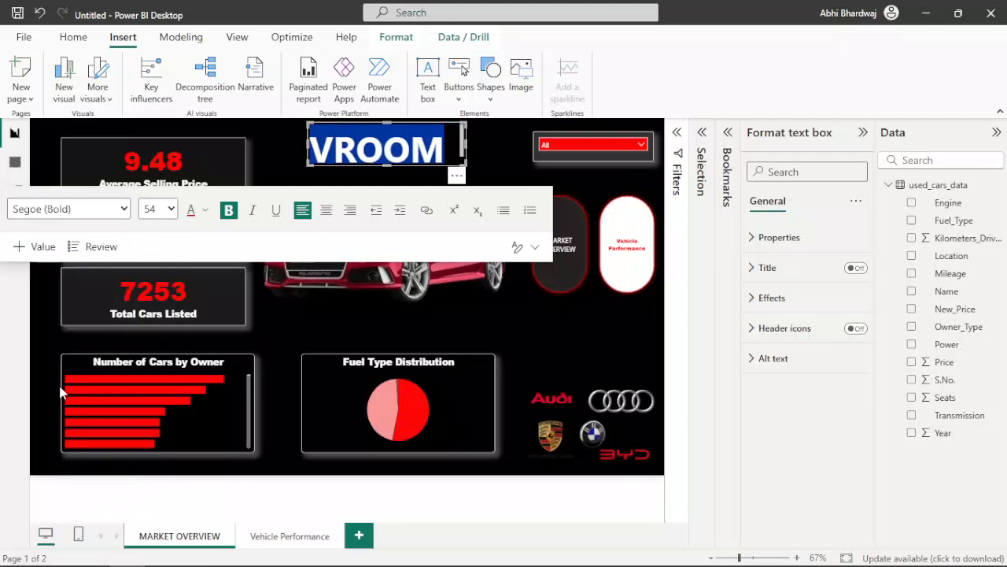
Step: Set the VROOM title's font to Tahoma and deselect it to check the look above the car
left_click(69, 208)
scroll(40, 385, "down", 3)
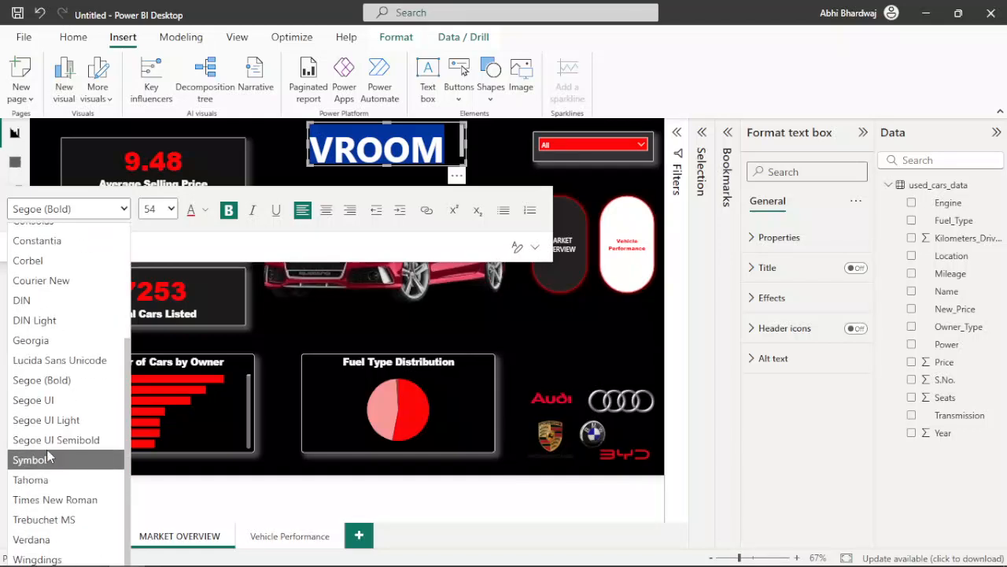
left_click(43, 480)
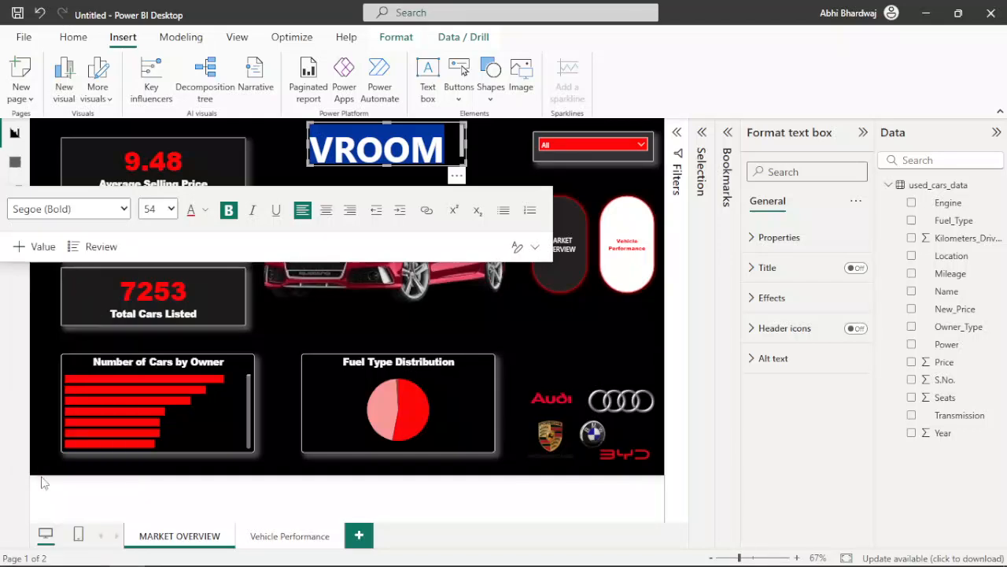
left_click(269, 159)
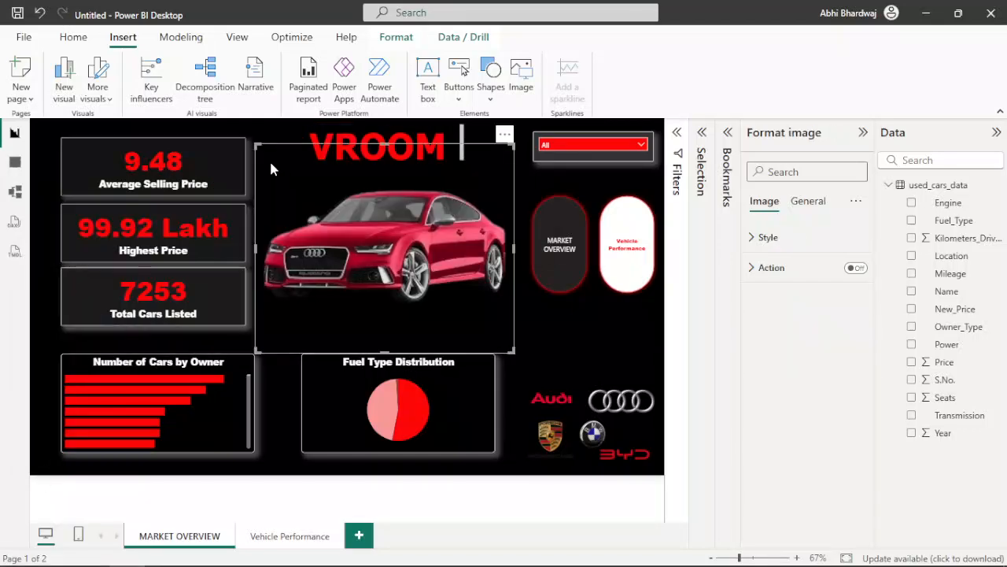
left_click(549, 330)
Step: Widen the VROOM text box slightly and give it a white shadow
left_click(463, 148)
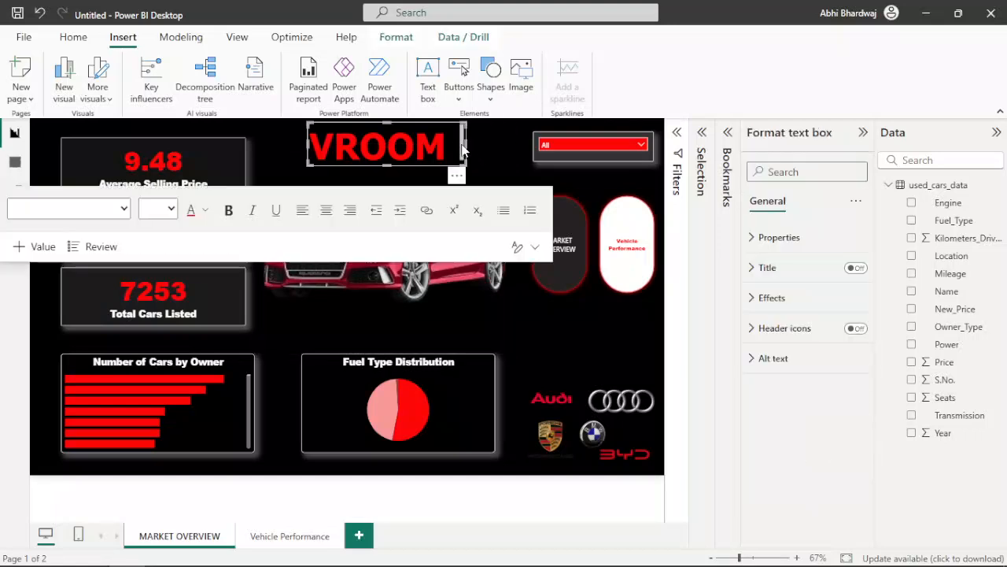
mouse_move(462, 148)
left_mouse_down()
mouse_move(449, 146)
mouse_move(473, 146)
left_mouse_up()
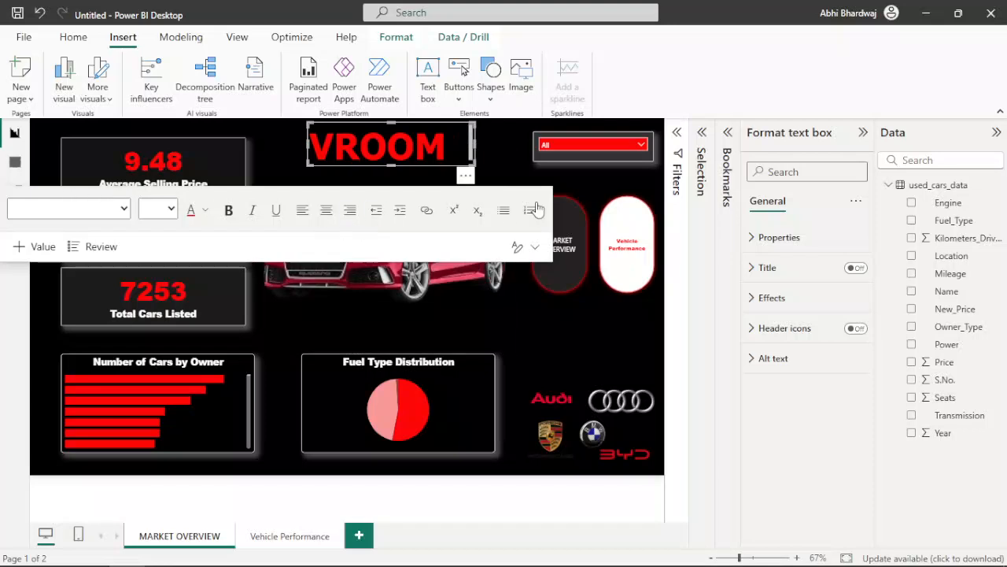
left_click(771, 298)
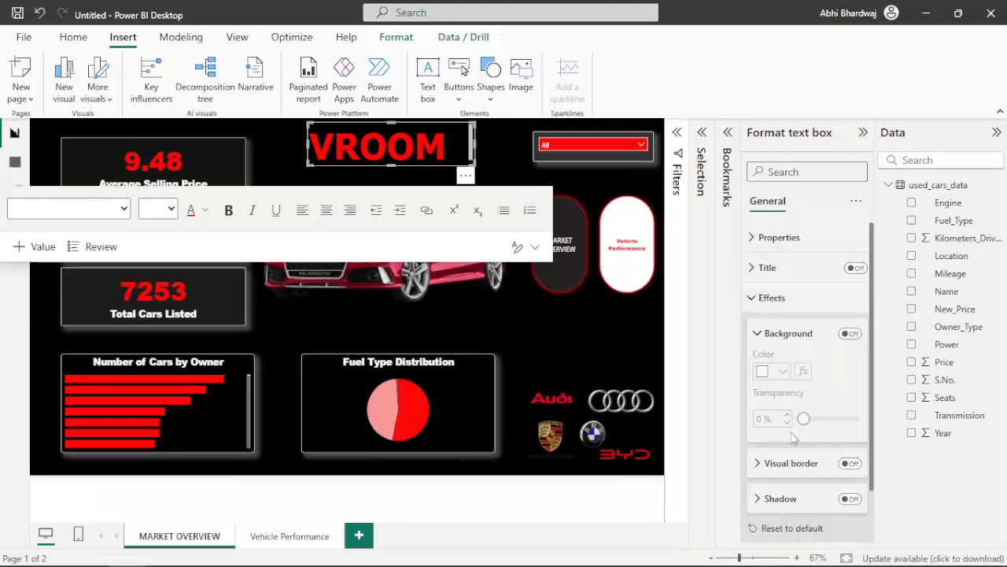
scroll(811, 446, "down", 2)
left_click(850, 438)
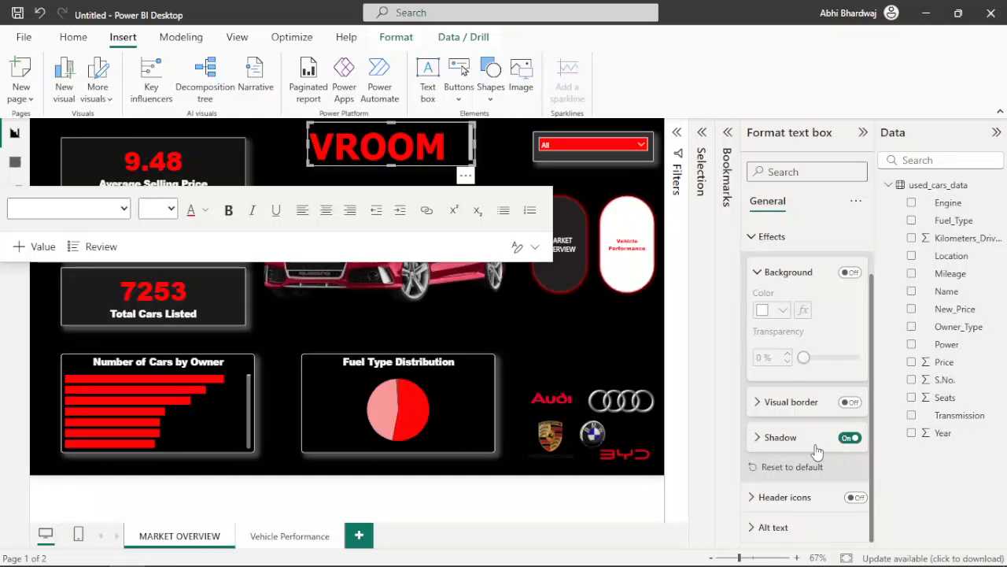
left_click(812, 446)
left_click(781, 476)
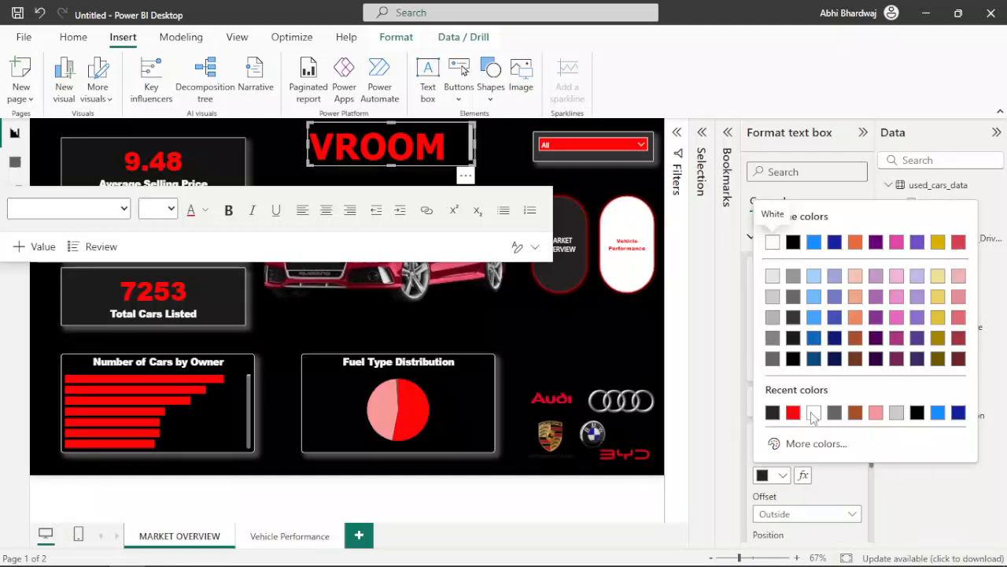
left_click(772, 240)
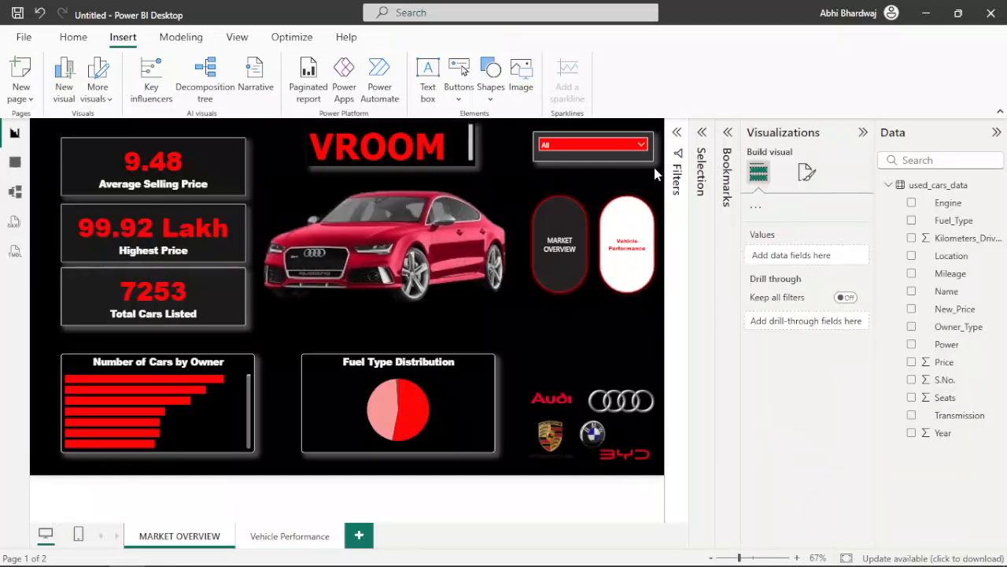
left_click(654, 168)
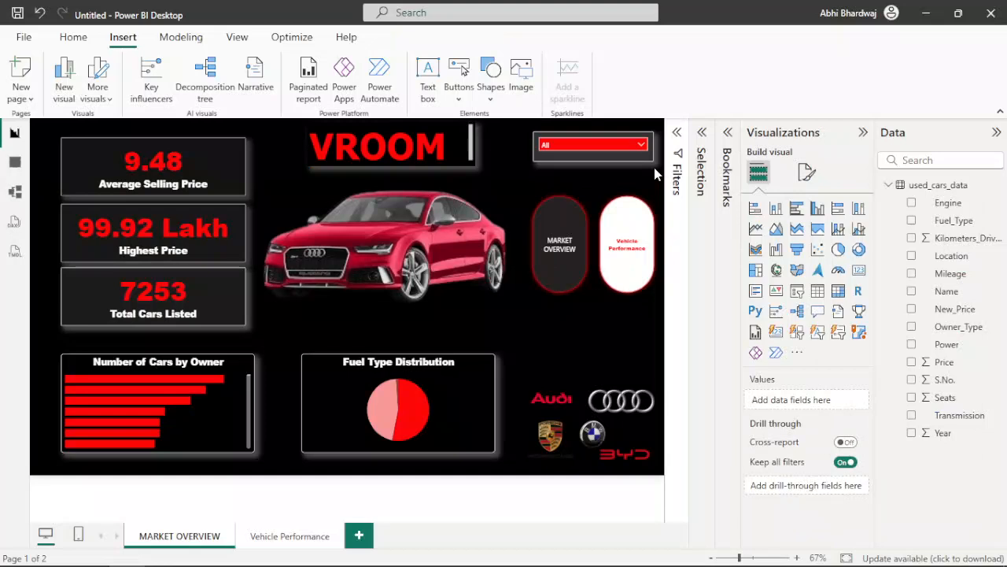
left_click(449, 149)
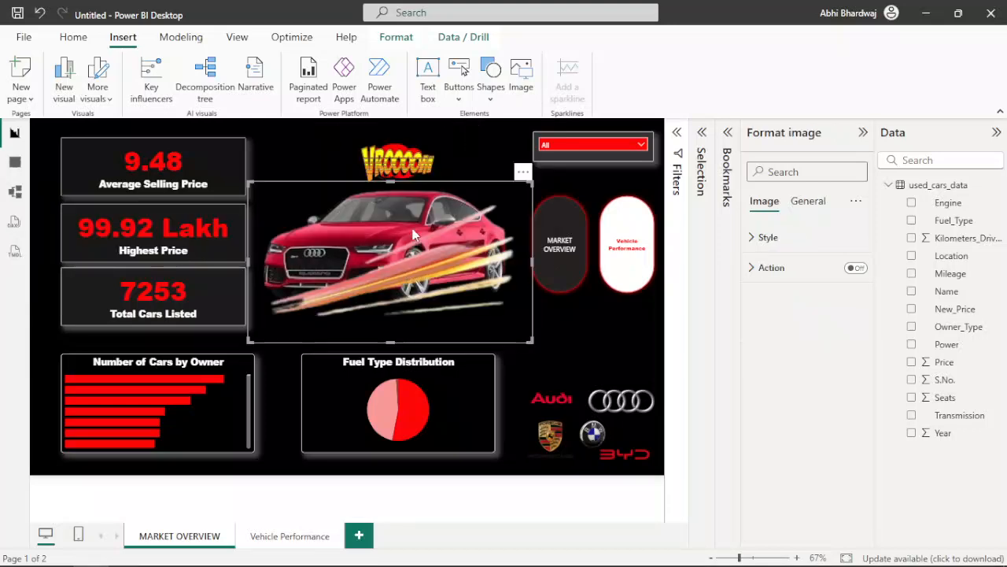
Step: Place the speed-streak picture over the red Audi and try moving it below the NEXT PAGE item in the layer order
left_click_drag(413, 234, 397, 206)
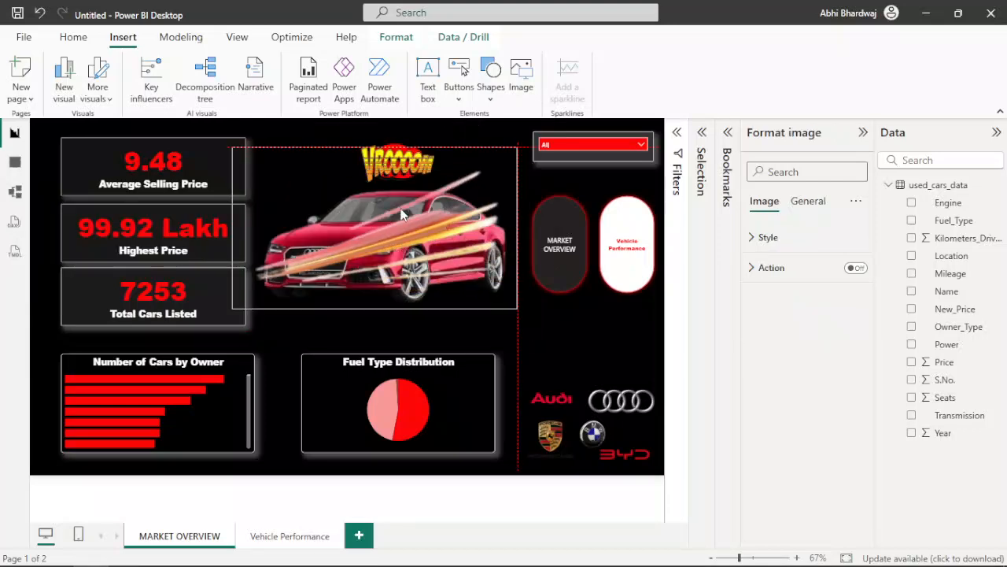
left_click(237, 37)
left_click(703, 151)
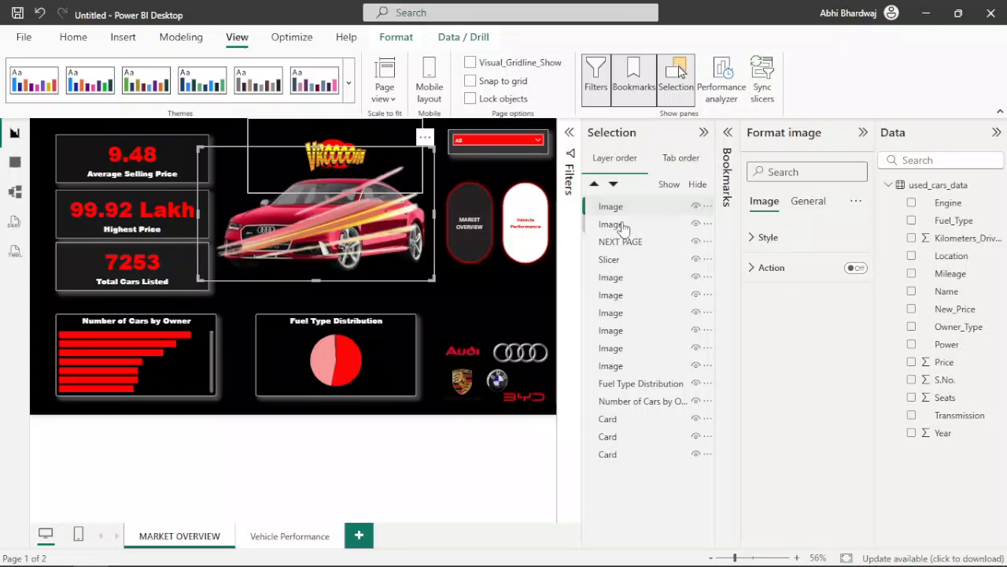
mouse_move(630, 228)
left_mouse_down()
mouse_move(627, 205)
mouse_move(622, 316)
mouse_move(635, 231)
mouse_move(629, 239)
left_mouse_up()
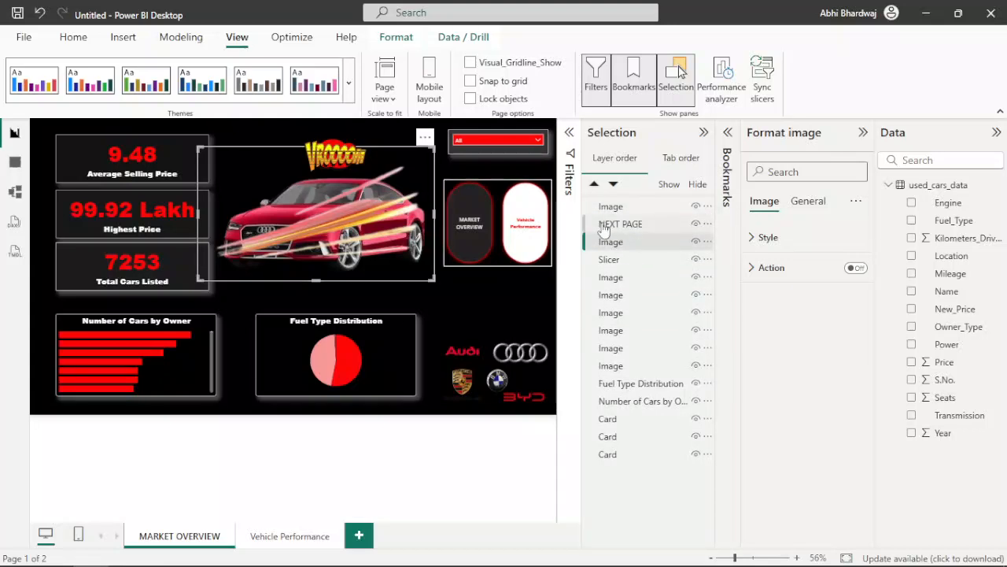
left_click(479, 296)
mouse_move(619, 241)
left_mouse_down()
mouse_move(632, 223)
mouse_move(618, 225)
left_mouse_up()
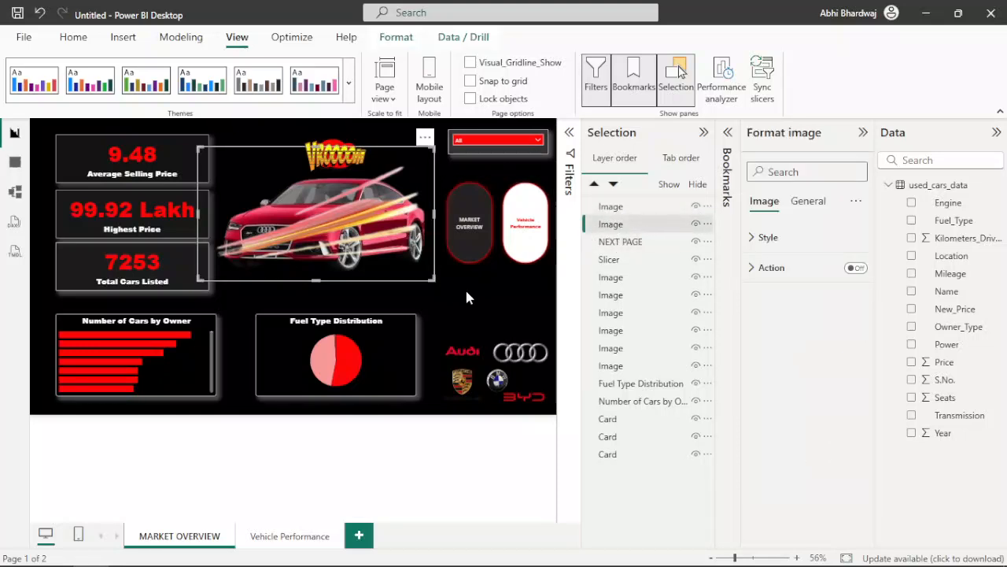
left_click(467, 297)
Step: Move the speed-streak picture down over the Fuel Type Distribution chart and try sending it several layers lower
left_click(375, 262)
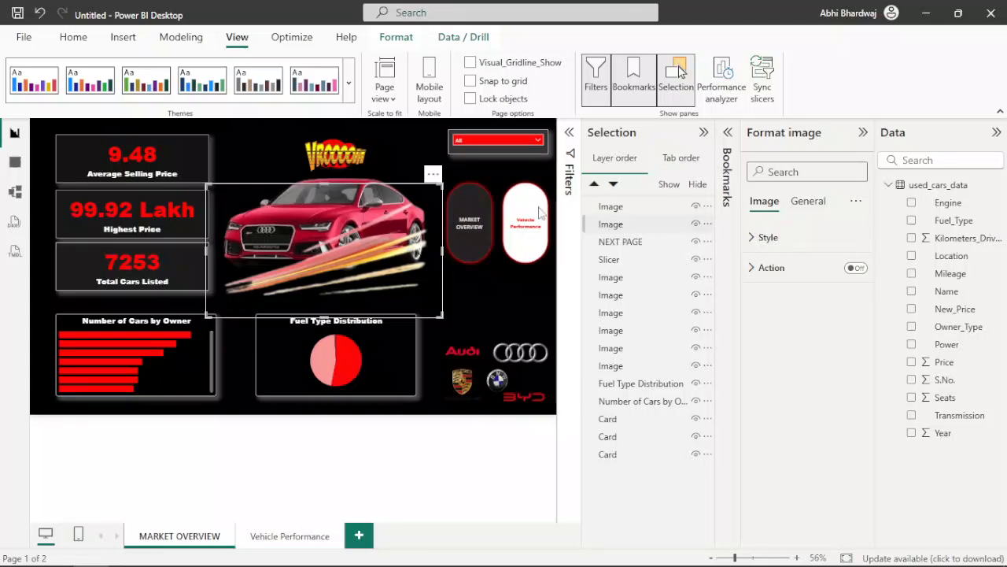
left_click_drag(353, 185, 358, 203)
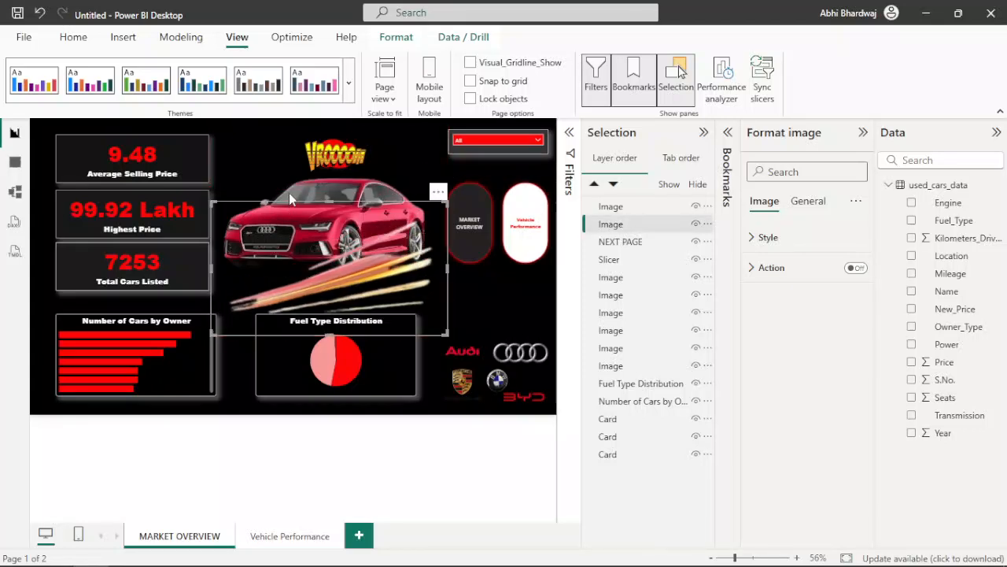
left_click_drag(421, 320, 420, 386)
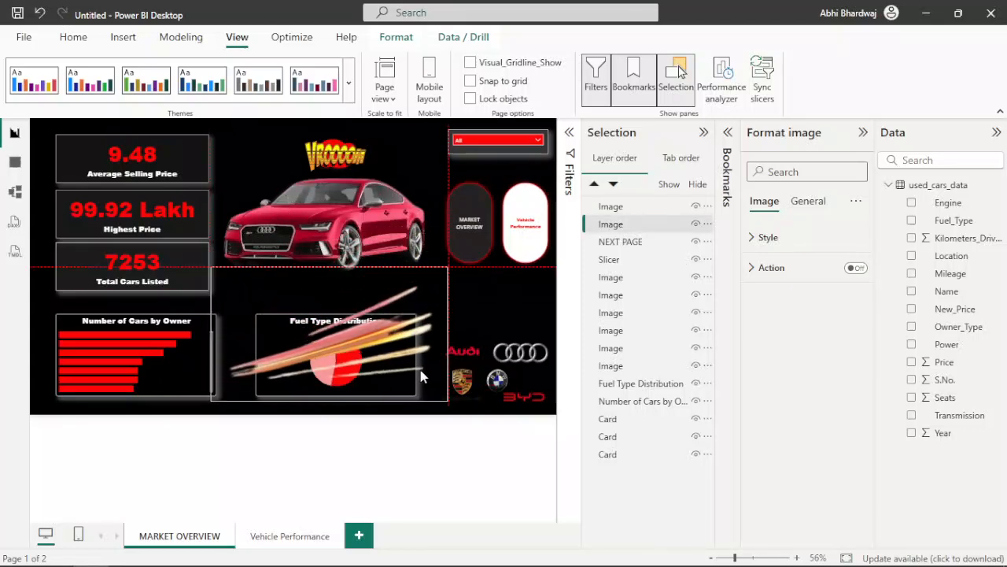
left_click(485, 296)
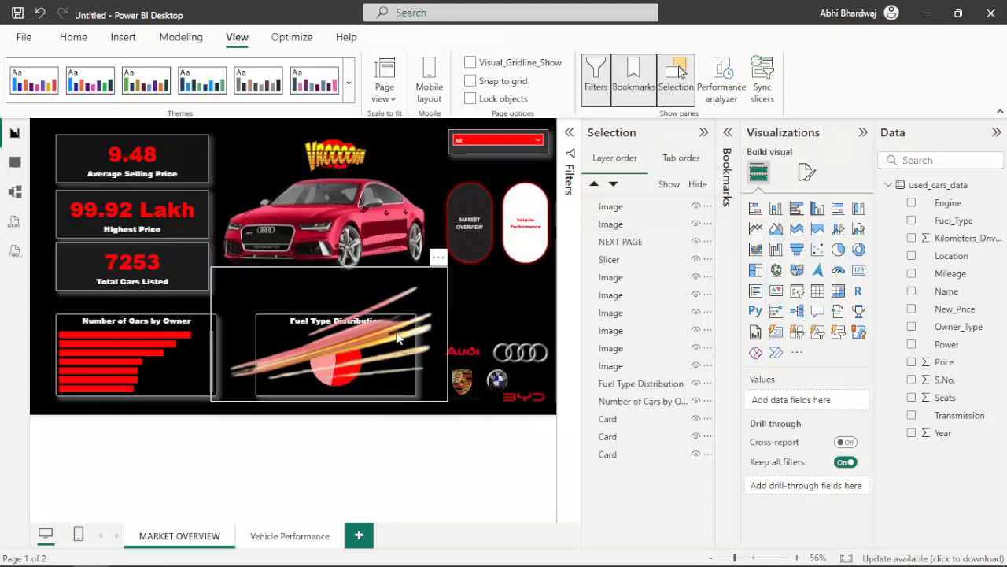
left_click(610, 224)
left_click_drag(611, 225, 618, 310)
left_click(497, 315)
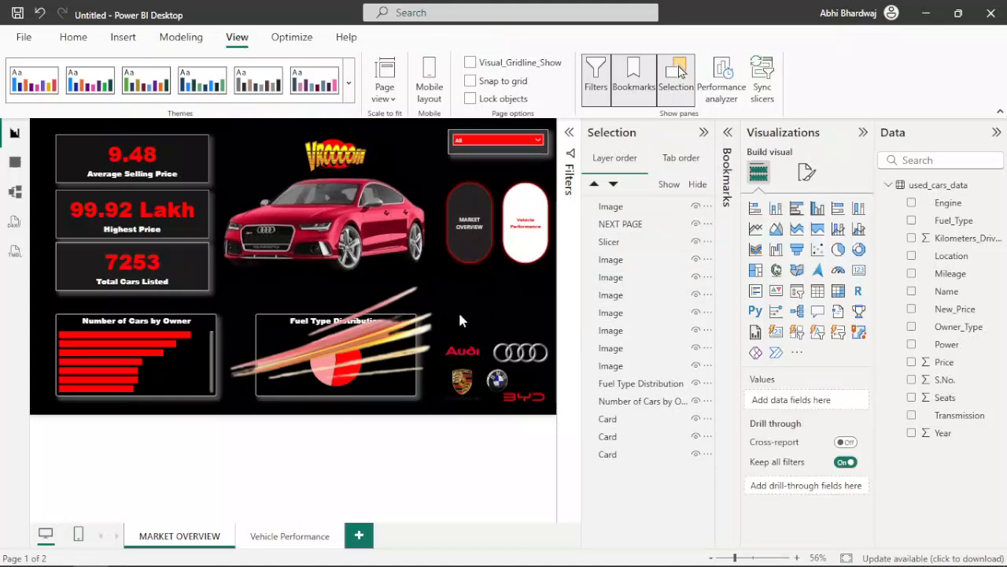
Step: Try a smaller speed-streak picture below the page buttons and over the red Audi, and remove the picture from the page
mouse_move(431, 389)
left_mouse_down()
mouse_move(417, 300)
mouse_move(383, 277)
mouse_move(505, 293)
left_mouse_up()
mouse_move(391, 344)
left_mouse_down()
mouse_move(399, 325)
mouse_move(426, 318)
left_mouse_up()
left_click(703, 133)
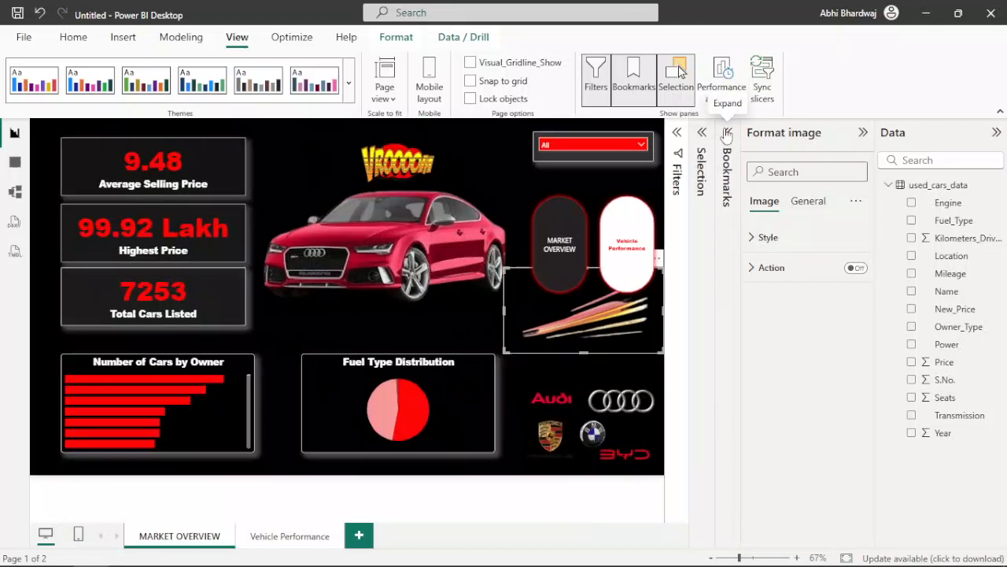
mouse_move(584, 330)
left_mouse_down()
mouse_move(391, 336)
mouse_move(379, 261)
left_mouse_up()
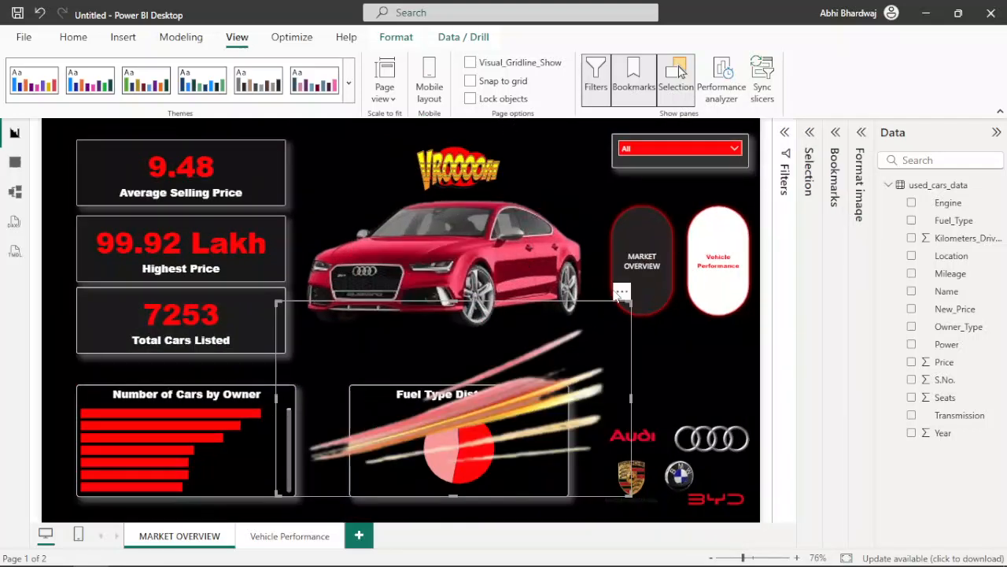
left_click(621, 292)
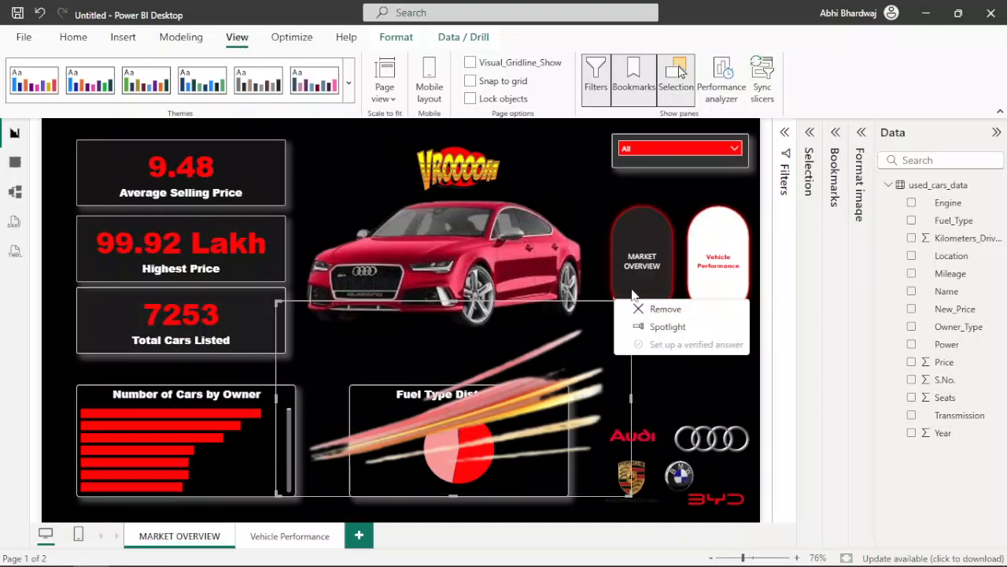
left_click(660, 309)
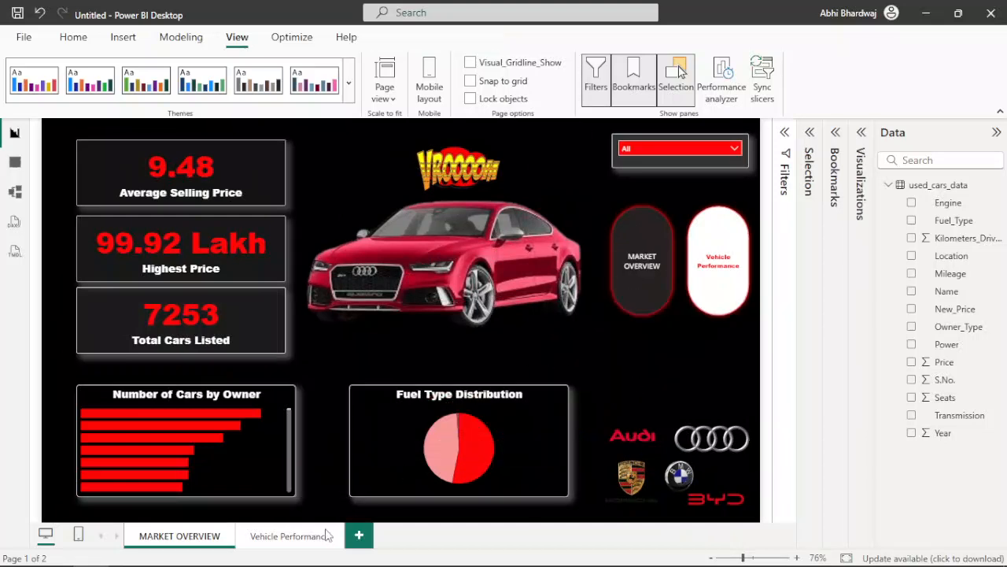
Step: Copy the VROOOOM picture from the MARKET OVERVIEW page onto the Vehicle Performance page
left_click(454, 179)
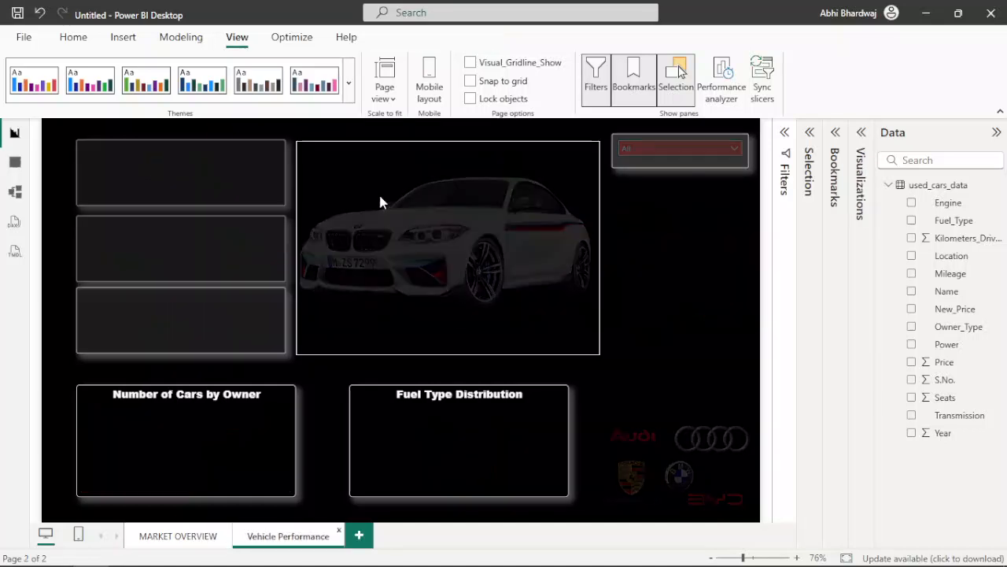
key("ctrl+v")
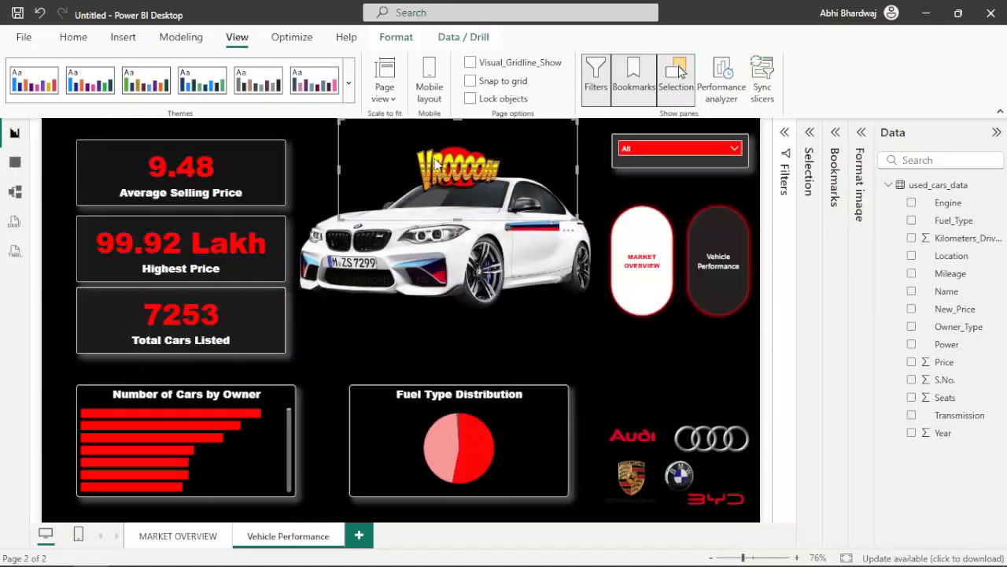
left_click(629, 378)
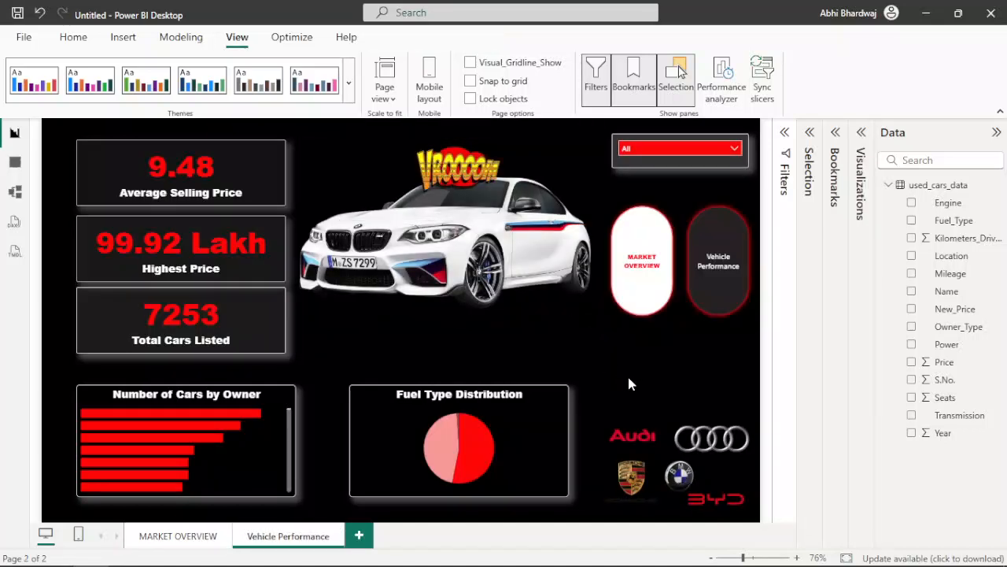
Step: Move the white BMW picture slightly down and place the VROOOOM picture centrally above the car's roof
left_click_drag(471, 183, 463, 352)
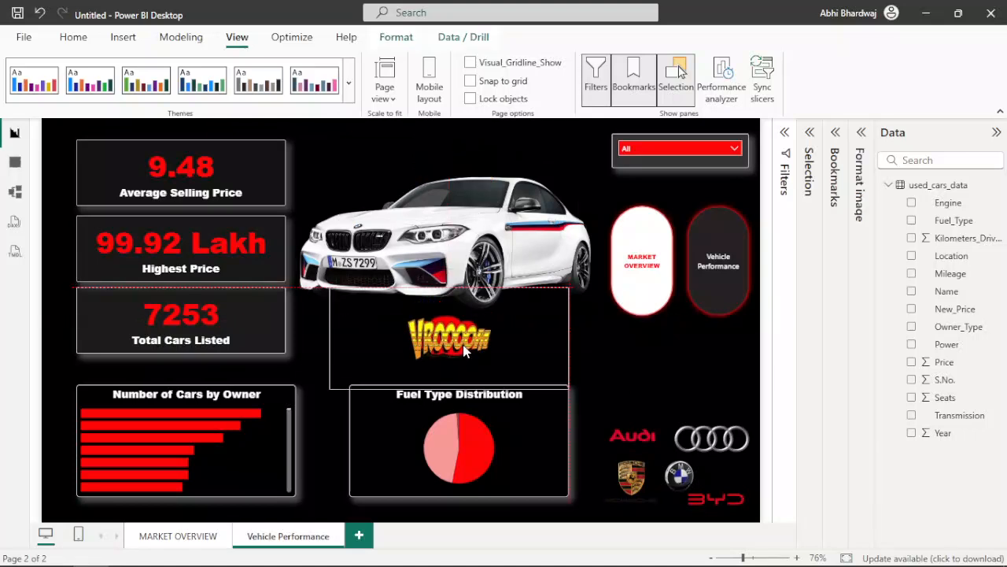
key("ctrl+z")
left_click_drag(464, 253, 446, 281)
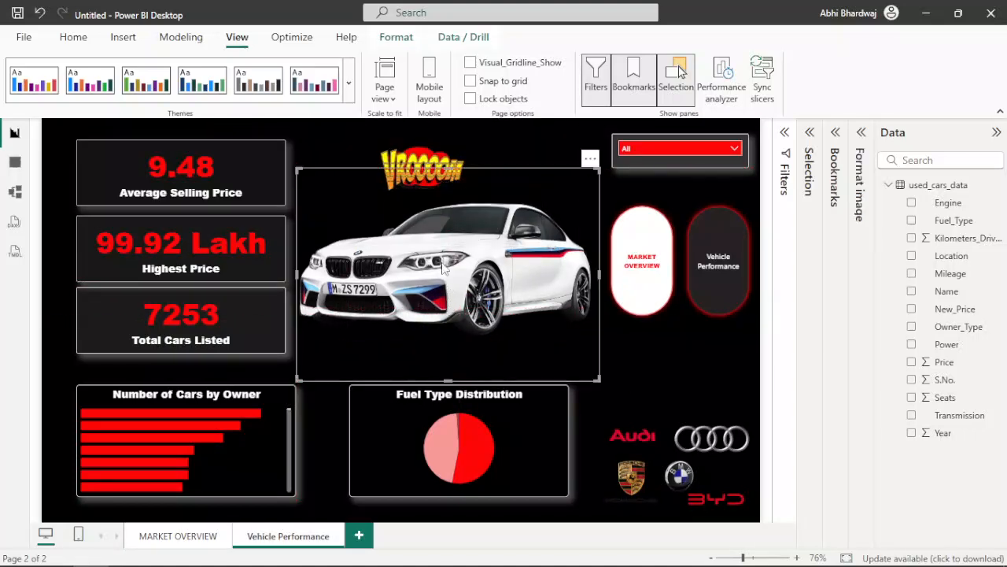
left_click_drag(425, 177, 472, 177)
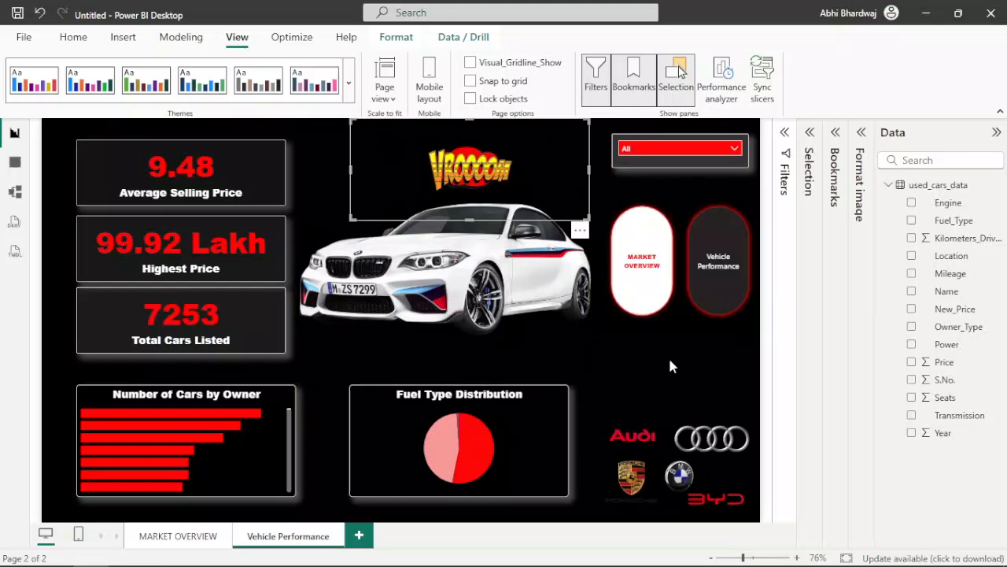
left_click(669, 366)
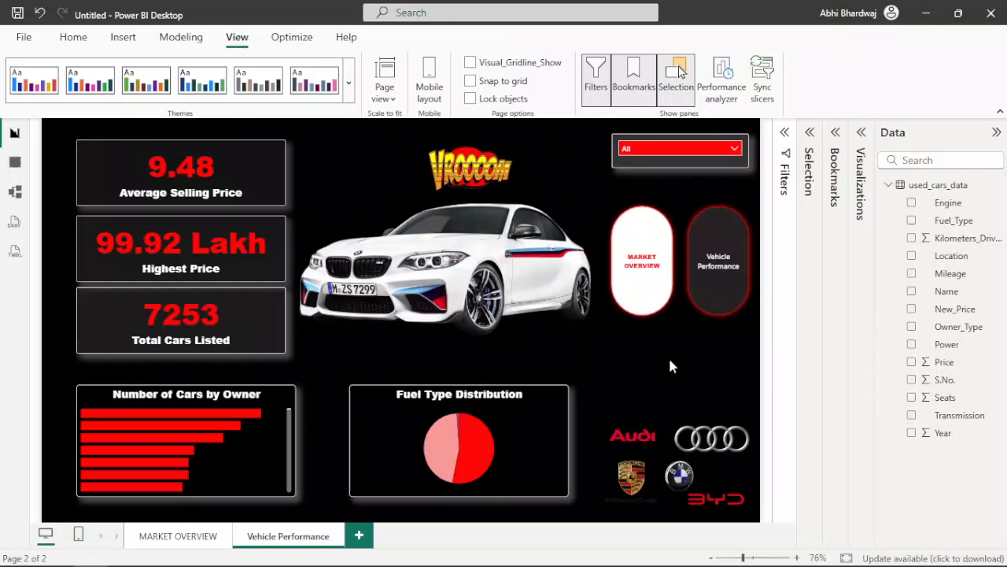
Step: Replace the Average Selling Price field in the top card with Kilometers_Driven, aggregated as an average
left_click(217, 163)
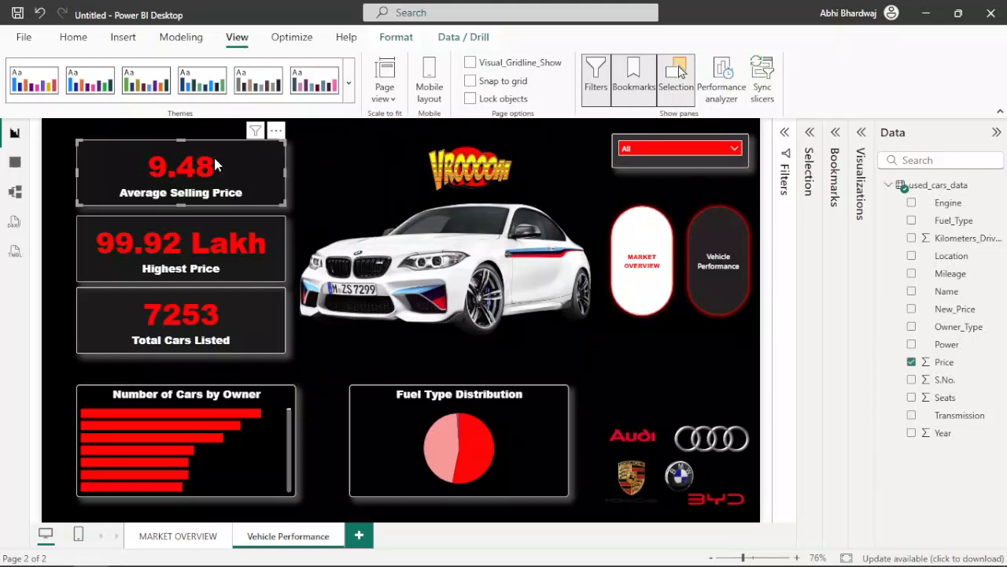
left_click(861, 133)
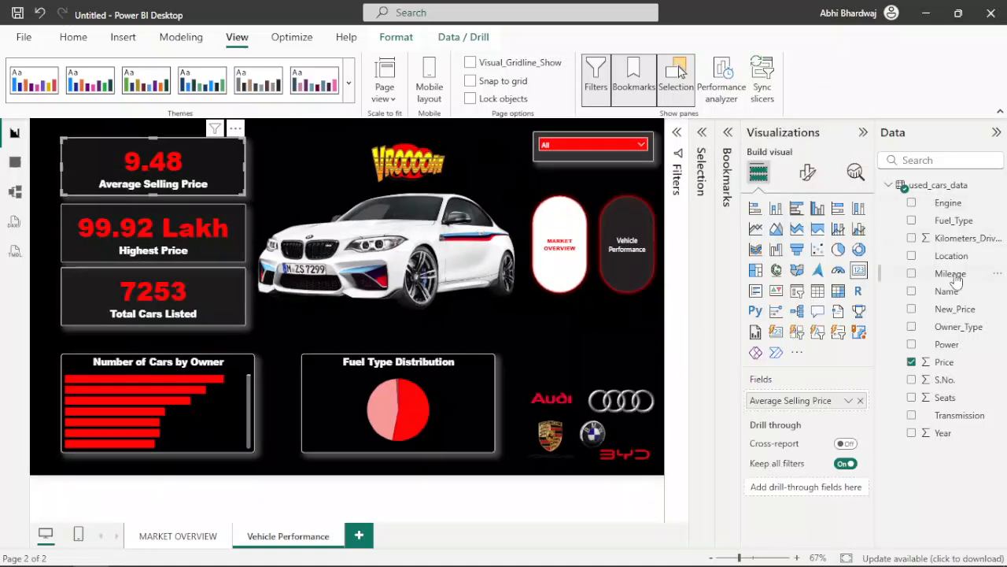
left_click_drag(969, 239, 810, 400)
left_click(848, 400)
left_click(916, 244)
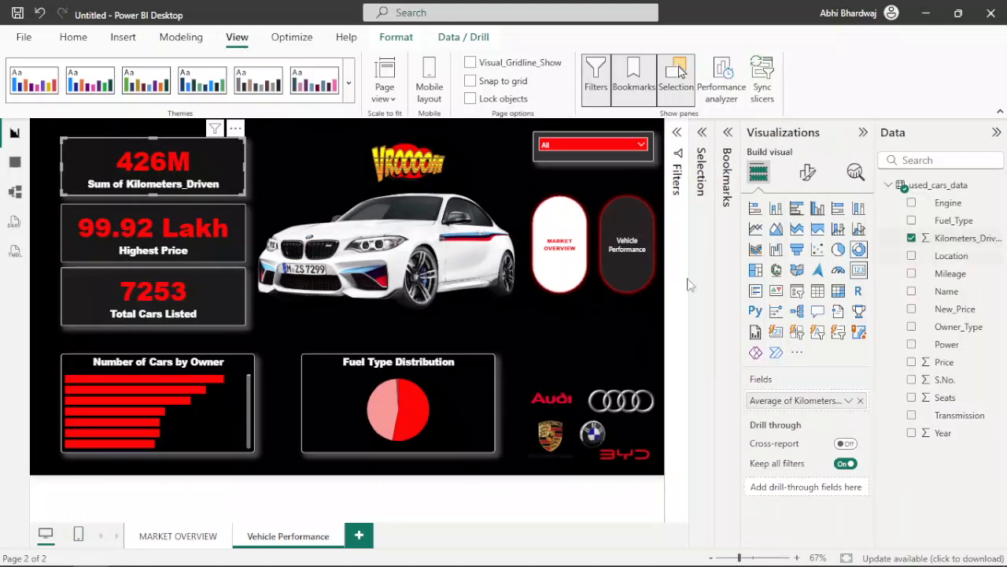
Step: Rename the average Kilometers_Driven field in the top card as Average KM Driven
left_click(200, 234)
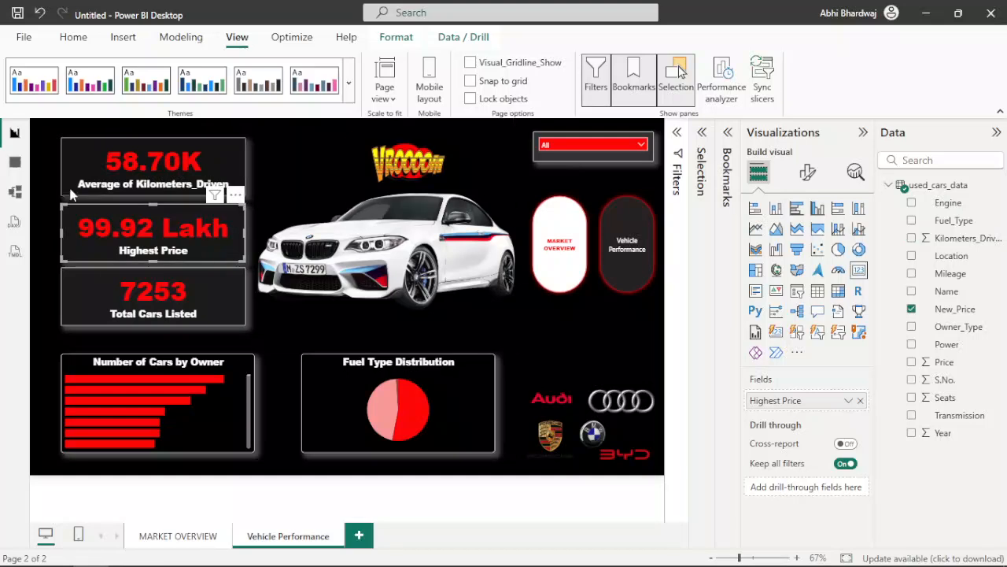
left_click(100, 186)
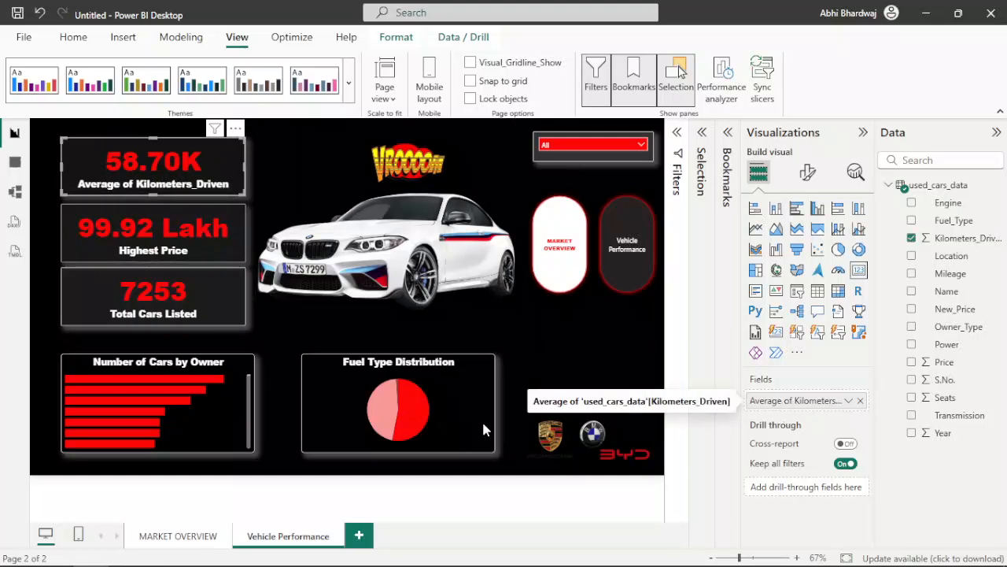
right_click(818, 402)
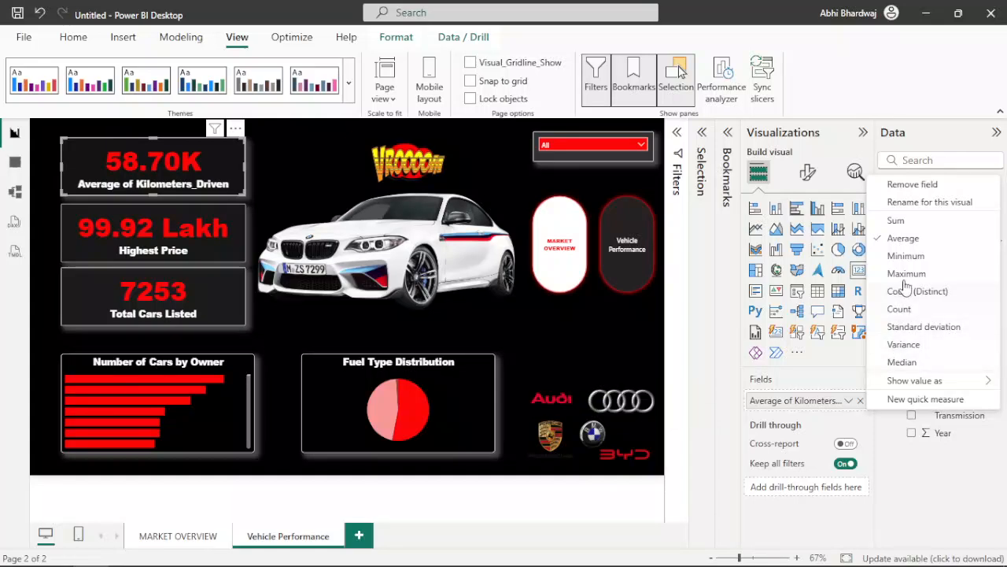
left_click(919, 210)
left_click(798, 410)
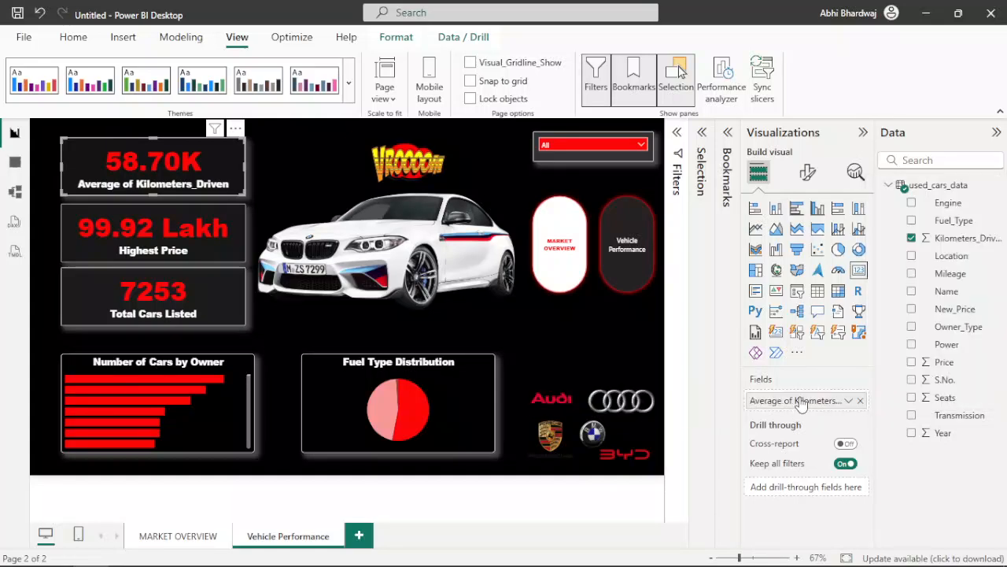
right_click(801, 403)
left_click(915, 206)
type("Average KM Driven")
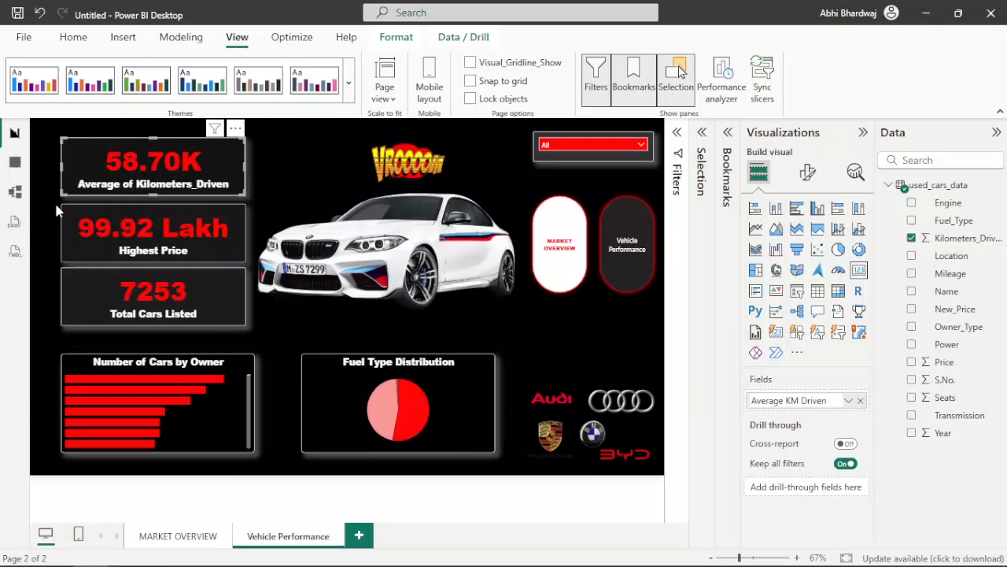
Step: Replace the Highest Price field in the middle card with Year, aggregated as a minimum
left_click(102, 222)
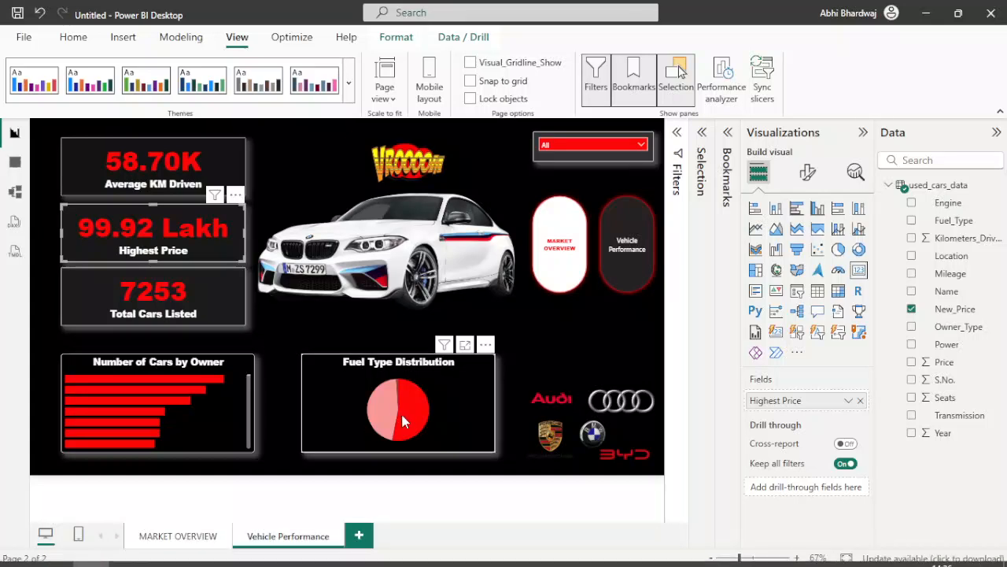
left_click(860, 400)
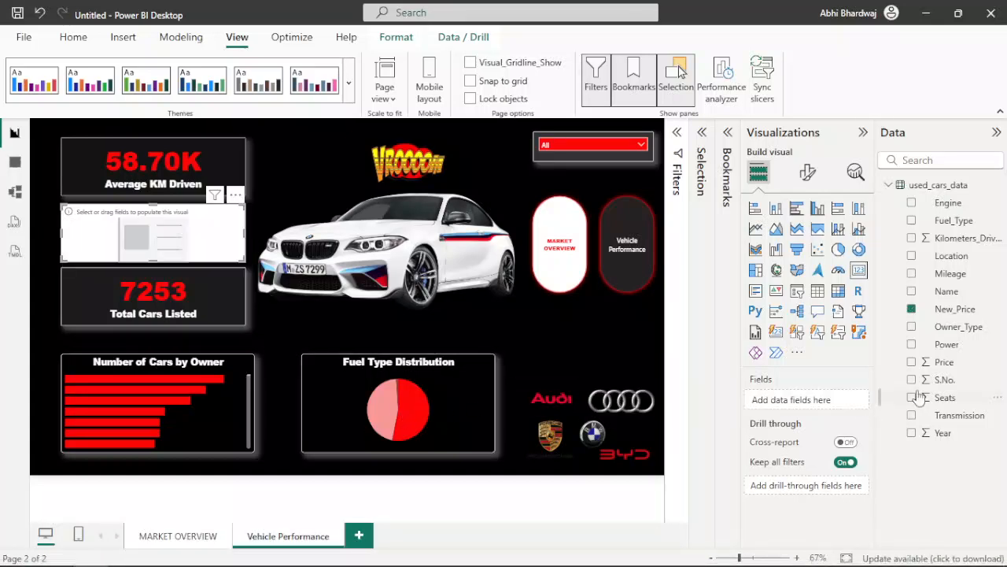
left_click_drag(943, 433, 823, 410)
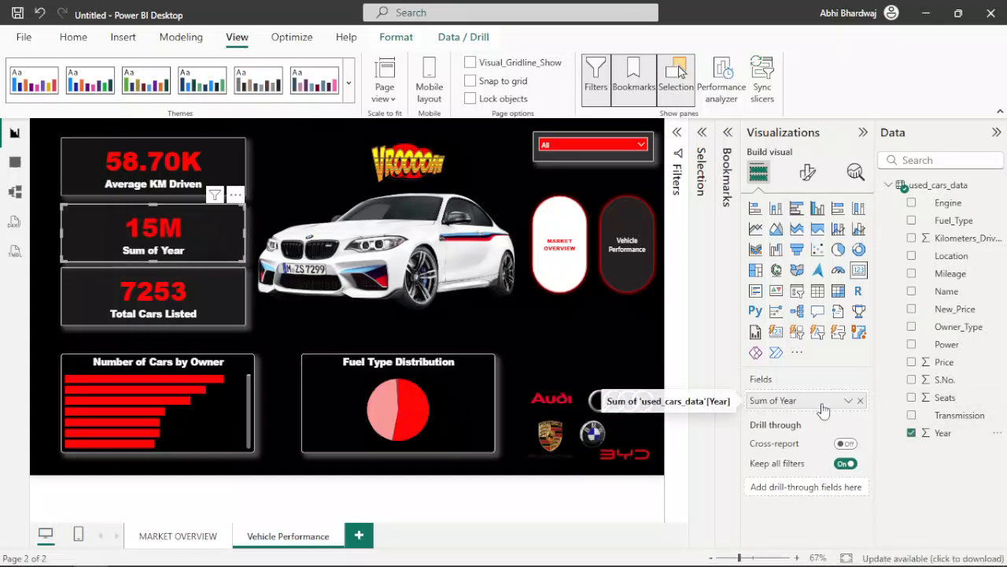
left_click(849, 400)
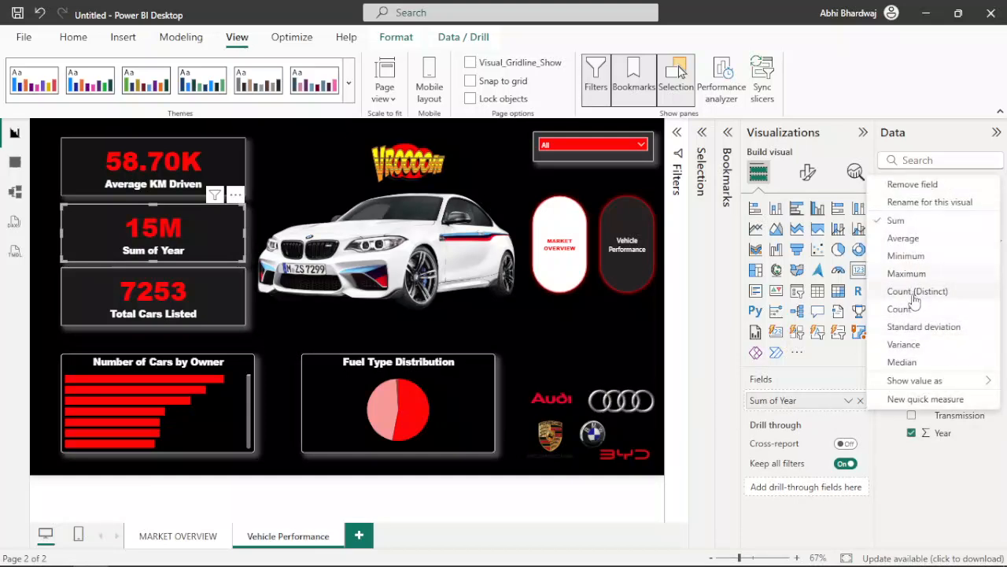
left_click(905, 256)
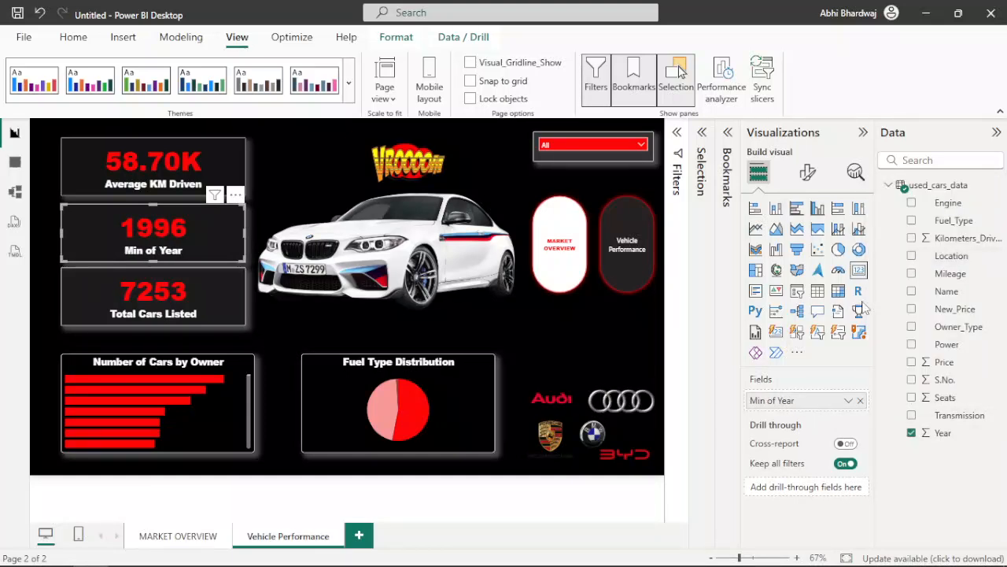
Step: Rename the middle card's minimum Year field as Oldest Car Year
right_click(773, 405)
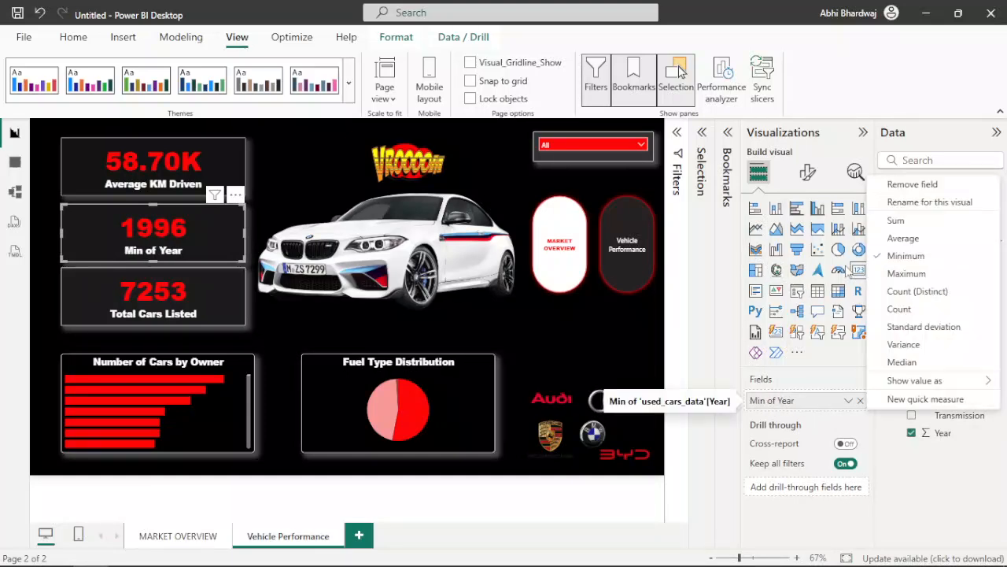
left_click(894, 203)
key("ctrl+a")
type("Oldest C")
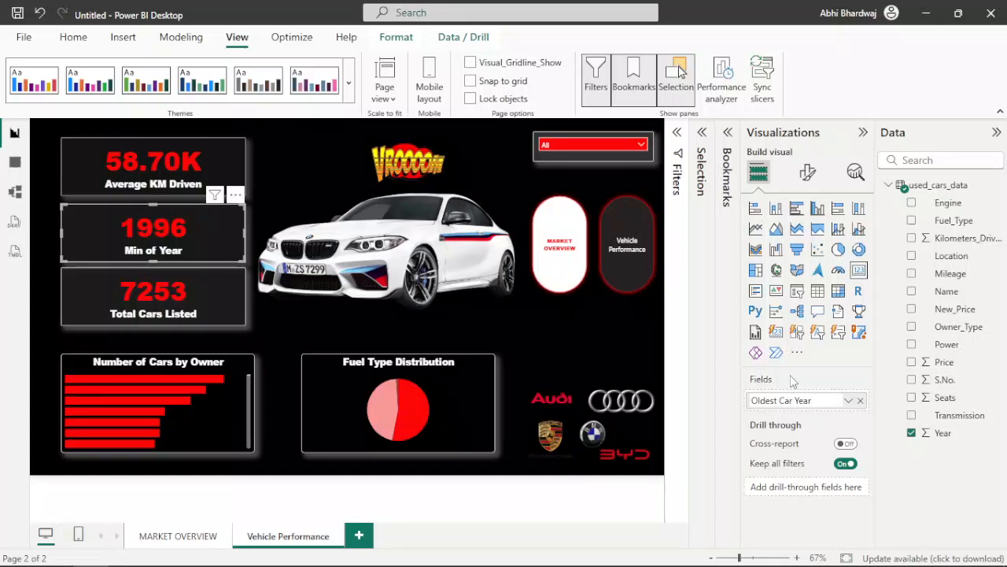
type("ar Year")
key("Return")
Step: Clear the Total Cars Listed field from the lowest card and remove that card from the page
left_click(134, 292)
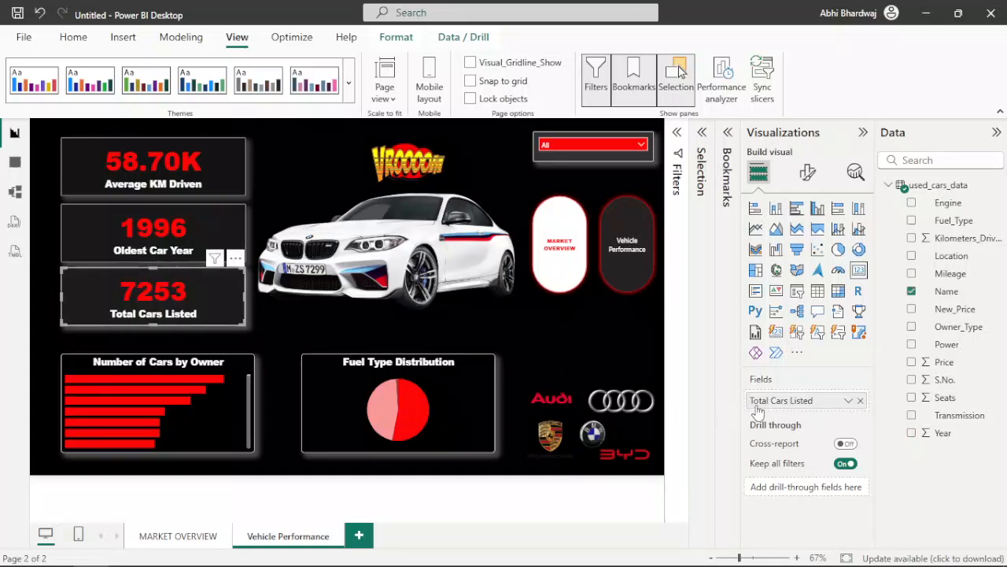
left_click(849, 400)
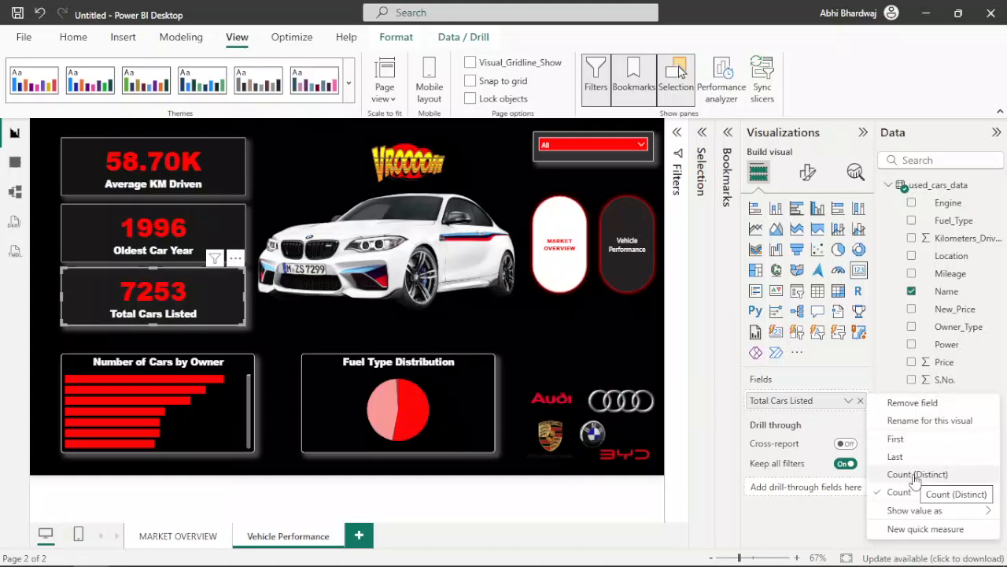
left_click(803, 426)
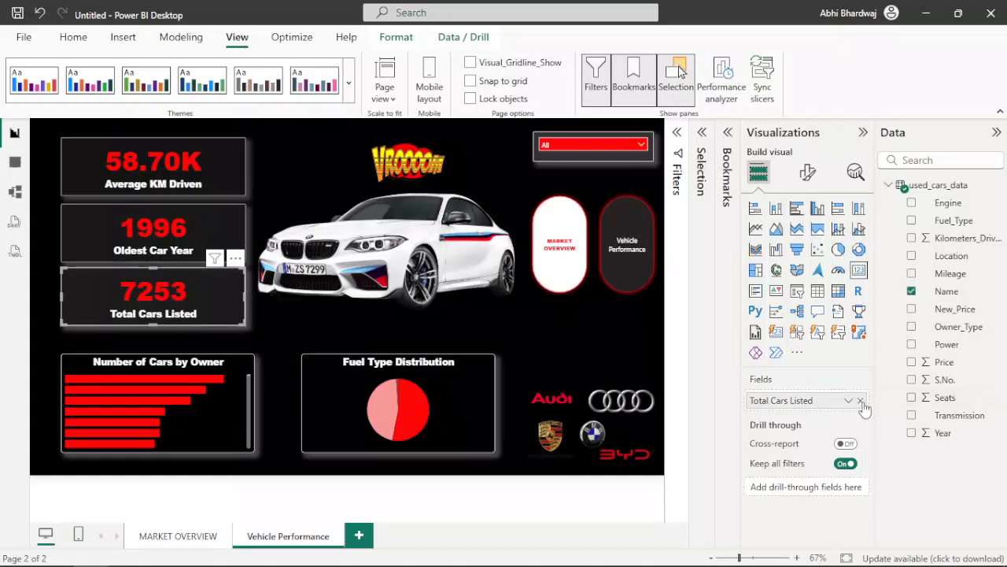
left_click(861, 400)
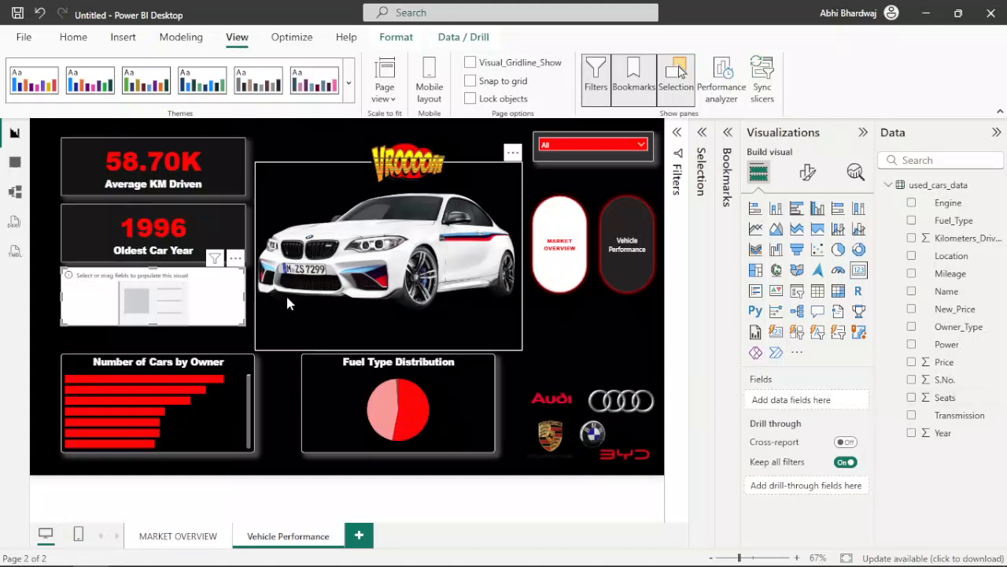
left_click(236, 258)
Step: Duplicate the Oldest Car Year card and place the copy directly below it, above the bar chart
left_click(152, 226)
key("ctrl+c")
key("ctrl+v")
left_click_drag(151, 226, 142, 311)
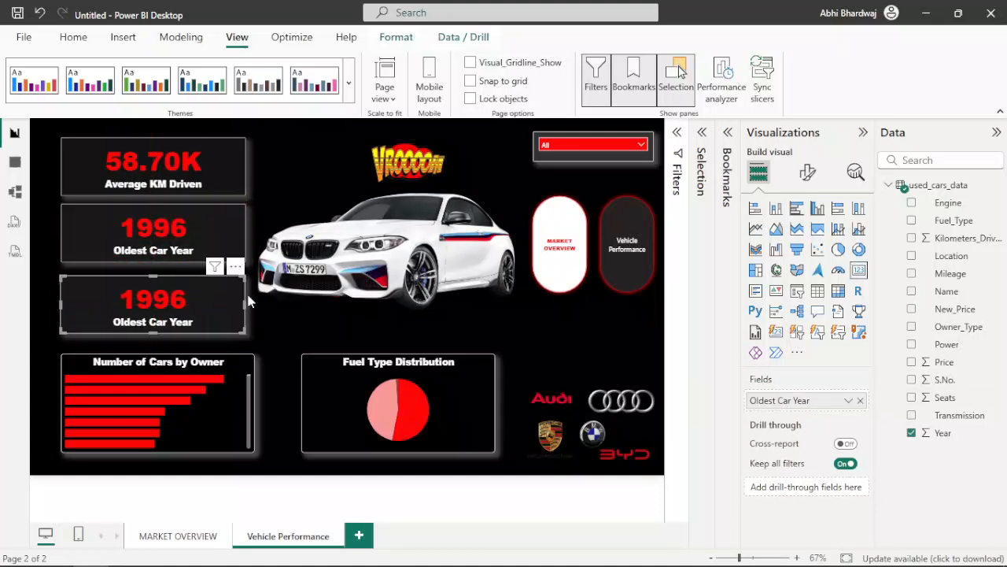
Step: Aggregate the copied card's Year field as a maximum and rename it Latest Car Year
right_click(770, 400)
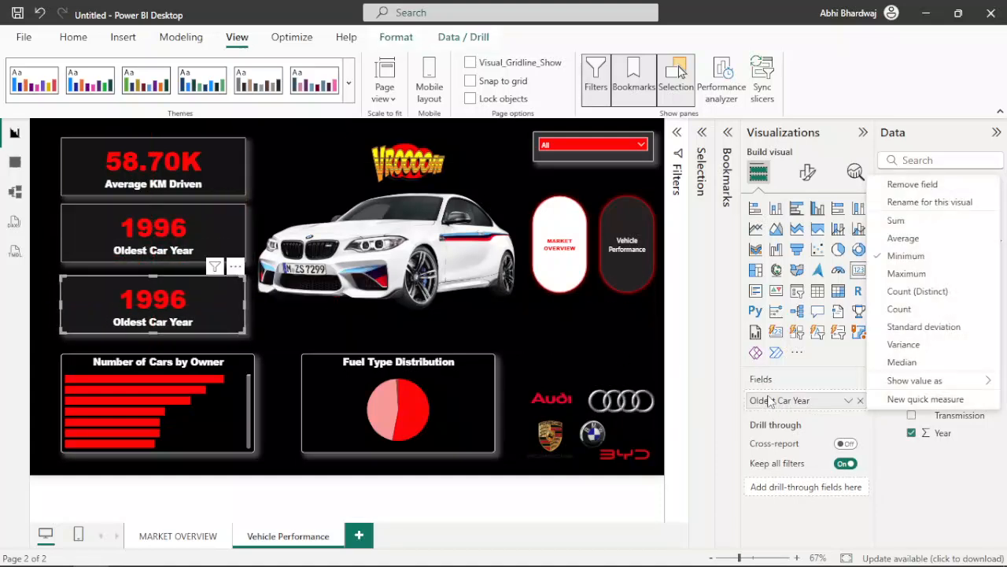
left_click(904, 273)
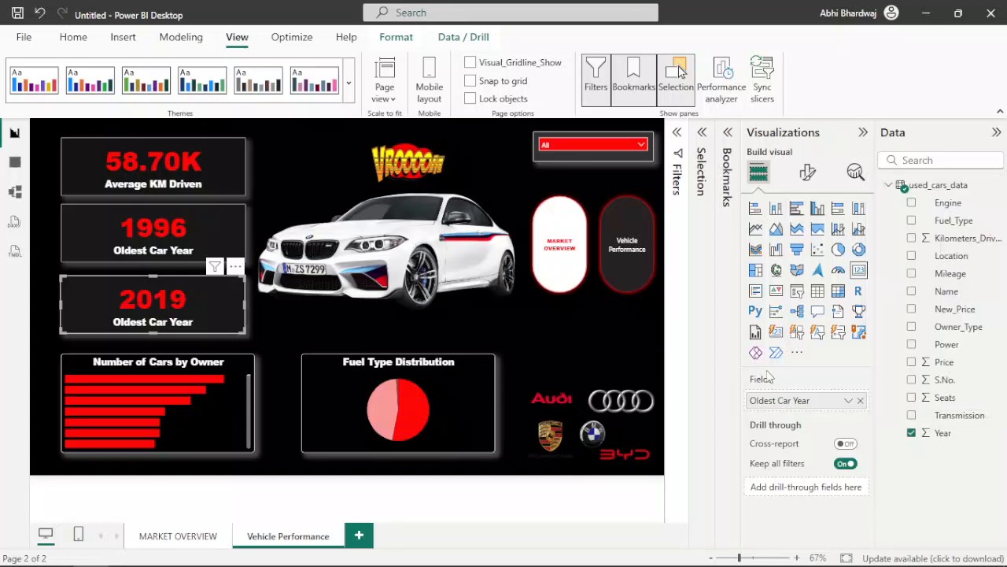
right_click(762, 402)
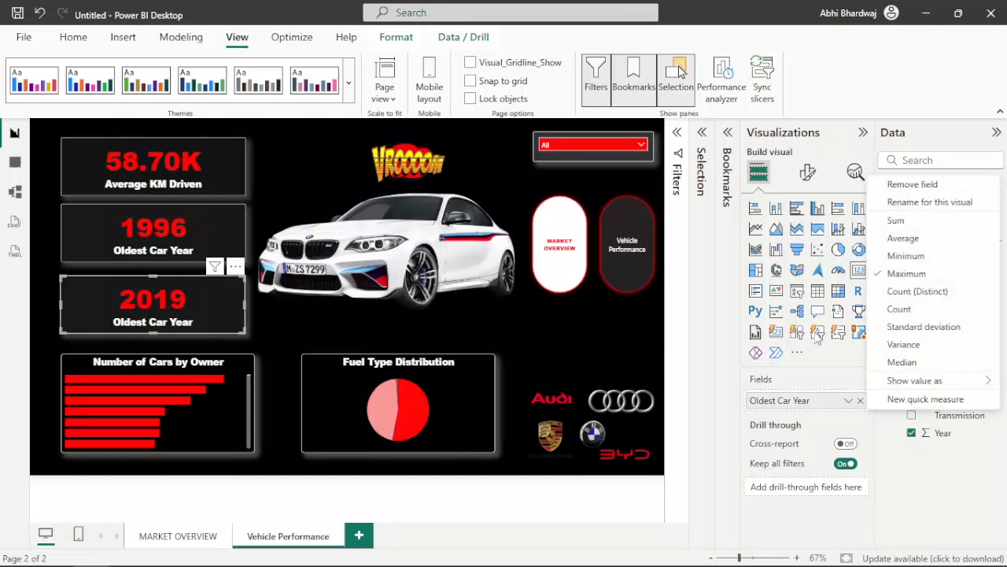
left_click(896, 203)
double_click(766, 402)
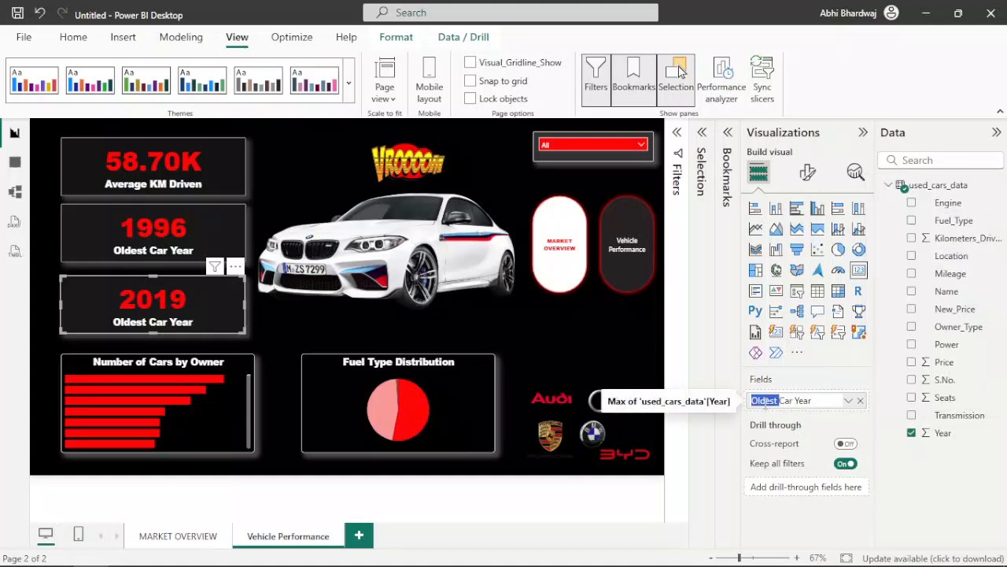
type("Latest")
key("Return")
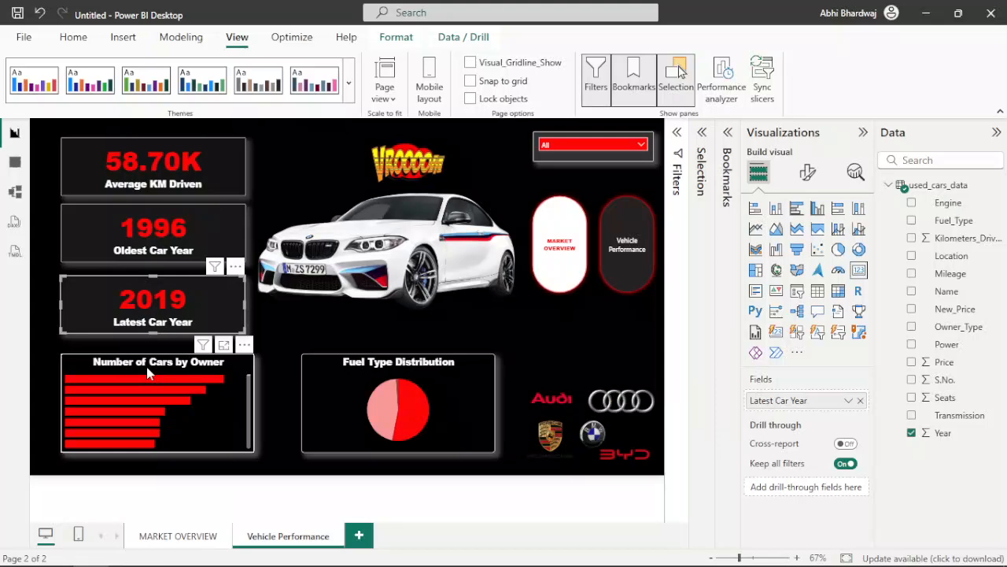
Step: Replace Count of Owner_Type on the bar chart's X-axis with Kilometers_Driven, aggregated as an average
left_click(146, 366)
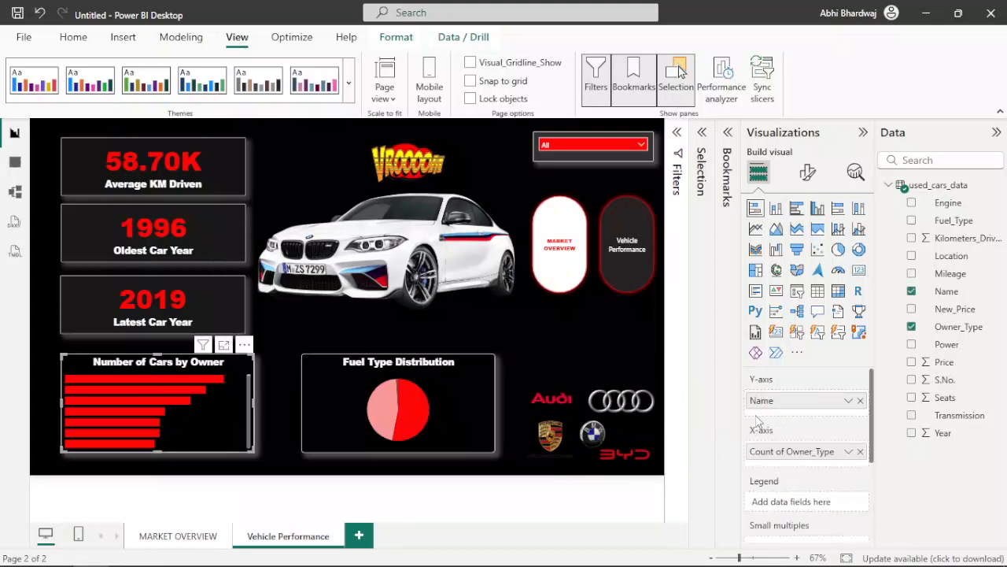
left_click(860, 451)
left_click_drag(954, 238, 806, 451)
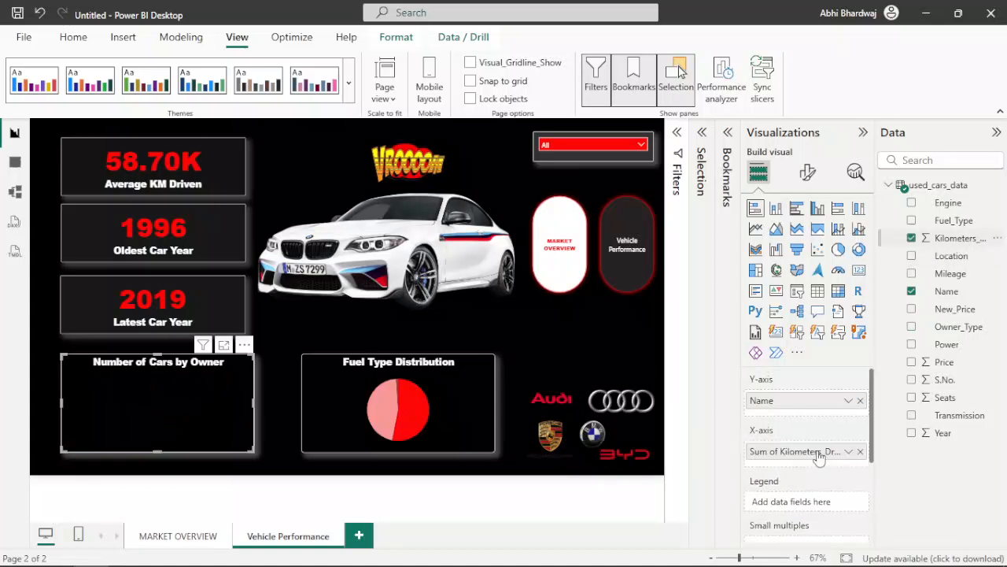
left_click(849, 451)
left_click(903, 290)
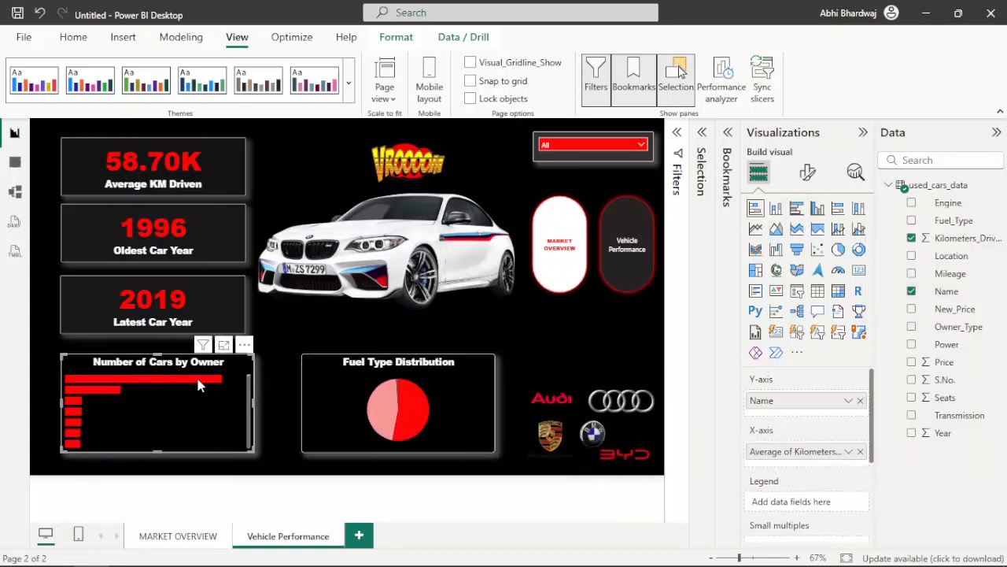
mouse_move(197, 377)
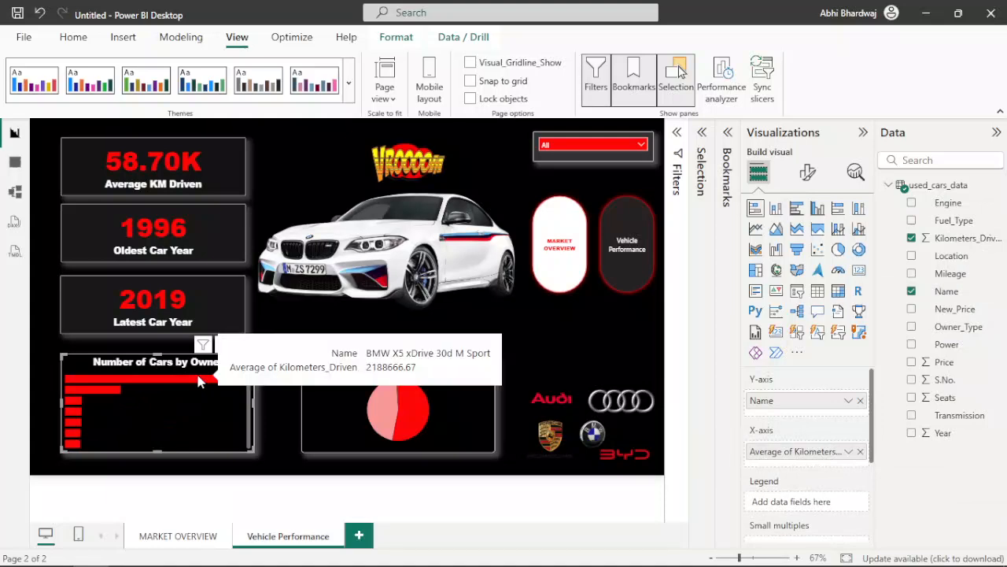
mouse_move(112, 391)
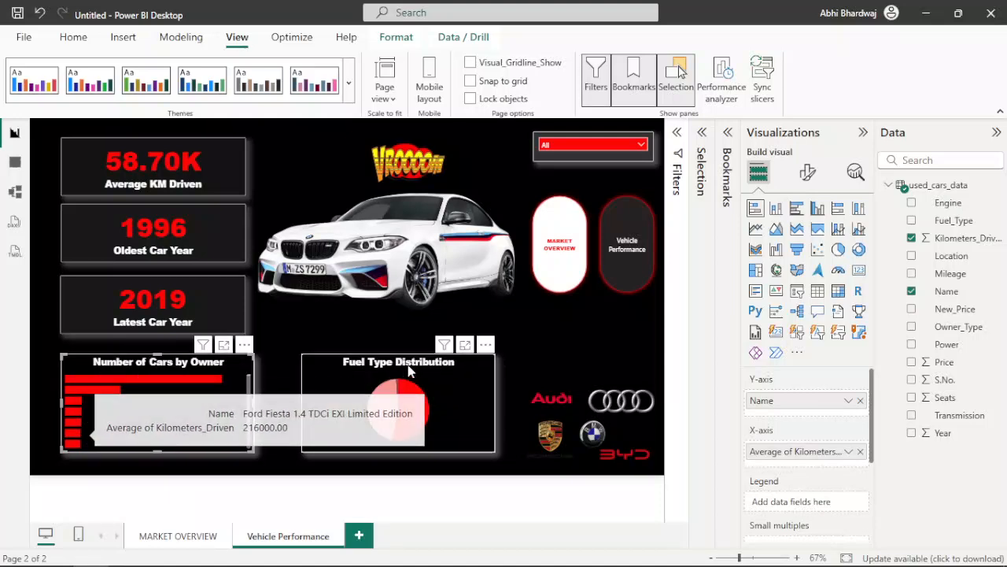
Step: Change the title of the Number of Cars by Owner bar chart to KM Driven
left_click(808, 172)
left_click(806, 239)
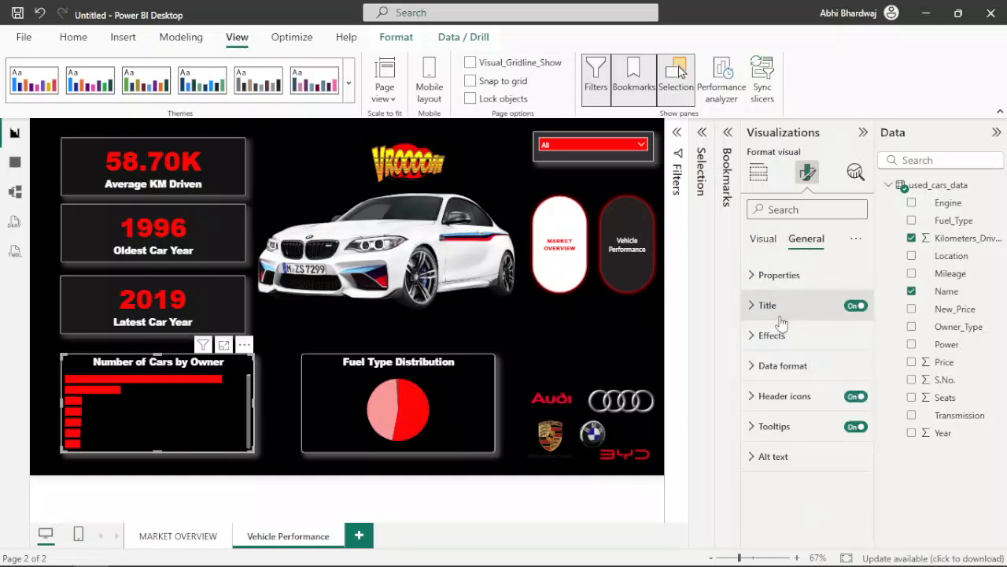
left_click(770, 306)
triple_click(785, 379)
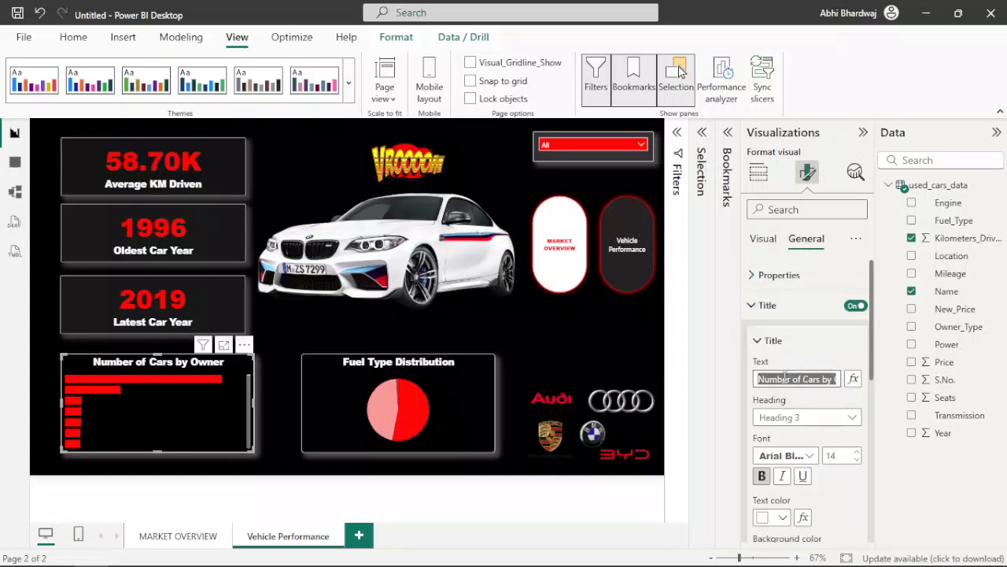
type("KM Dri")
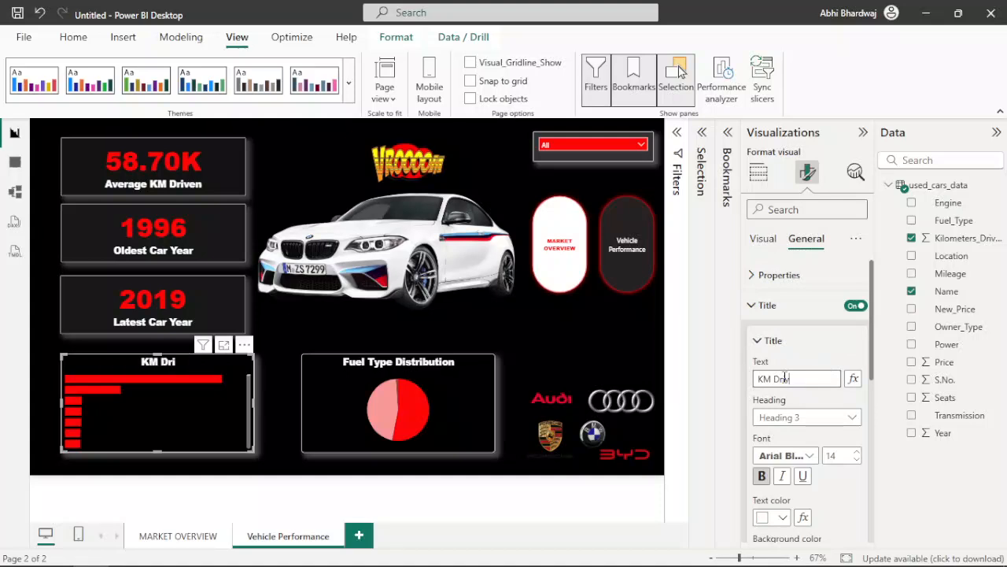
Step: Convert the Fuel Type Distribution pie to a 100% stacked column chart and replace Fuel_Type on its X-axis with Transmission
left_click(463, 365)
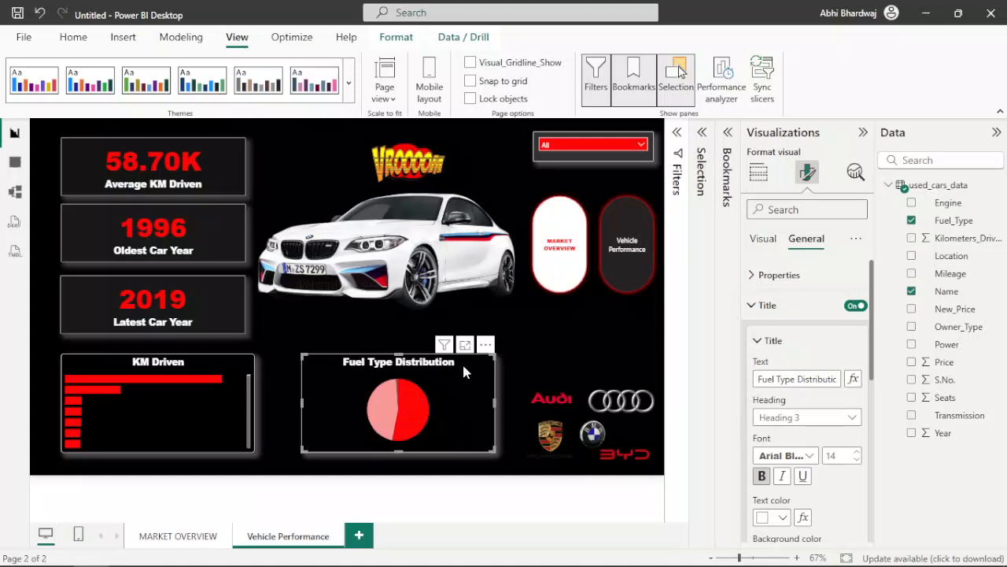
left_click(759, 172)
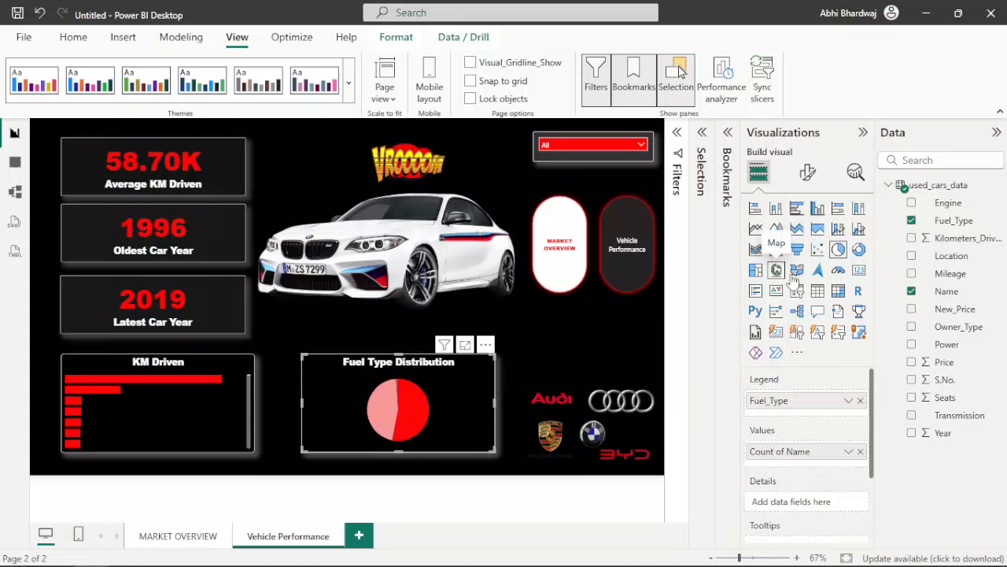
left_click(858, 208)
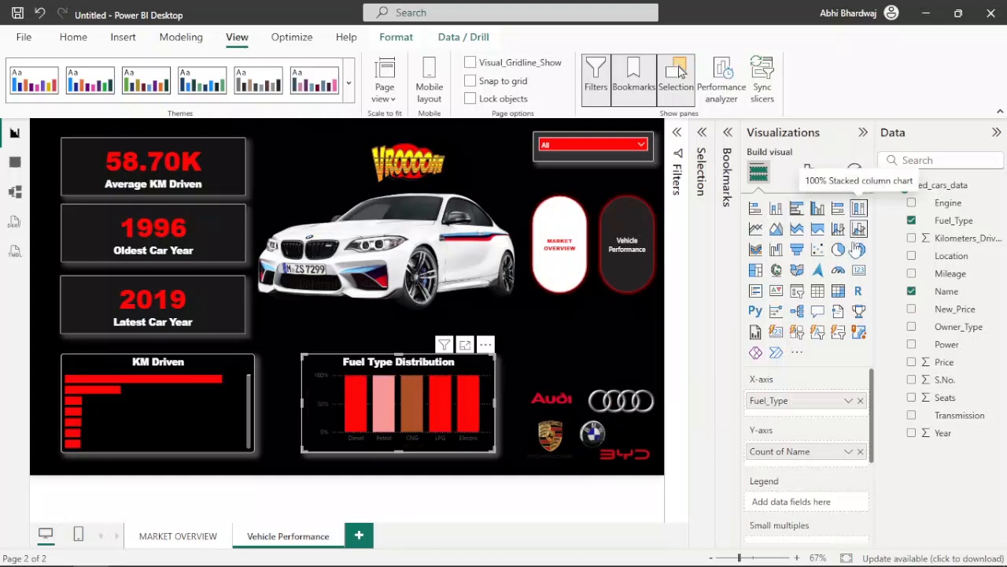
left_click(863, 401)
left_click_drag(962, 415, 768, 402)
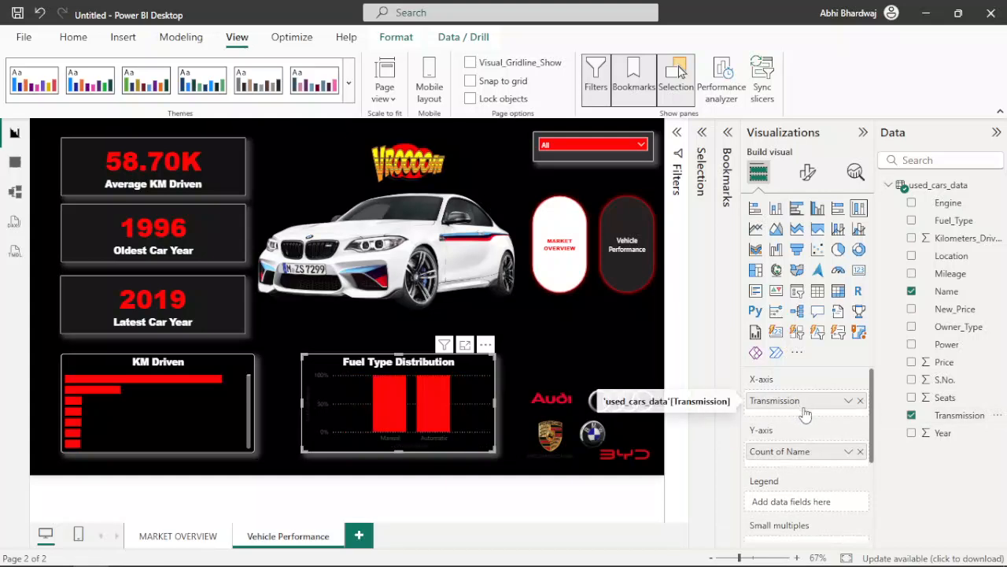
Step: Remove the count of Name from the Transmission column chart's Y-axis and add Name back as a count
left_click(861, 451)
left_click_drag(954, 291, 790, 461)
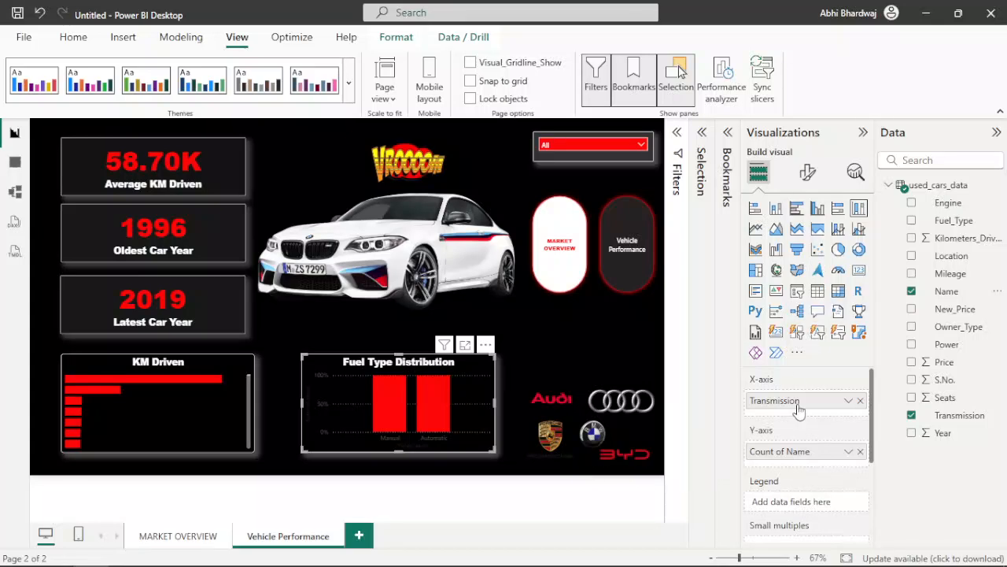
left_click(848, 451)
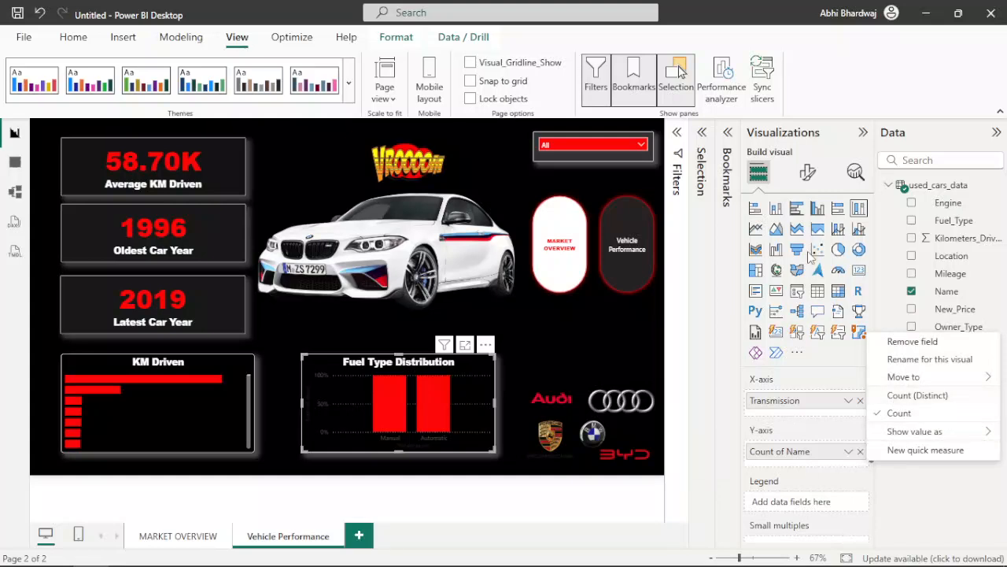
Step: Change the title of the Fuel Type Distribution column chart to Transmission Type
left_click(810, 178)
left_click(808, 173)
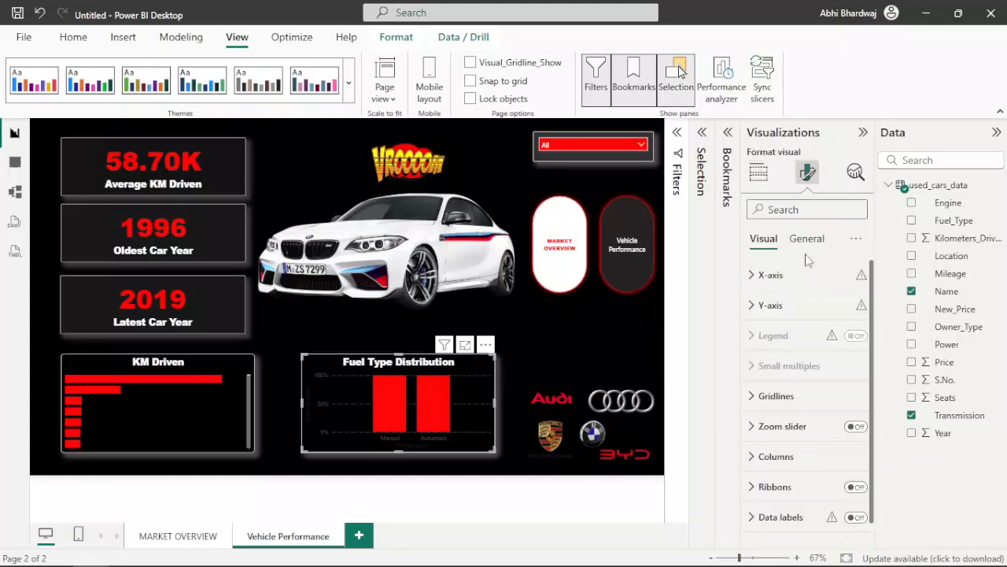
left_click(807, 238)
left_click(768, 306)
triple_click(784, 380)
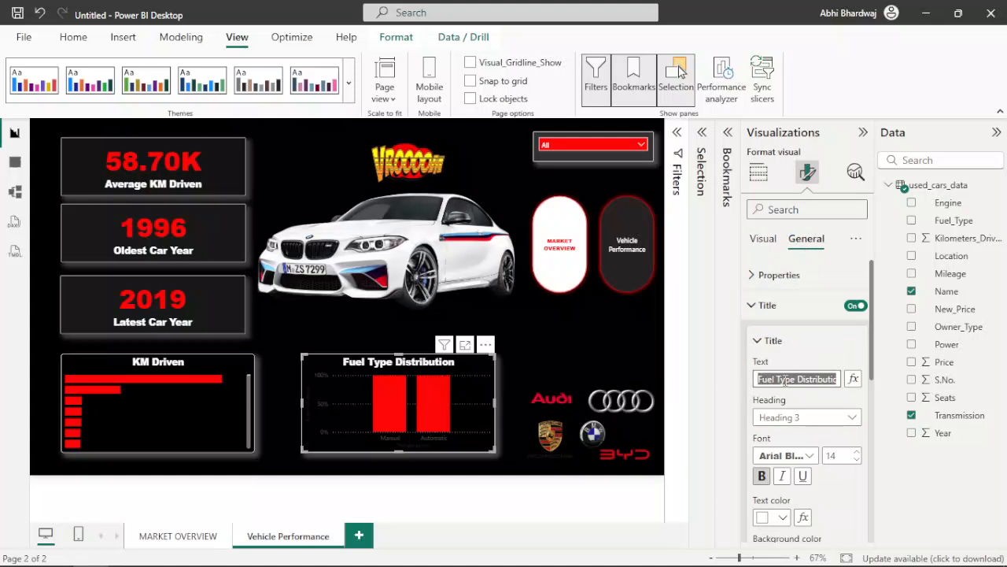
type("Cars by")
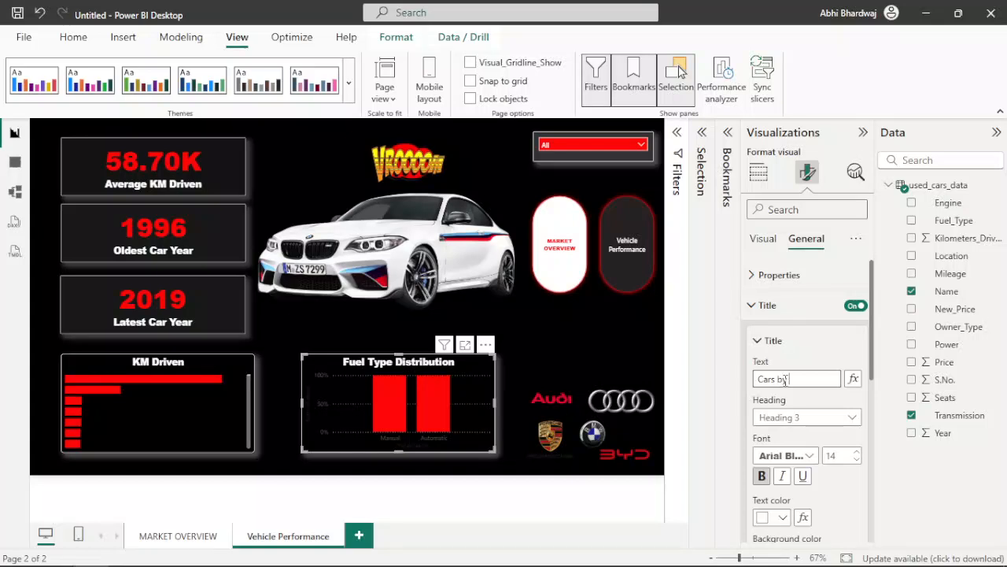
type(" Transmission Type")
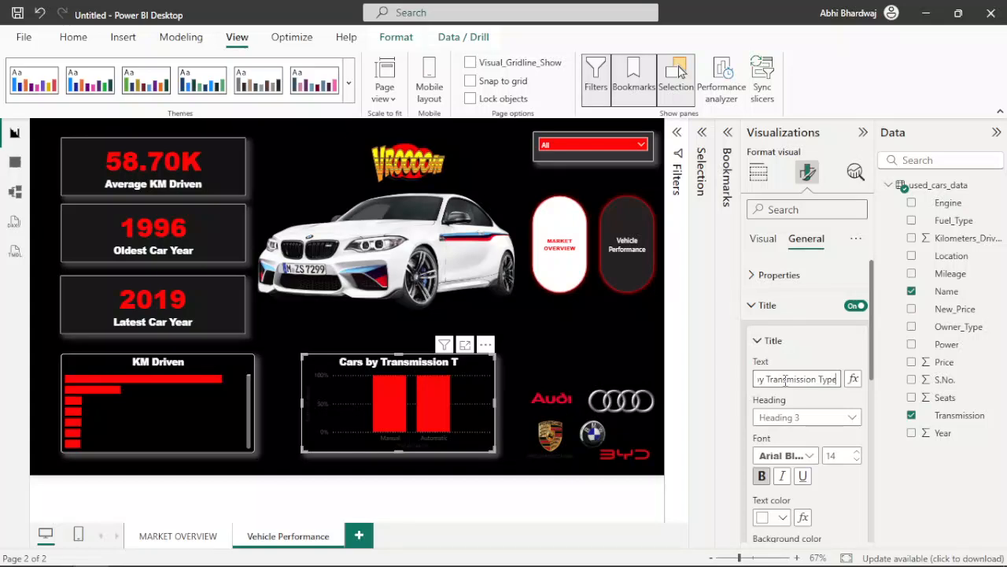
left_click_drag(769, 379, 694, 380)
key("BackSpace")
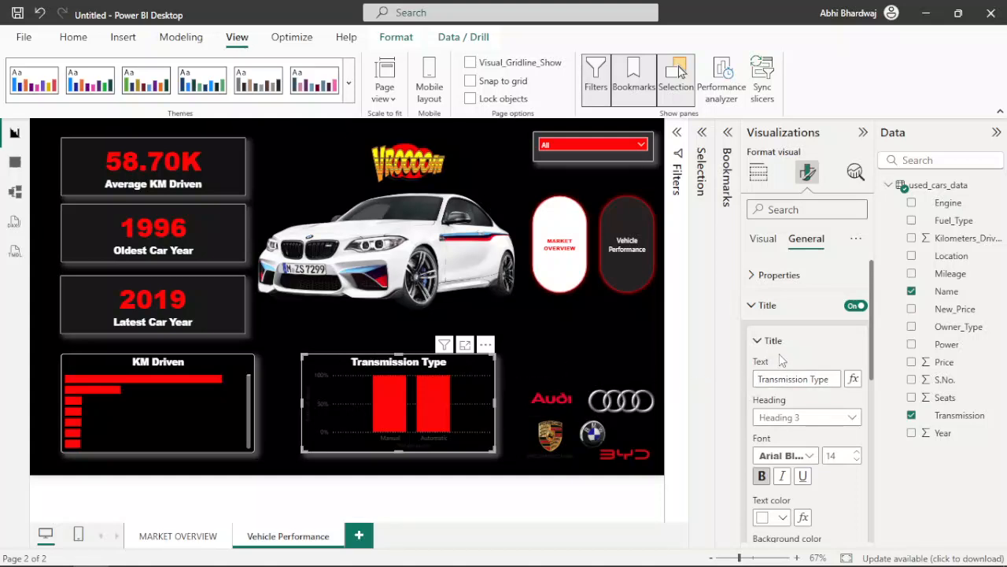
Step: Turn off the Y-axis values and Y-axis title on the Transmission Type chart
left_click(757, 239)
left_click(814, 307)
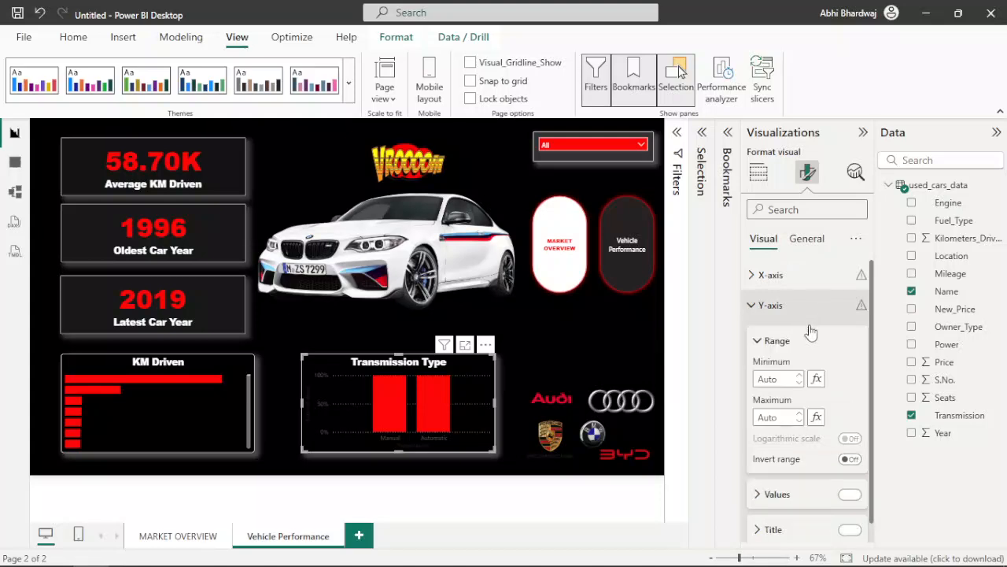
left_click(850, 494)
left_click(848, 531)
Step: Turn off the X-axis title and X-axis values on the Transmission Type chart and deselect it
left_click(779, 275)
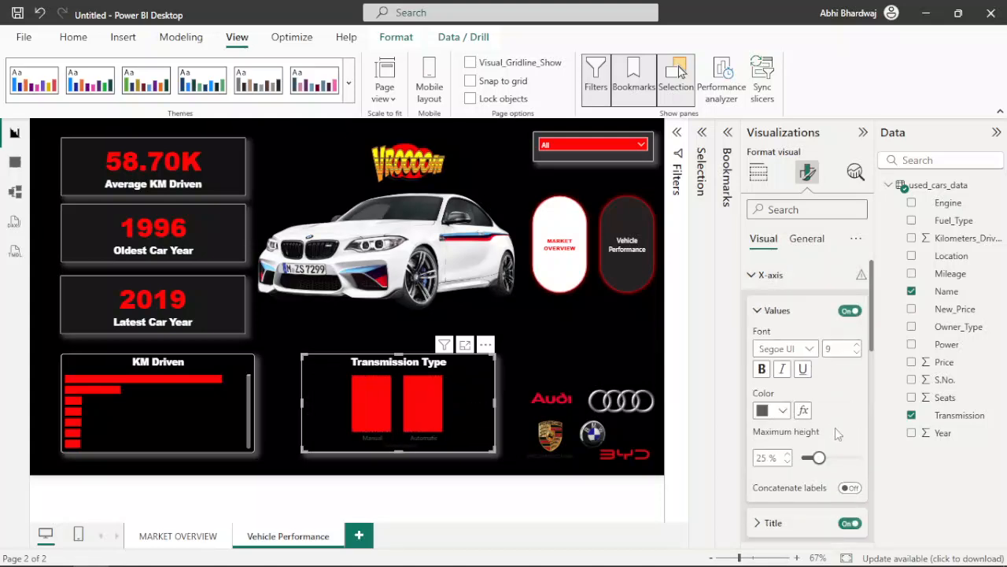
left_click(850, 524)
scroll(850, 508, "down", 2)
scroll(834, 434, "up", 2)
left_click(848, 312)
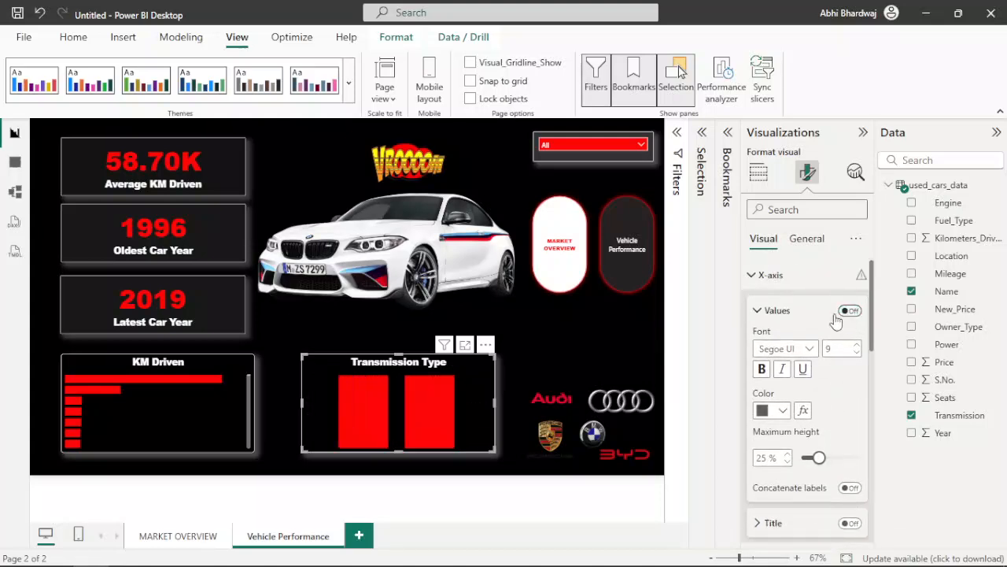
left_click(583, 343)
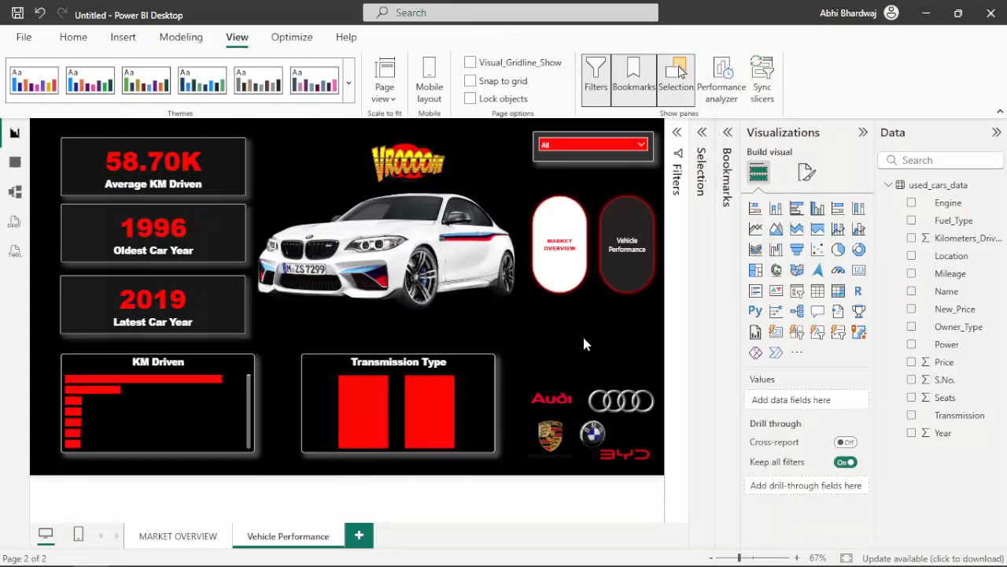
Step: Replace Fuel_Type with Name in the Vehicle Performance page's slicer and look through its list of car names
left_click(864, 132)
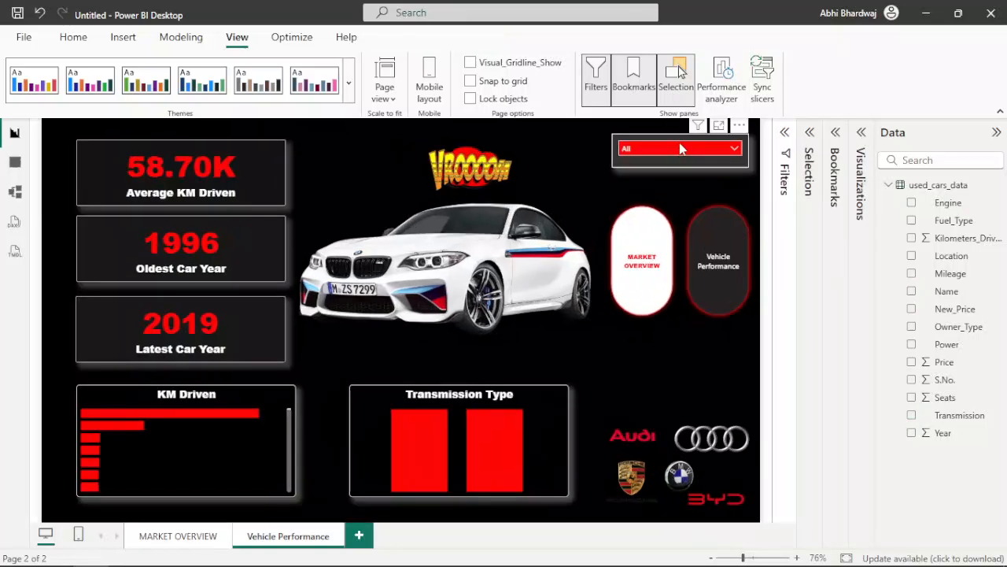
left_click(681, 149)
left_click(663, 137)
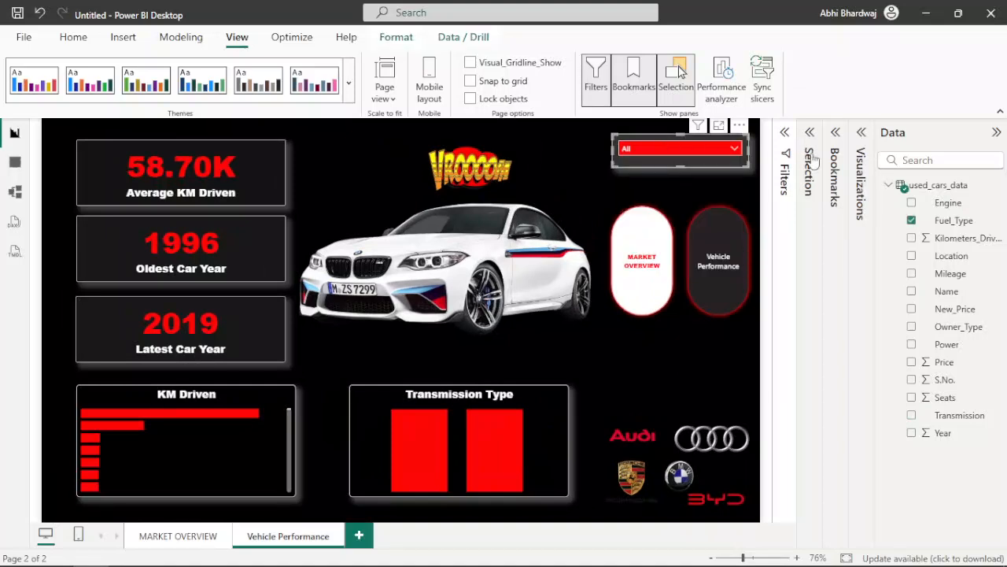
left_click(861, 132)
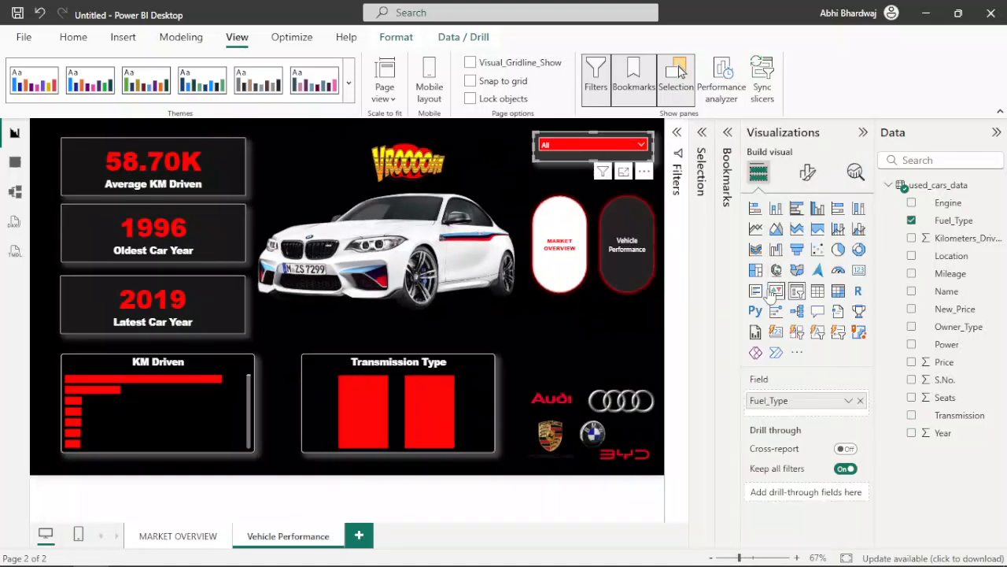
left_click(860, 400)
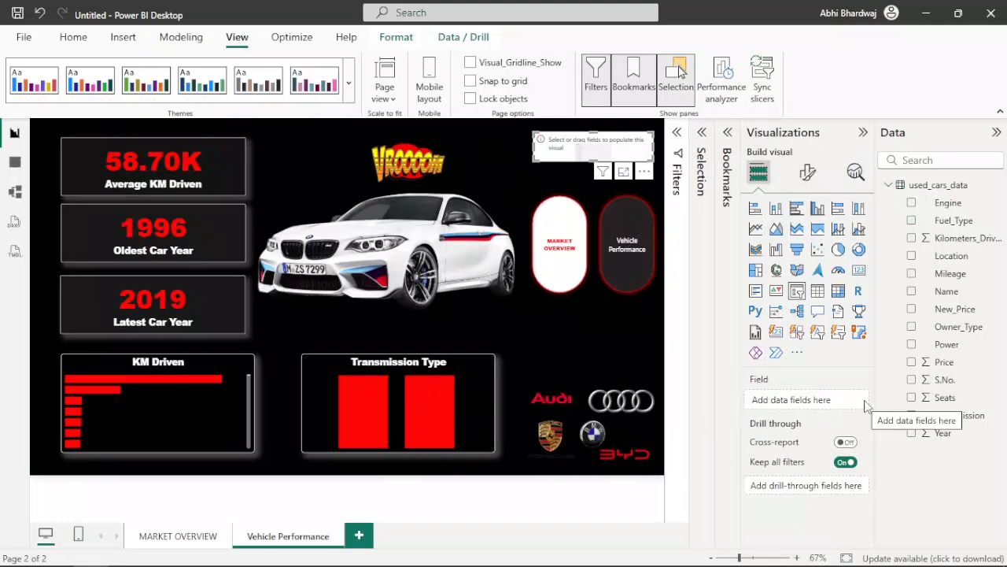
left_click_drag(947, 291, 805, 399)
left_click(597, 145)
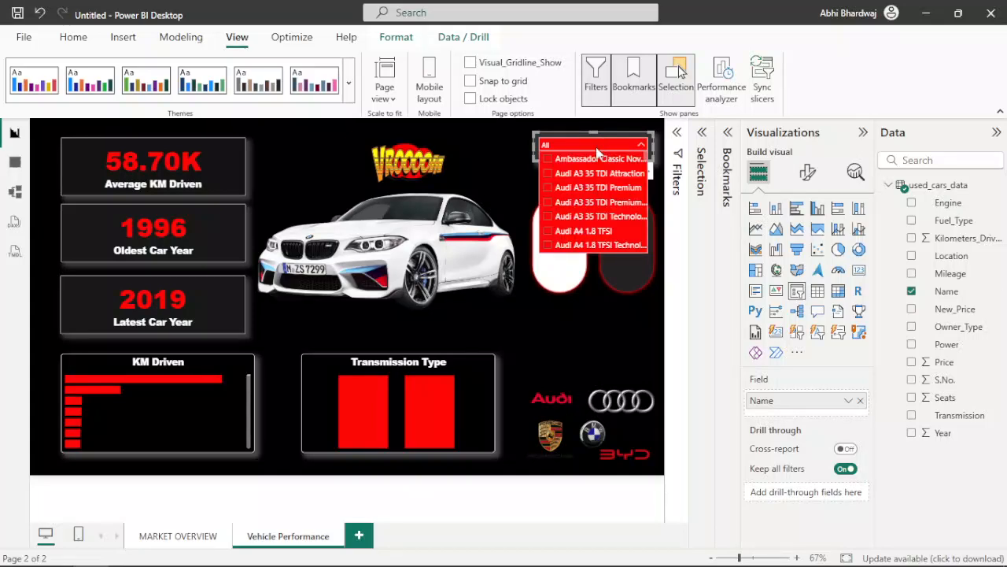
scroll(582, 213, "down", 4)
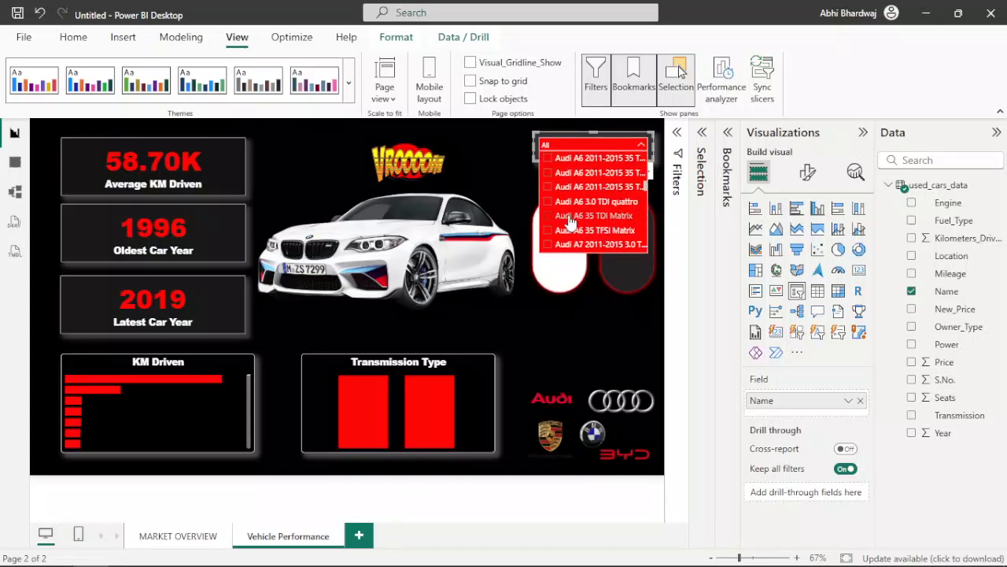
Step: Test the Name slicer with several Audi A6 models and BMW 3 Series Luxury Line, and clear the selection
left_click(864, 132)
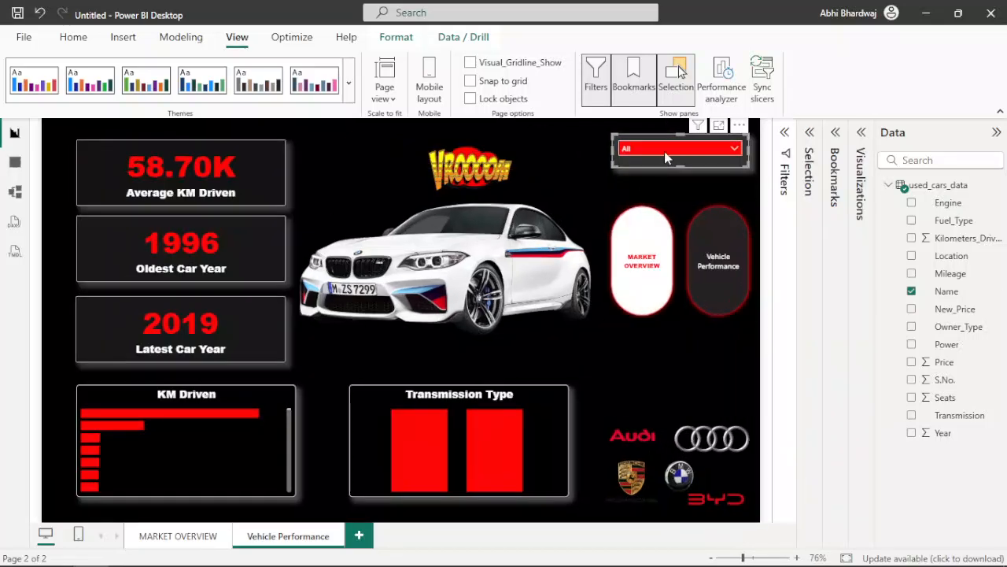
left_click(665, 151)
left_click(654, 248)
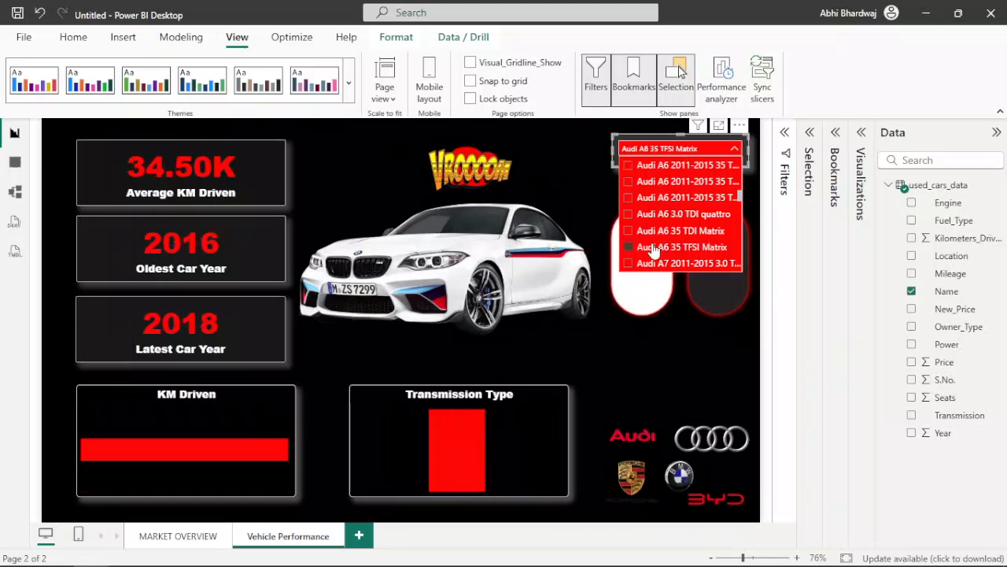
left_click(660, 214)
left_click(667, 198)
left_click(669, 247)
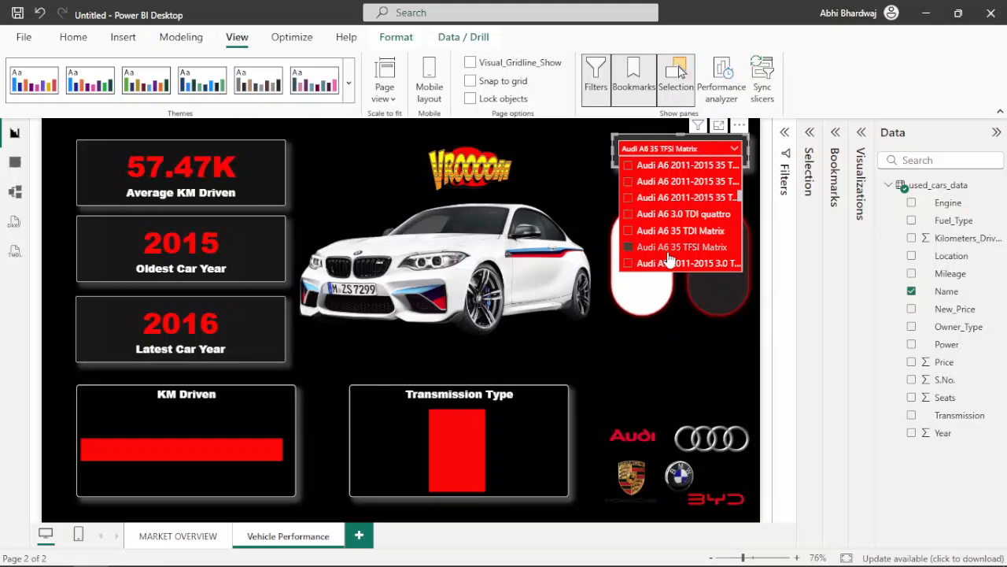
scroll(669, 236, "down", 10)
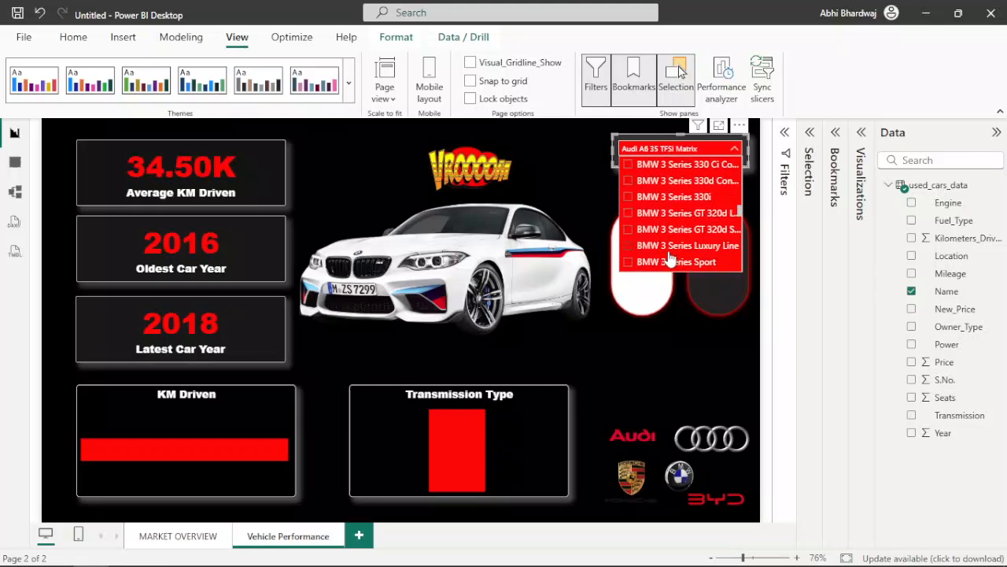
left_click(669, 246)
left_click(671, 247)
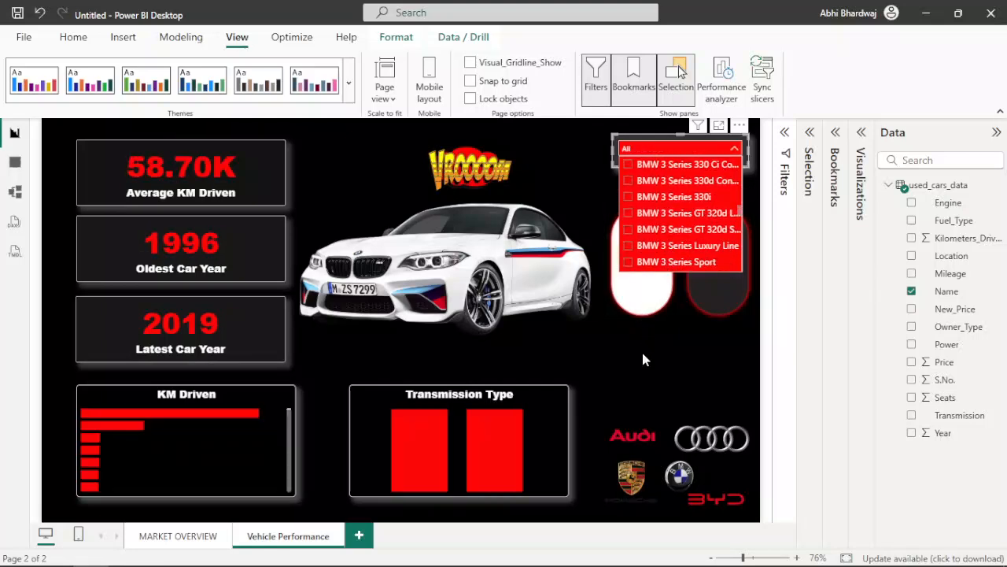
left_click(641, 350)
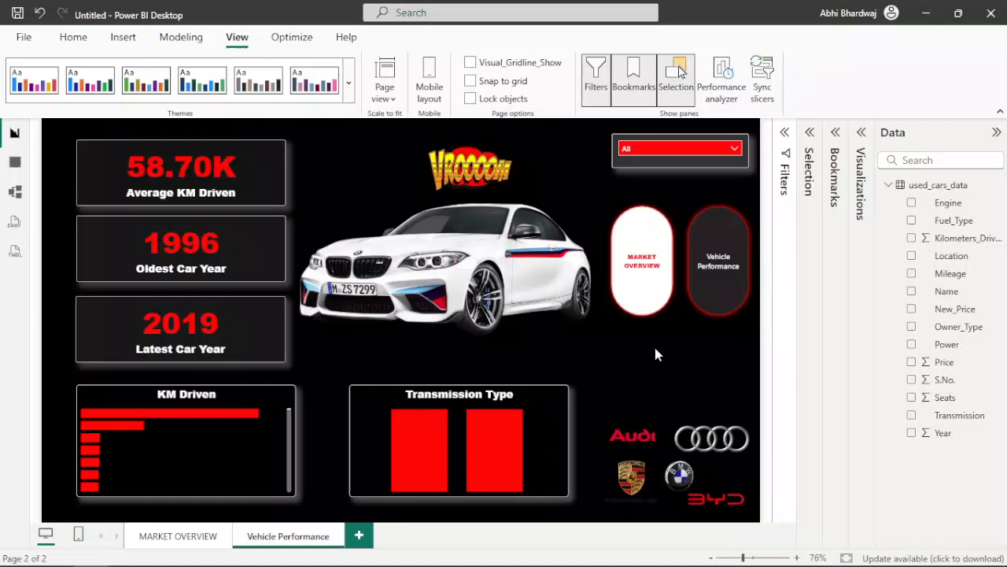
Step: Test the page navigator by opening the Market Overview page and returning to Vehicle Performance
left_click(646, 271, "ctrl")
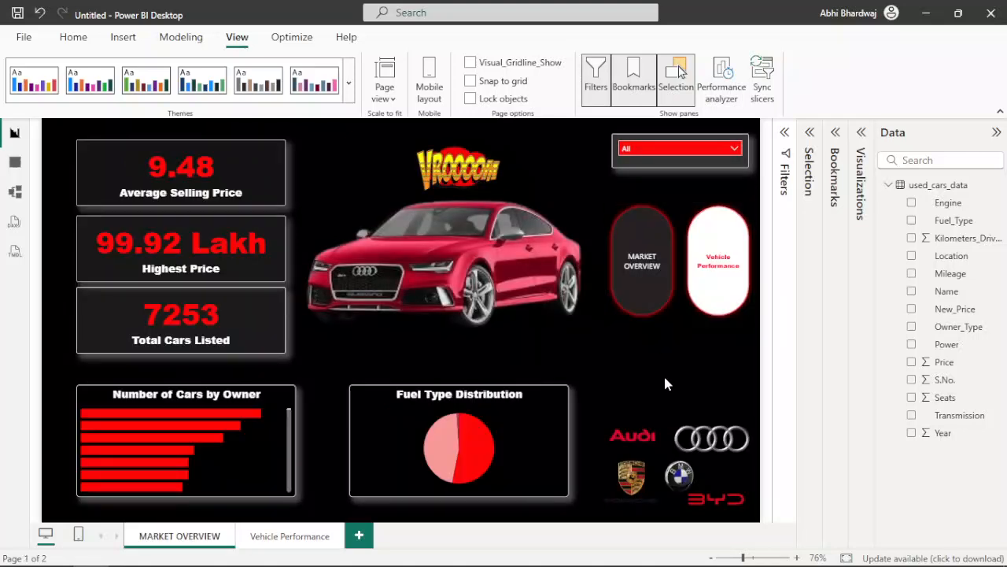
left_click(726, 277, "ctrl")
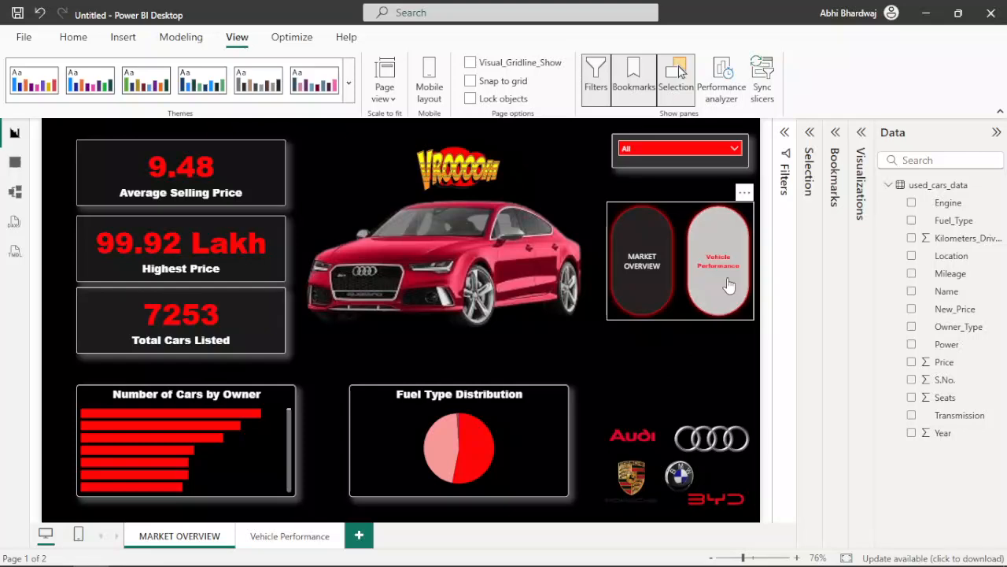
Step: Hide the Vehicle Performance page, check the navigator on the Market Overview page, and unhide the hidden page
right_click(268, 540)
left_click(295, 507)
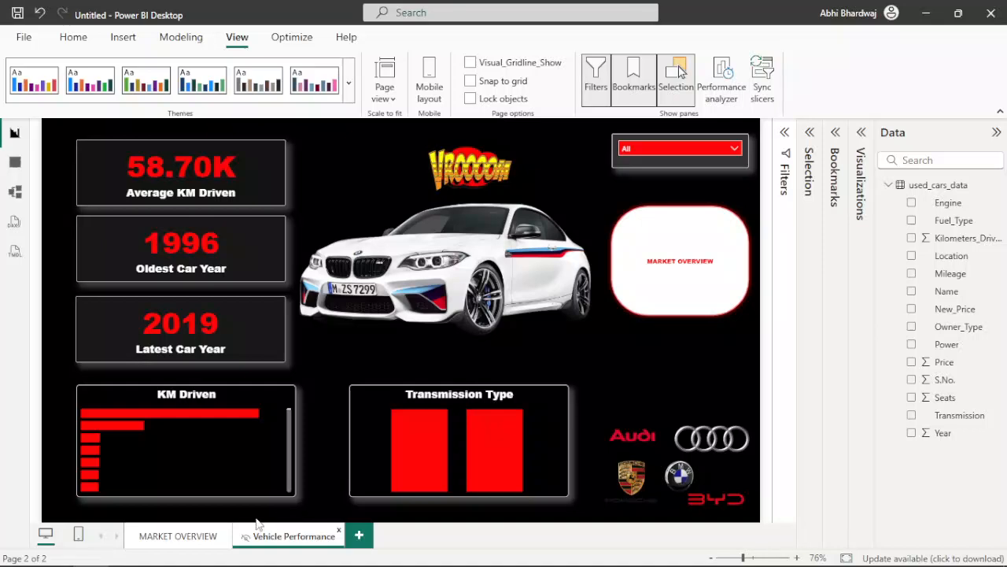
left_click(189, 539)
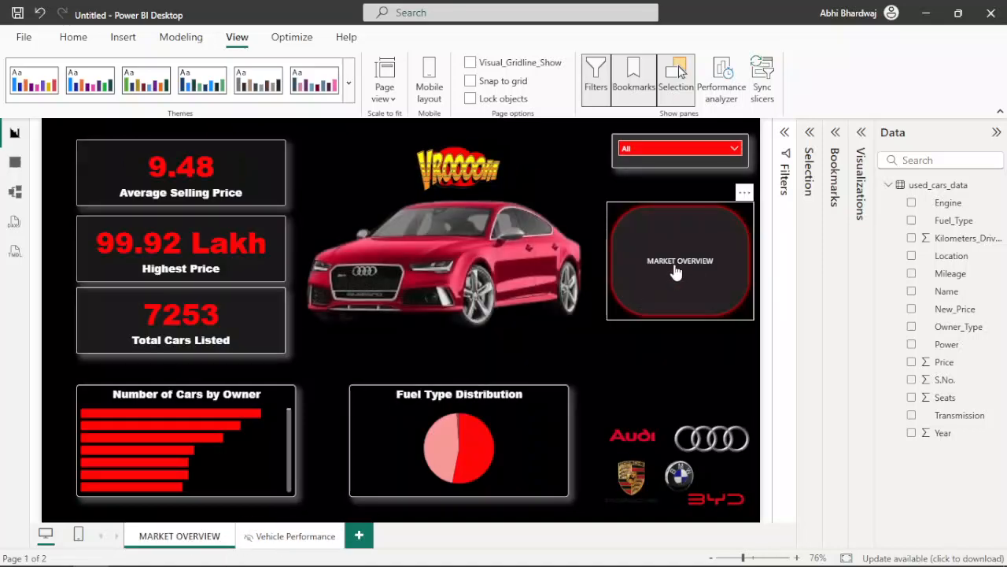
right_click(284, 539)
left_click(328, 512)
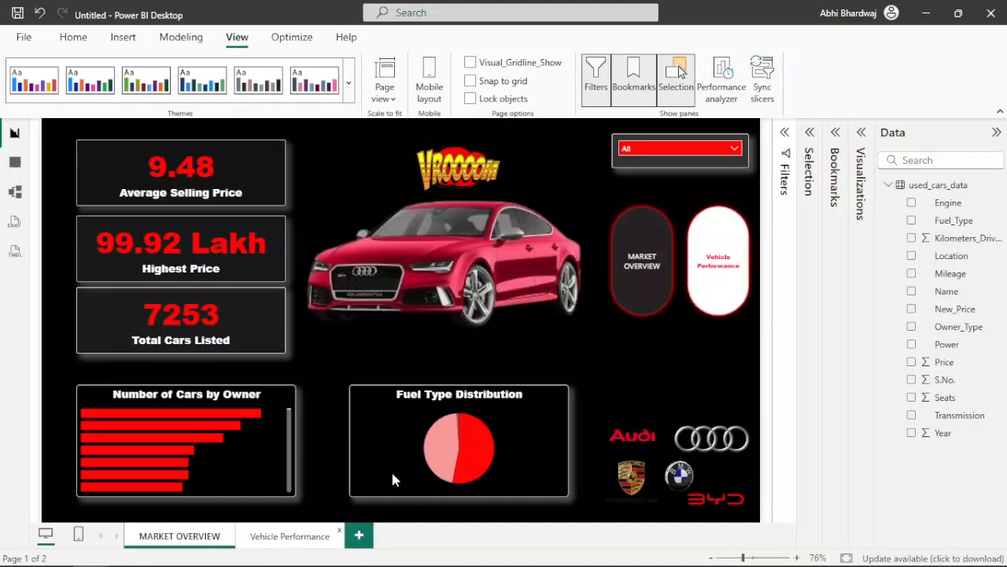
Step: Switch between the Vehicle Performance and Market Overview pages with the navigator, ending on the Vehicle Performance page
left_click(708, 260, "ctrl")
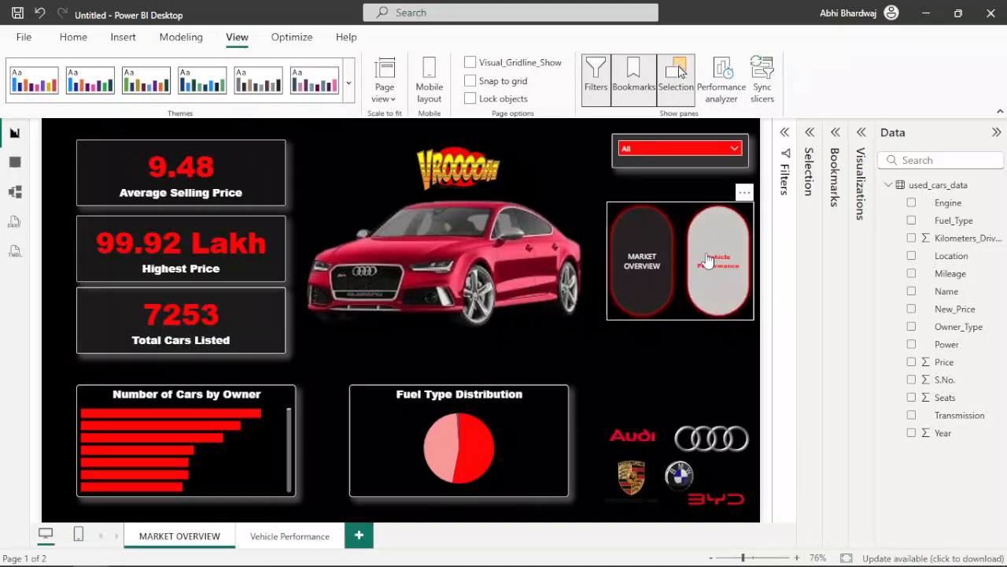
left_click(639, 266, "ctrl")
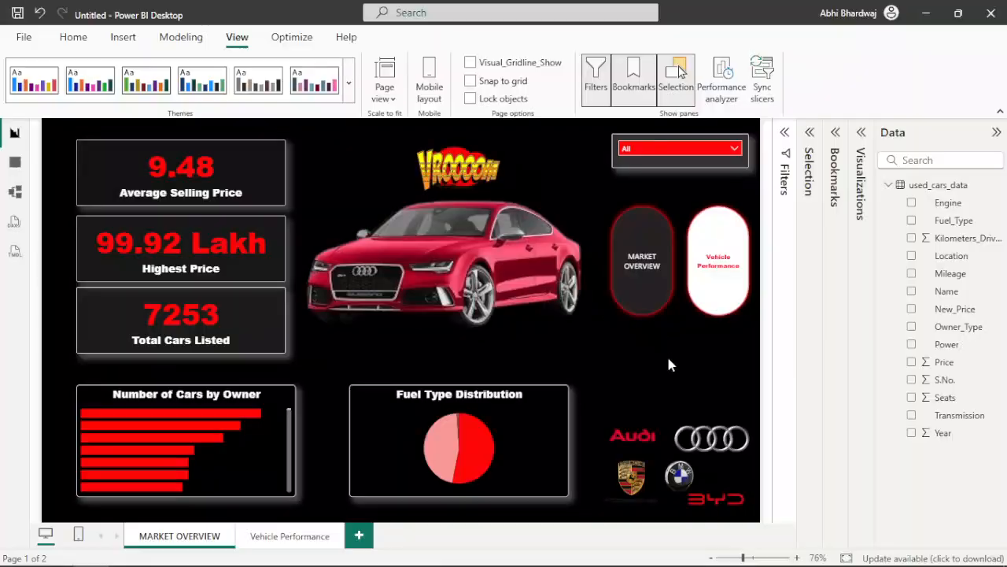
left_click(285, 537)
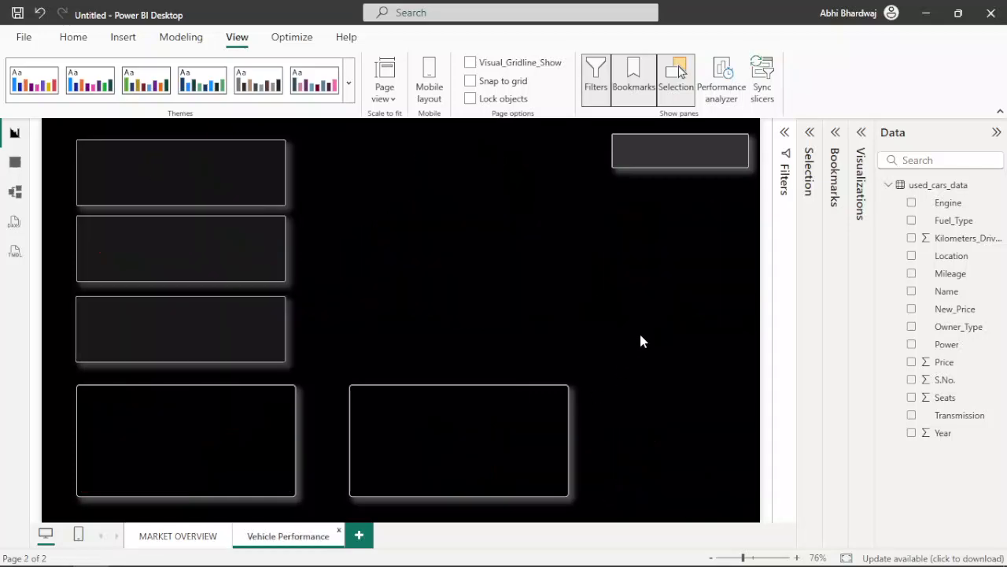